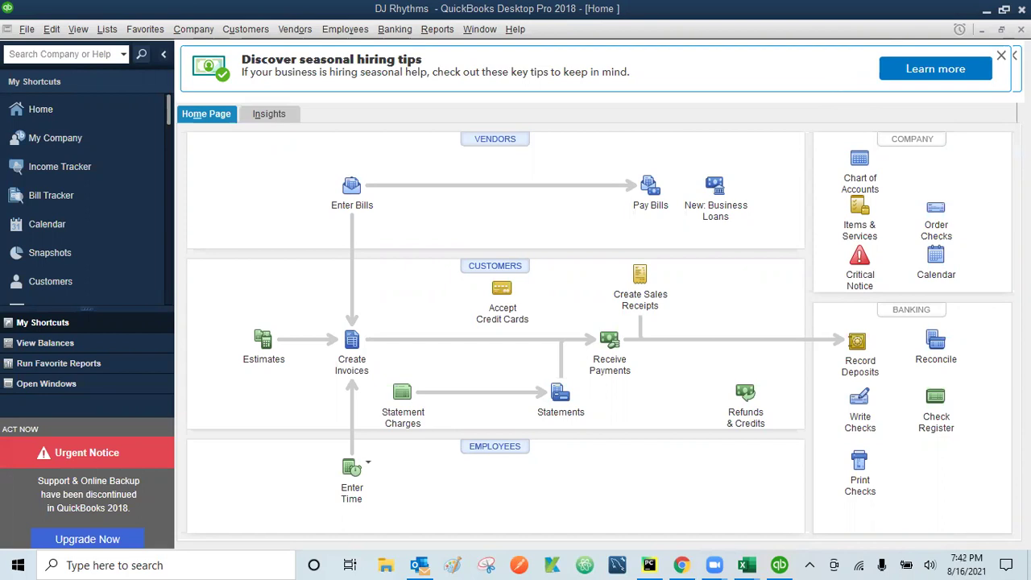
# Bring the blank Book1 Excel workbook in front of QuickBooks Desktop Pro 2018
pyautogui.moveTo(745, 564)
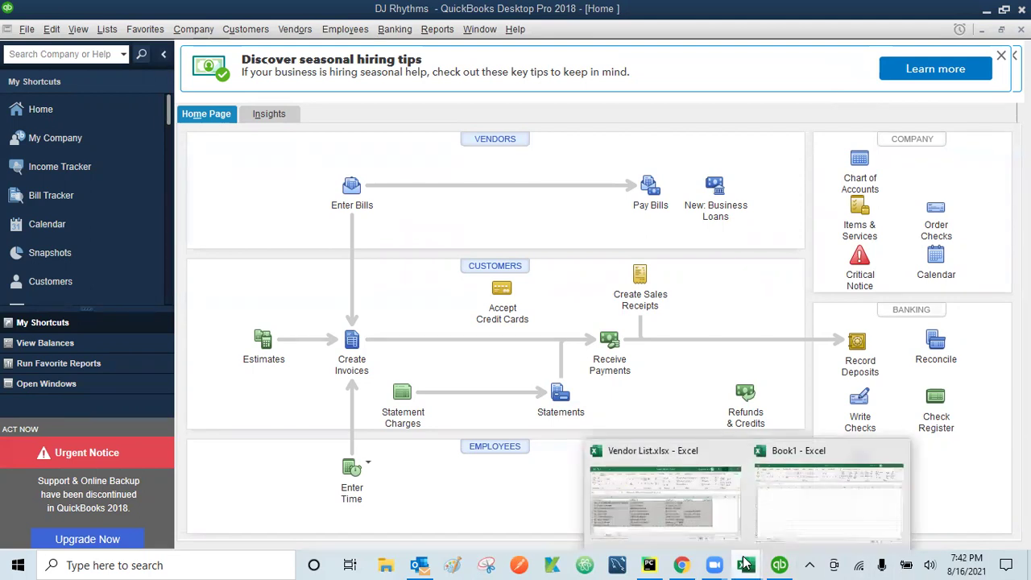
pyautogui.click(807, 498)
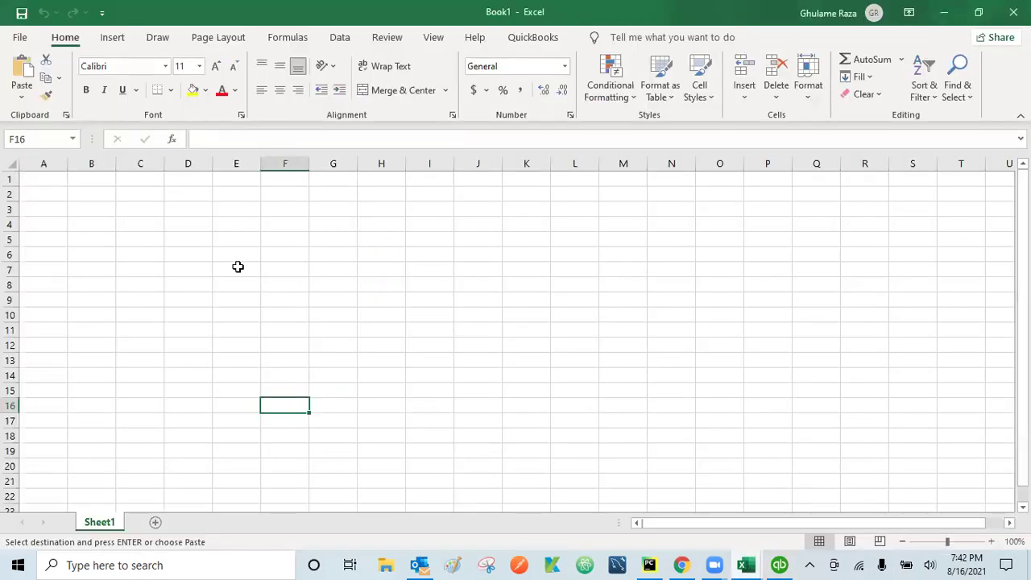
# Enter Asset in C5, Liabilities in K5 and '(The money you owe' in L5
pyautogui.click(311, 257)
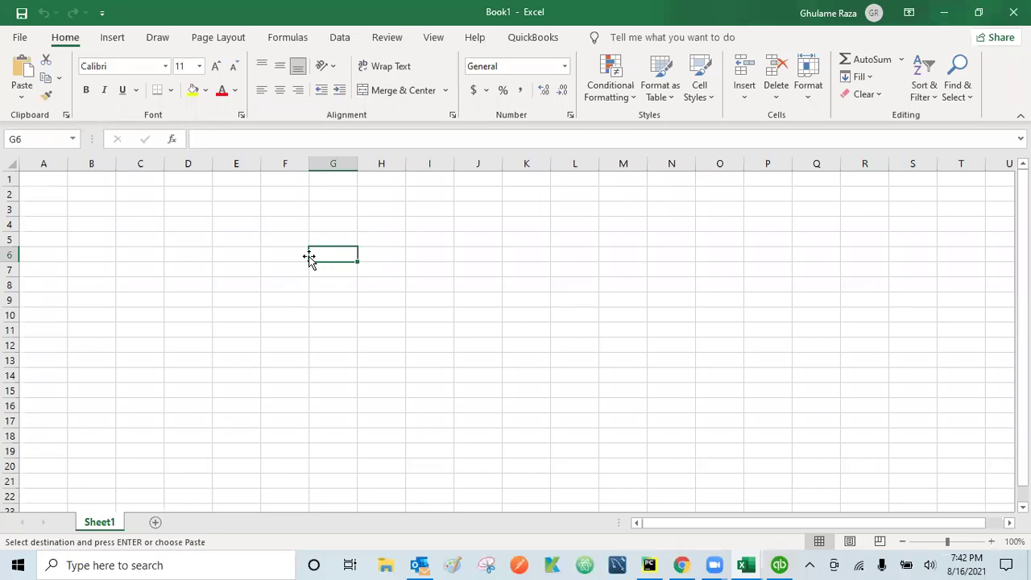
pyautogui.press('Up')
pyautogui.press('Up')
pyautogui.press('Left')
pyautogui.press('Left')
pyautogui.press('Left')
pyautogui.press('Left')
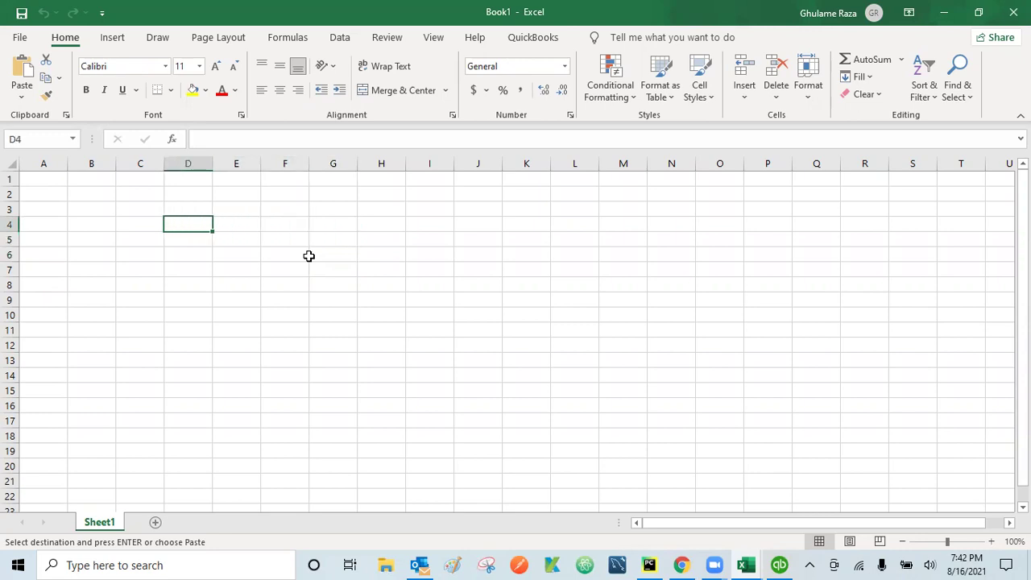
pyautogui.press('Down')
pyautogui.write('Asset')
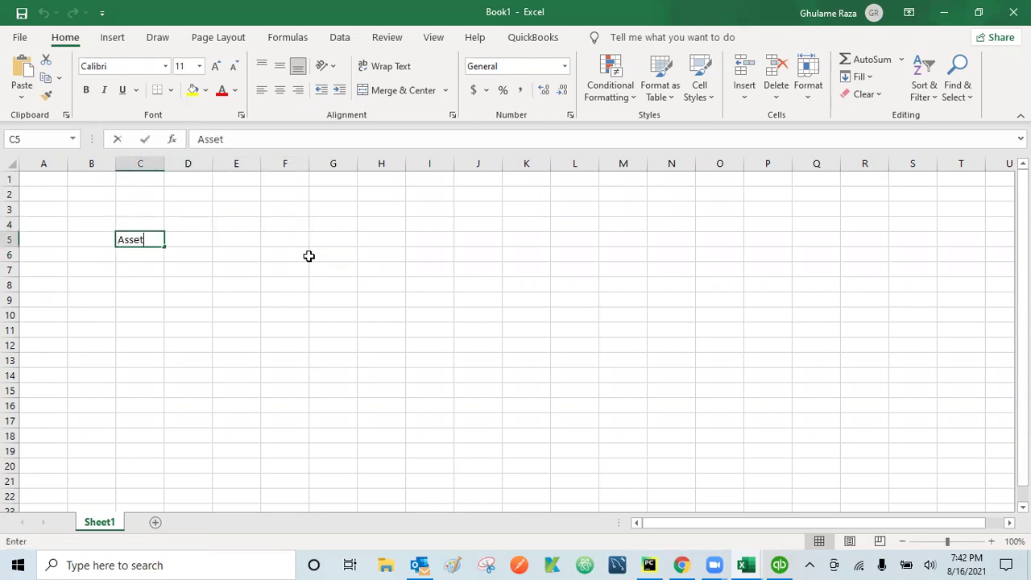
pyautogui.press('Right')
pyautogui.press('Right')
pyautogui.press('Right')
pyautogui.press('Right')
pyautogui.press('Right')
pyautogui.press('Right')
pyautogui.press('Right')
pyautogui.press('Right')
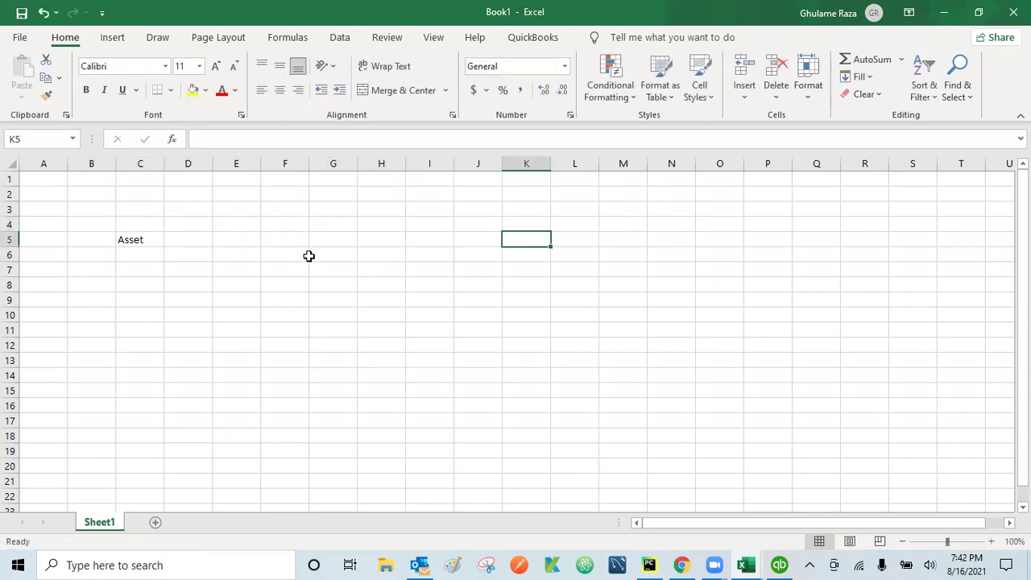
pyautogui.write('Liabilities')
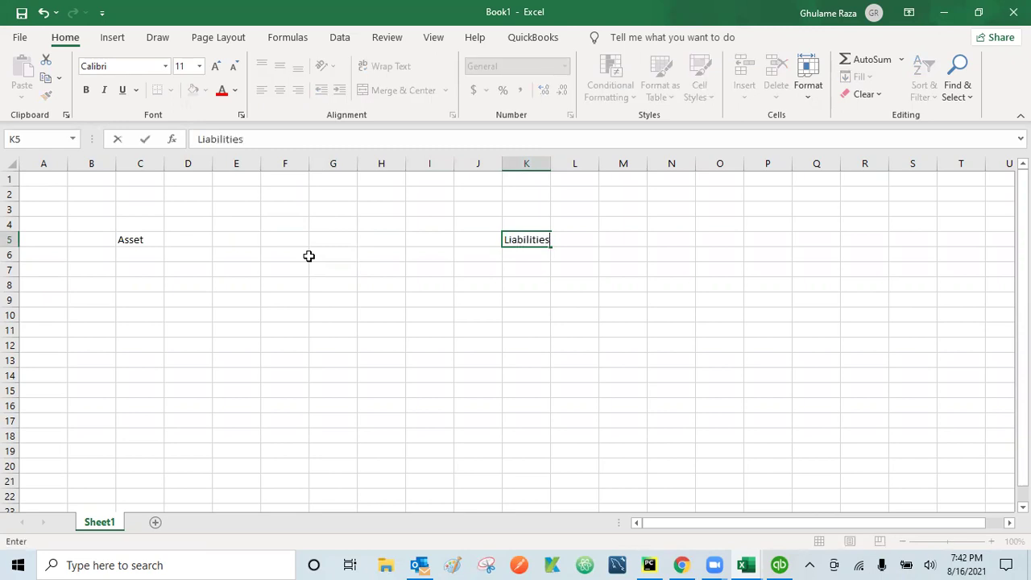
pyautogui.press('Right')
pyautogui.write('(Th')
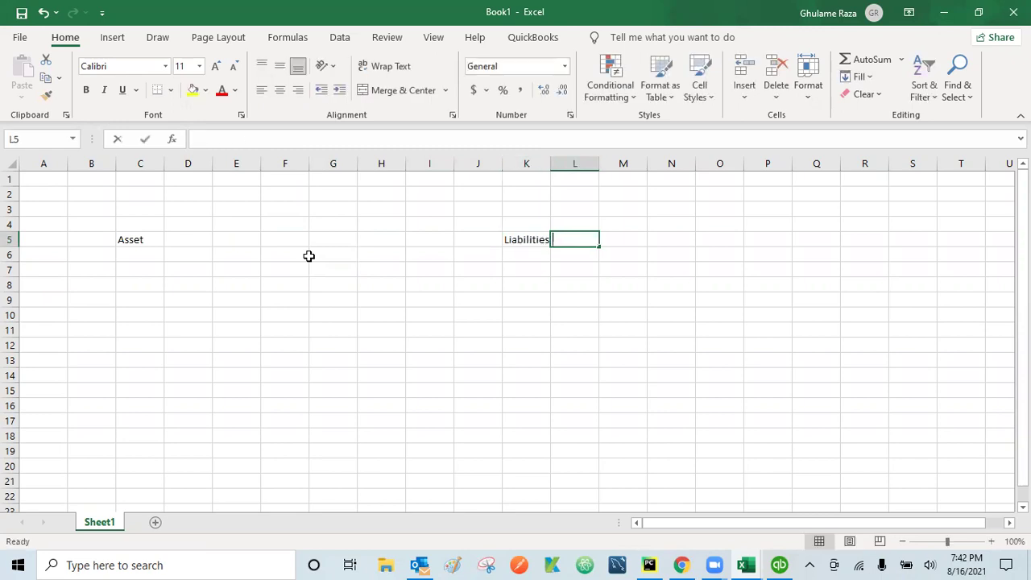
pyautogui.write('e ')
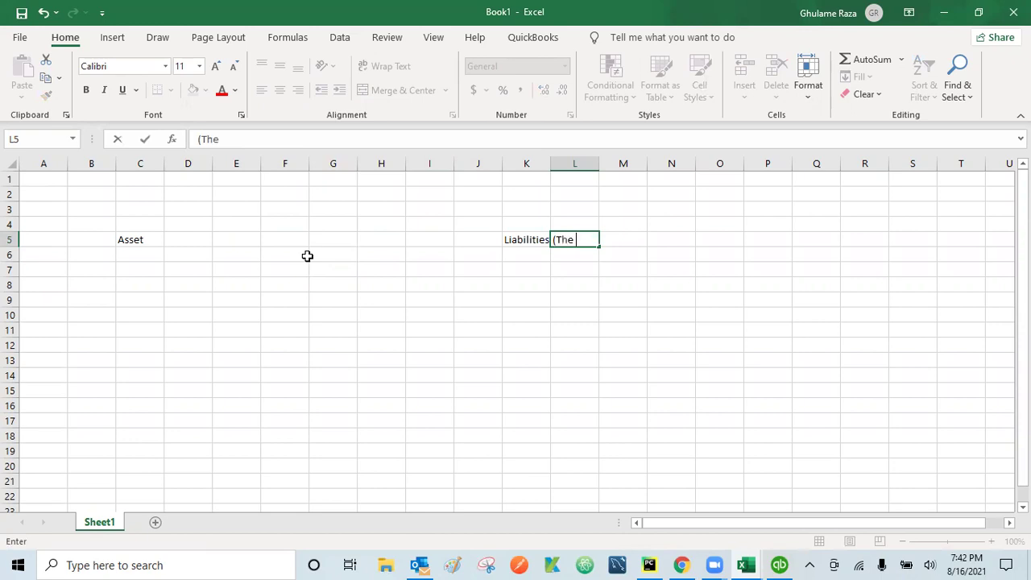
pyautogui.write('money you ')
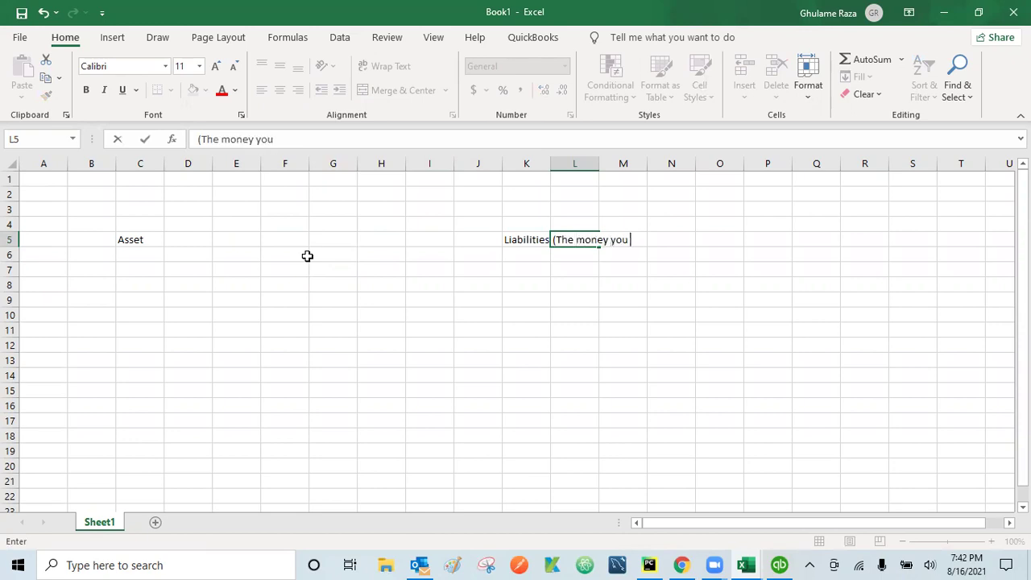
pyautogui.write('owe')
pyautogui.press('Return')
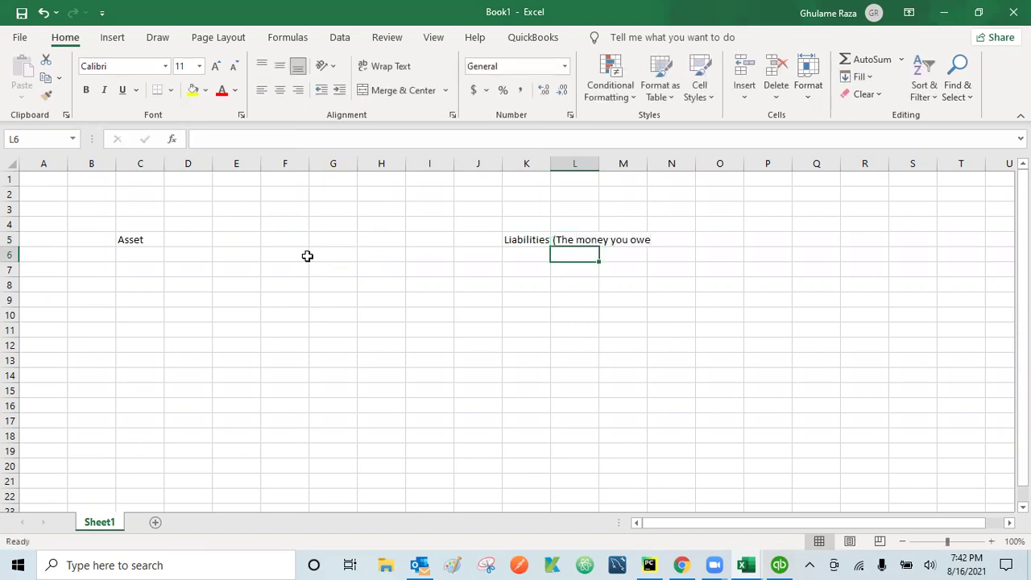
# Add the note '(The money you own)' in D5 beside Asset, fixing the typo
pyautogui.press('Up')
pyautogui.press('Left')
pyautogui.press('Left')
pyautogui.press('Left')
pyautogui.press('Left')
pyautogui.press('Left')
pyautogui.press('Left')
pyautogui.press('Left')
pyautogui.press('Left')
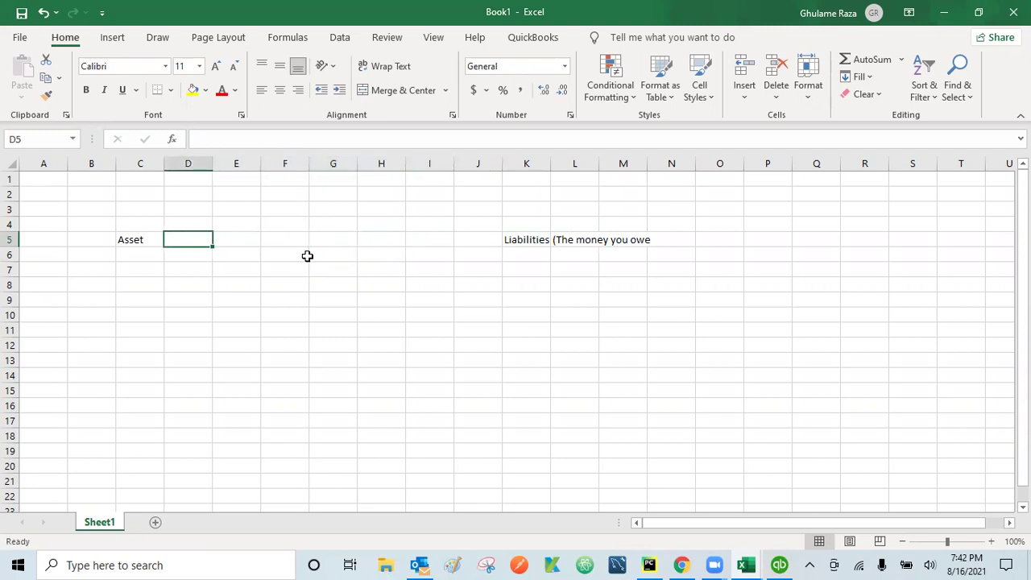
pyautogui.write('(T')
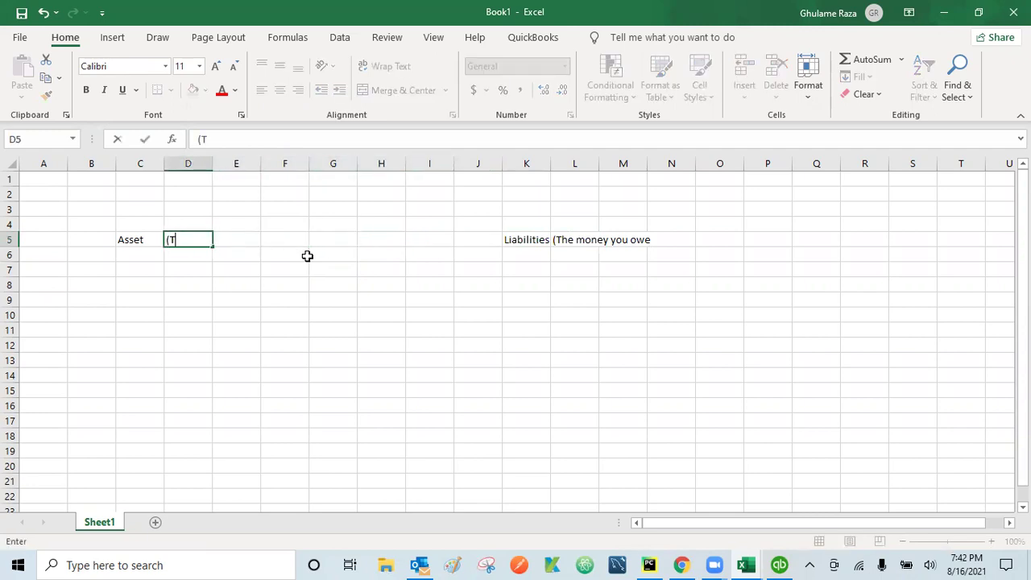
pyautogui.write('he money you ')
pyautogui.write('won')
pyautogui.press('BackSpace')
pyautogui.press('BackSpace')
pyautogui.press('BackSpace')
pyautogui.write('wo')
pyautogui.press('BackSpace')
pyautogui.press('BackSpace')
pyautogui.write('own')
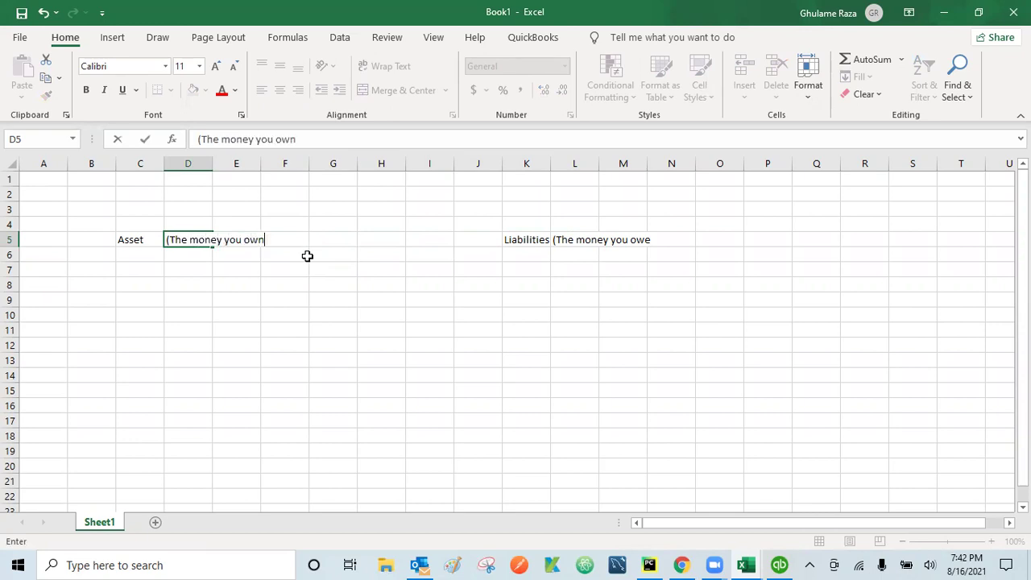
pyautogui.write(')')
pyautogui.press('Return')
# Type the title 'Balance Sheet' in cell G3
pyautogui.press('Left')
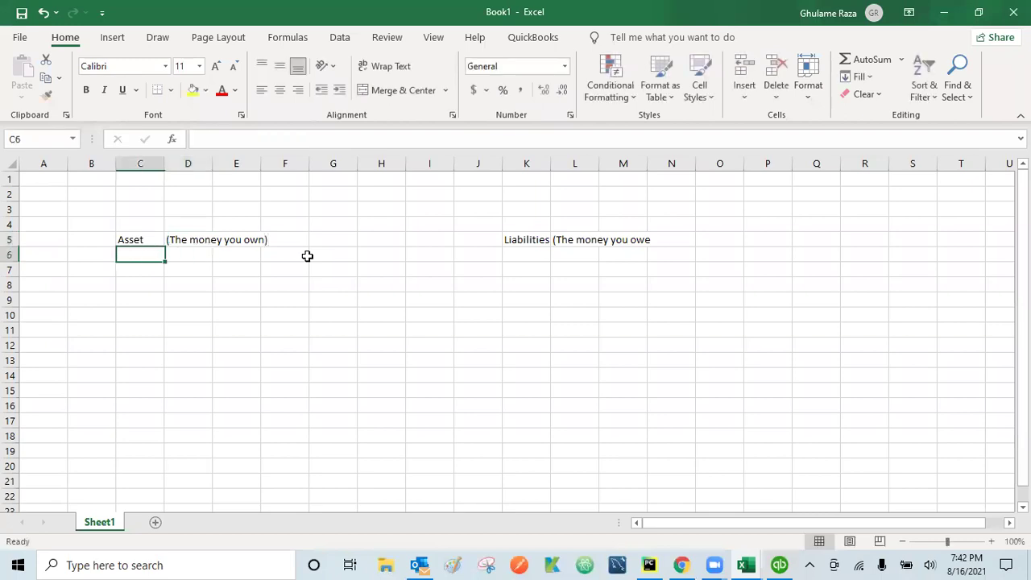
pyautogui.press('Up')
pyautogui.press('Up')
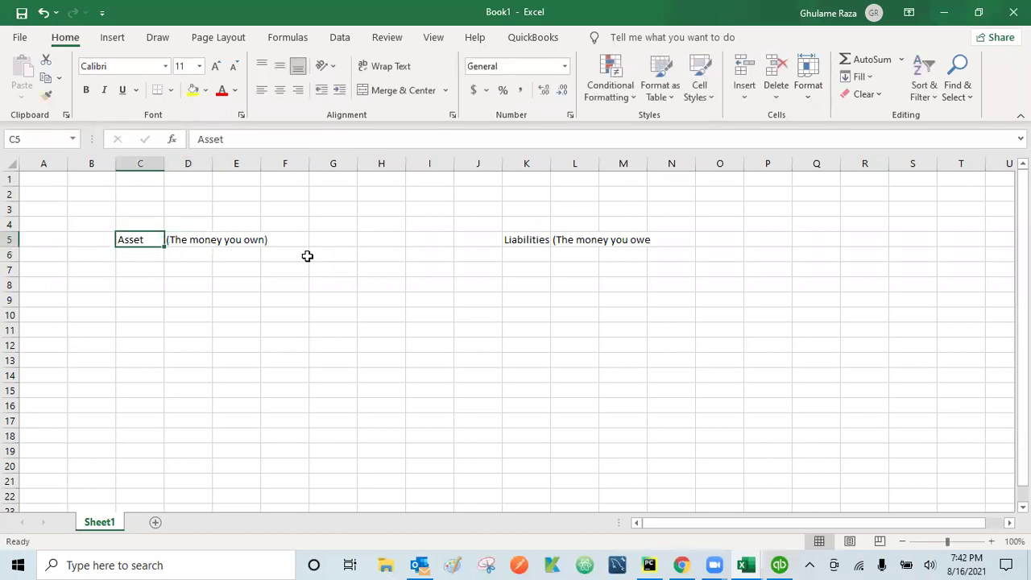
pyautogui.press('Right')
pyautogui.press('Right')
pyautogui.press('Right')
pyautogui.press('Right')
pyautogui.press('Up')
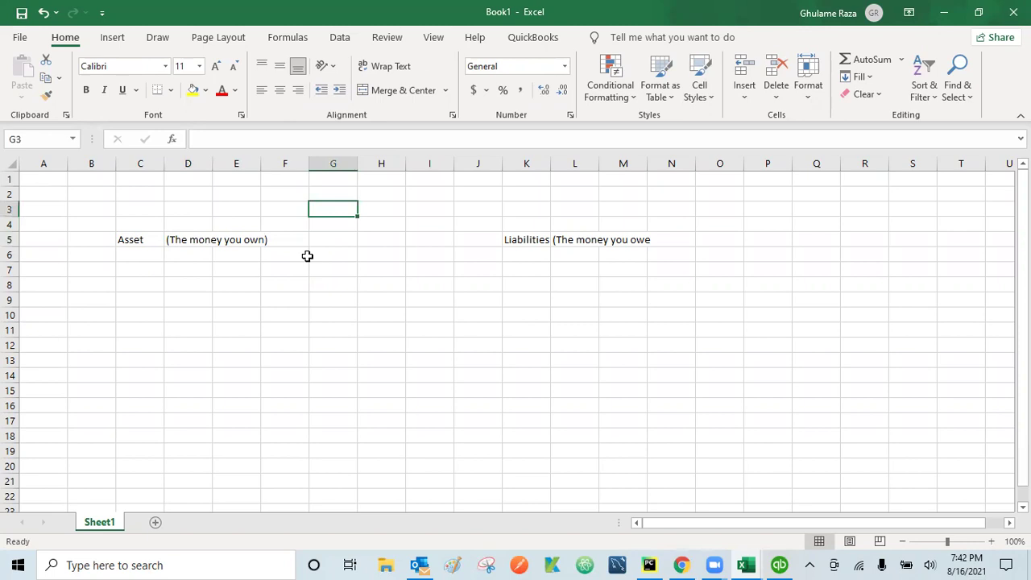
pyautogui.write('Balance SHeet')
pyautogui.press('BackSpace')
pyautogui.press('BackSpace')
pyautogui.press('BackSpace')
pyautogui.press('BackSpace')
pyautogui.write('heet')
pyautogui.press('Return')
pyautogui.click(307, 256)
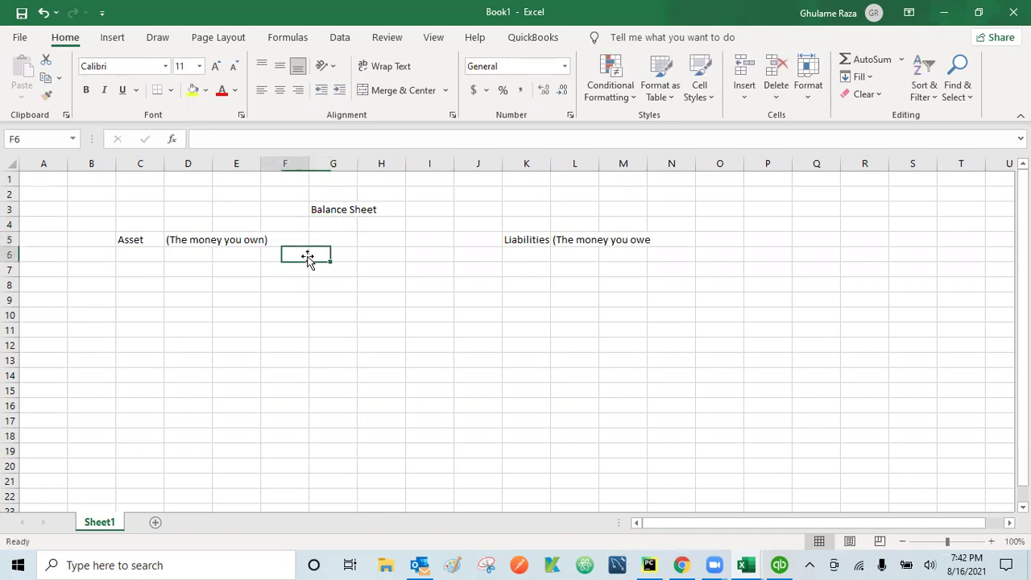
pyautogui.press('Left')
pyautogui.press('Left')
pyautogui.press('Left')
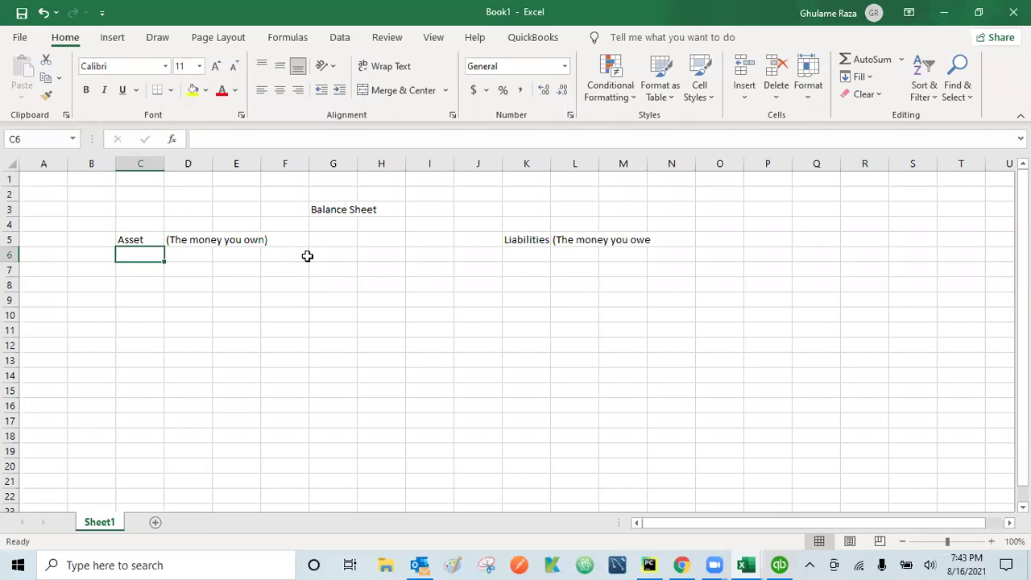
# Enter Cash in hand, Cash at Bank and Account Recievable in C6 to C8
pyautogui.write('Cash a')
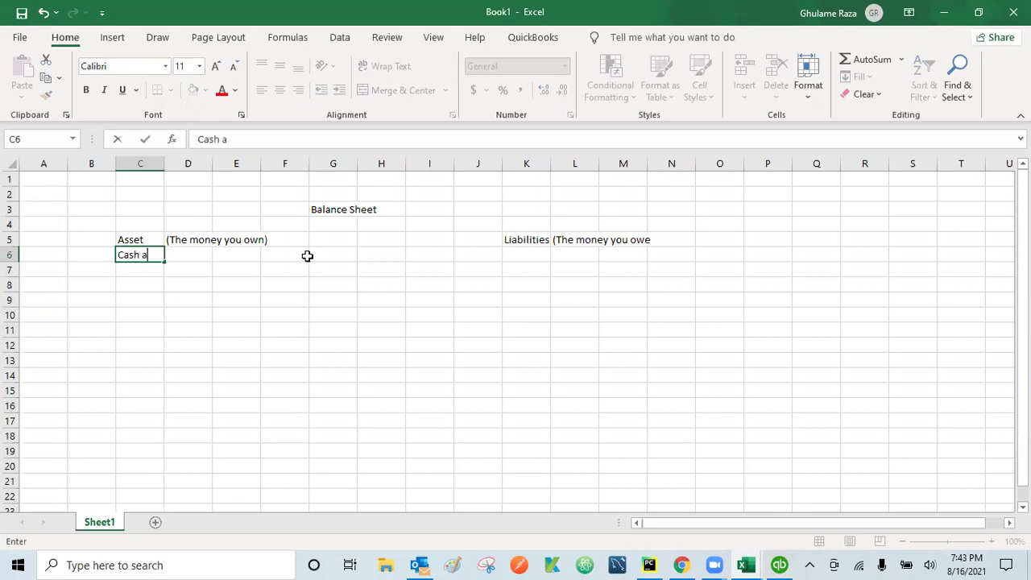
pyautogui.press('BackSpace')
pyautogui.write('in hand')
pyautogui.press('Return')
pyautogui.write('Cash a')
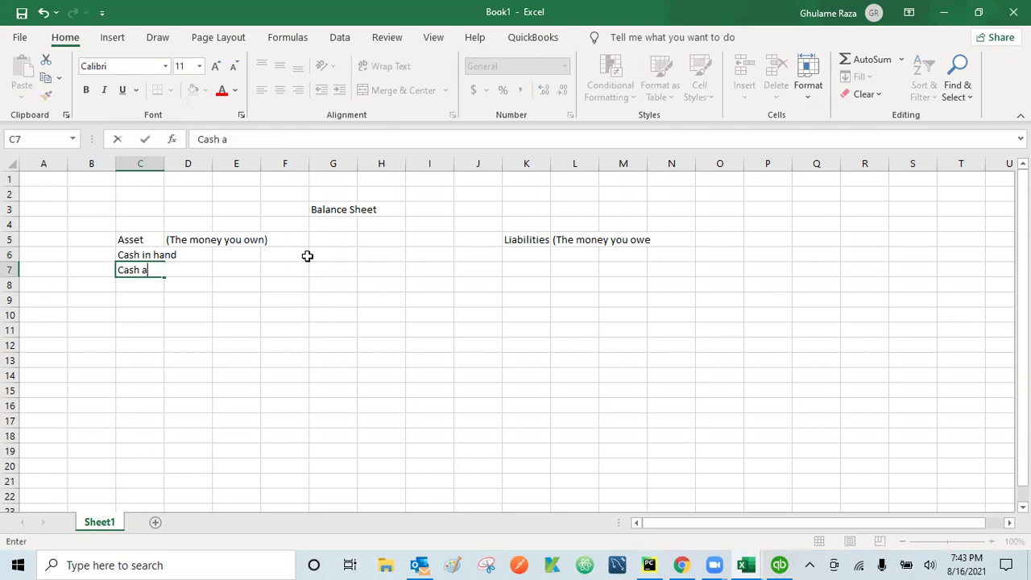
pyautogui.write('t Bank')
pyautogui.press('Return')
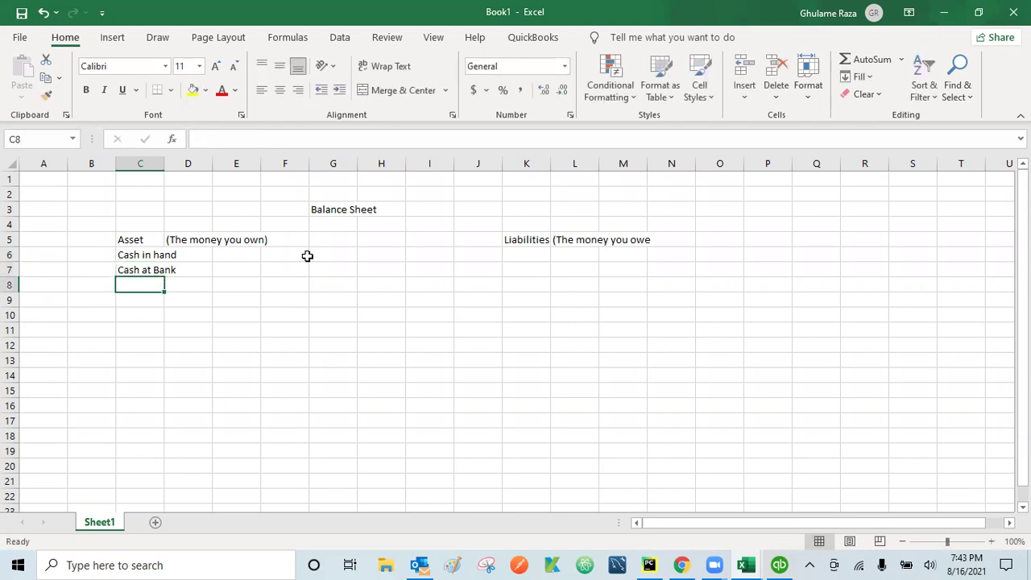
pyautogui.write('Account ')
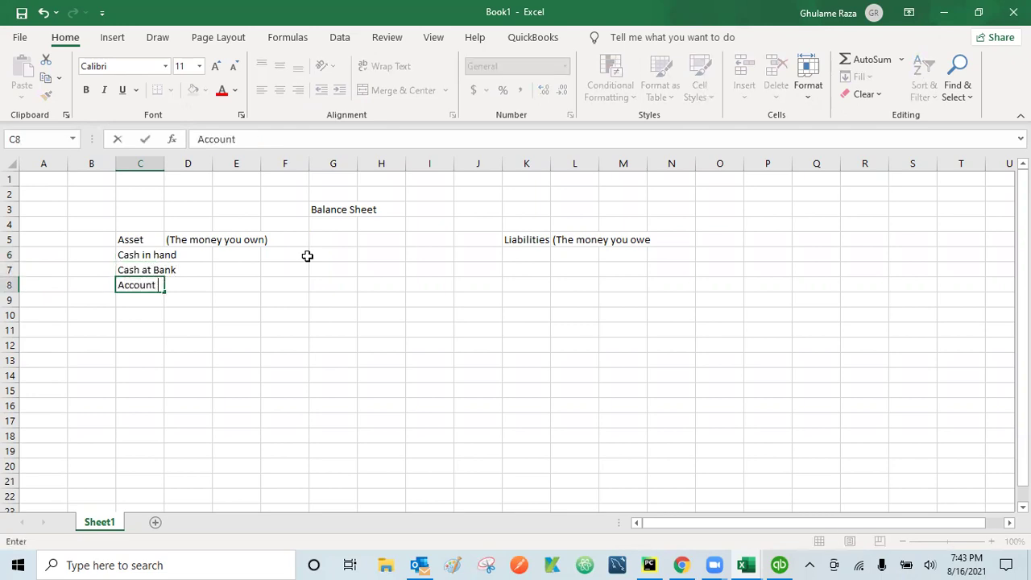
pyautogui.write('Recievable')
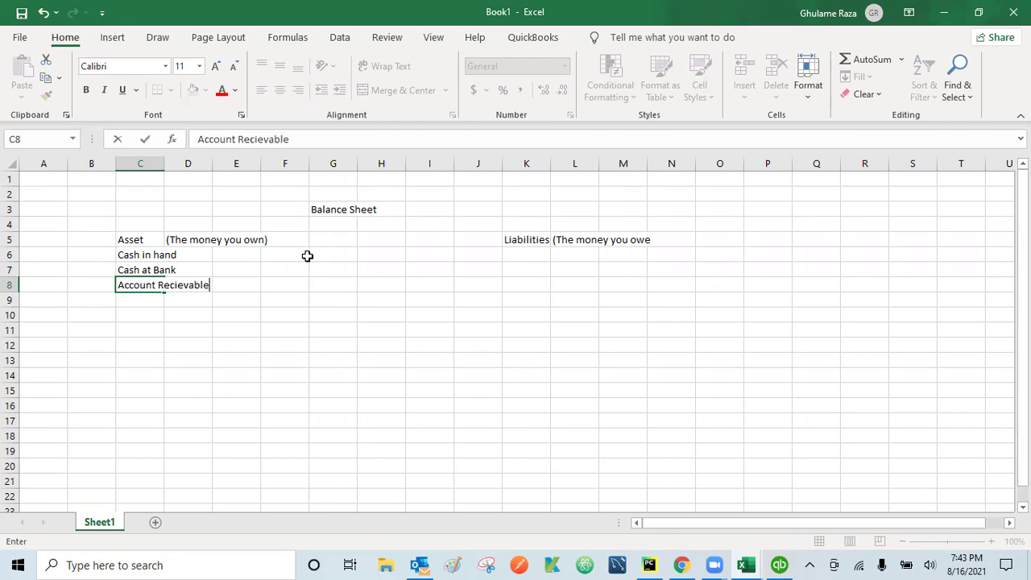
pyautogui.press('Return')
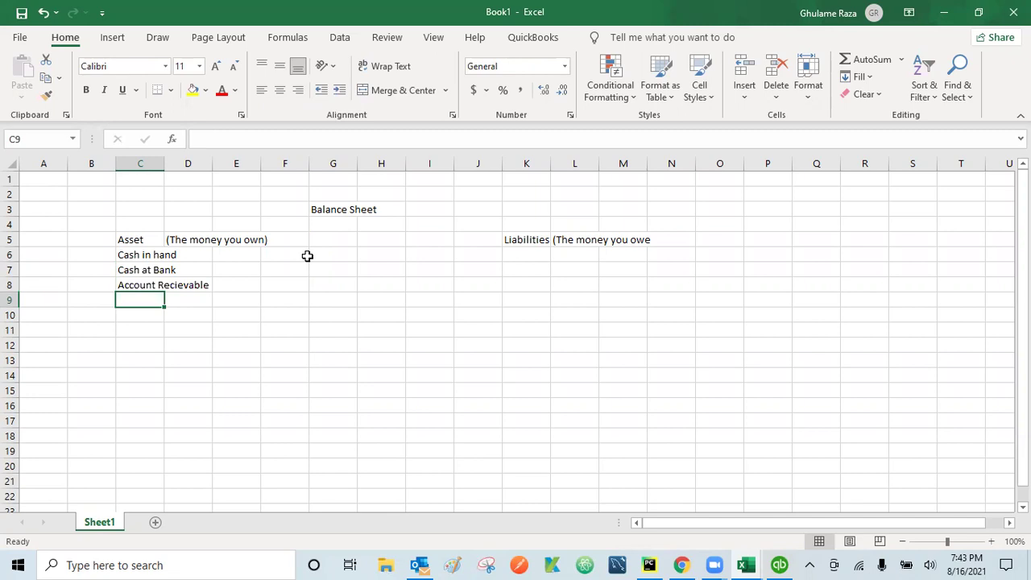
# Type Prepaid in C9 below Account Recievable
pyautogui.write('Prepaid')
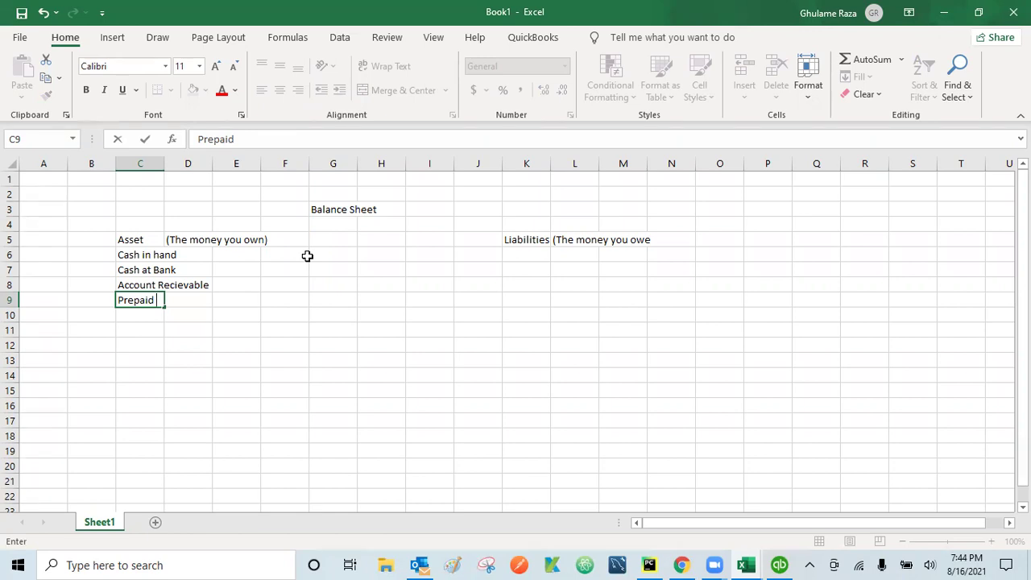
# Extend the C9 label to 'Prepaid Rent / Expenses' using the formula bar
pyautogui.click(307, 256)
pyautogui.write('Rs')
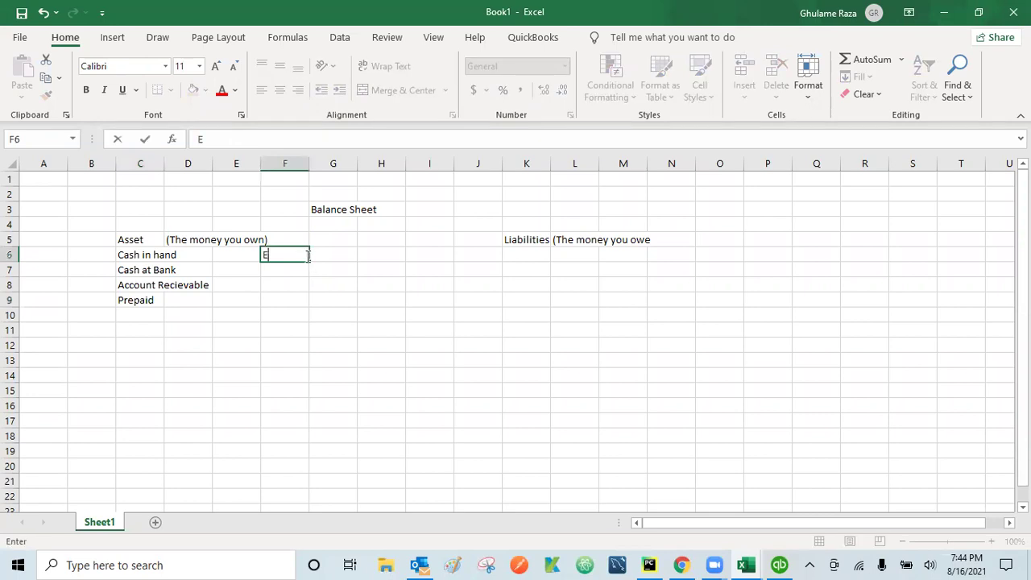
pyautogui.press('BackSpace')
pyautogui.press('BackSpace')
pyautogui.press('Return')
pyautogui.press('Down')
pyautogui.press('Down')
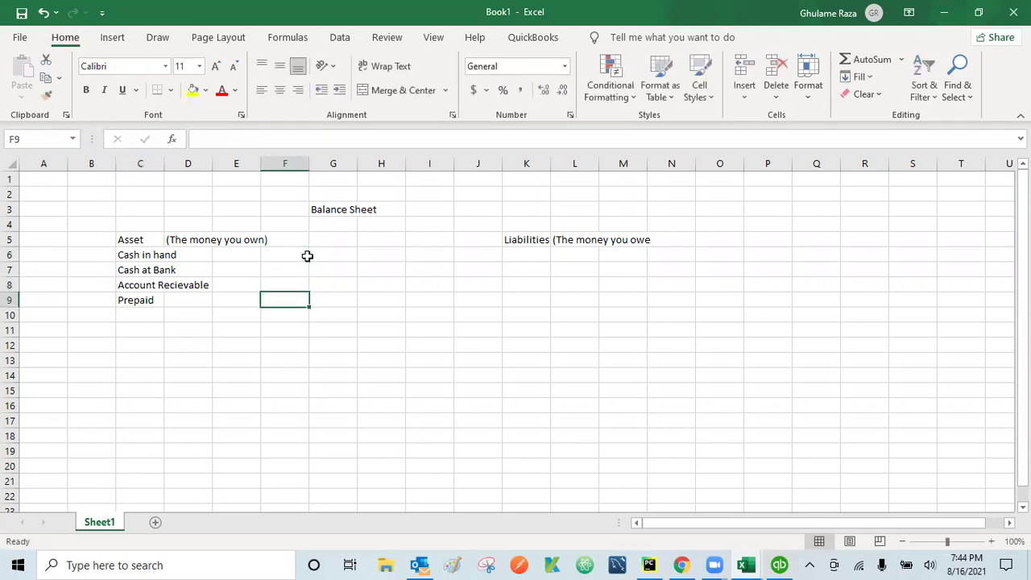
pyautogui.press('Left')
pyautogui.press('Left')
pyautogui.press('Left')
pyautogui.press('Left')
pyautogui.press('Right')
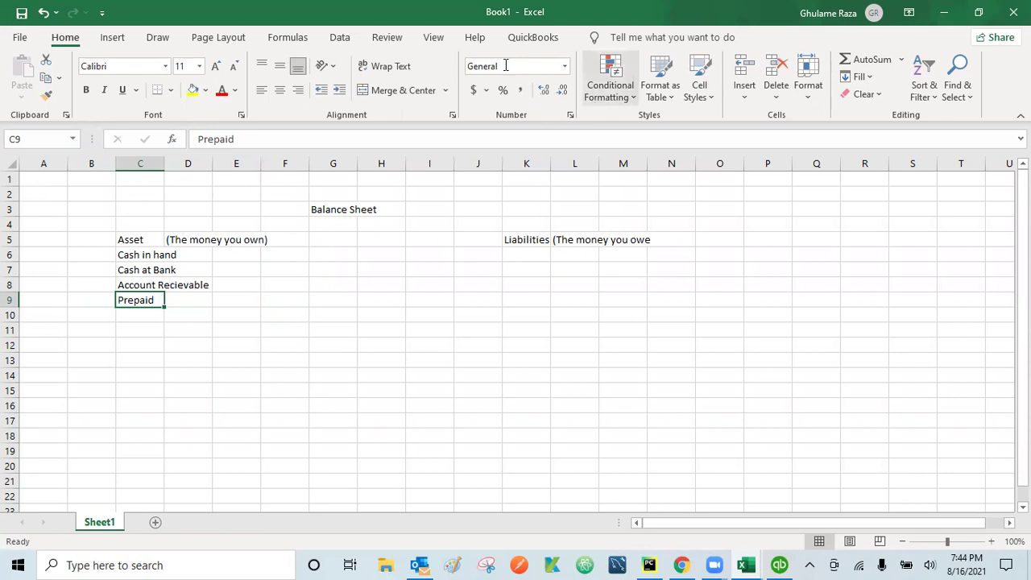
pyautogui.click(266, 146)
pyautogui.write('Re')
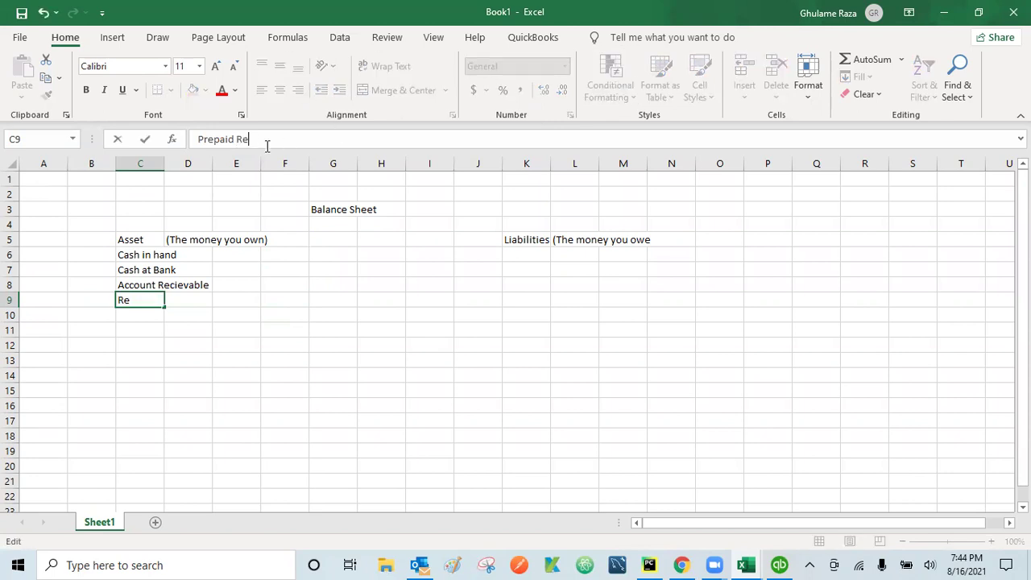
pyautogui.write('nt / Expenses')
pyautogui.press('Return')
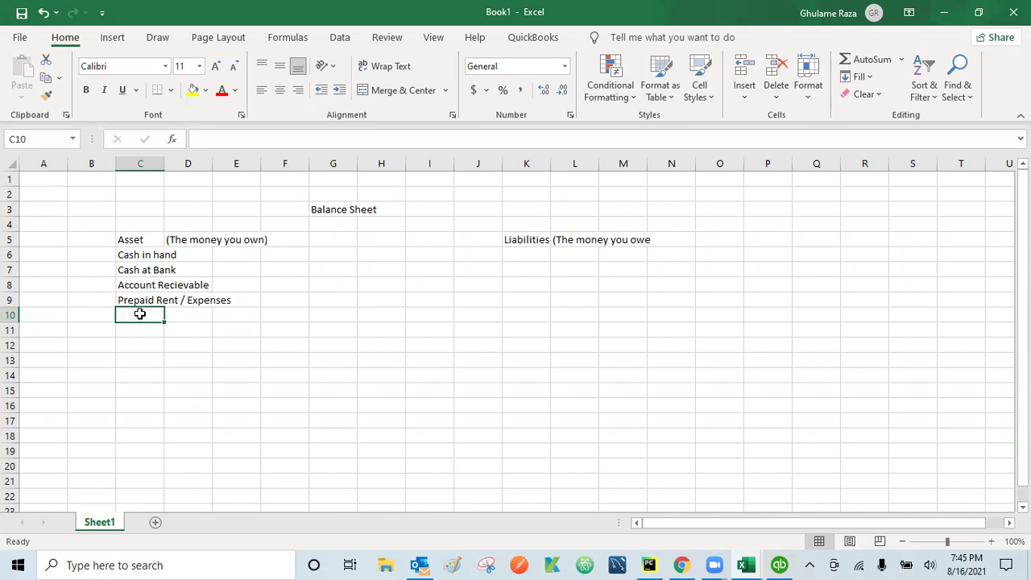
# Enter Inventories in C10, then select between it and cells E6 to E8
pyautogui.write('Inven')
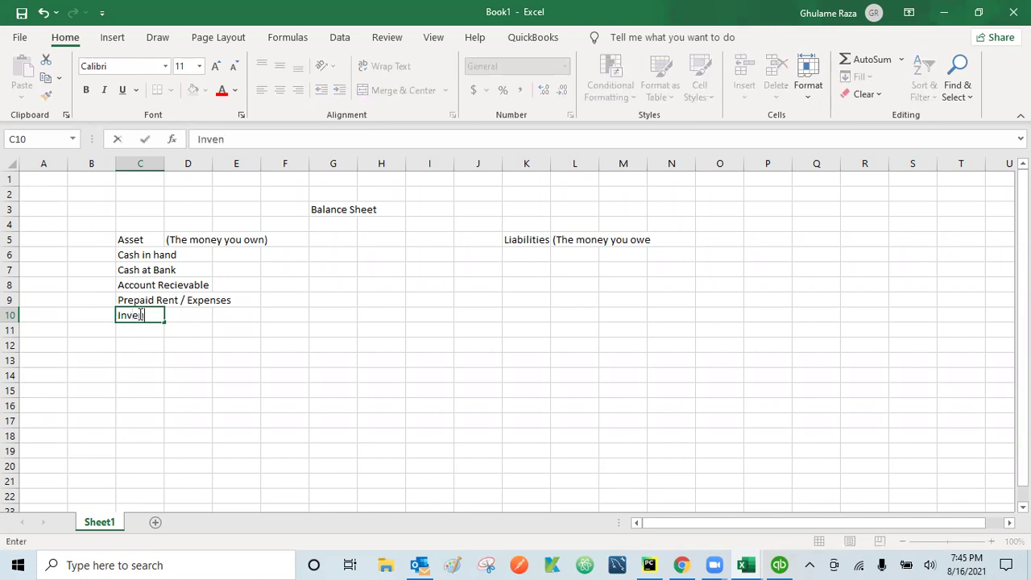
pyautogui.write('tories')
pyautogui.press('Return')
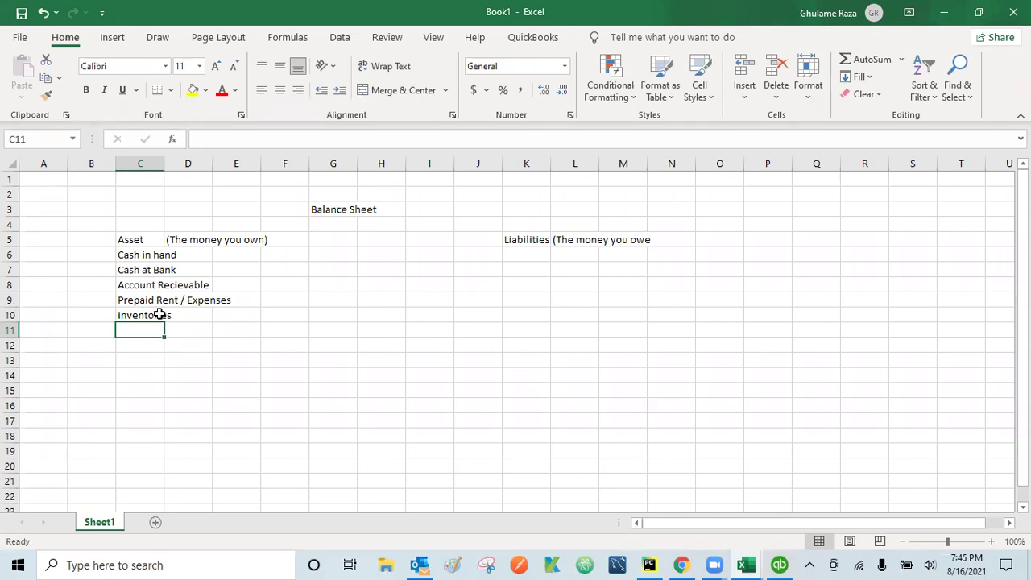
pyautogui.click(142, 315)
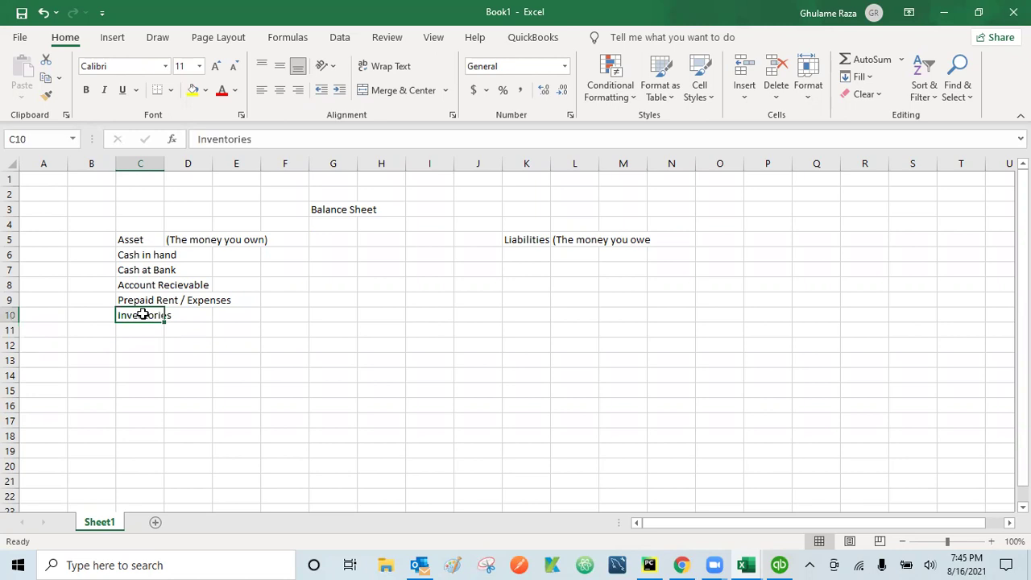
pyautogui.click(218, 255)
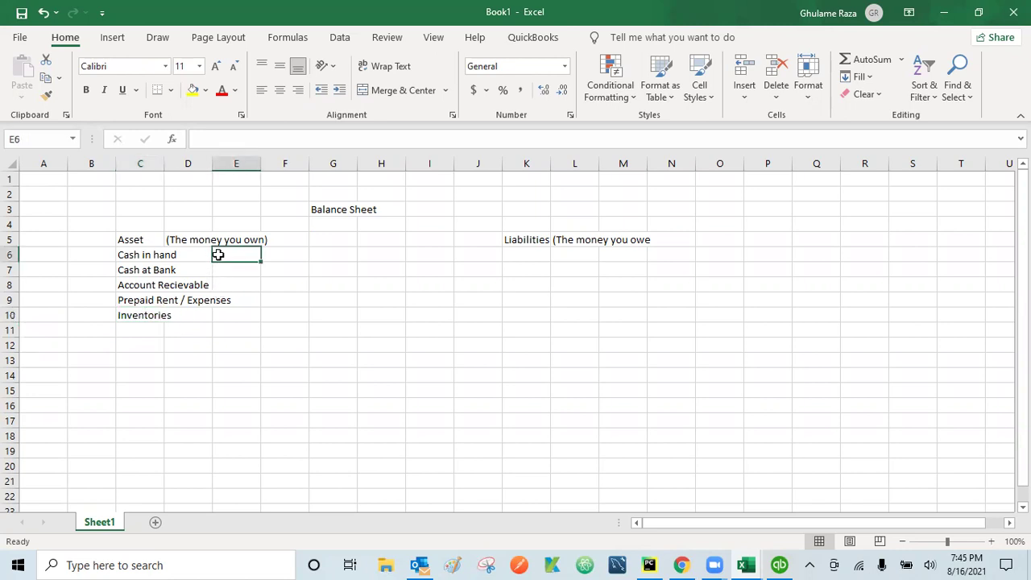
pyautogui.click(140, 316)
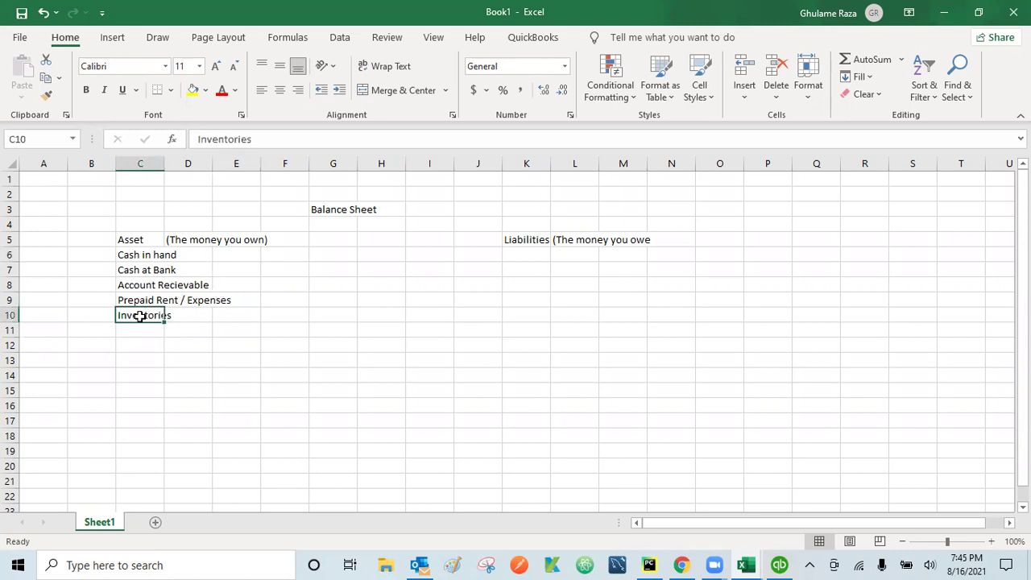
pyautogui.click(254, 272)
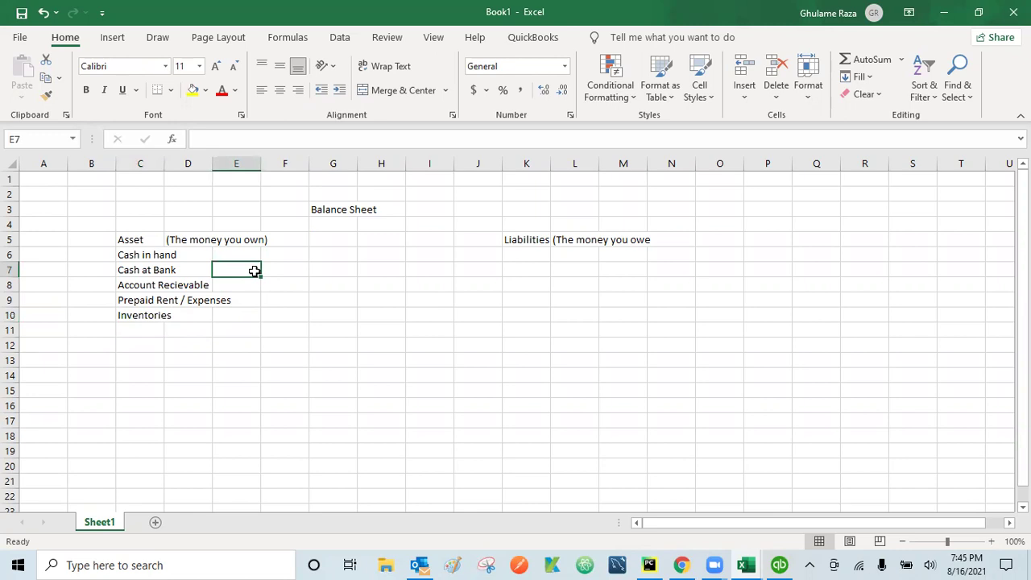
pyautogui.click(146, 317)
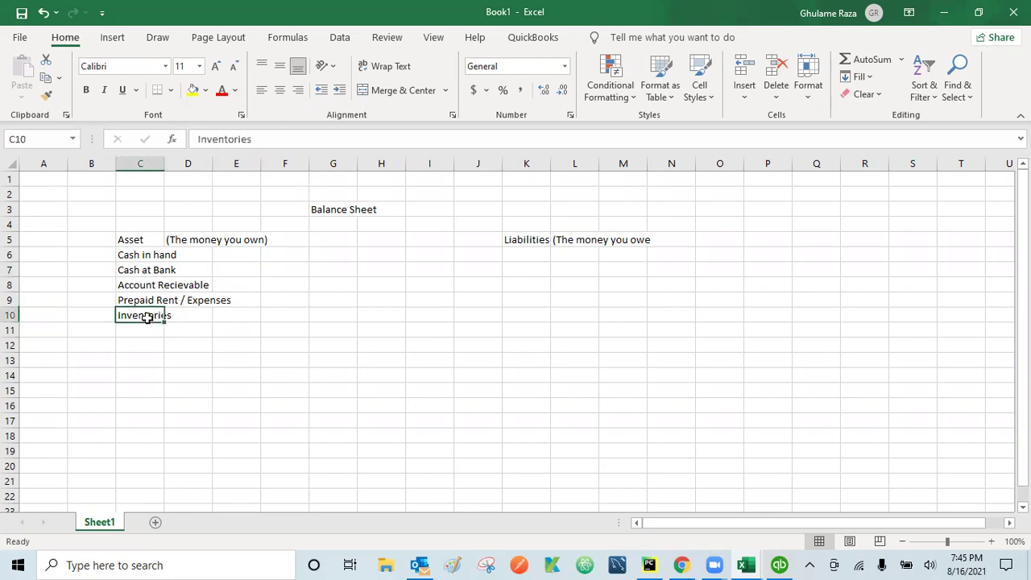
pyautogui.click(227, 281)
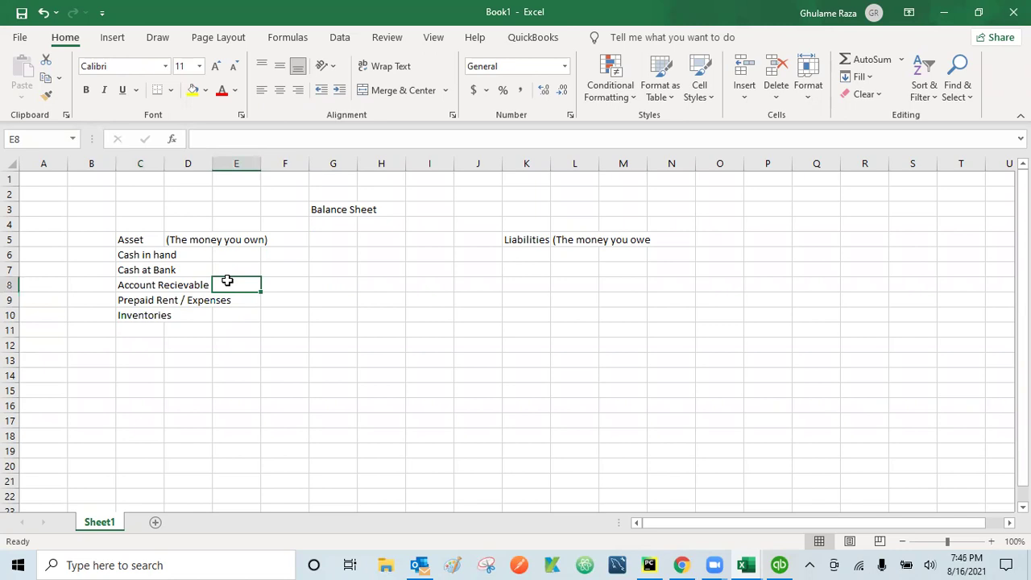
pyautogui.click(141, 314)
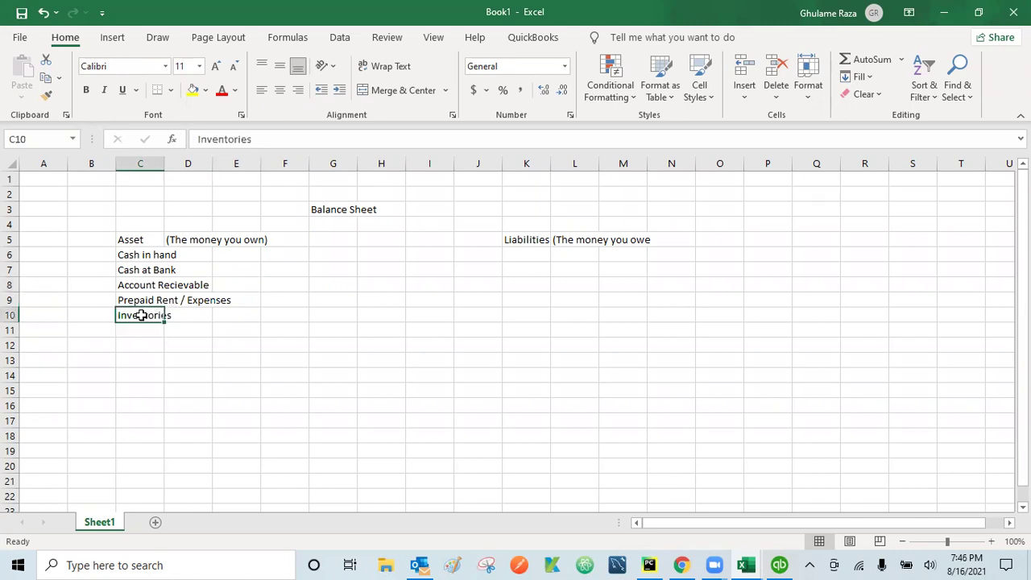
pyautogui.click(248, 284)
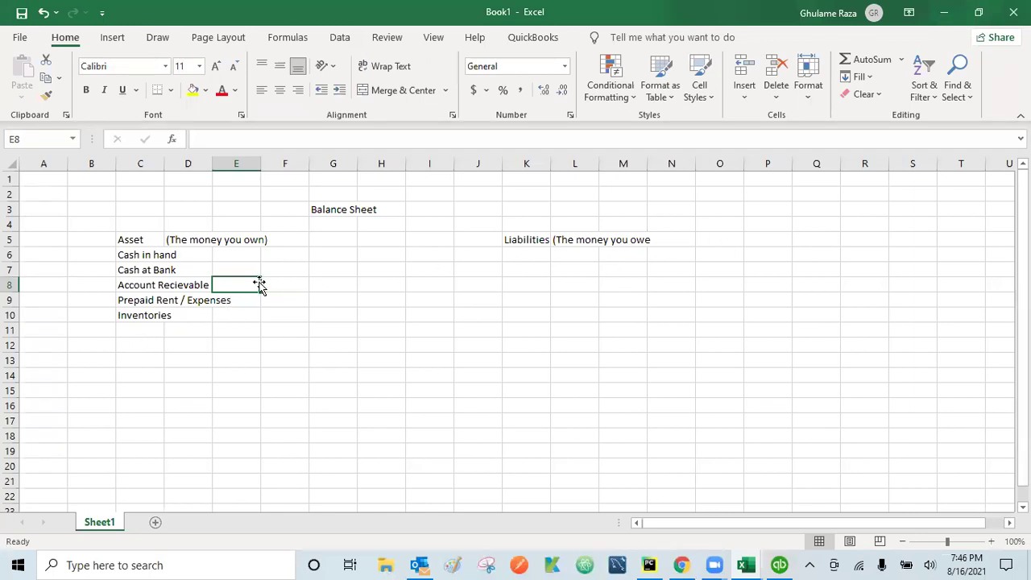
pyautogui.click(131, 353)
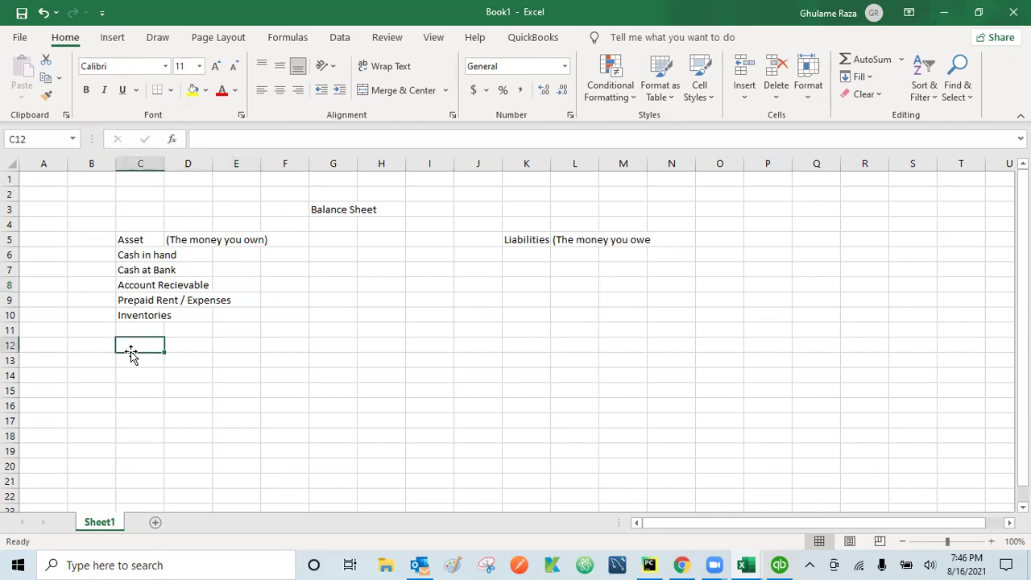
# Copy the asset items C6:C10 and paste them one row lower at C7
pyautogui.click(128, 255)
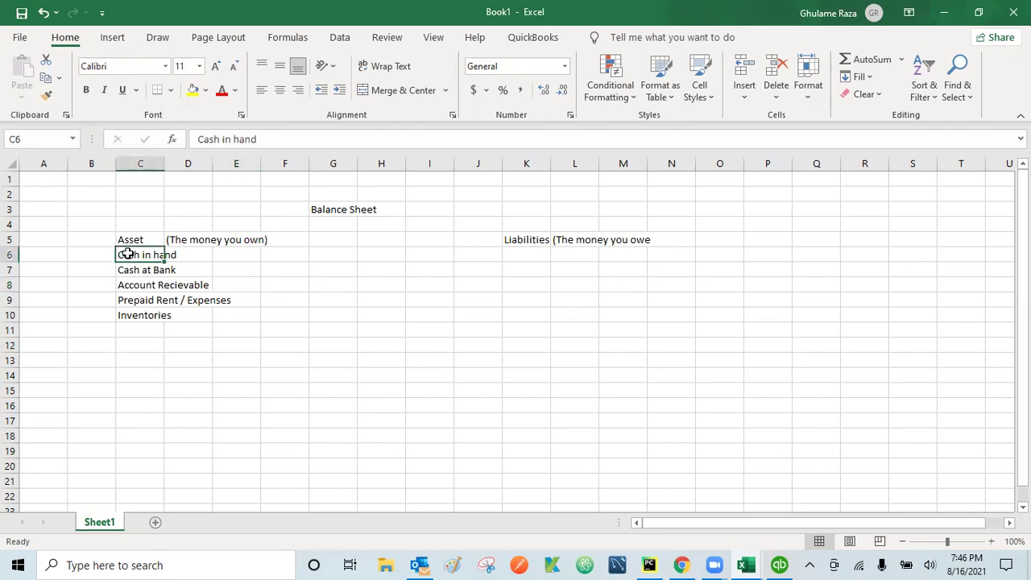
pyautogui.hotkey('shift', 'Down')
pyautogui.hotkey('shift', 'Down')
pyautogui.hotkey('shift', 'Down')
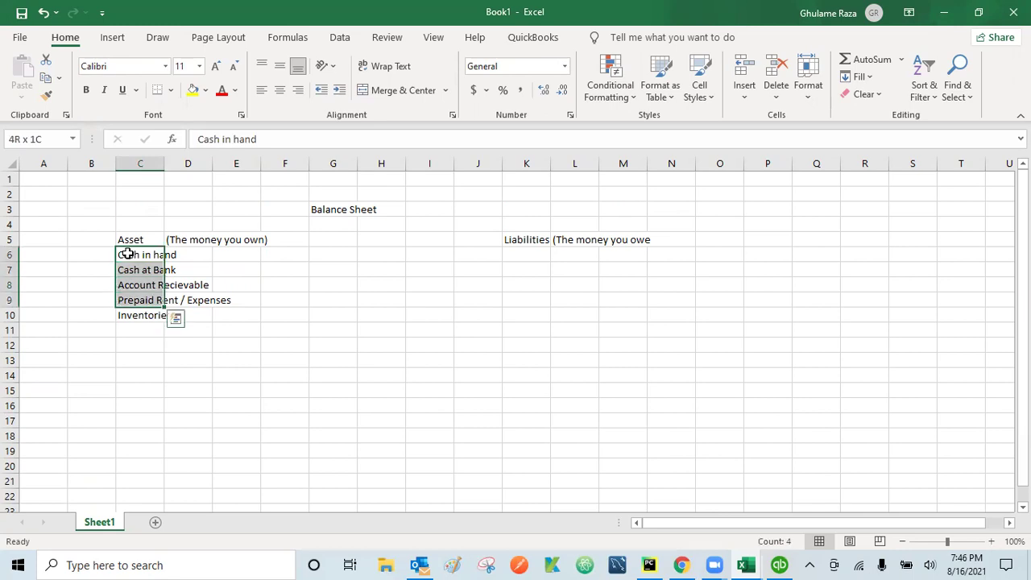
pyautogui.hotkey('shift', 'Down')
pyautogui.hotkey('ctrl', 'c')
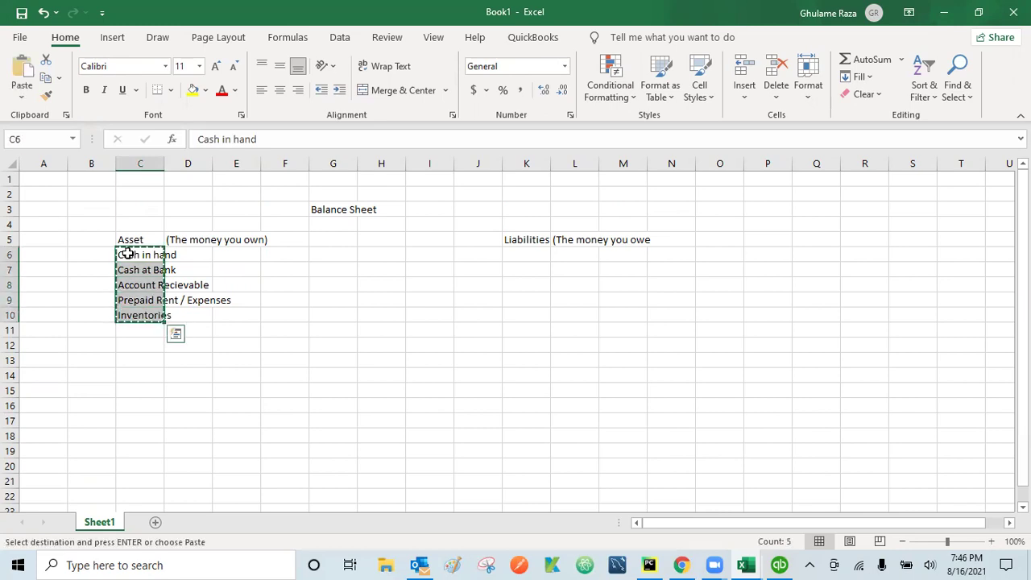
pyautogui.press('Down')
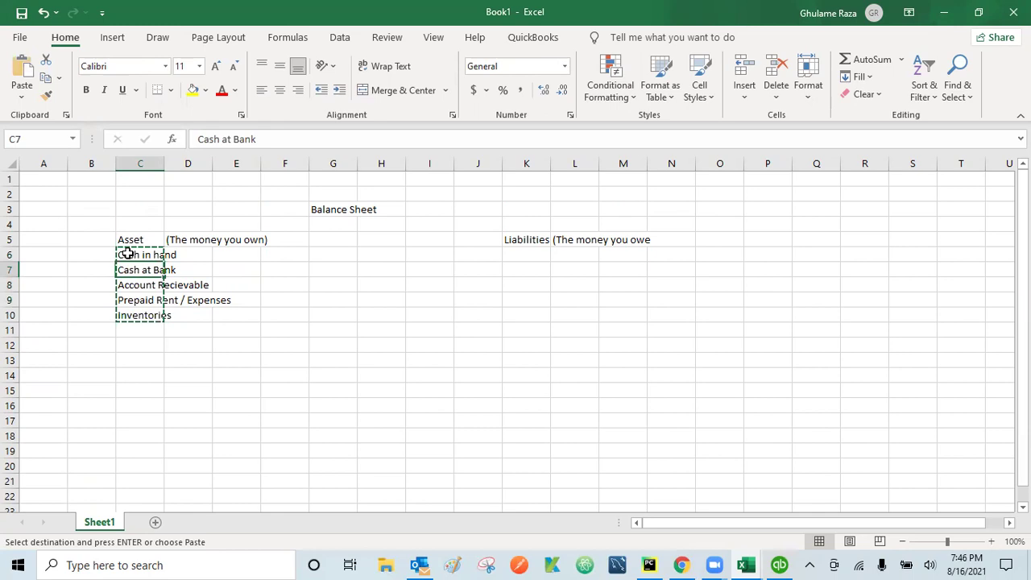
pyautogui.press('Return')
# Overwrite C6 with 'Current Assets (Easily convertible into cash)'
pyautogui.click(126, 254)
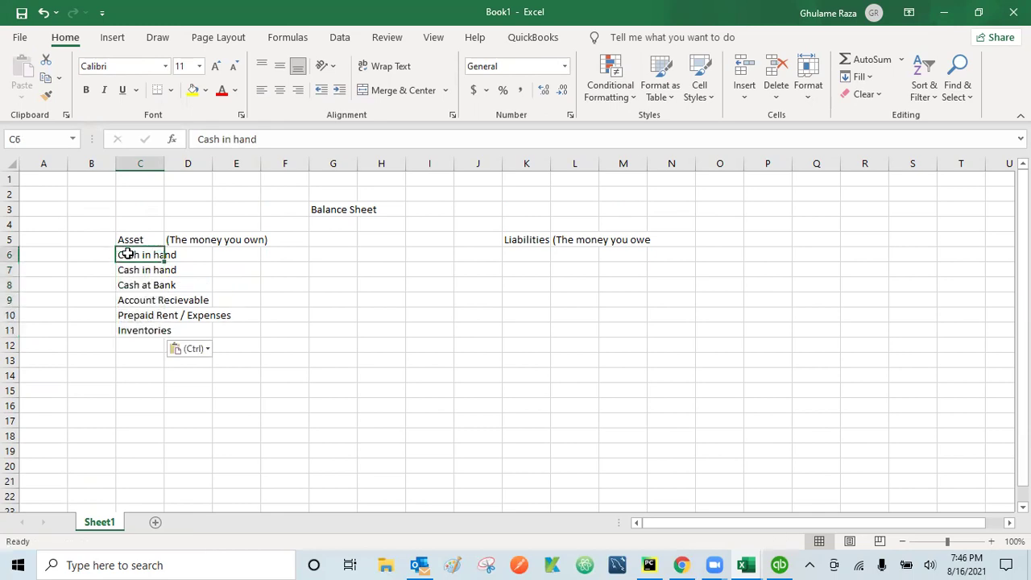
pyautogui.write('Current Assets (Easily convertible into cash)')
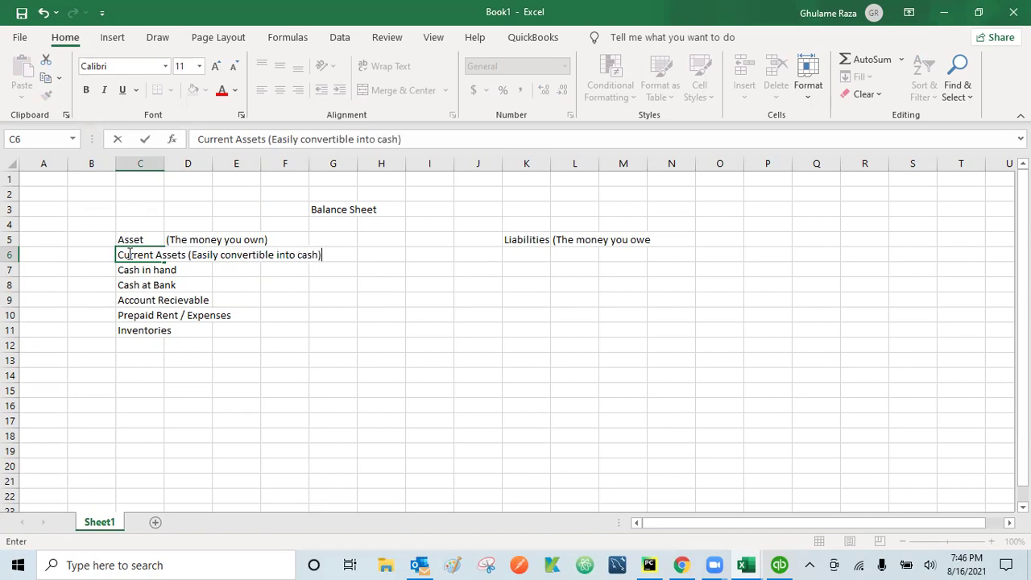
pyautogui.press('Return')
pyautogui.press('Return')
pyautogui.press('Return')
pyautogui.press('Return')
pyautogui.press('Return')
pyautogui.press('Return')
pyautogui.press('Return')
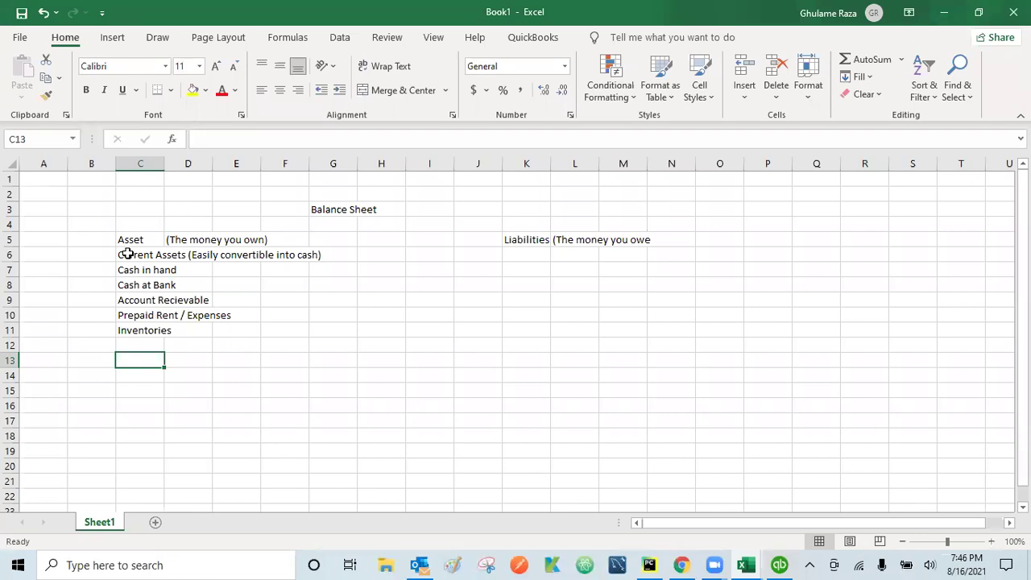
# Enter 'Fixed Assets' in C13, with Property and Vehicle in the rows beneath
pyautogui.write('Fixed A')
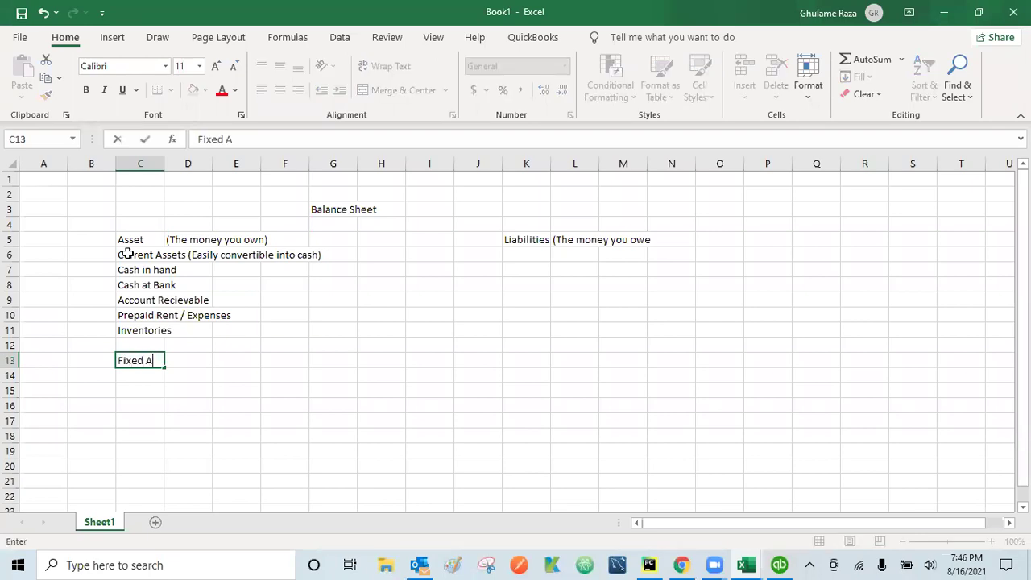
pyautogui.write('ssets')
pyautogui.press('Return')
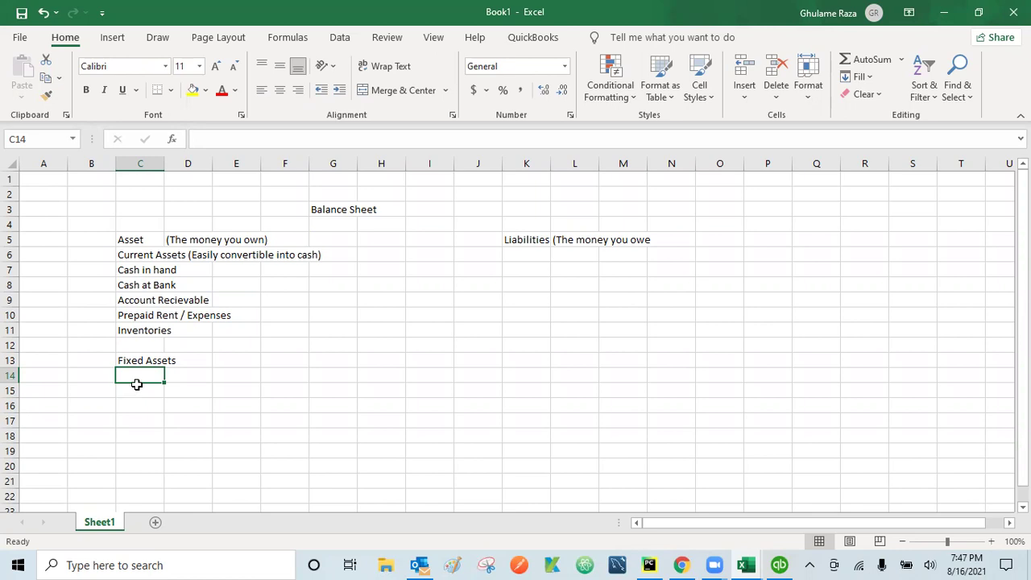
pyautogui.write('Property')
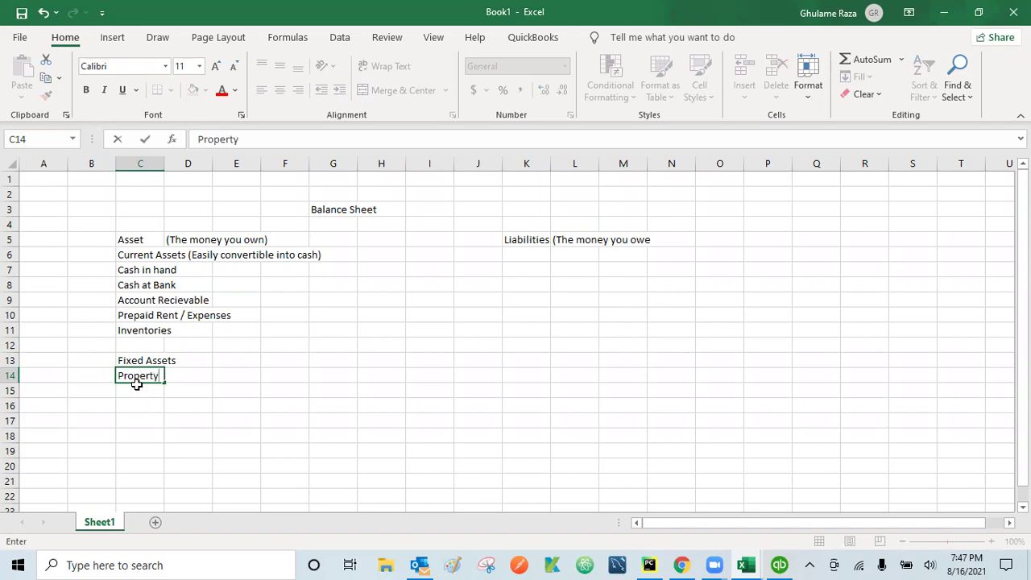
pyautogui.press('Return')
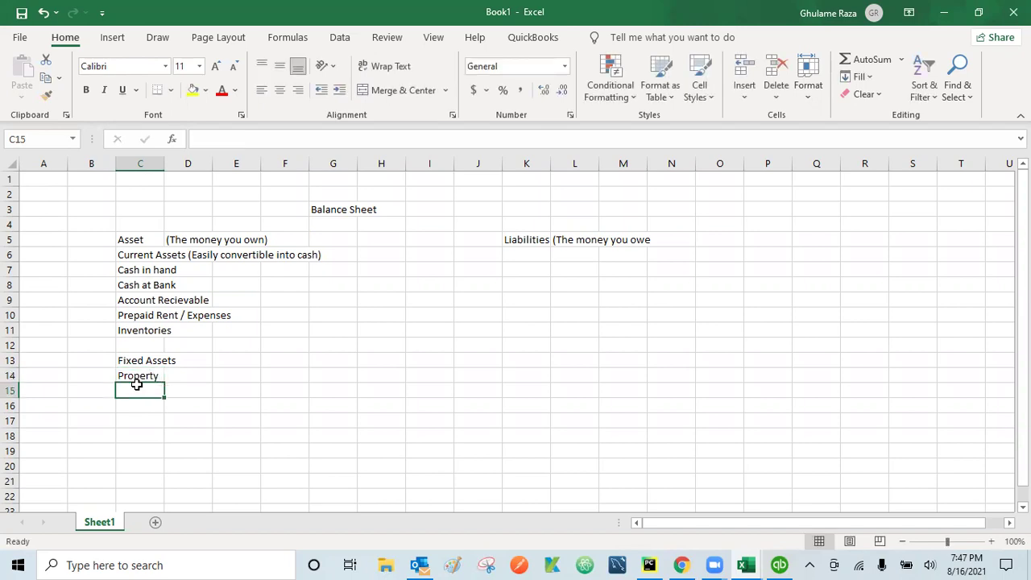
pyautogui.write('Van')
pyautogui.press('BackSpace')
pyautogui.press('BackSpace')
pyautogui.press('BackSpace')
pyautogui.write('D')
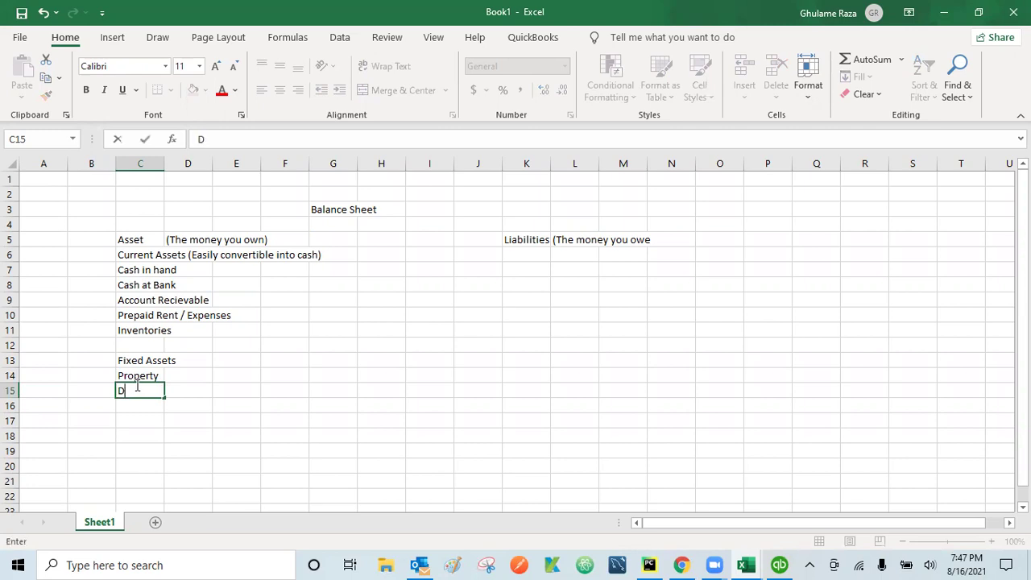
pyautogui.press('BackSpace')
pyautogui.write('VEhi')
pyautogui.press('BackSpace')
pyautogui.press('BackSpace')
pyautogui.press('BackSpace')
pyautogui.write('ehicle')
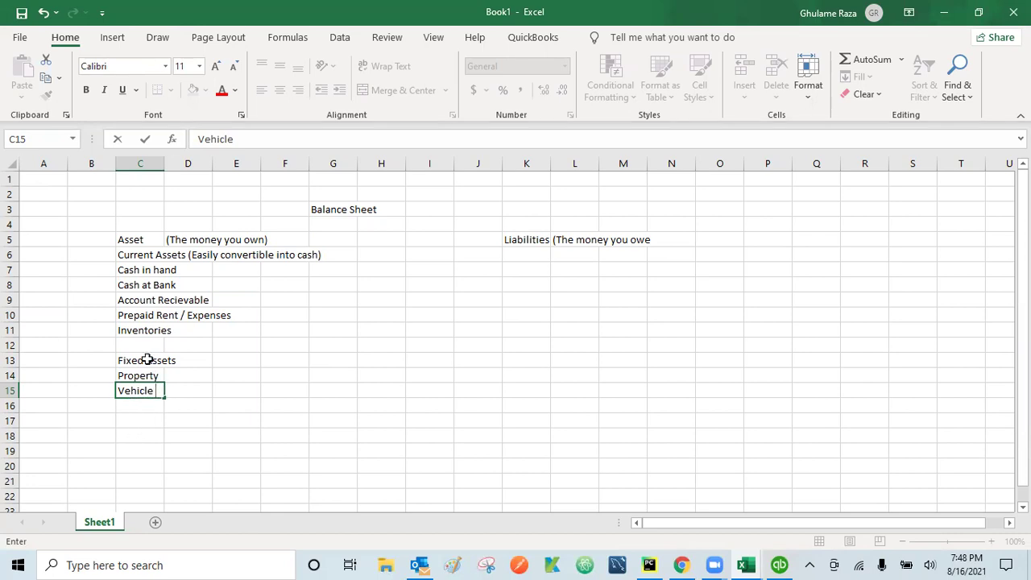
# Add Machineries and Furniture and Fixtures in C16 and C17 under Vehicle
pyautogui.click(140, 408)
pyautogui.write('Machin')
pyautogui.write('erit')
pyautogui.write('es')
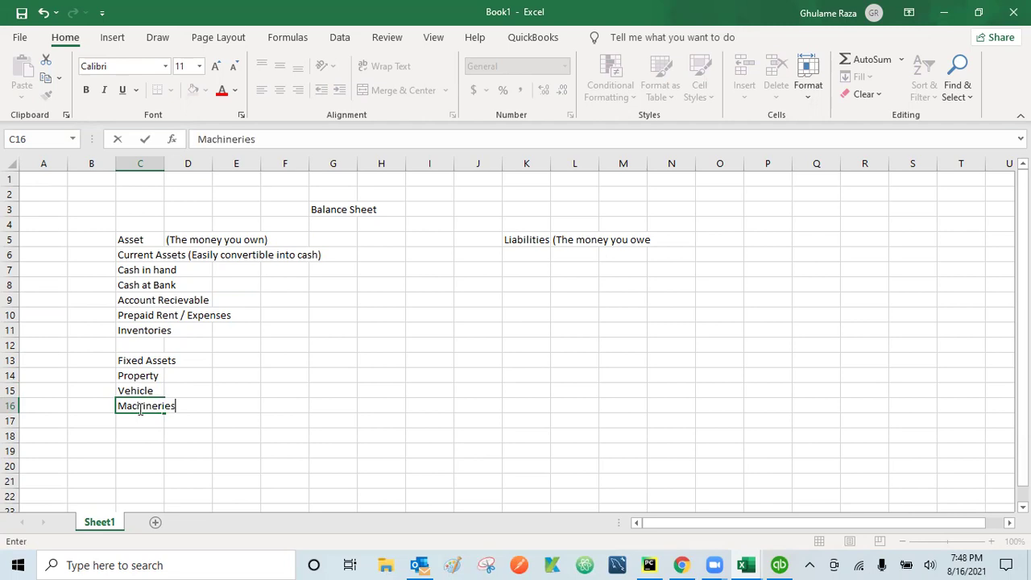
pyautogui.press('Return')
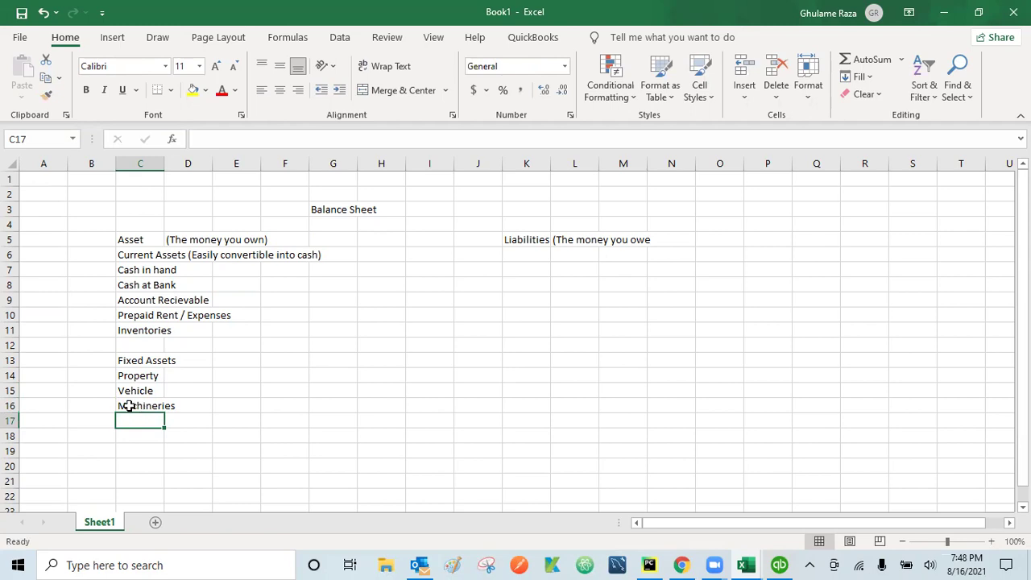
pyautogui.click(128, 406)
pyautogui.click(127, 416)
pyautogui.write('Furni')
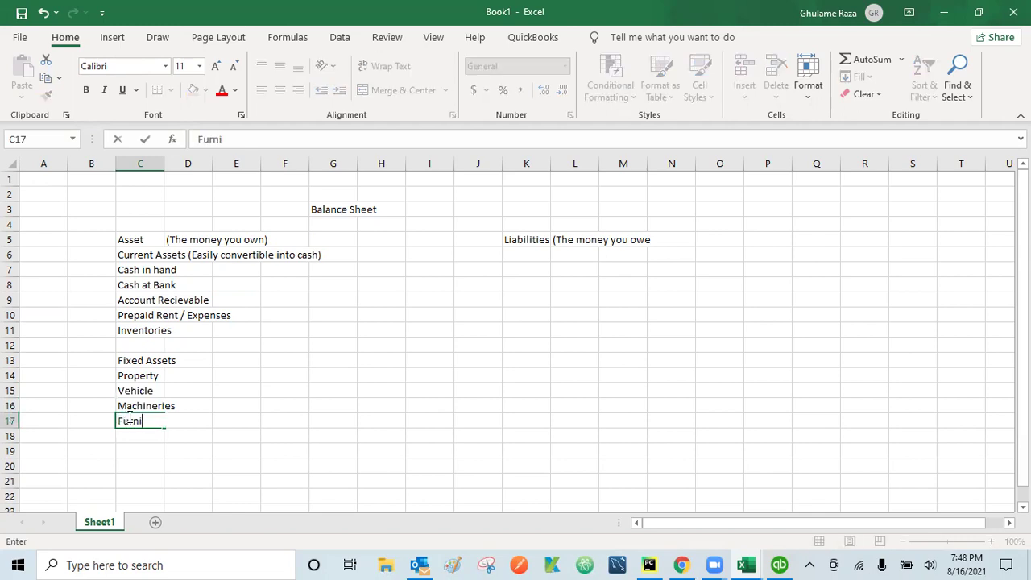
pyautogui.write('ture and Fixtures')
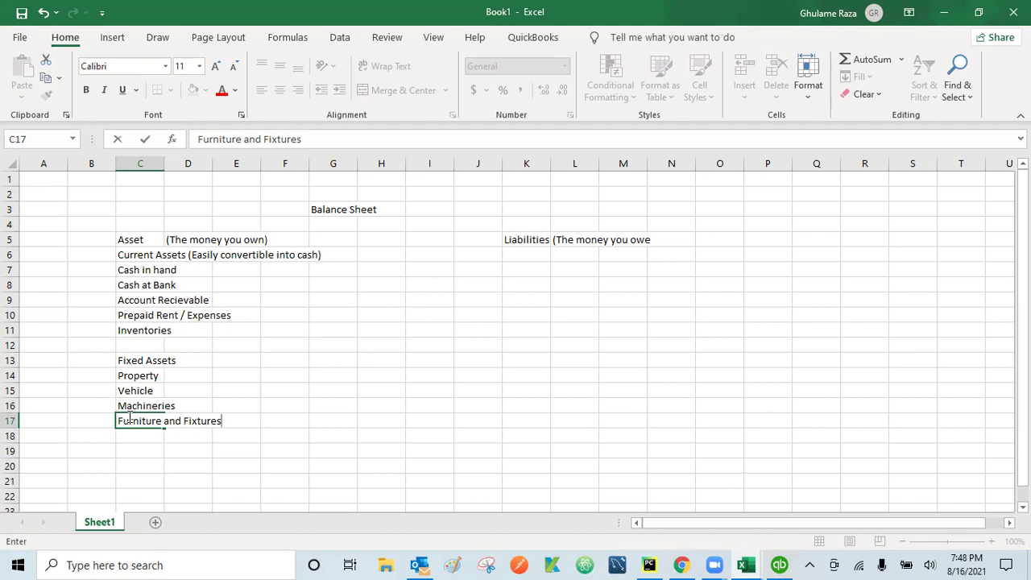
pyautogui.click(141, 362)
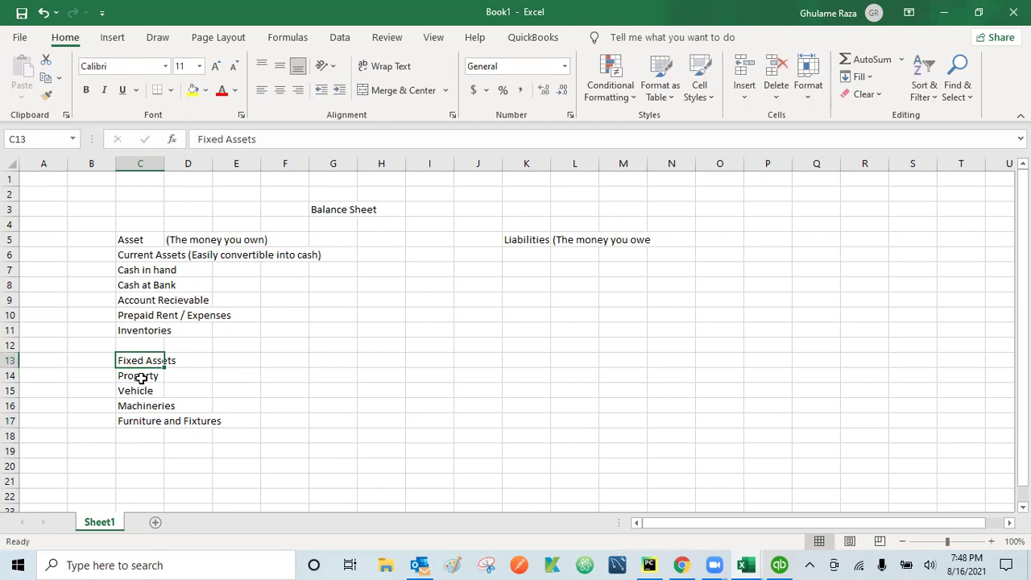
pyautogui.click(140, 329)
pyautogui.click(146, 378)
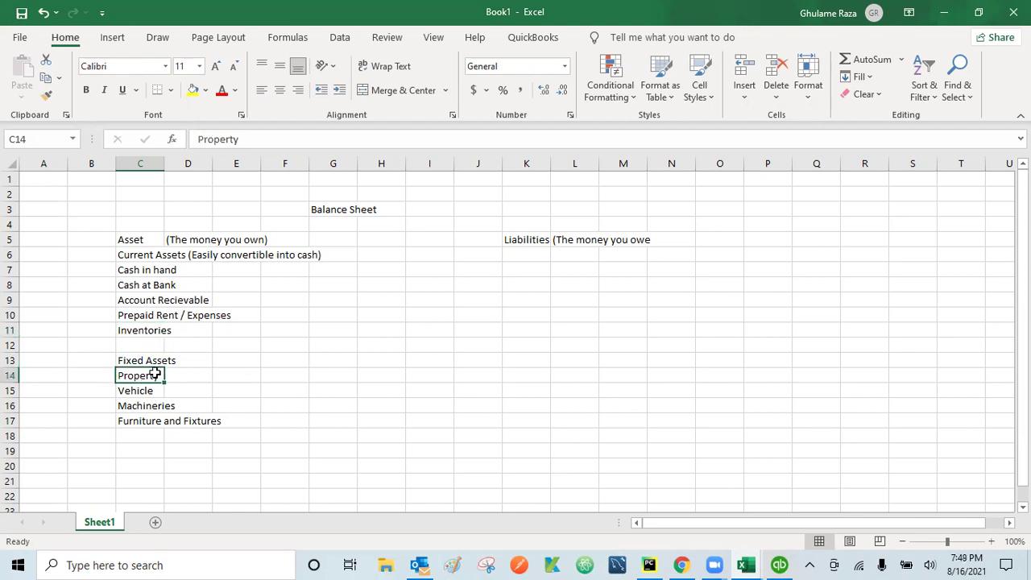
pyautogui.click(129, 362)
pyautogui.click(135, 331)
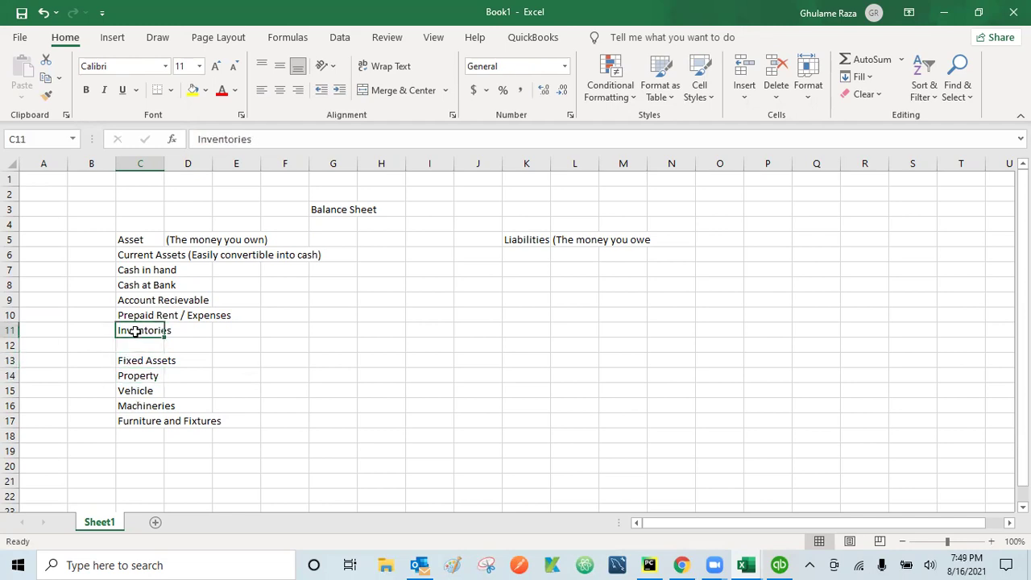
pyautogui.click(136, 255)
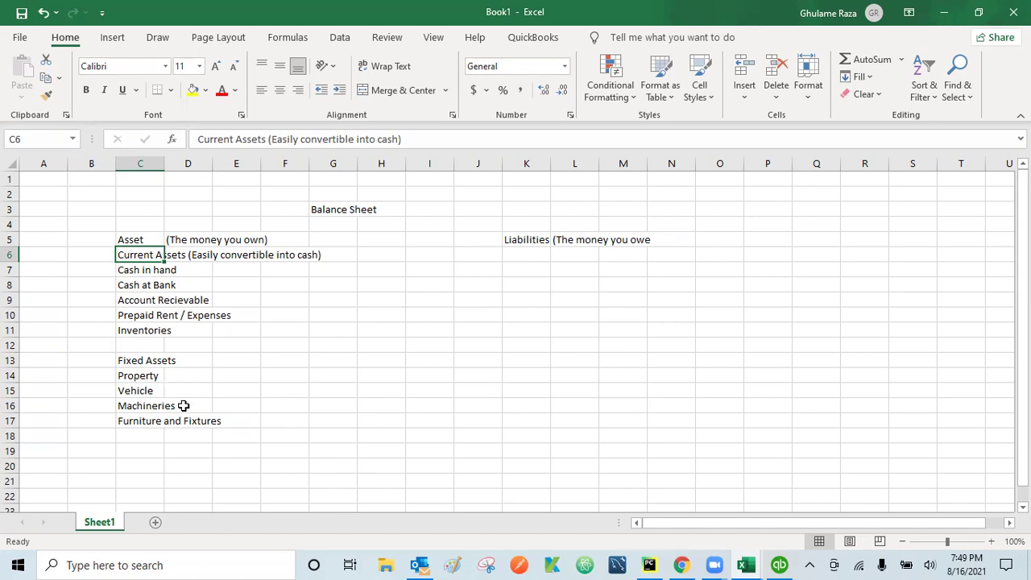
pyautogui.click(145, 330)
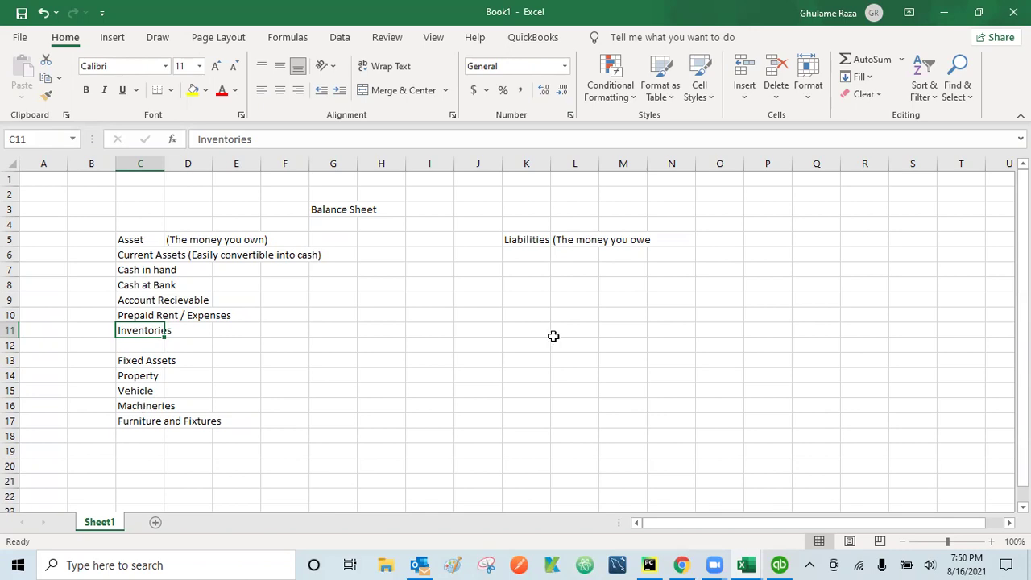
pyautogui.click(531, 255)
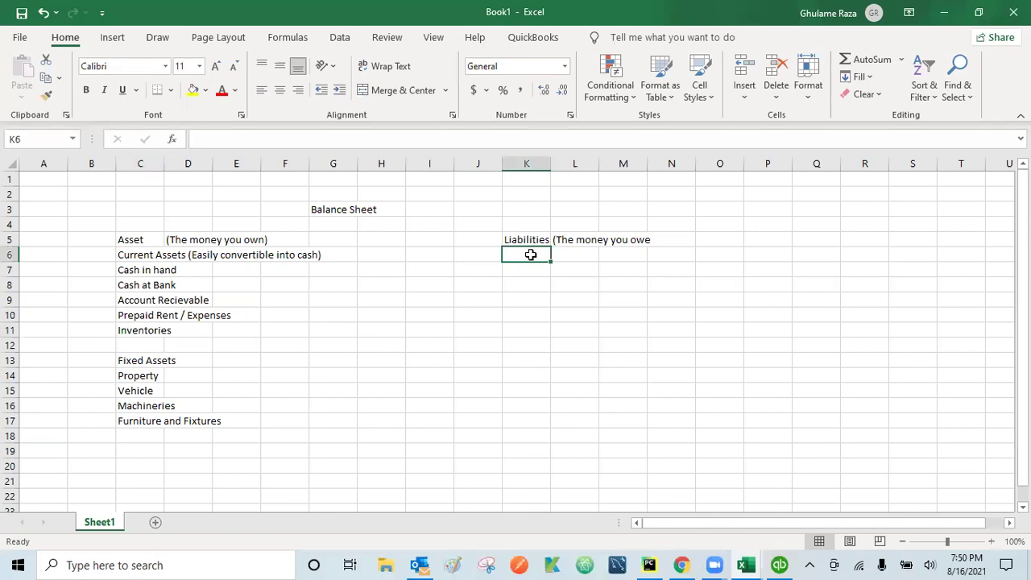
# Type 'Current Liabilities (Amount you have to pay within 12months)' into K6
pyautogui.write('Cur')
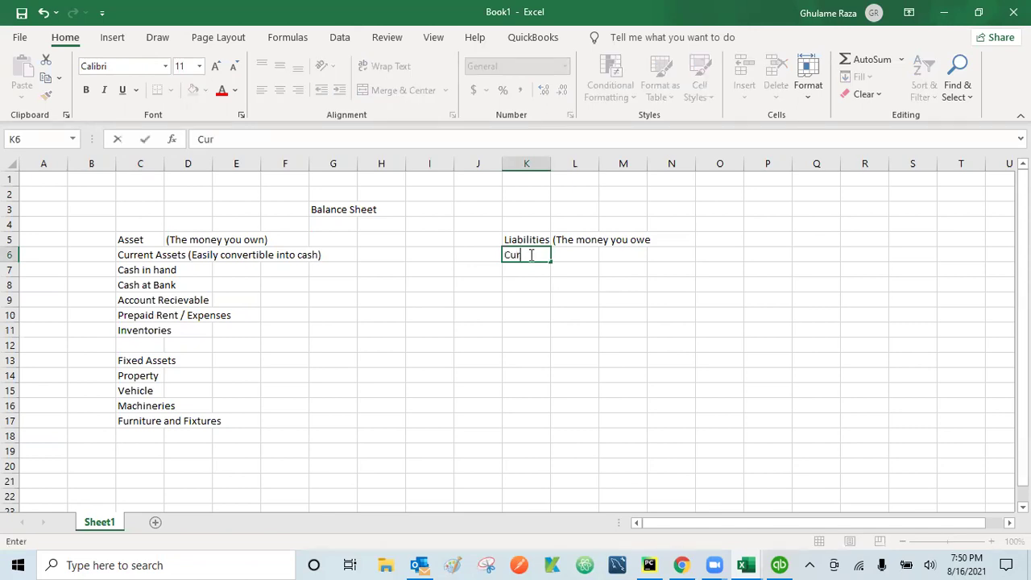
pyautogui.write('rent Liabil')
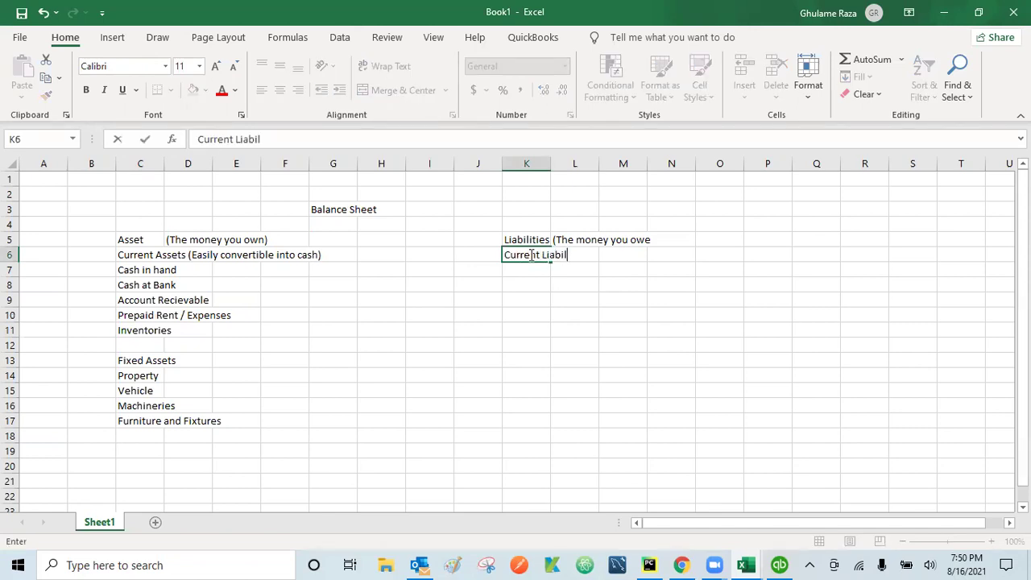
pyautogui.write('ities (Amount')
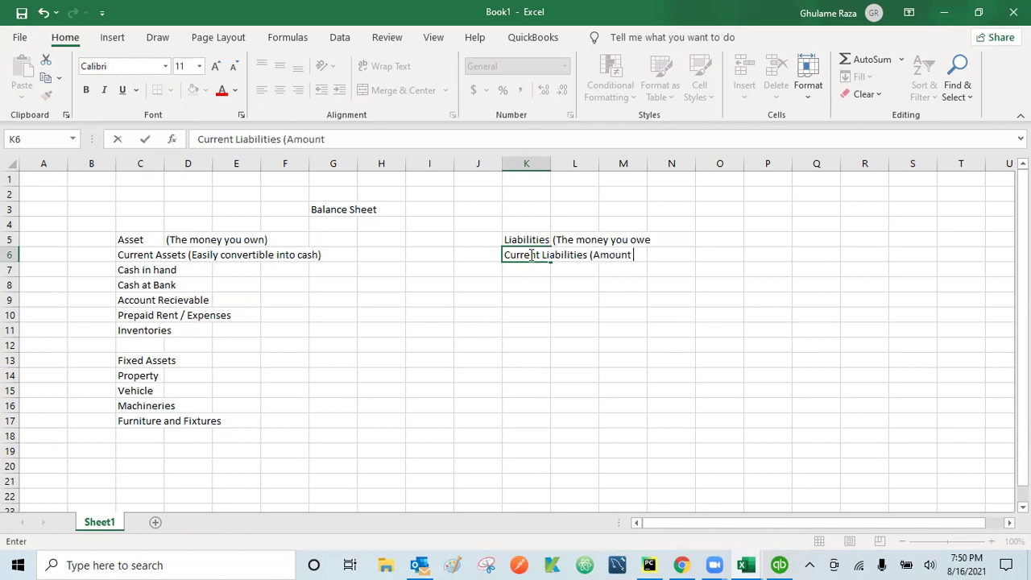
pyautogui.write(' you have')
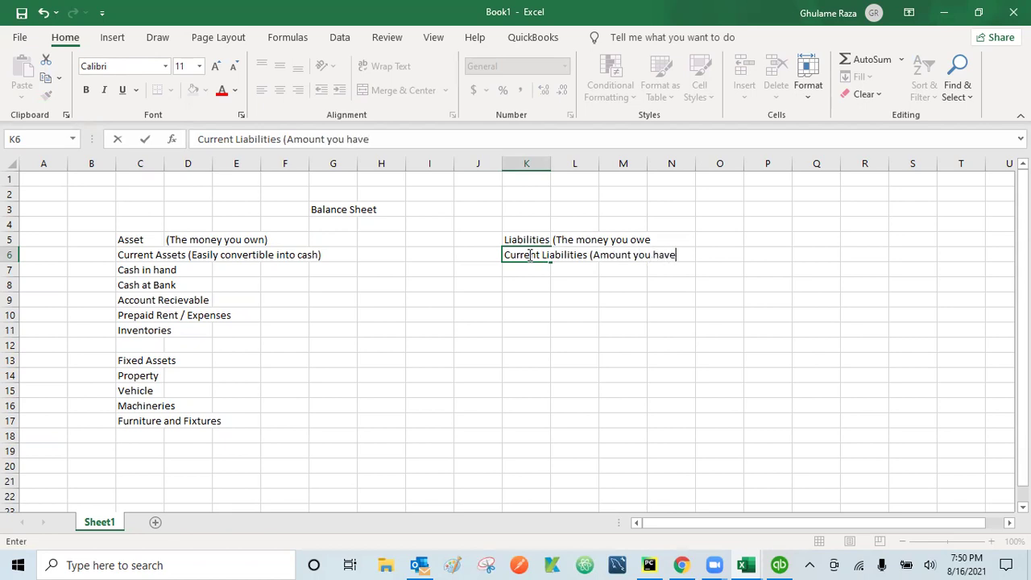
pyautogui.write(' to pay with')
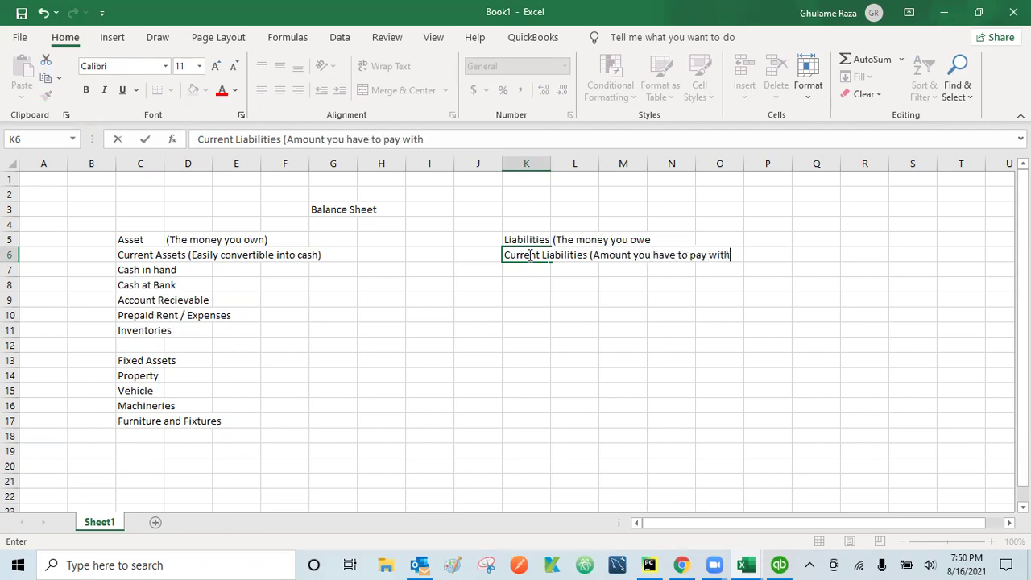
pyautogui.write('in 12months')
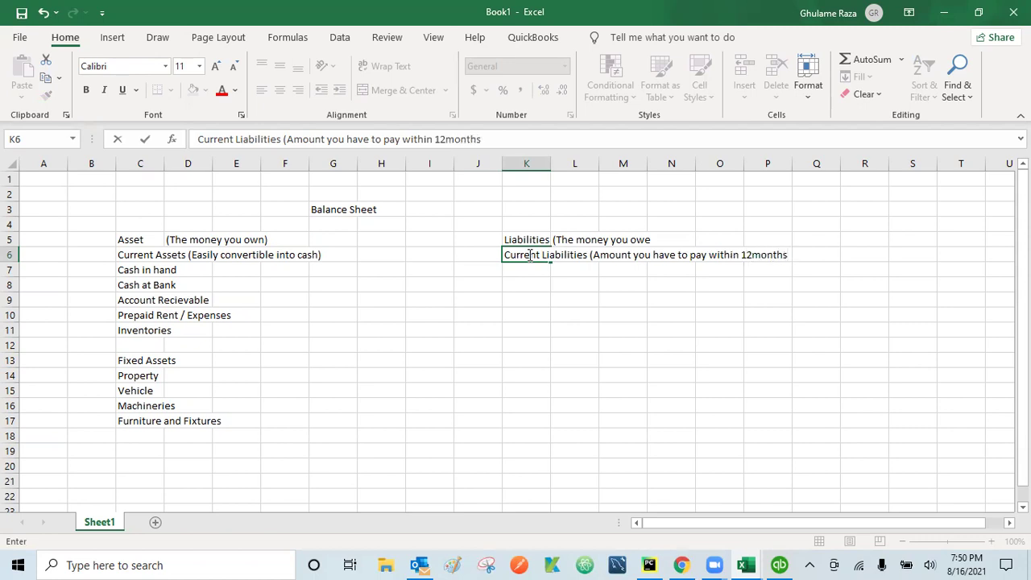
pyautogui.press('Return')
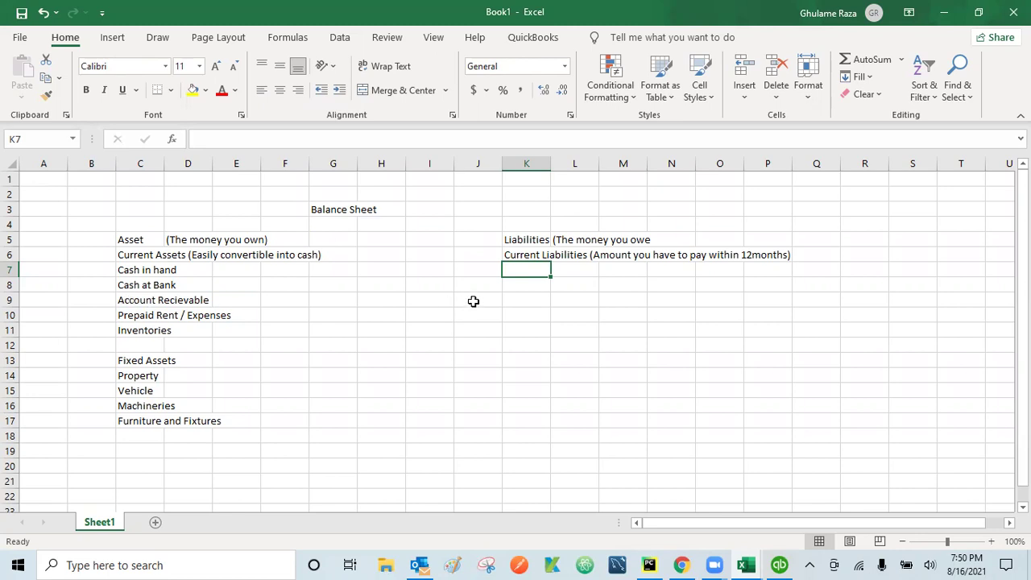
# Enter Accouts Payables, Bills Payables, Rent Payables and Unearned Income down K7:K10
pyautogui.write('Acco')
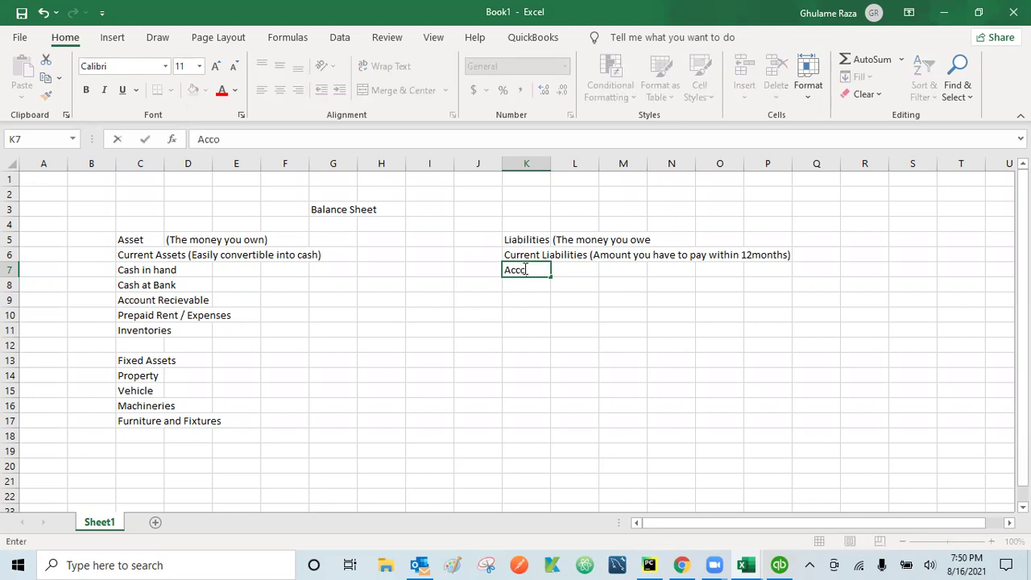
pyautogui.write('uts Payables')
pyautogui.press('Return')
pyautogui.write('Bills Payables')
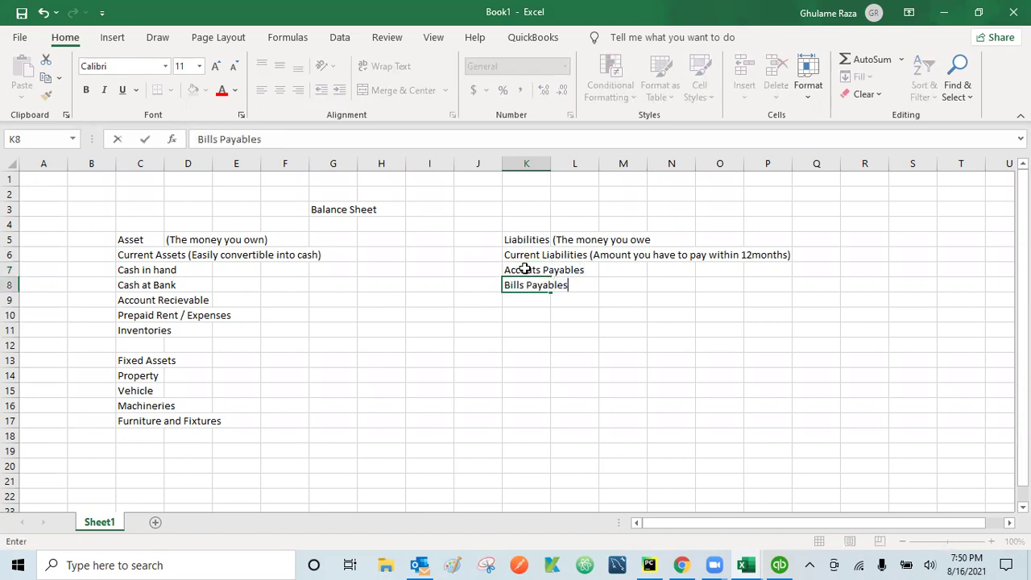
pyautogui.press('Return')
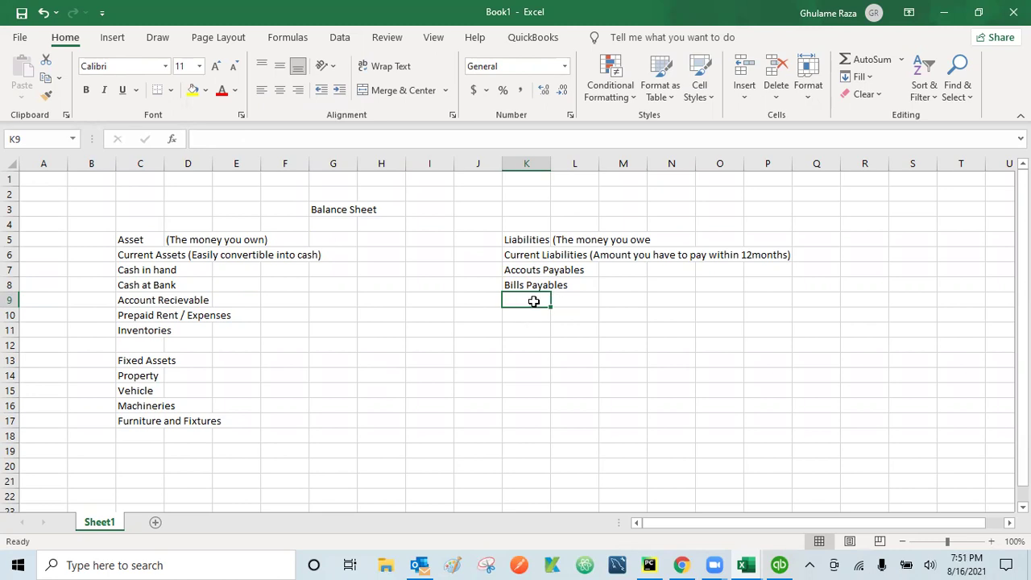
pyautogui.write('Bo')
pyautogui.press('BackSpace')
pyautogui.press('BackSpace')
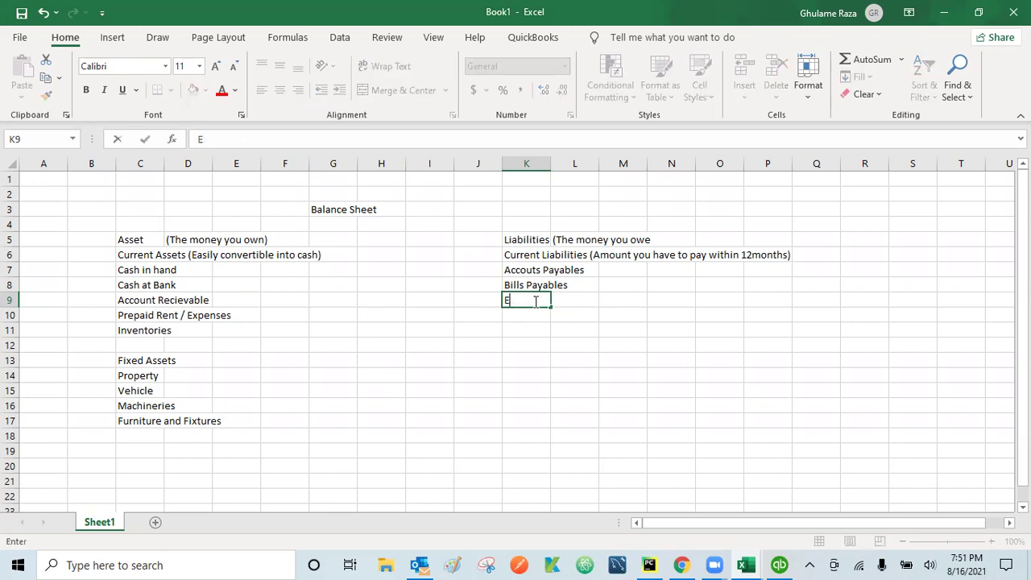
pyautogui.write('Rent Payables')
pyautogui.press('Return')
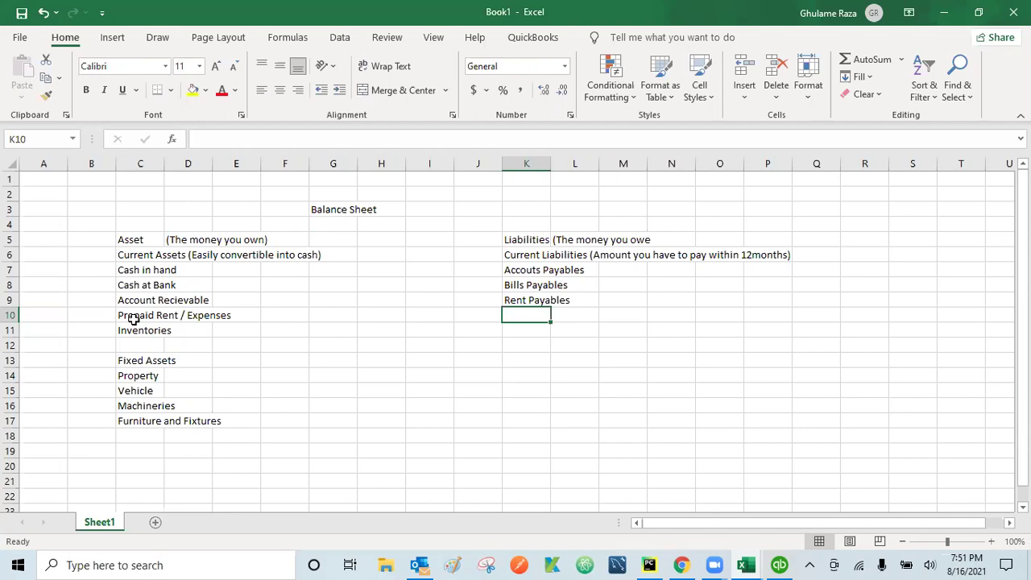
pyautogui.write('Unearned Income')
pyautogui.press('Return')
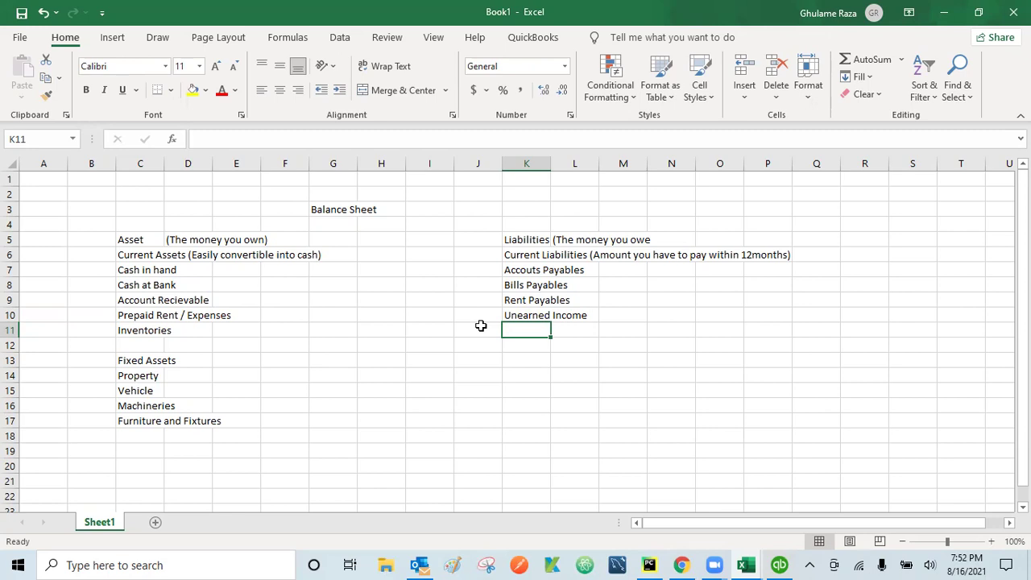
pyautogui.click(509, 314)
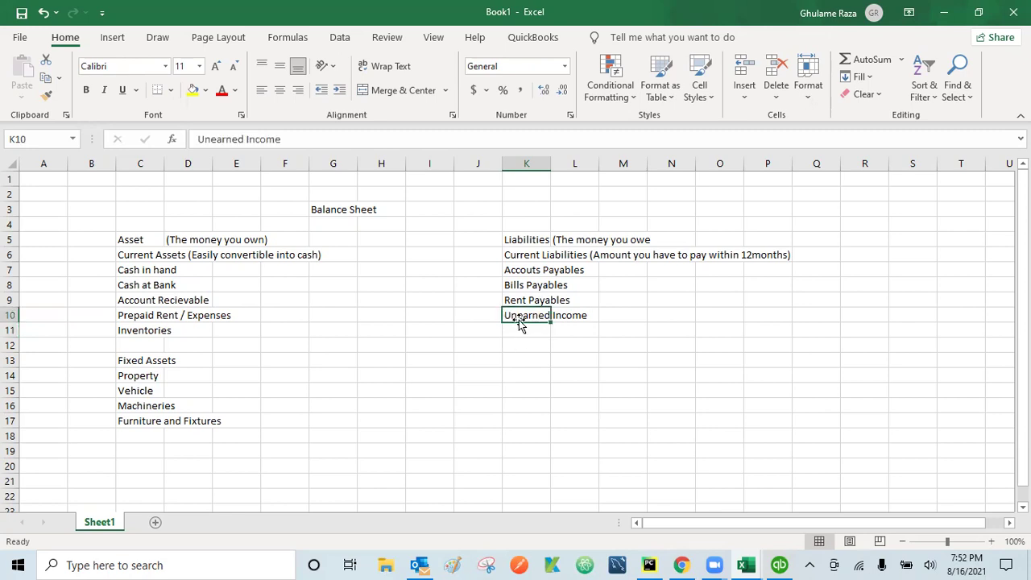
# Type the Long Term Liabilities heading in K13, followed by Mortgage loan and Vehicles finance
pyautogui.doubleClick(528, 359)
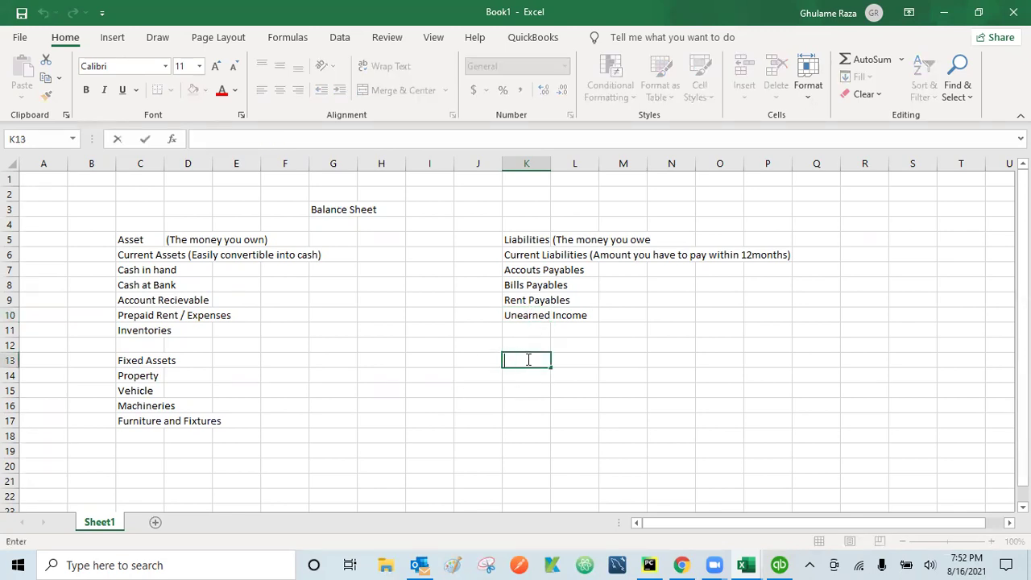
pyautogui.write('ong')
pyautogui.press('BackSpace')
pyautogui.press('BackSpace')
pyautogui.press('BackSpace')
pyautogui.write('Long Term')
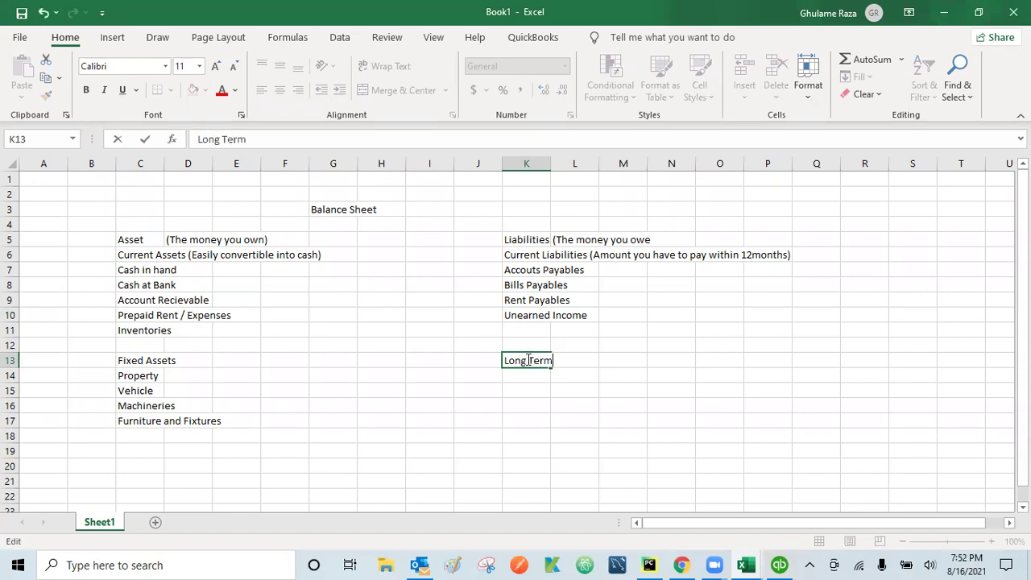
pyautogui.write(' Liabilities')
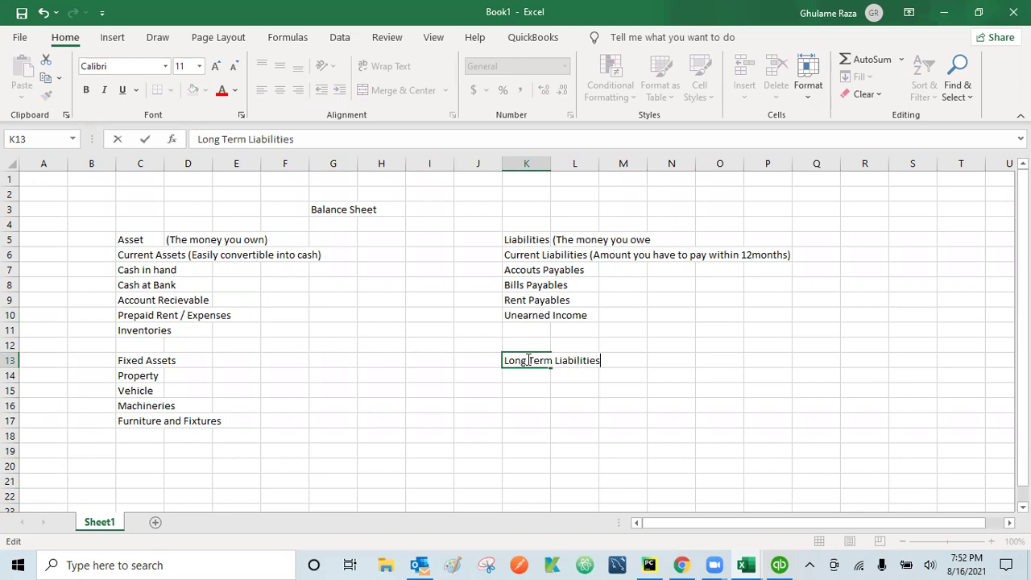
pyautogui.press('Return')
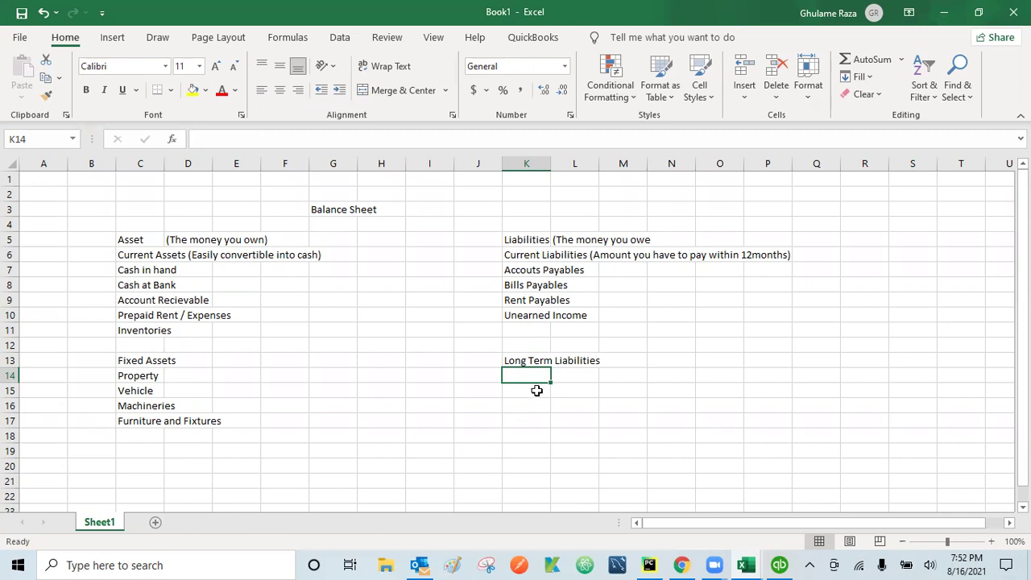
pyautogui.write('Mortgage')
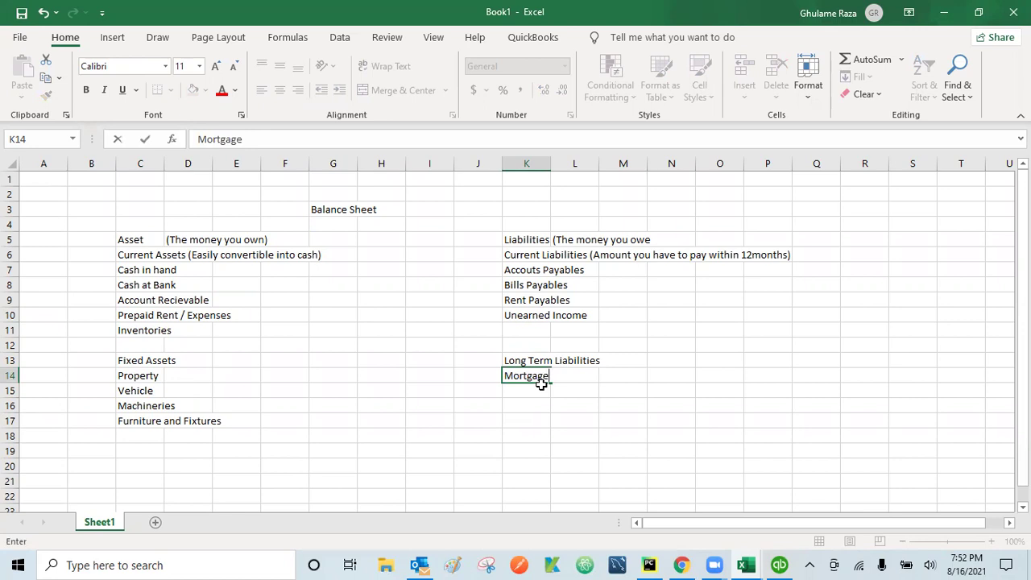
pyautogui.write('loan')
pyautogui.press('Return')
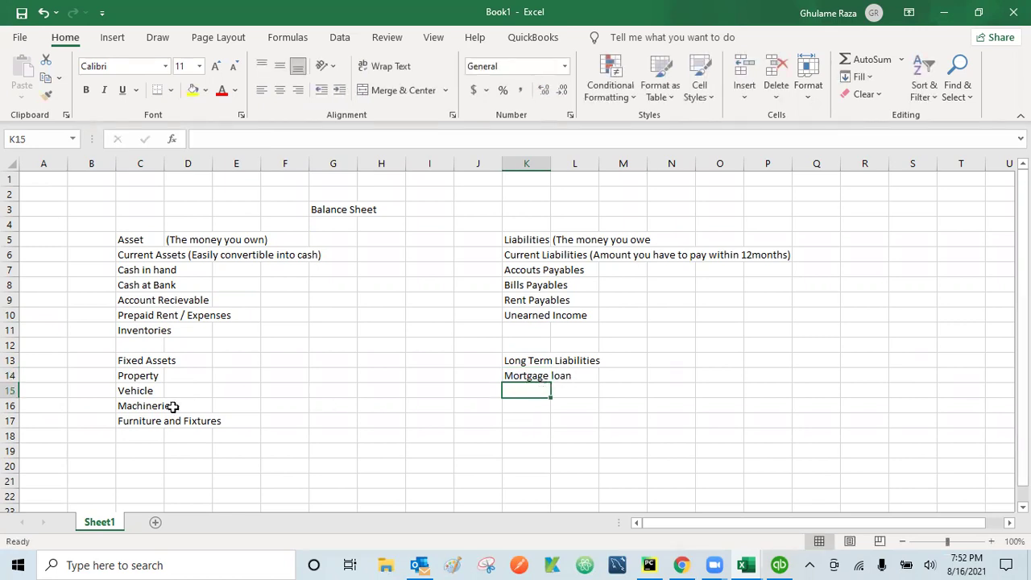
pyautogui.write('Veh')
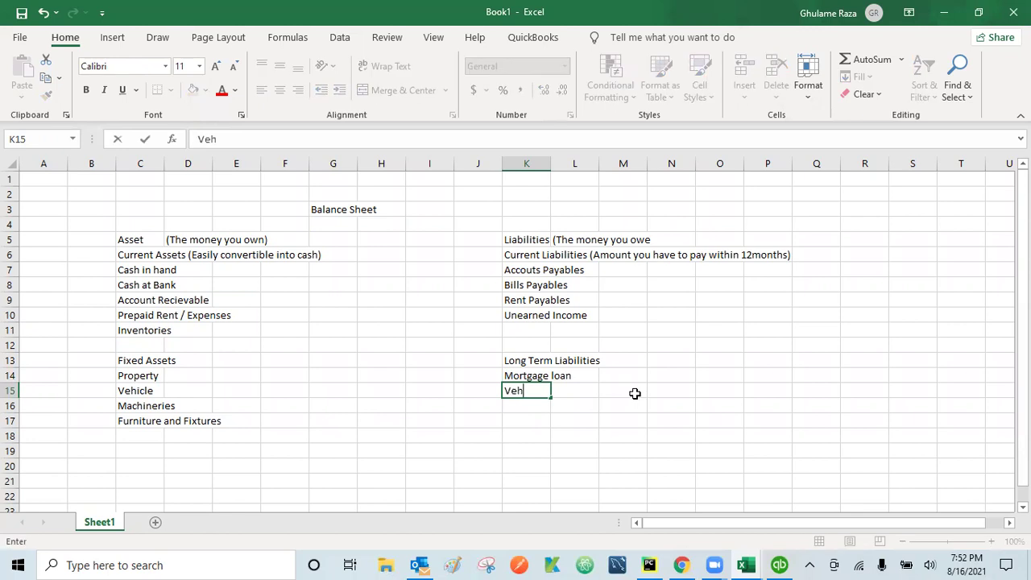
pyautogui.write('icles finance')
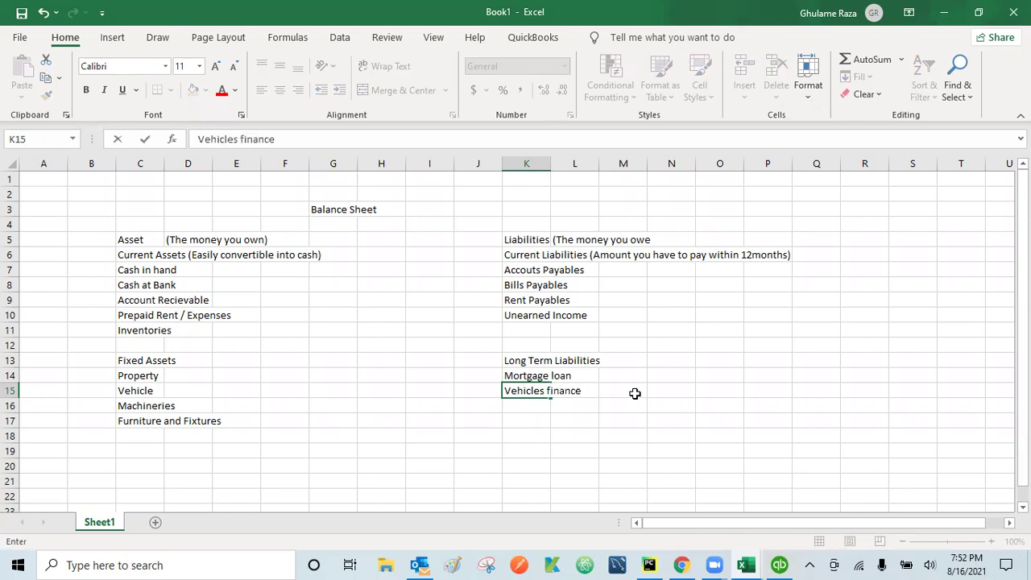
pyautogui.press('Return')
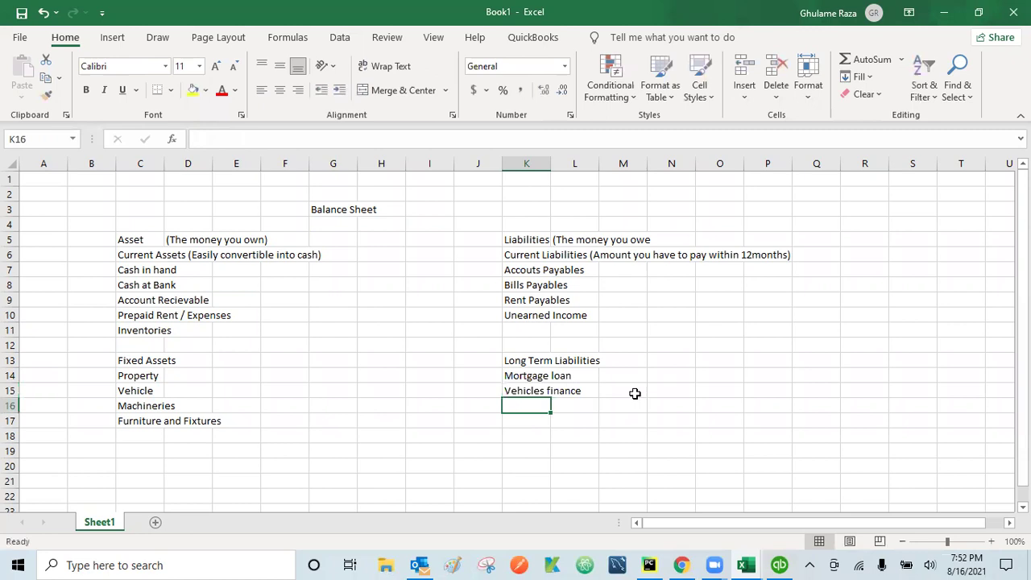
# Add Machineries finance and Business loans below Vehicles finance in K16:K17
pyautogui.write('Macha')
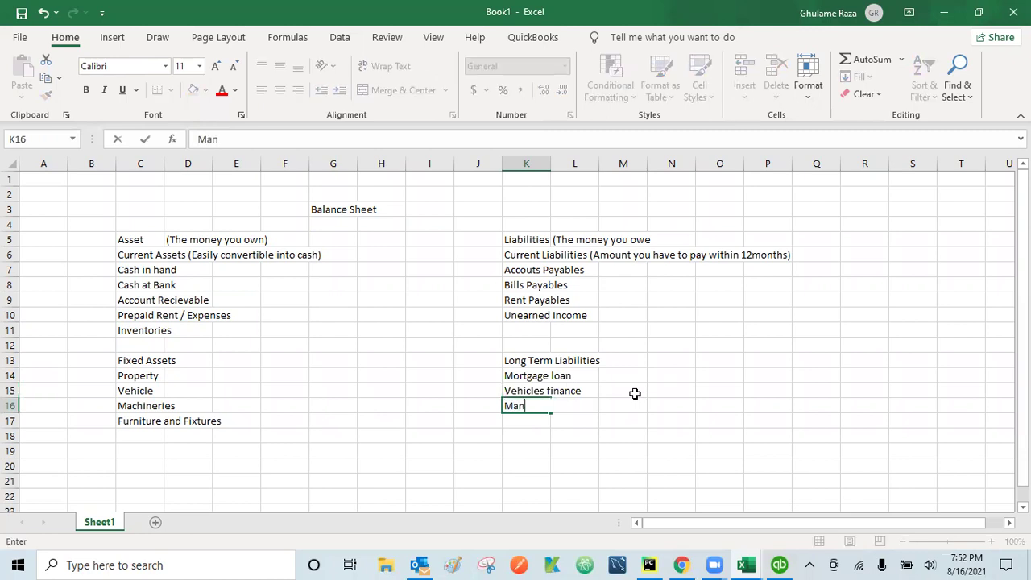
pyautogui.press('BackSpace')
pyautogui.write('ineries finance')
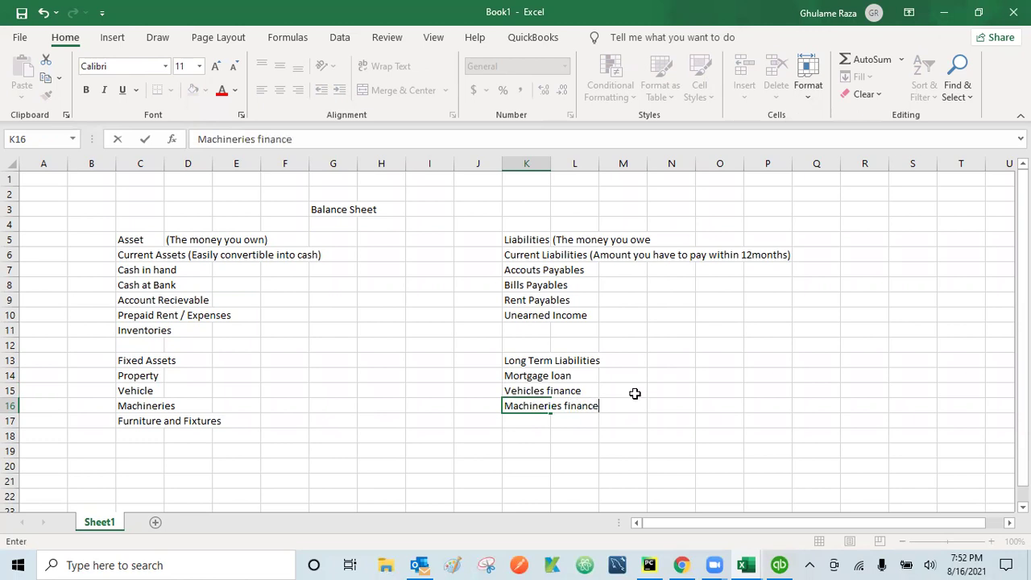
pyautogui.press('Return')
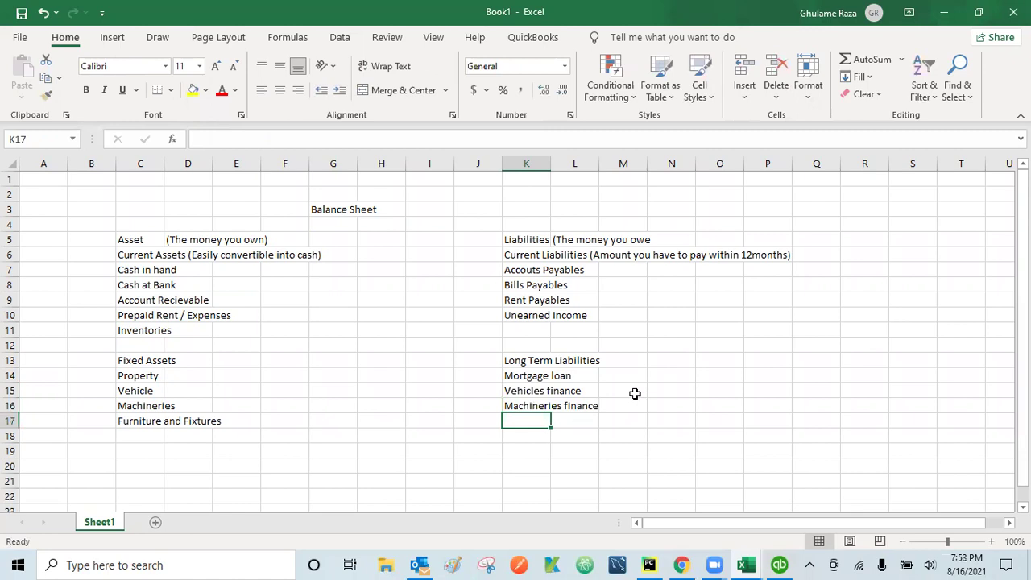
pyautogui.write('Personal')
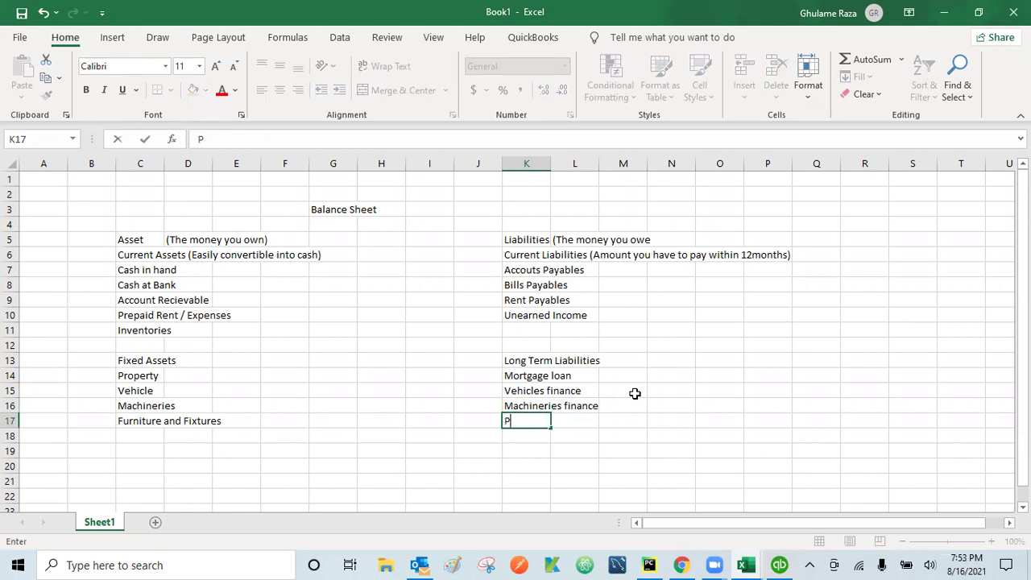
pyautogui.press('BackSpace')
pyautogui.press('BackSpace')
pyautogui.press('BackSpace')
pyautogui.press('BackSpace')
pyautogui.press('BackSpace')
pyautogui.press('BackSpace')
pyautogui.press('BackSpace')
pyautogui.press('BackSpace')
pyautogui.write('H')
pyautogui.press('BackSpace')
pyautogui.write('Business loans')
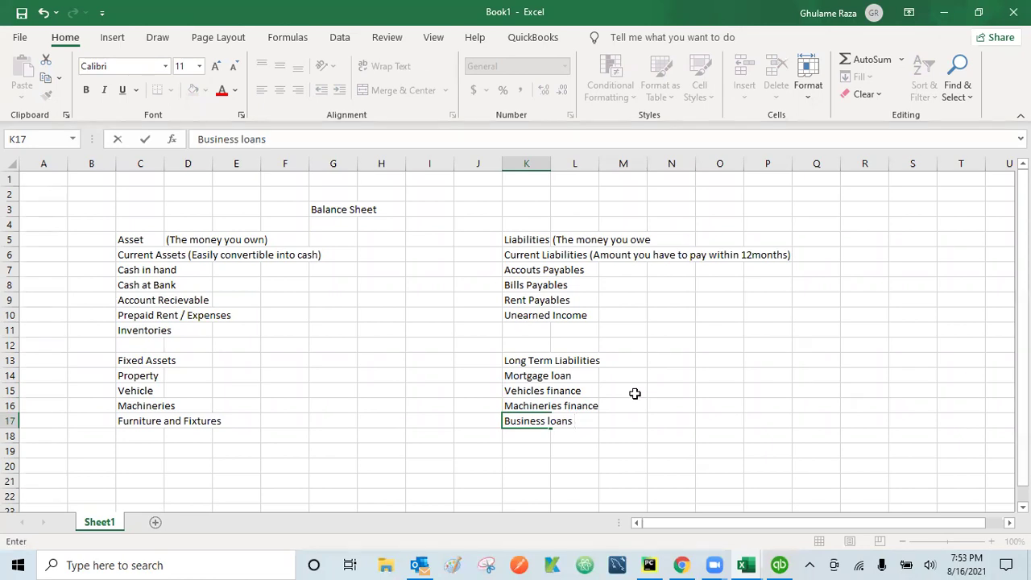
pyautogui.press('Return')
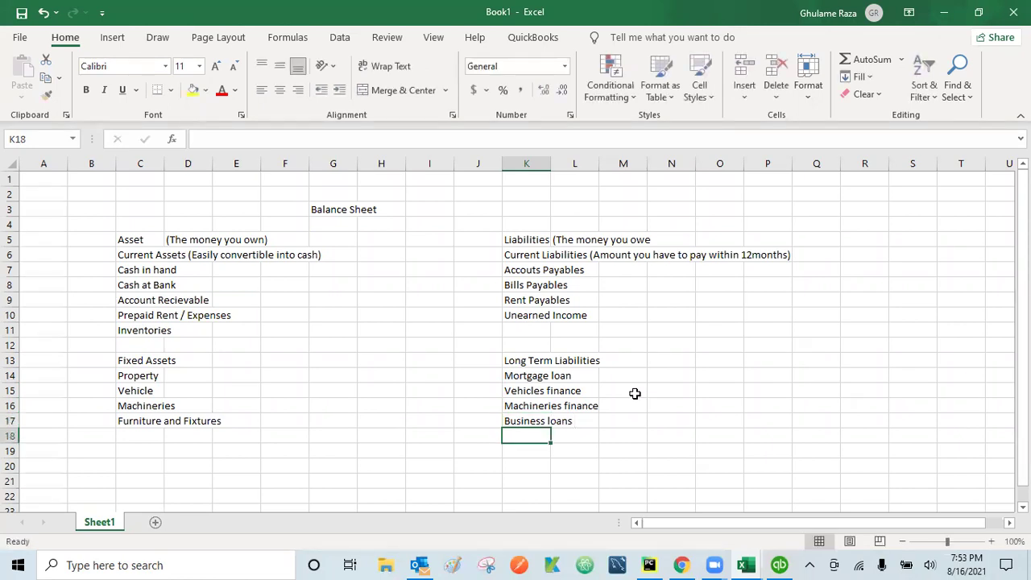
pyautogui.press('Up')
pyautogui.press('Up')
pyautogui.press('Up')
pyautogui.press('Up')
pyautogui.press('Up')
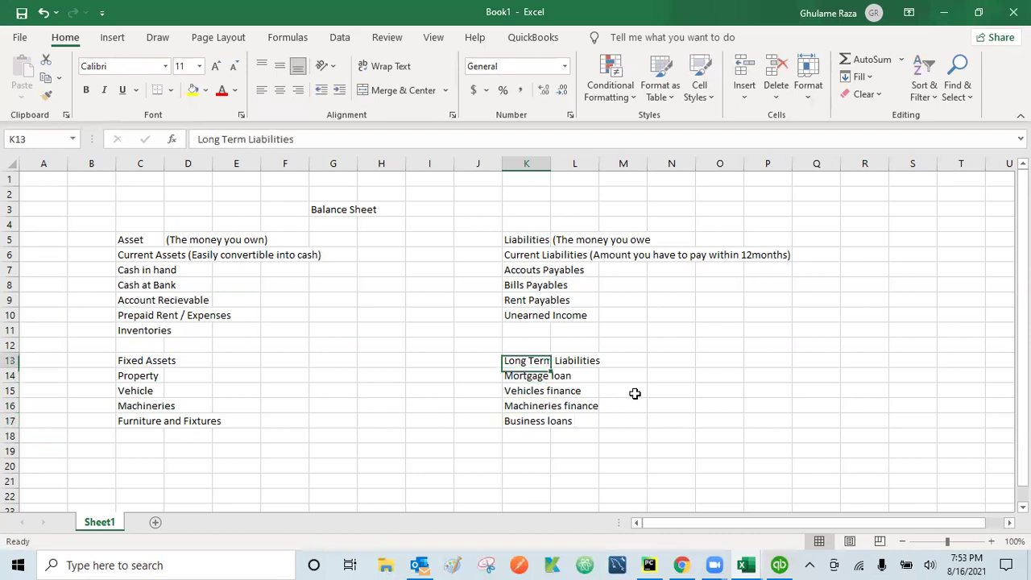
# Append '(Amount you will be paying in more than one year)' to the K13 heading
pyautogui.press('Right')
pyautogui.press('Right')
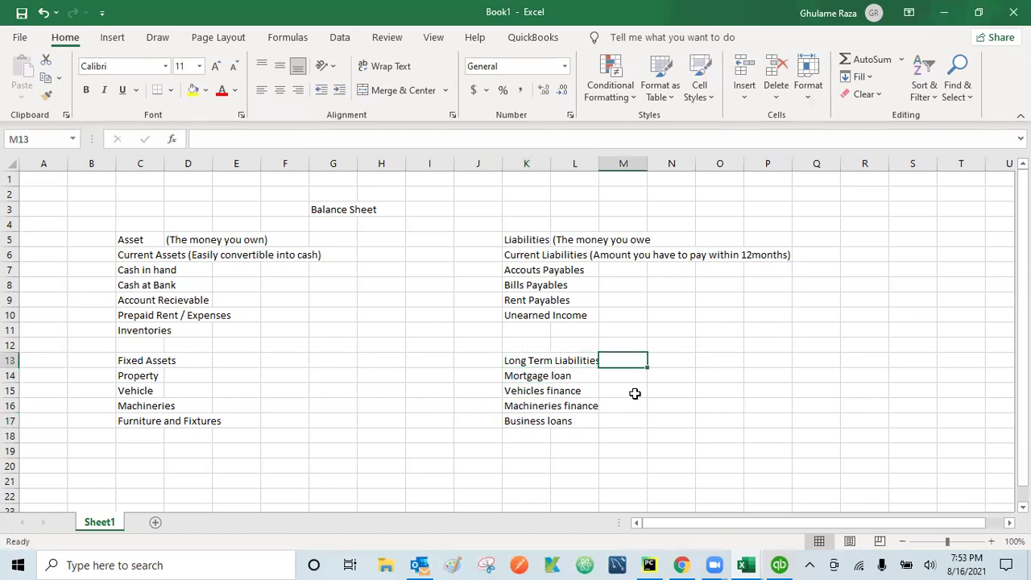
pyautogui.press('Left')
pyautogui.press('Left')
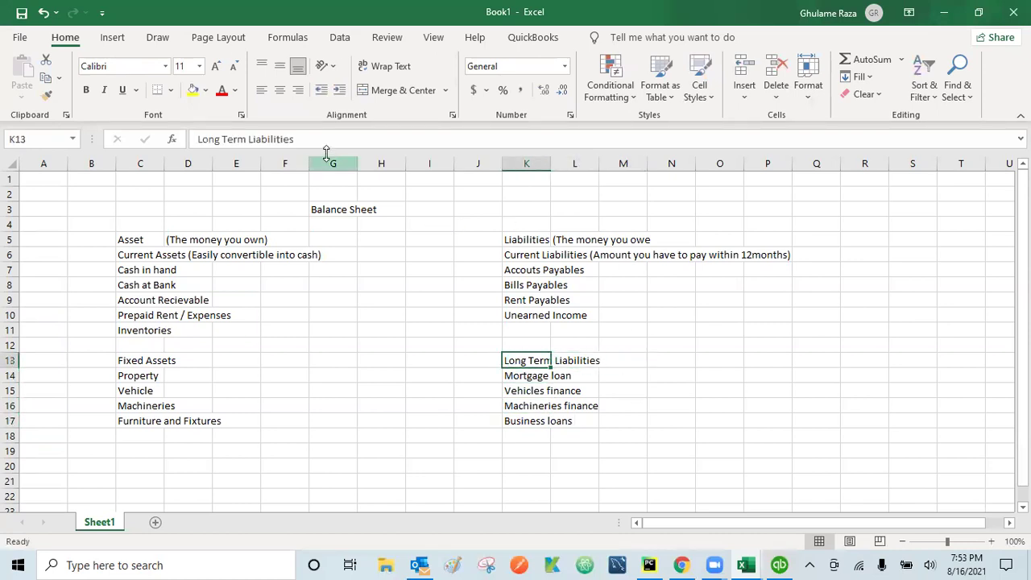
pyautogui.click(329, 137)
pyautogui.write('(Amount you will be paying in more than one year)')
pyautogui.press('Return')
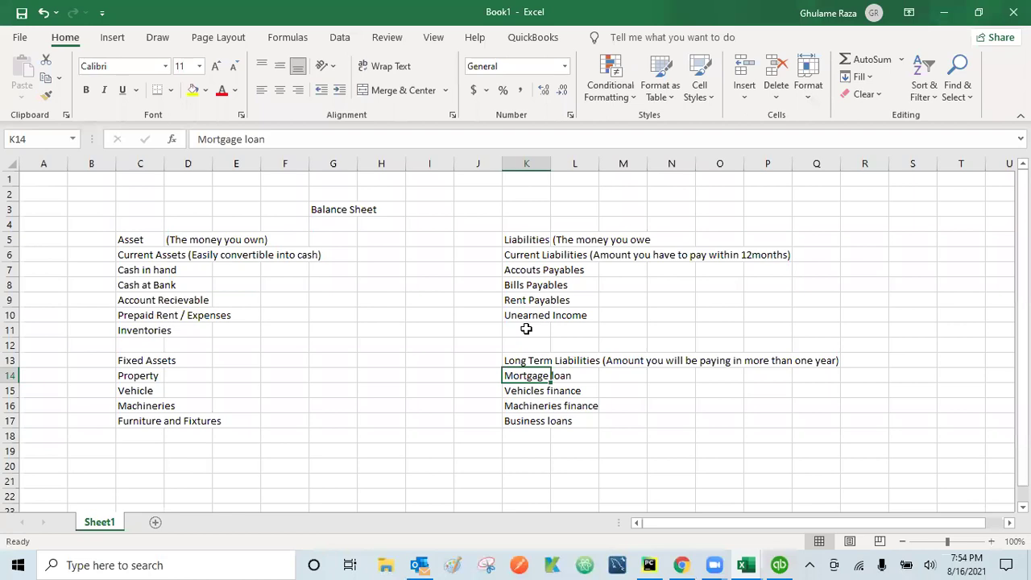
pyautogui.click(526, 392)
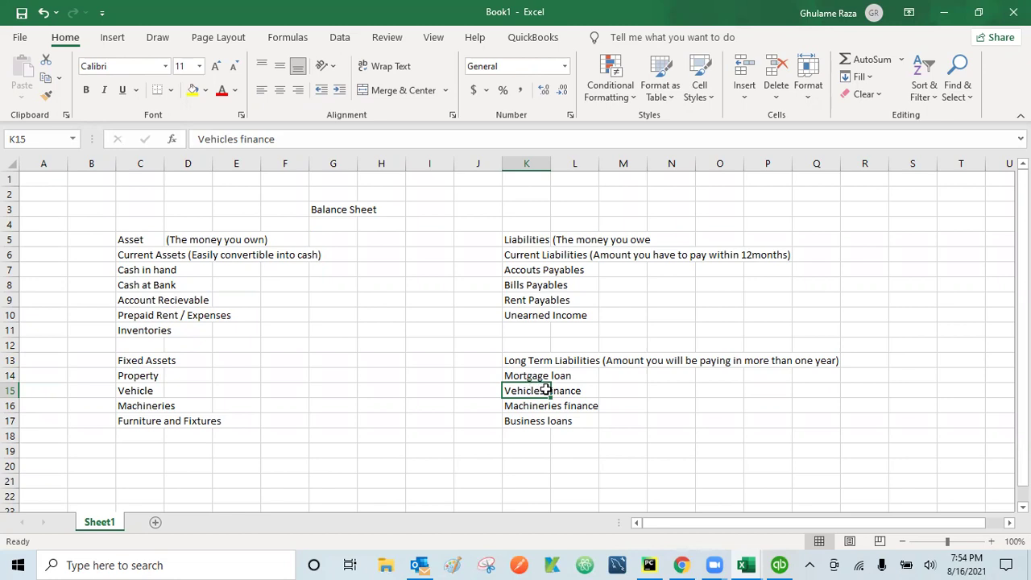
pyautogui.click(521, 328)
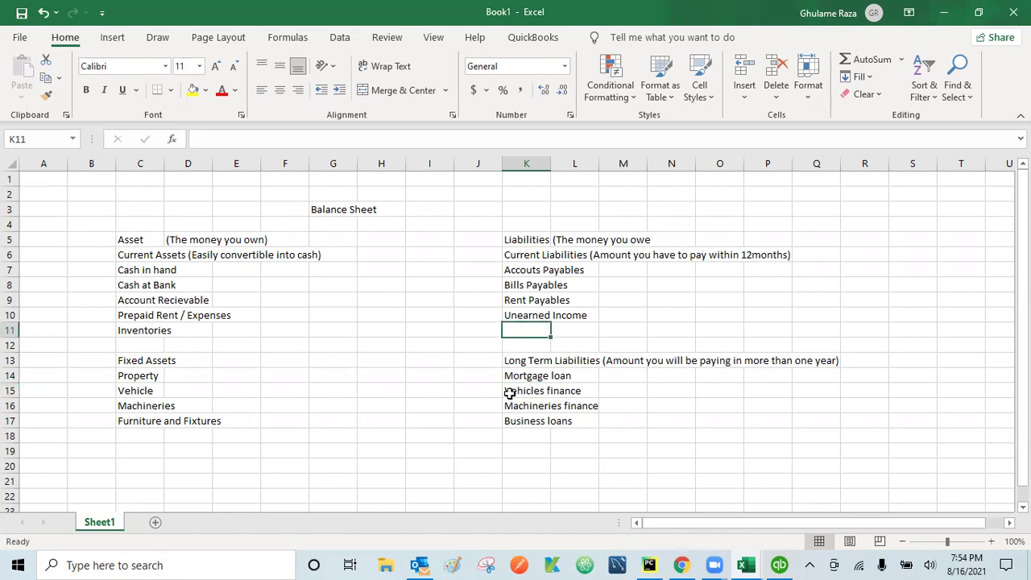
# Enter 5000 in M15 beside Vehicles finance, replacing an initial 8000
pyautogui.click(627, 391)
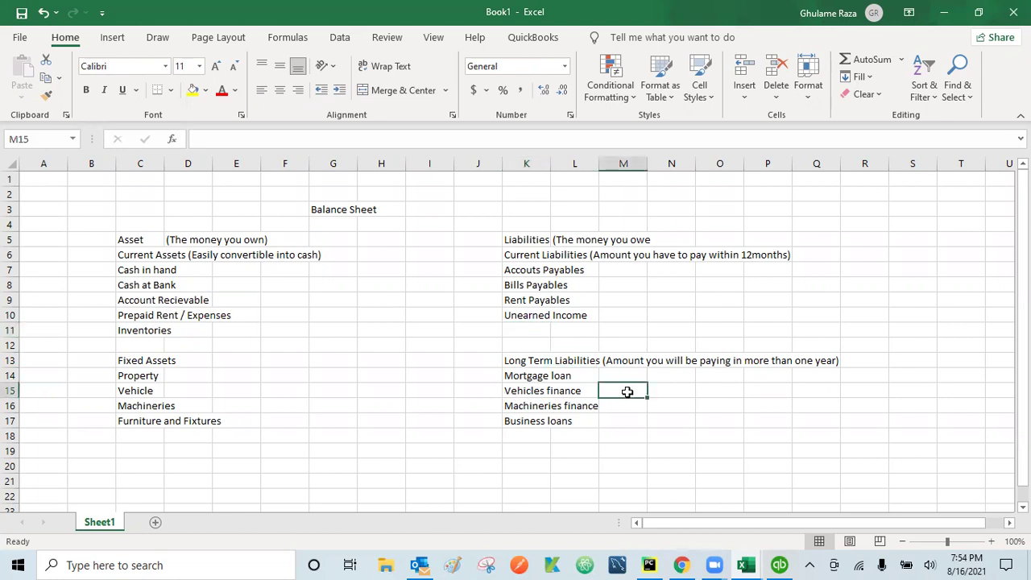
pyautogui.write('8000')
pyautogui.press('Return')
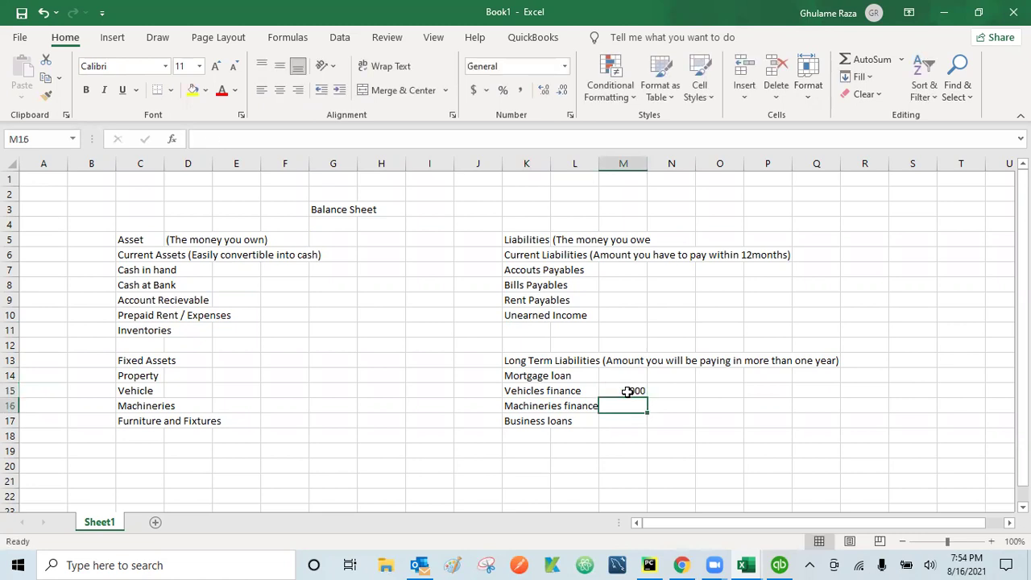
pyautogui.click(627, 391)
pyautogui.press('Right')
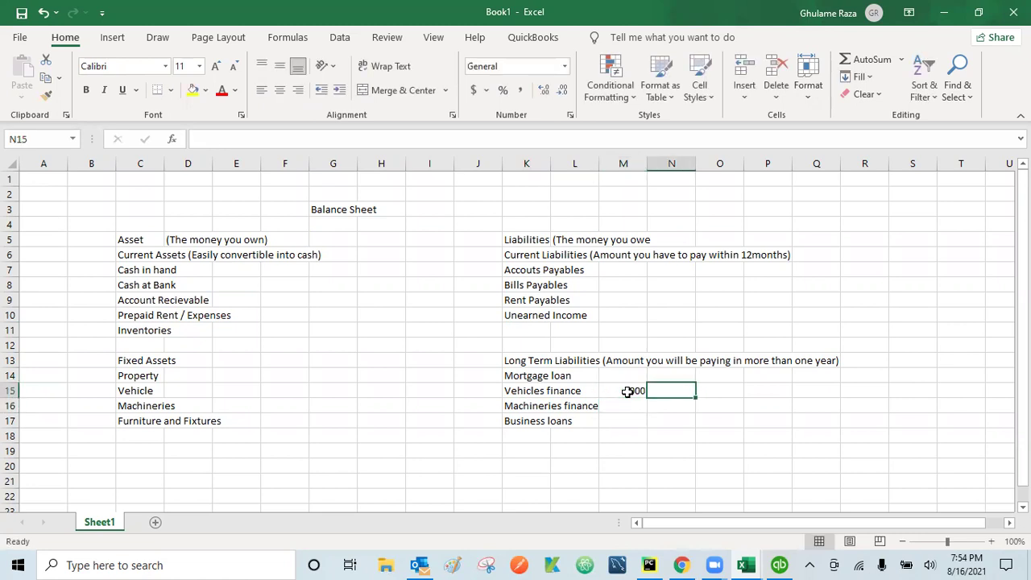
pyautogui.click(627, 392)
pyautogui.write('5000')
pyautogui.press('Return')
pyautogui.click(627, 391)
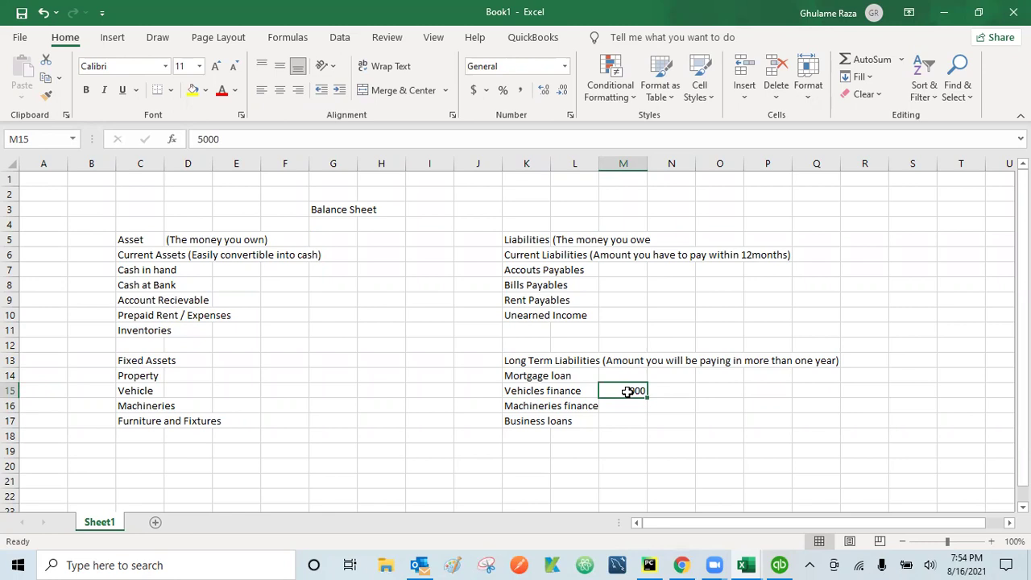
# Enter 1000 in N11 and 4000 in N15
pyautogui.press('Right')
pyautogui.press('Up')
pyautogui.press('Up')
pyautogui.press('Up')
pyautogui.press('Up')
pyautogui.write('1000')
pyautogui.press('Return')
pyautogui.press('Down')
pyautogui.press('Down')
pyautogui.press('Down')
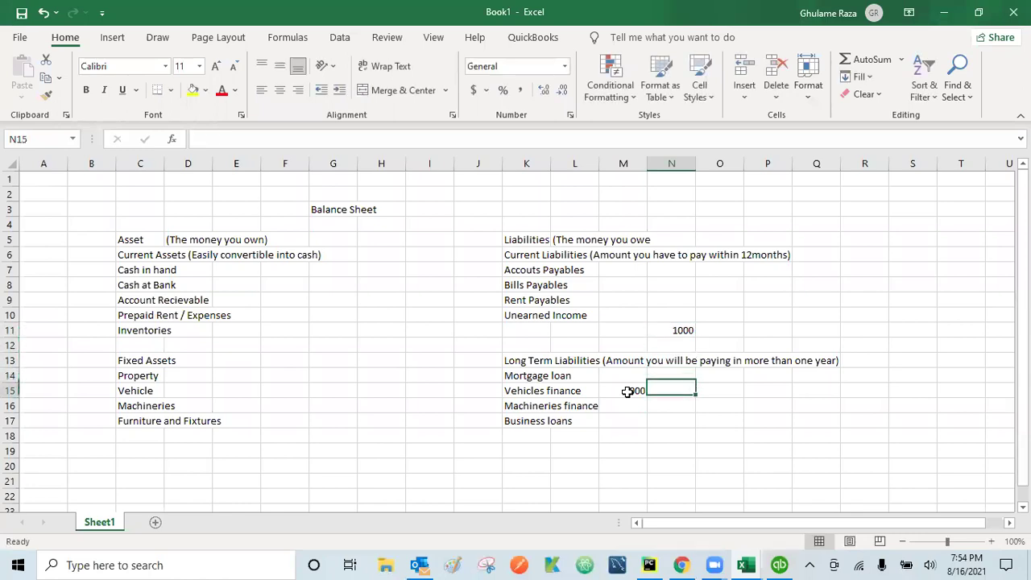
pyautogui.write('4000')
pyautogui.press('Return')
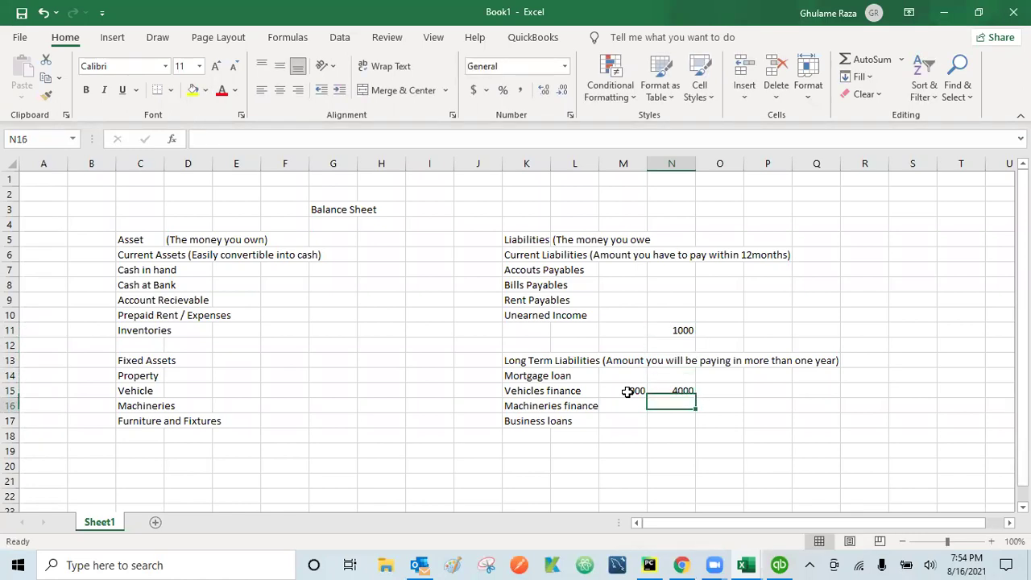
pyautogui.click(681, 330)
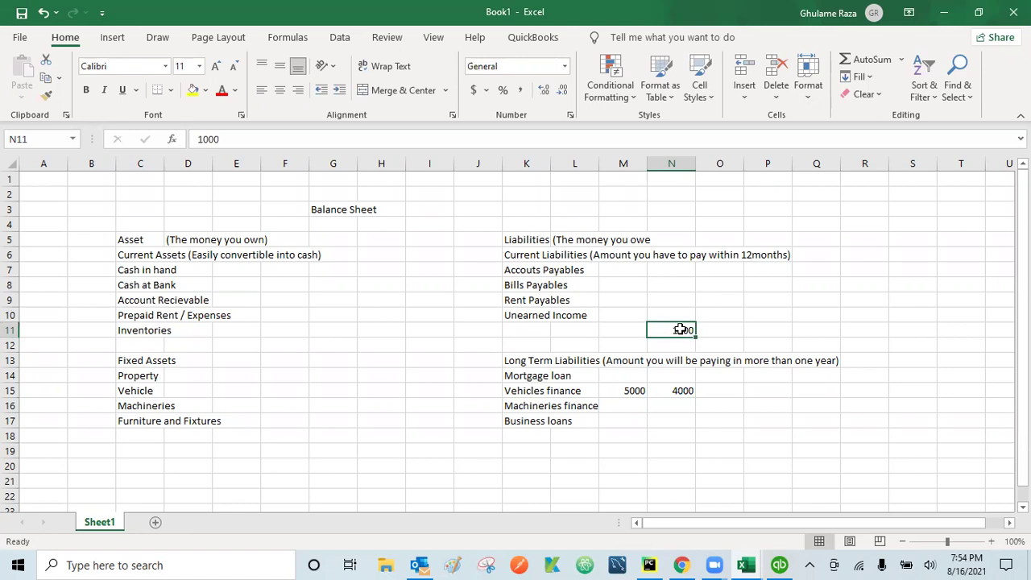
pyautogui.click(679, 392)
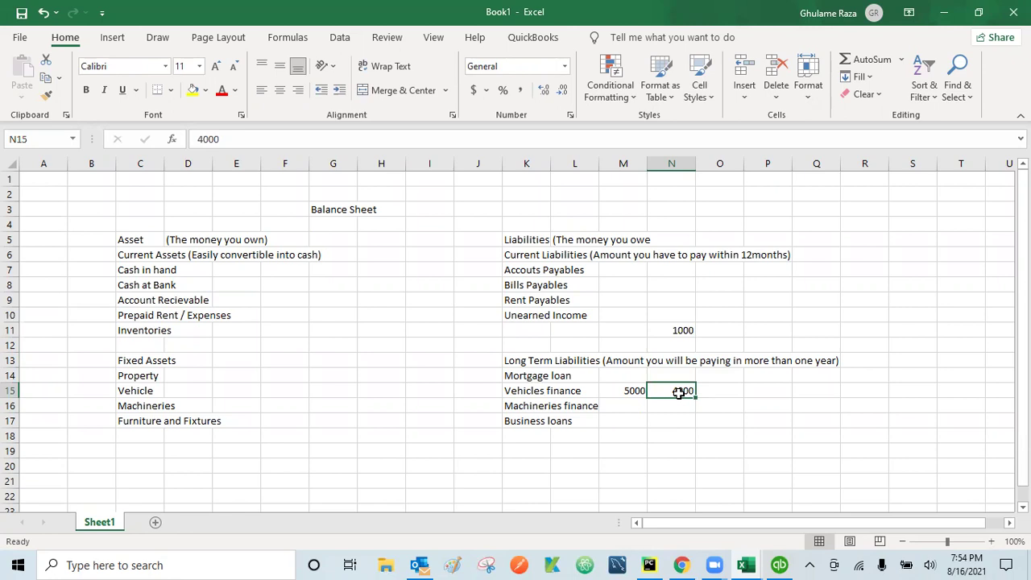
pyautogui.click(681, 330)
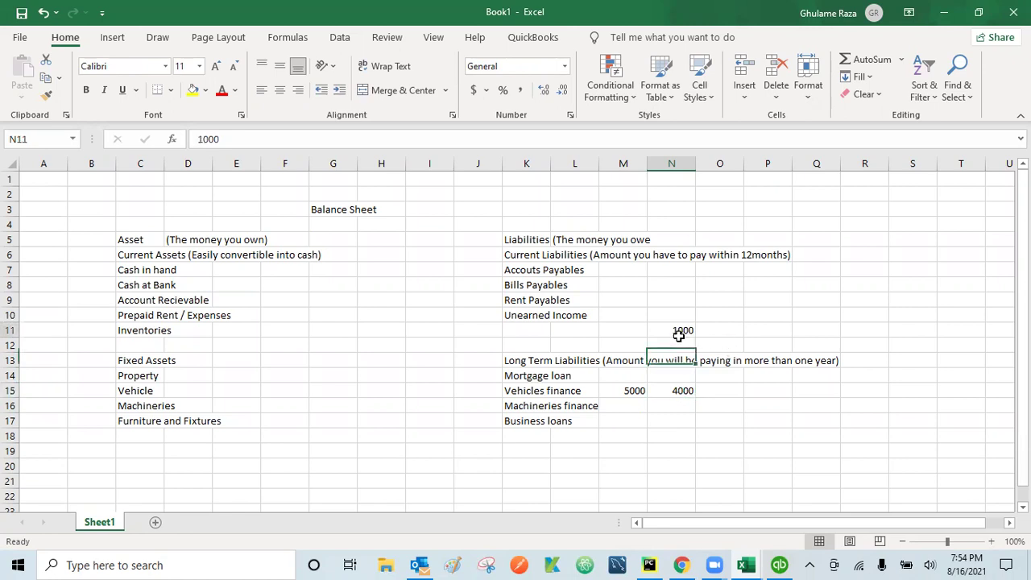
pyautogui.click(515, 331)
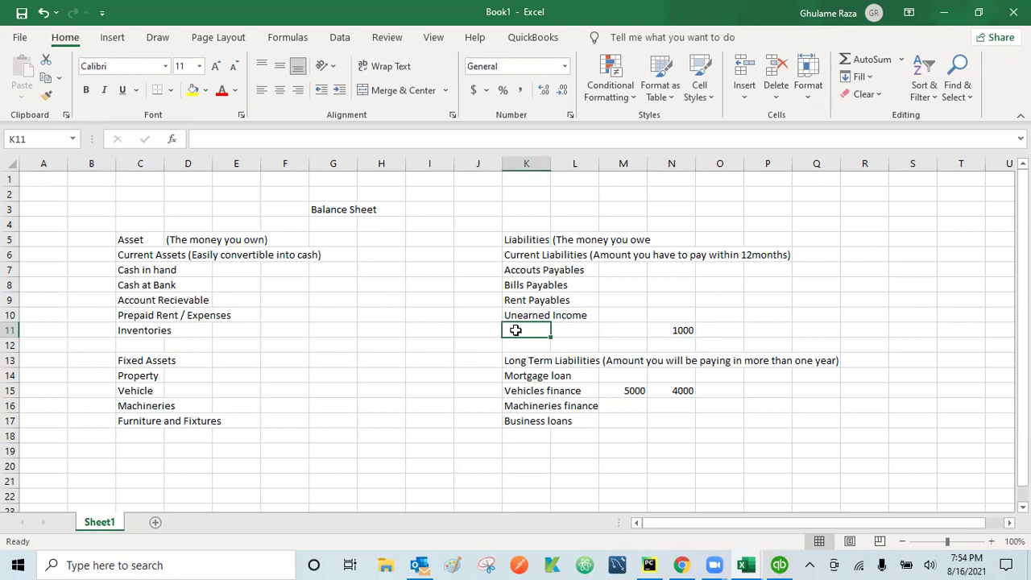
# Label K11 'Current portion of LTD' and review the 1000, 5000 and 4000 amounts
pyautogui.write('Current p')
pyautogui.write('ortion of long')
pyautogui.press('BackSpace')
pyautogui.press('BackSpace')
pyautogui.press('BackSpace')
pyautogui.press('BackSpace')
pyautogui.press('BackSpace')
pyautogui.write('LTD')
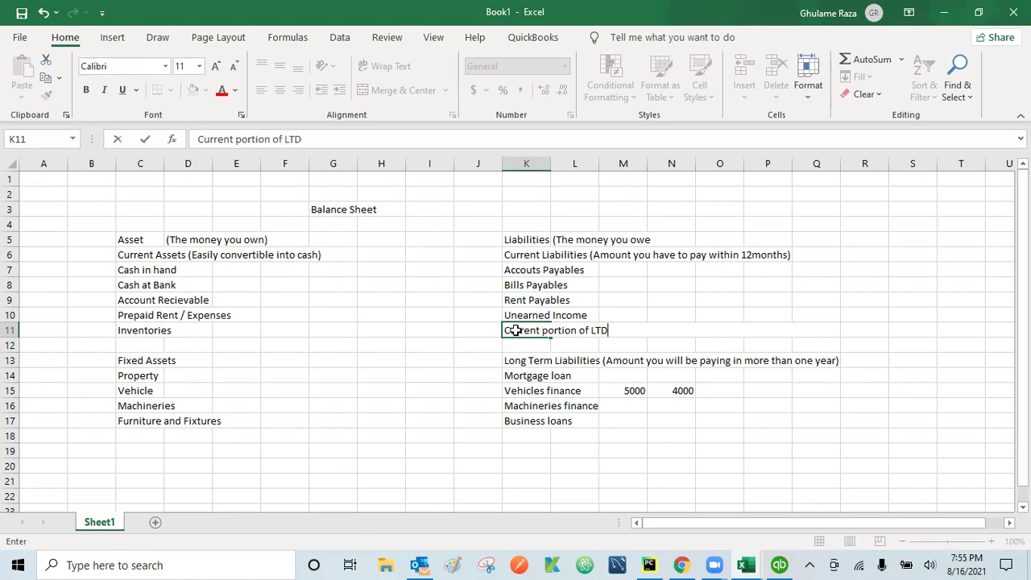
pyautogui.press('Return')
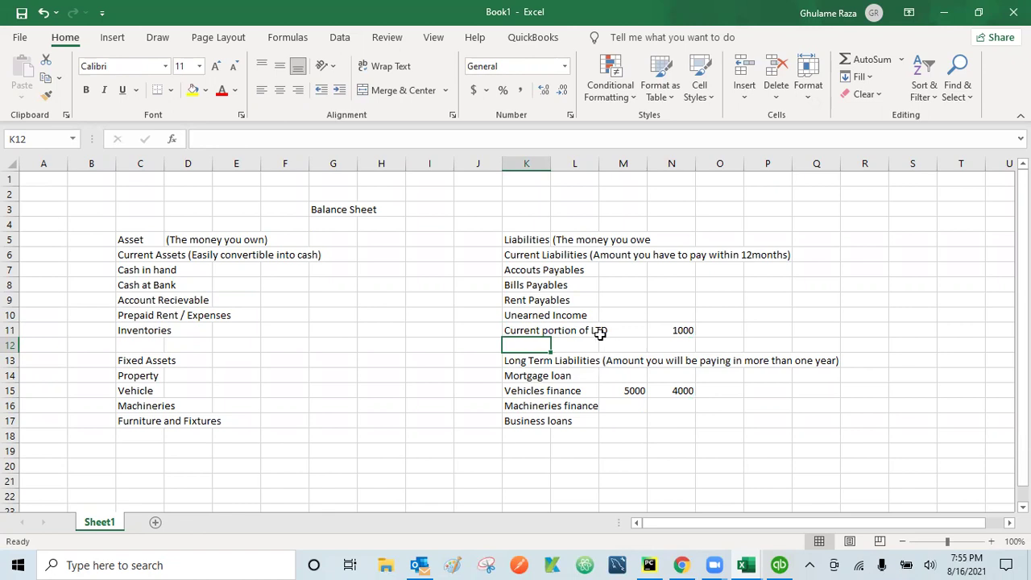
pyautogui.click(674, 332)
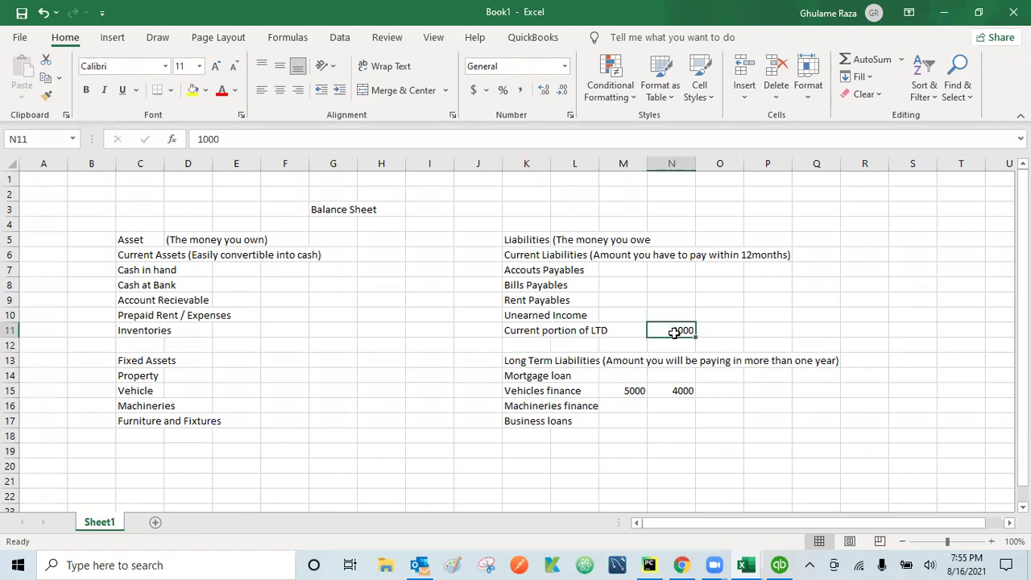
pyautogui.click(514, 393)
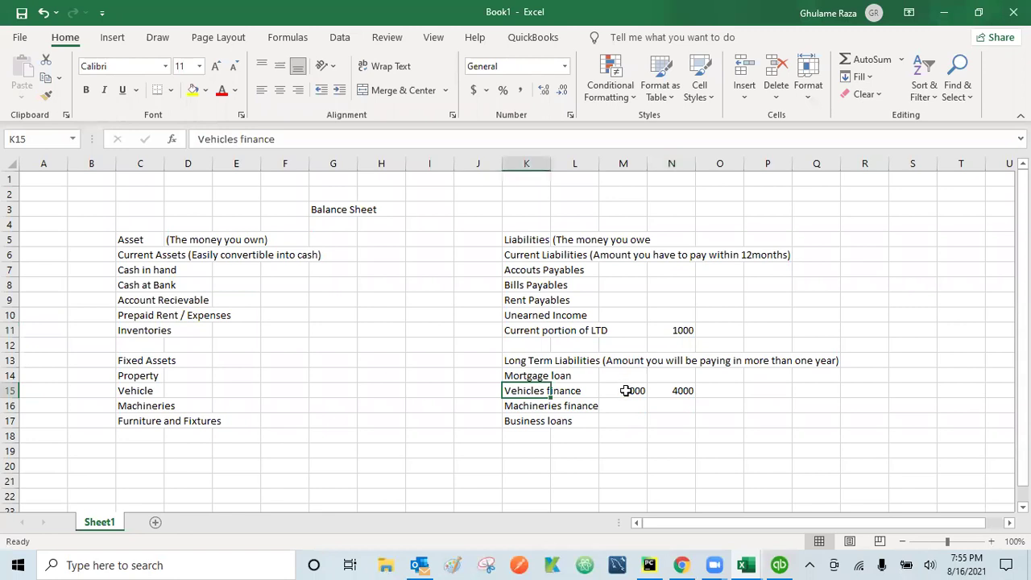
pyautogui.click(628, 390)
pyautogui.click(681, 390)
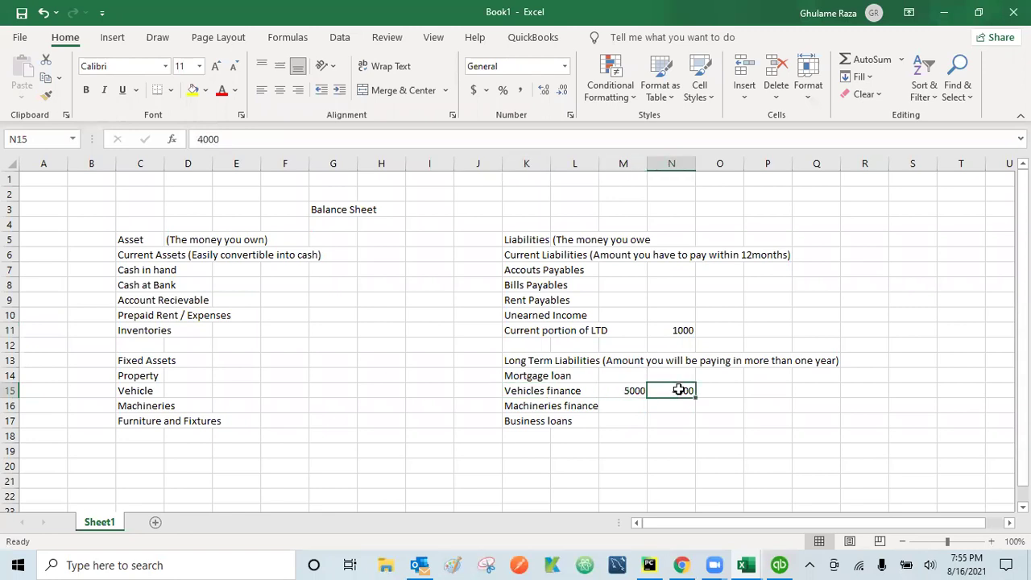
pyautogui.click(687, 330)
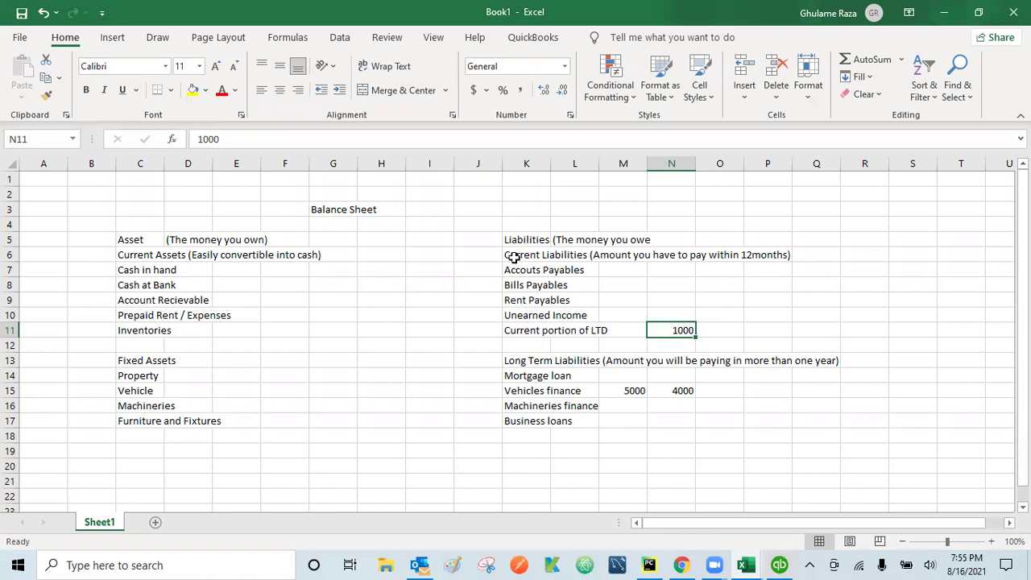
# Check the long-term liability cells from Mortgage loan down to Business loans
pyautogui.click(564, 437)
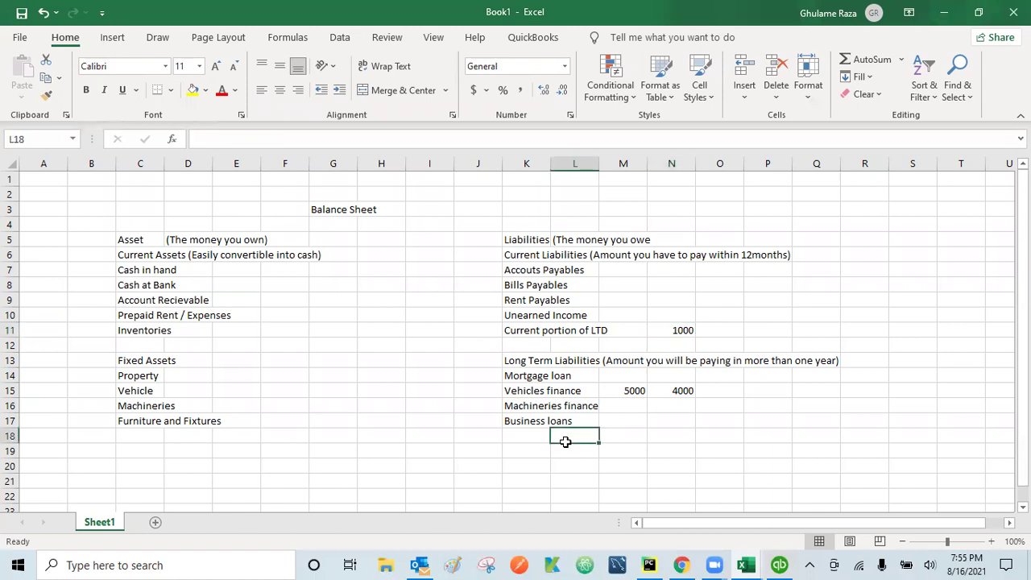
pyautogui.click(565, 377)
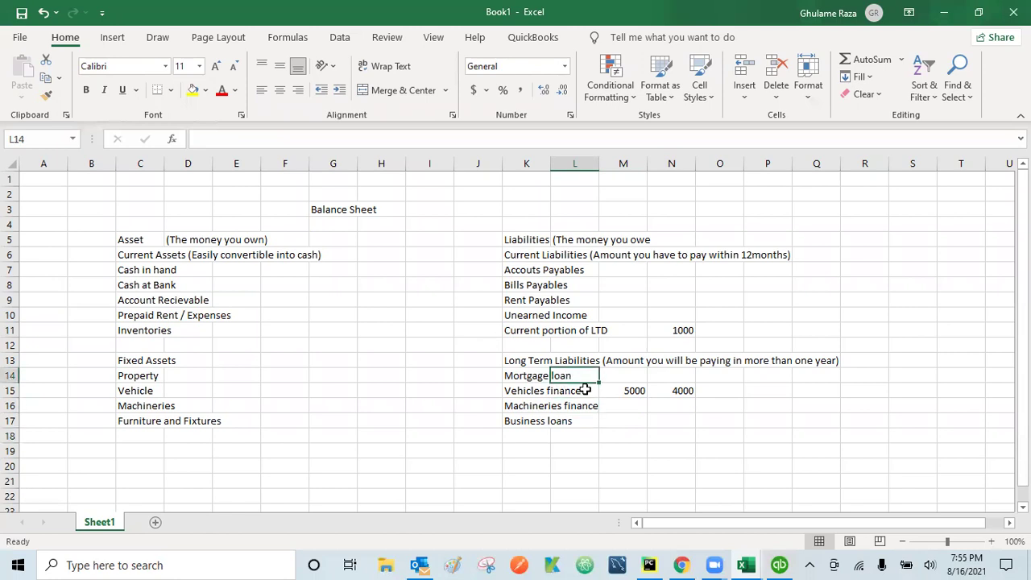
pyautogui.click(541, 408)
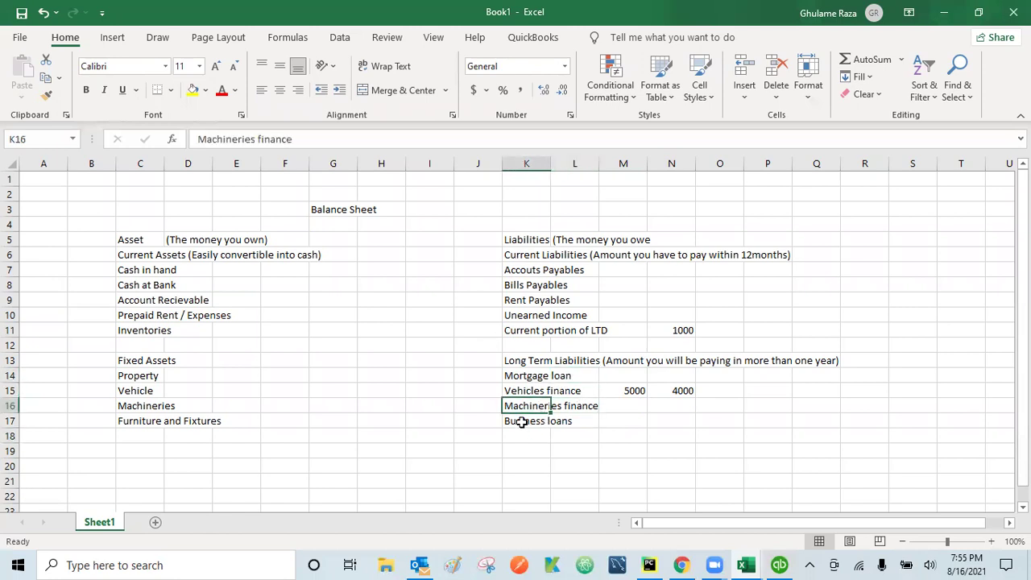
pyautogui.click(522, 422)
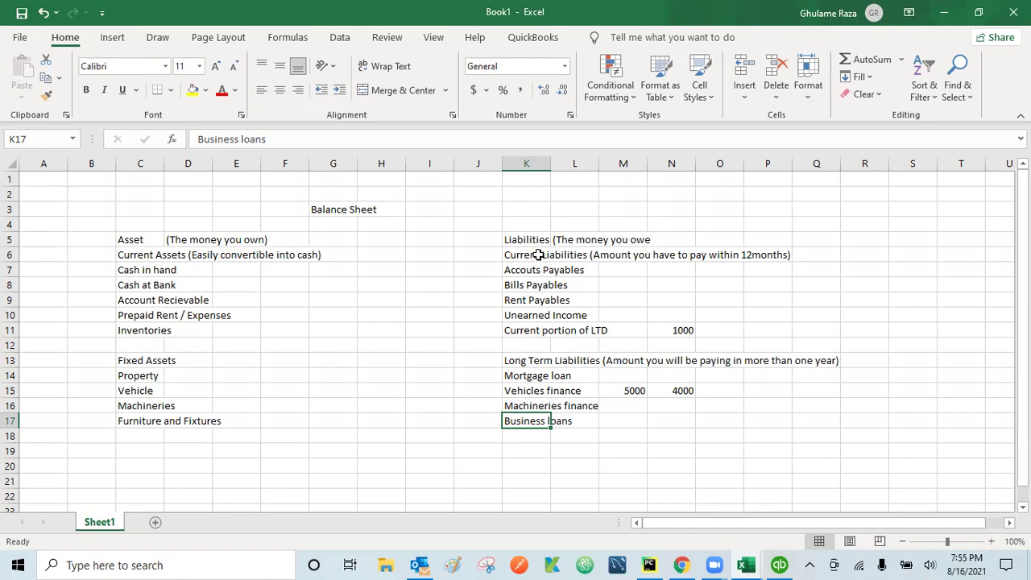
# Type the Equity heading in K19
pyautogui.click(465, 472)
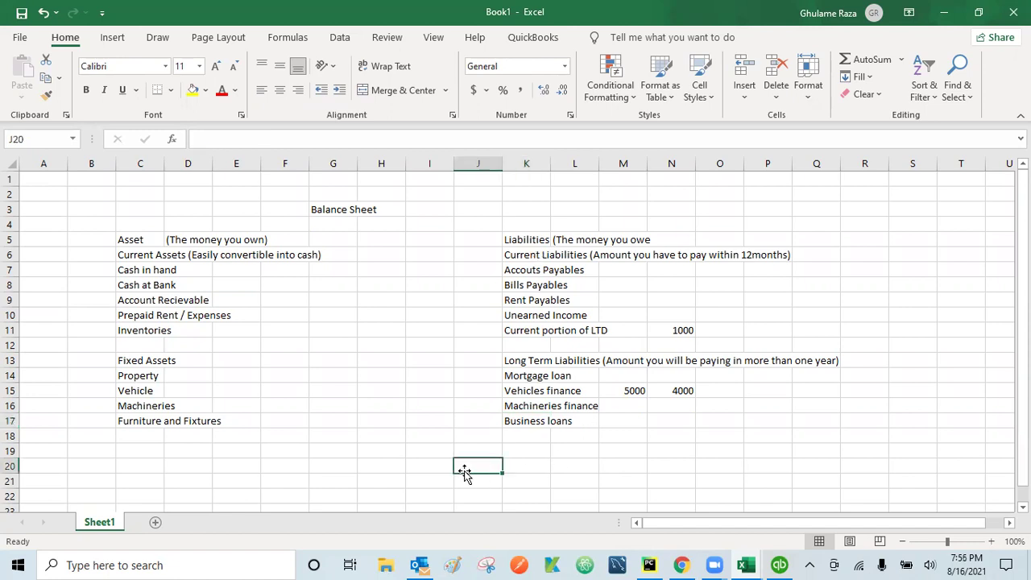
pyautogui.click(543, 455)
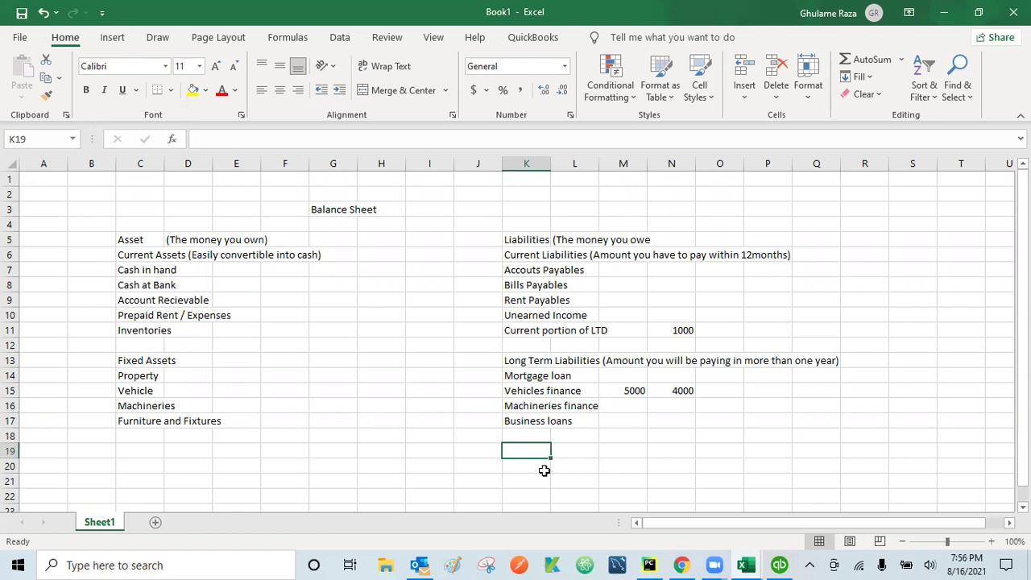
pyautogui.write('Equity')
pyautogui.press('Return')
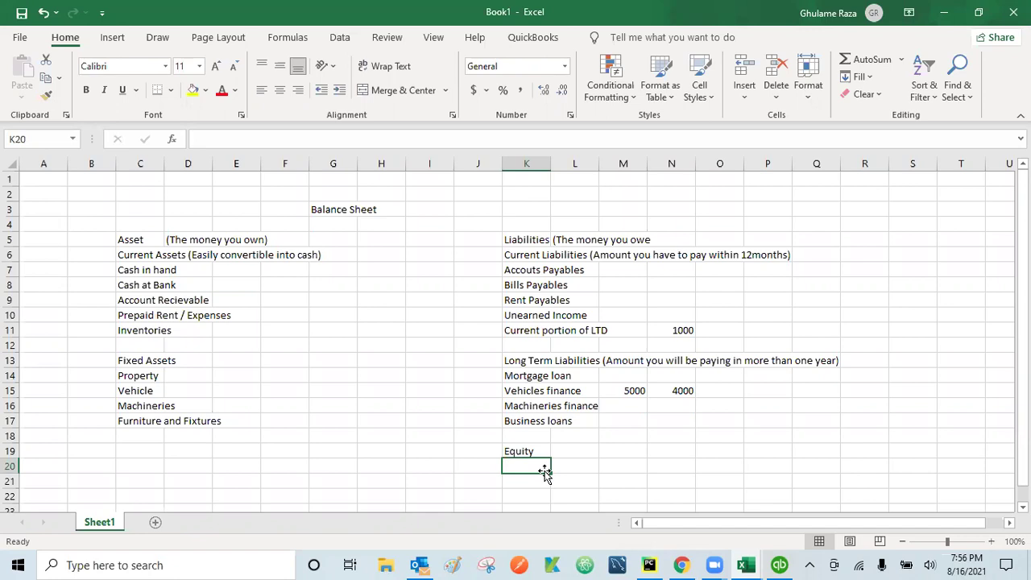
# Add '(Investment of the owners in Business)' in the cell beside Equity
pyautogui.write('O')
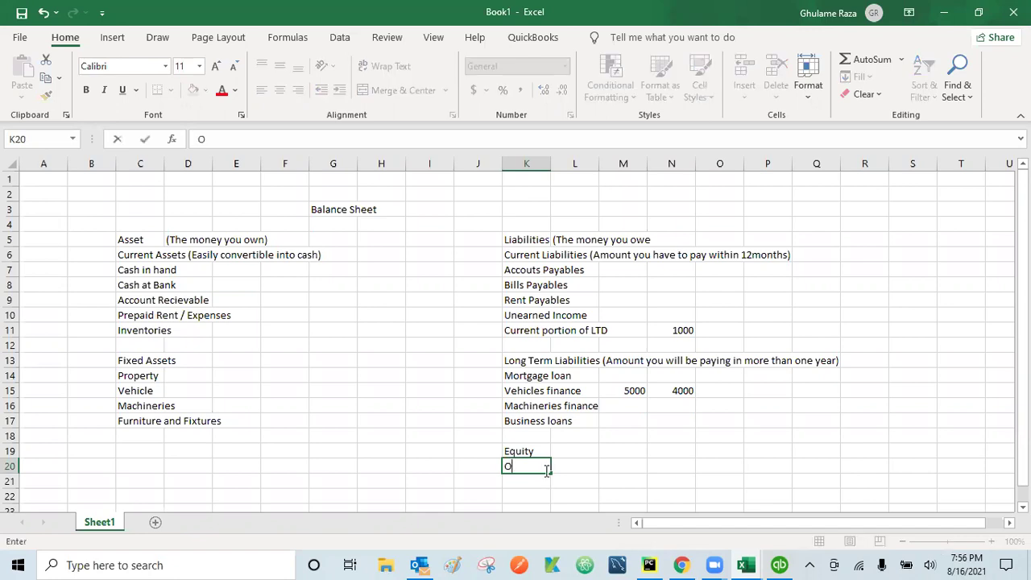
pyautogui.write('wners equi')
pyautogui.press('BackSpace')
pyautogui.press('BackSpace')
pyautogui.press('BackSpace')
pyautogui.press('BackSpace')
pyautogui.press('BackSpace')
pyautogui.press('BackSpace')
pyautogui.press('BackSpace')
pyautogui.press('BackSpace')
pyautogui.press('BackSpace')
pyautogui.press('BackSpace')
pyautogui.press('BackSpace')
pyautogui.press('Up')
pyautogui.press('Right')
pyautogui.write('(Investment of the owners in Business)')
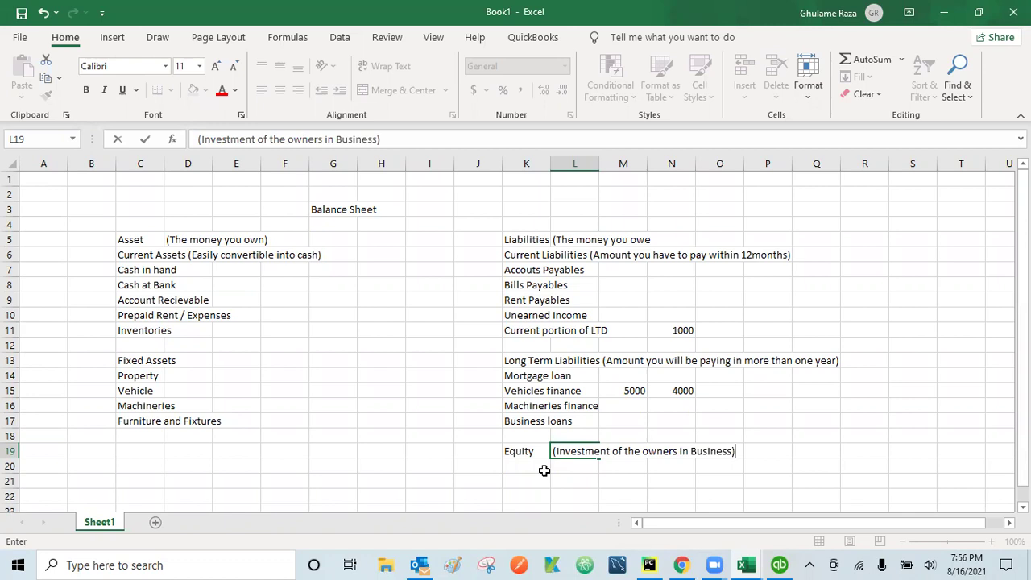
pyautogui.press('Return')
# Enter 100 as the Equity amount in Q19
pyautogui.press('Up')
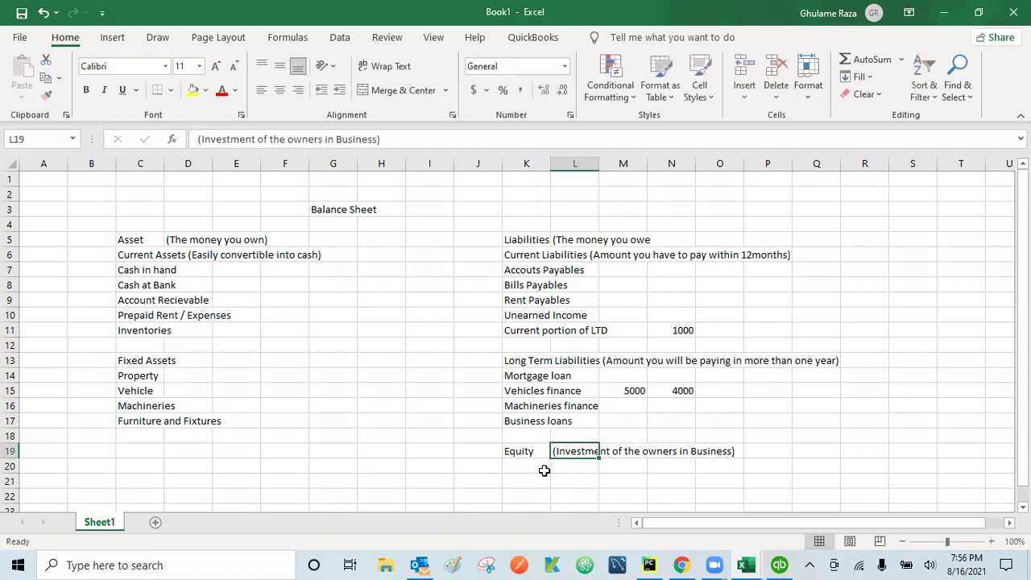
pyautogui.press('Right')
pyautogui.press('Right')
pyautogui.press('Right')
pyautogui.press('Right')
pyautogui.press('Right')
pyautogui.write('100')
pyautogui.press('Up')
pyautogui.press('Up')
pyautogui.press('Up')
pyautogui.press('Up')
pyautogui.press('Up')
pyautogui.press('Up')
pyautogui.press('Up')
pyautogui.press('Up')
pyautogui.press('Up')
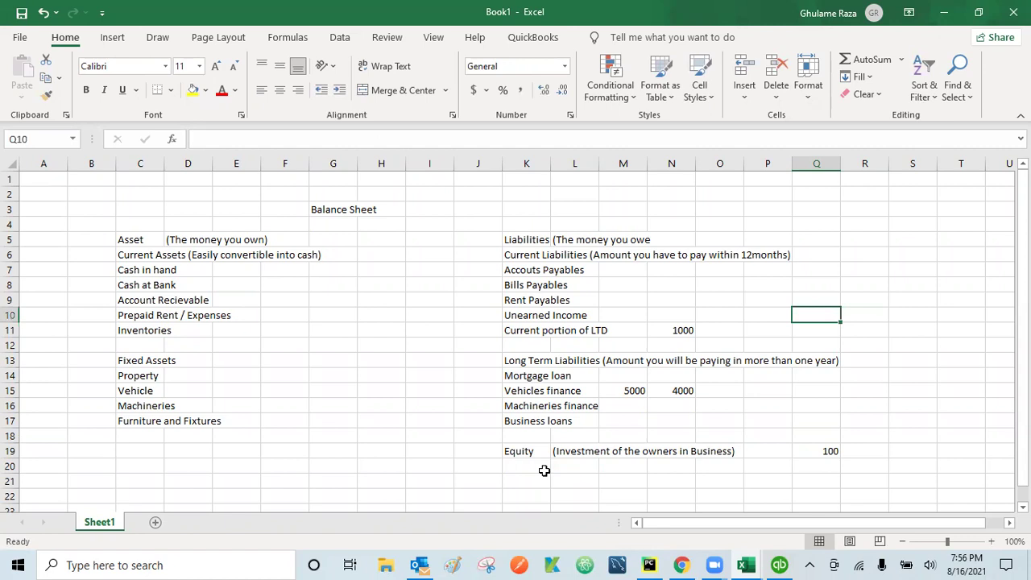
pyautogui.press('Down')
pyautogui.press('Down')
pyautogui.press('Down')
pyautogui.press('Down')
pyautogui.press('Down')
pyautogui.press('Down')
pyautogui.press('Up')
pyautogui.press('Up')
pyautogui.press('Up')
pyautogui.press('Down')
pyautogui.press('Down')
pyautogui.press('Down')
pyautogui.press('Down')
pyautogui.press('Down')
pyautogui.press('Down')
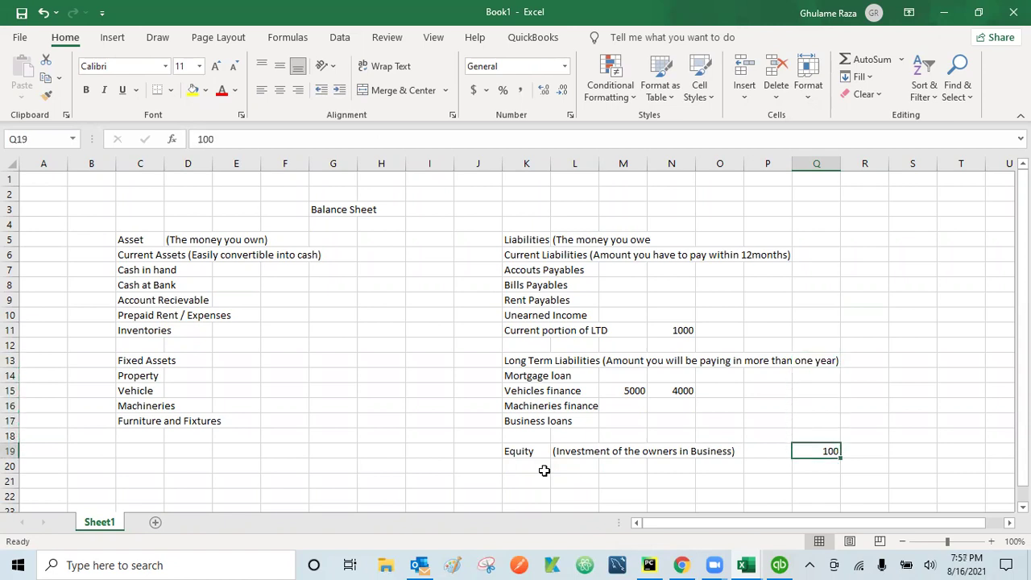
# Enter a matching 100 beside Cash in hand in G7
pyautogui.press('Left')
pyautogui.press('Left')
pyautogui.press('Left')
pyautogui.press('Left')
pyautogui.press('Left')
pyautogui.press('Left')
pyautogui.press('Left')
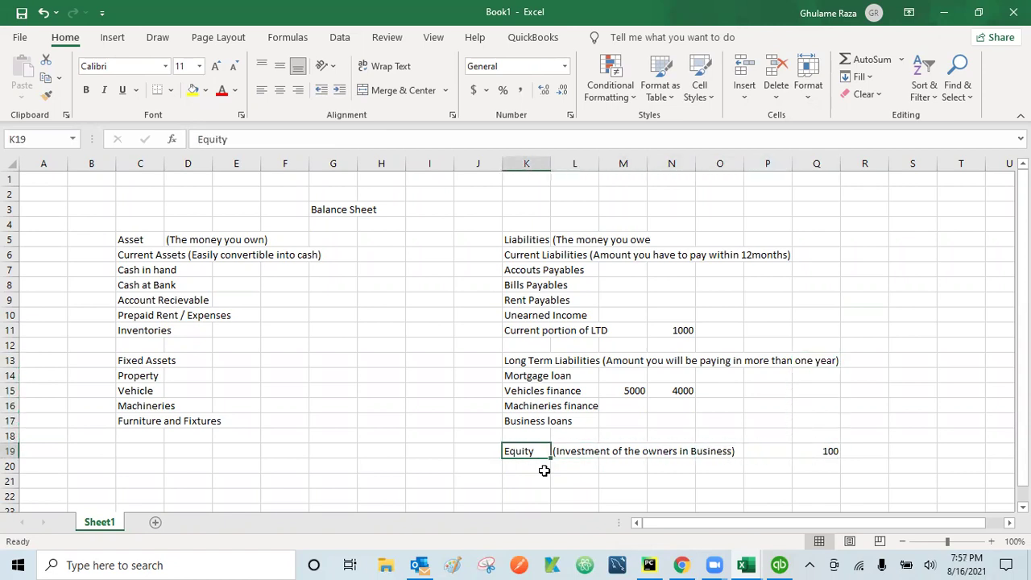
pyautogui.press('Left')
pyautogui.press('Left')
pyautogui.press('Left')
pyautogui.press('Up')
pyautogui.press('Up')
pyautogui.press('Up')
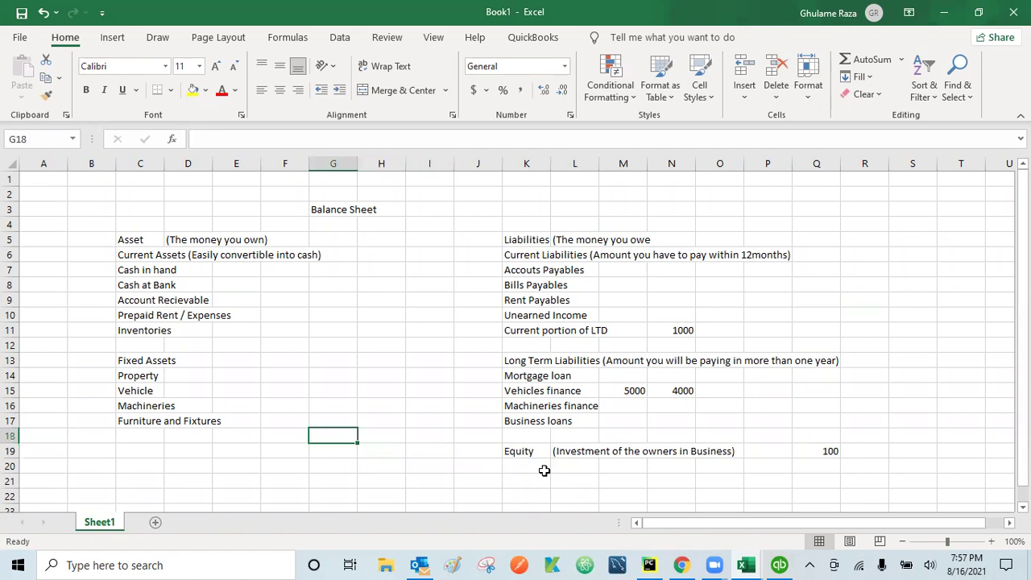
pyautogui.press('Up')
pyautogui.press('Up')
pyautogui.press('Up')
pyautogui.press('Up')
pyautogui.press('Up')
pyautogui.press('Up')
pyautogui.press('Up')
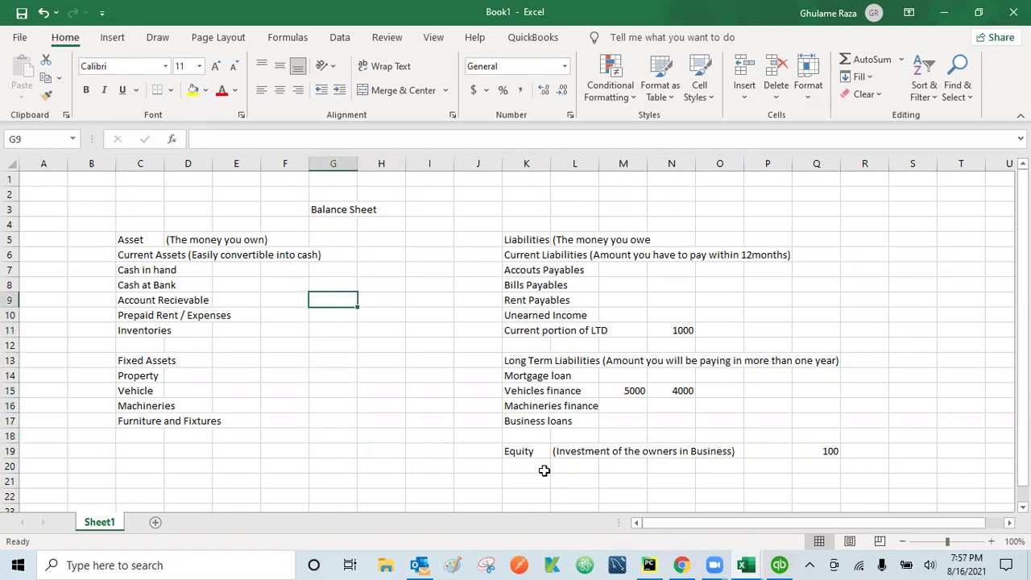
pyautogui.press('Up')
pyautogui.press('Up')
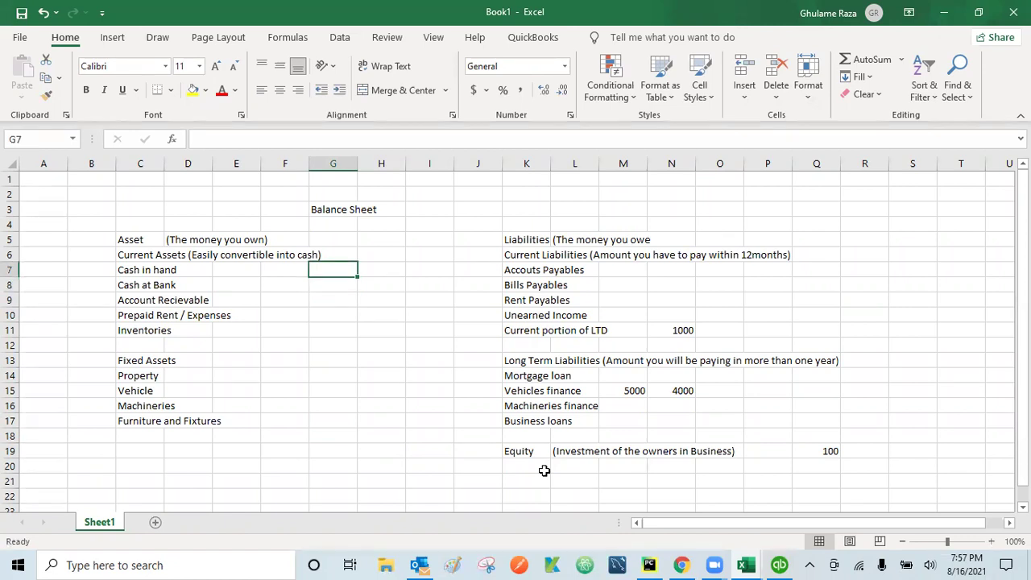
pyautogui.write('100')
pyautogui.press('Return')
pyautogui.write('.')
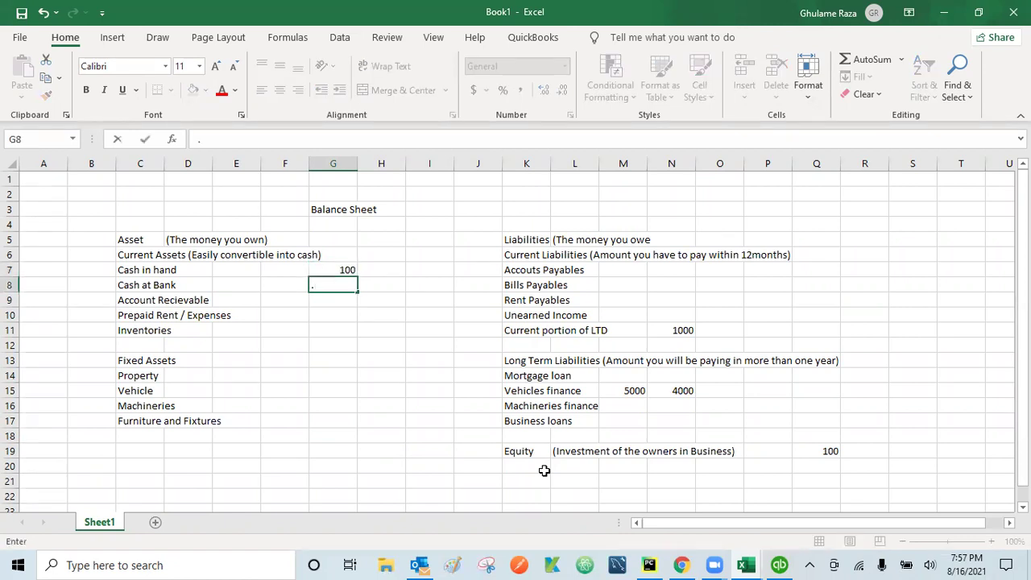
pyautogui.click(346, 266)
pyautogui.click(832, 454)
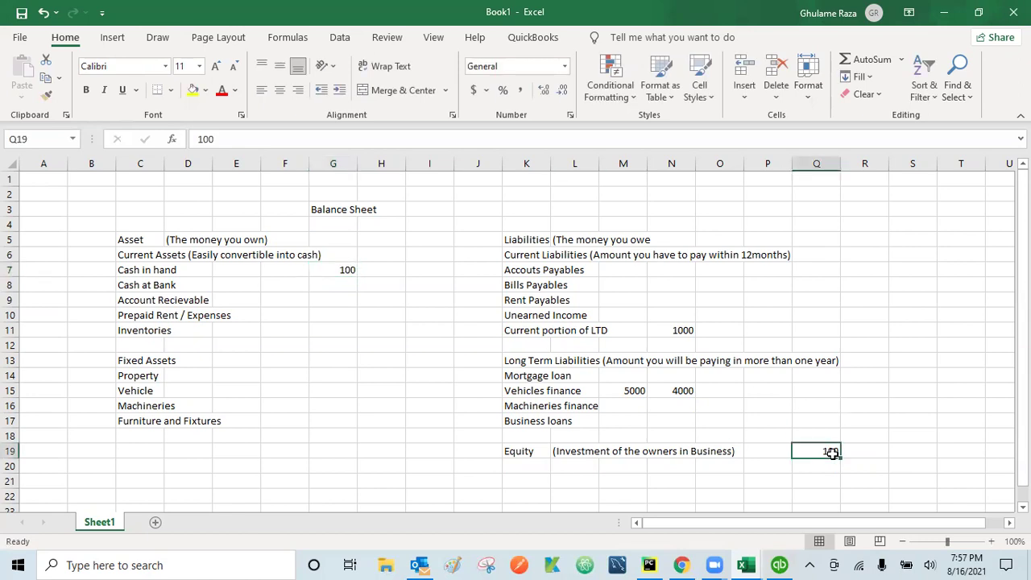
pyautogui.click(440, 211)
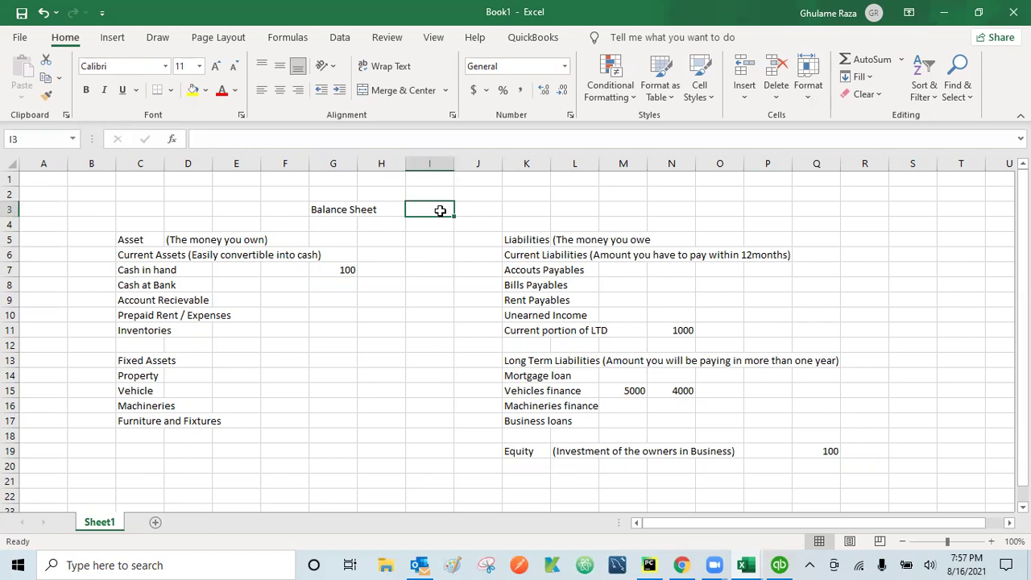
# Type the equation 'Assets = Liabilities + equity' in I3
pyautogui.write('Assets = Liabilities + e')
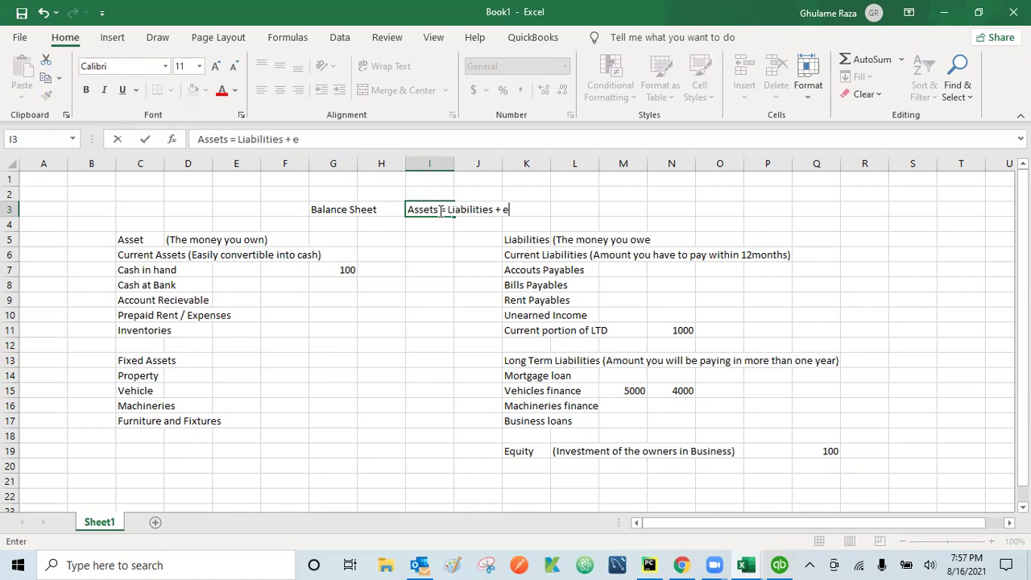
pyautogui.write('quity')
pyautogui.press('Return')
pyautogui.press('Return')
pyautogui.press('Return')
pyautogui.press('Return')
pyautogui.press('Return')
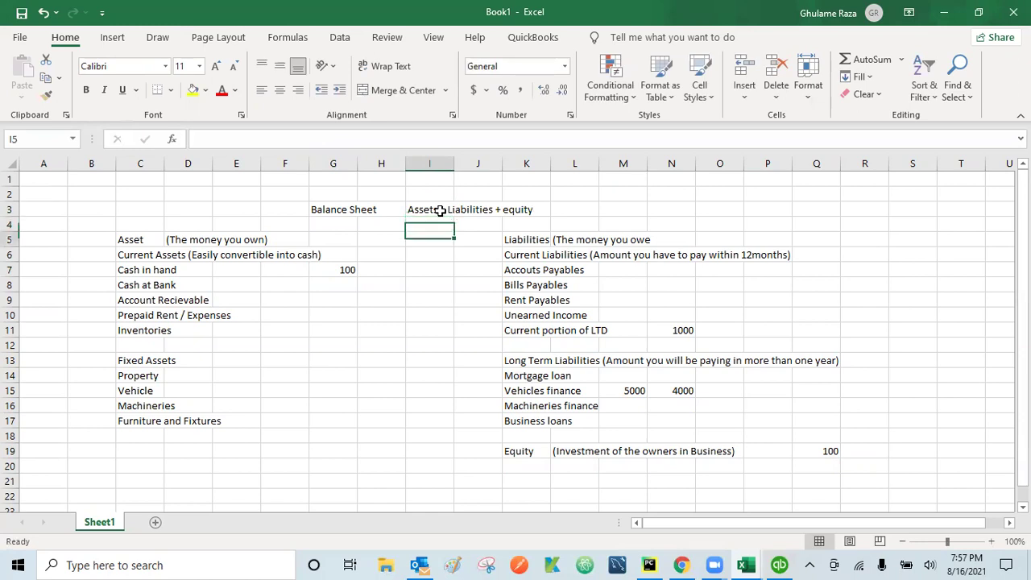
pyautogui.press('Return')
pyautogui.press('Return')
pyautogui.press('Return')
pyautogui.press('Return')
pyautogui.press('Return')
pyautogui.press('Return')
pyautogui.press('Return')
pyautogui.press('Return')
pyautogui.press('Return')
pyautogui.press('Return')
pyautogui.press('Return')
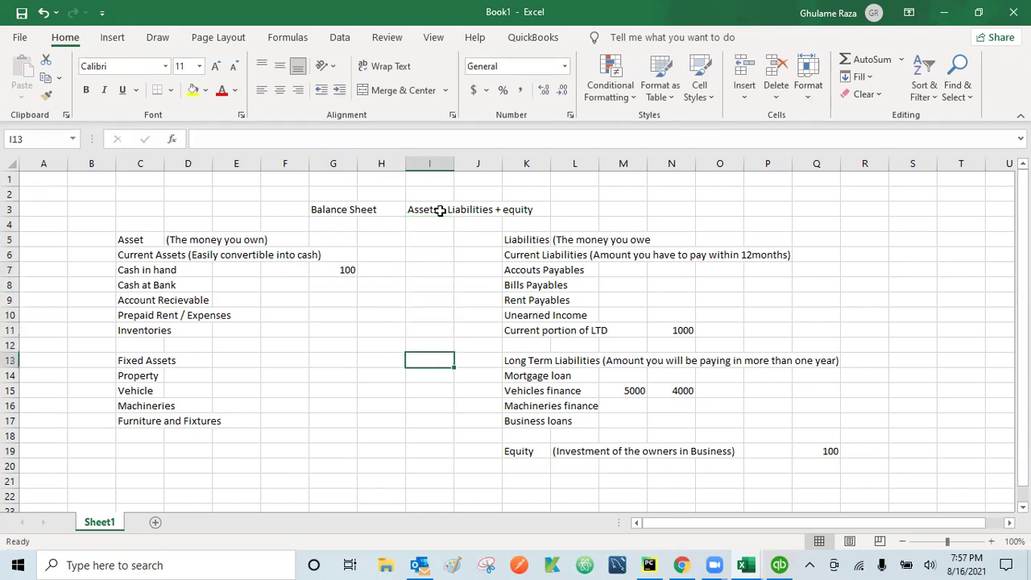
pyautogui.press('Return')
pyautogui.press('Left')
pyautogui.press('Left')
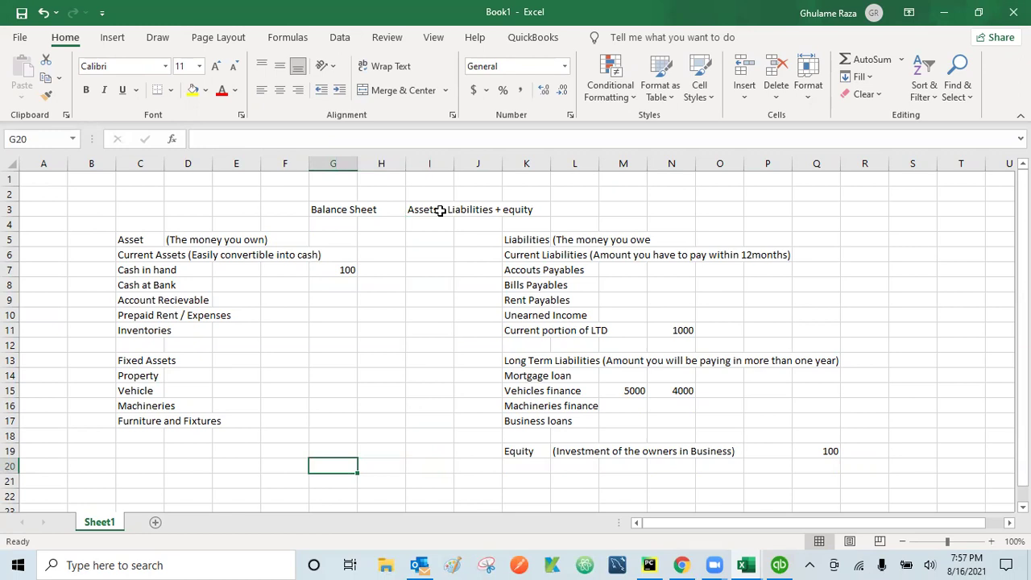
# Add 'This number' notes in G20 and Q20, with 'Always be equal' in K20
pyautogui.write('This number')
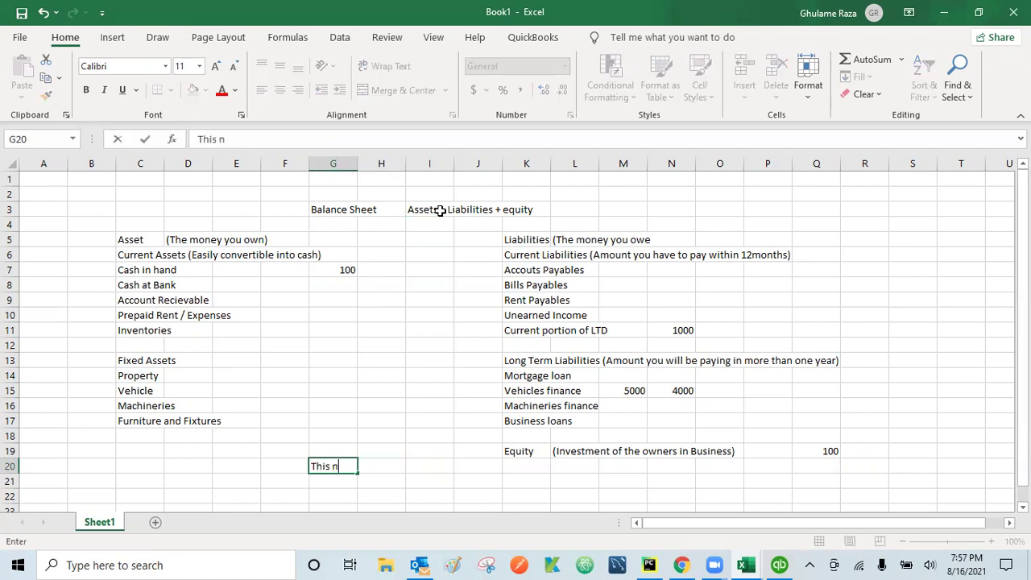
pyautogui.press('Right')
pyautogui.press('Right')
pyautogui.press('Right')
pyautogui.press('Right')
pyautogui.press('Right')
pyautogui.press('Right')
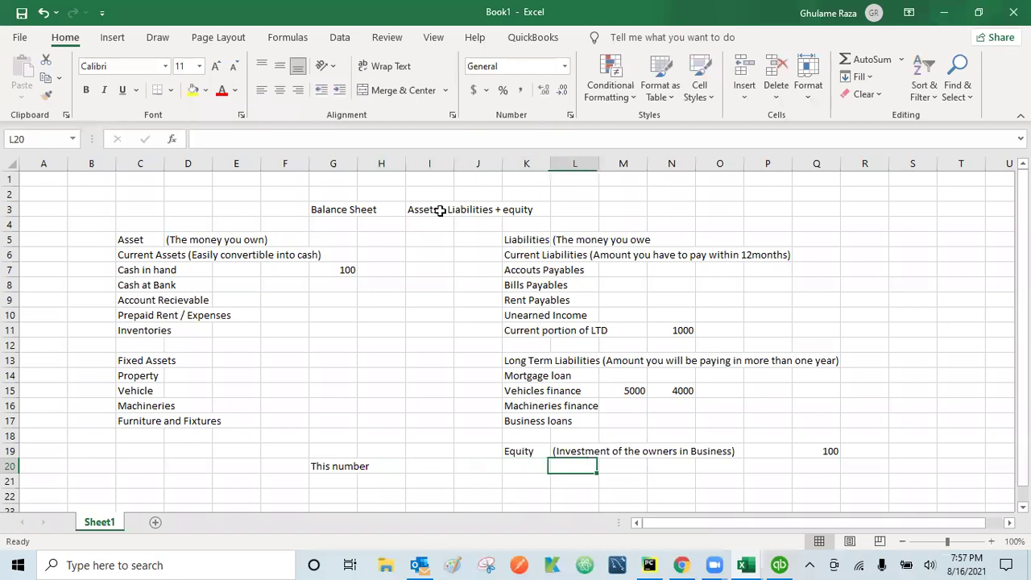
pyautogui.press('Right')
pyautogui.press('Right')
pyautogui.press('Right')
pyautogui.press('Right')
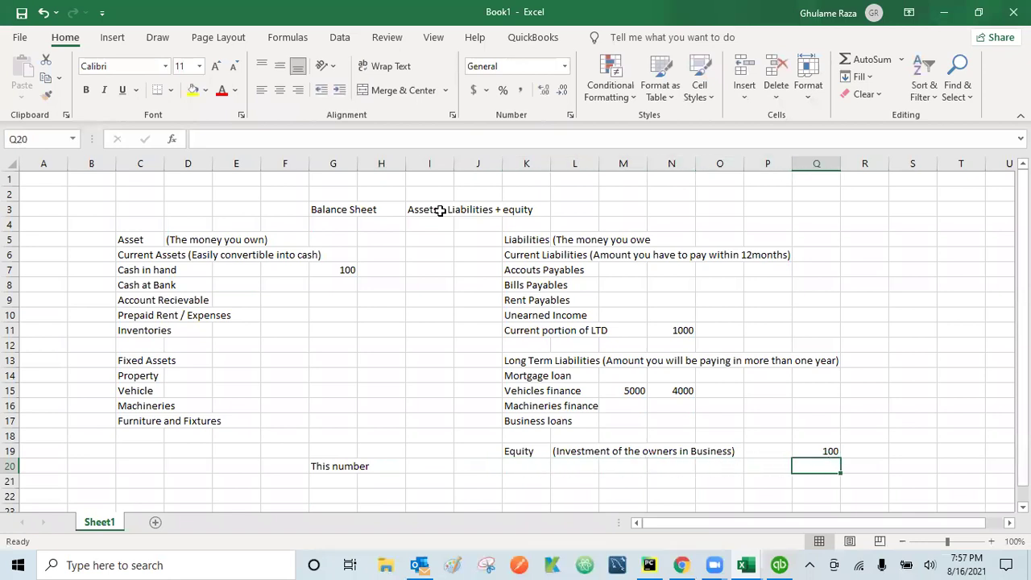
pyautogui.write('This number')
pyautogui.press('Return')
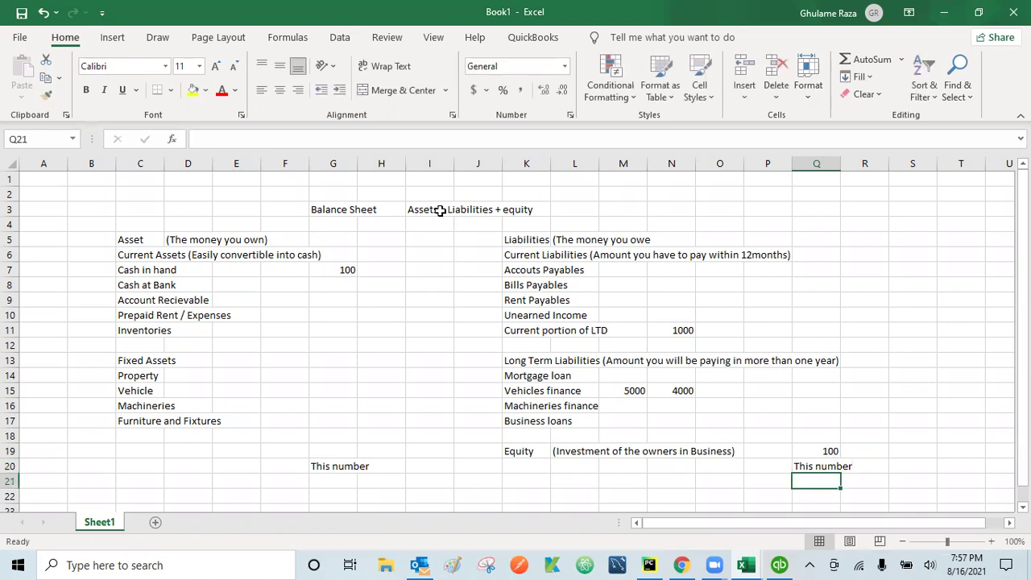
pyautogui.press('Up')
pyautogui.press('Left')
pyautogui.press('Left')
pyautogui.press('Left')
pyautogui.press('Left')
pyautogui.press('Left')
pyautogui.press('Left')
pyautogui.write('Always be')
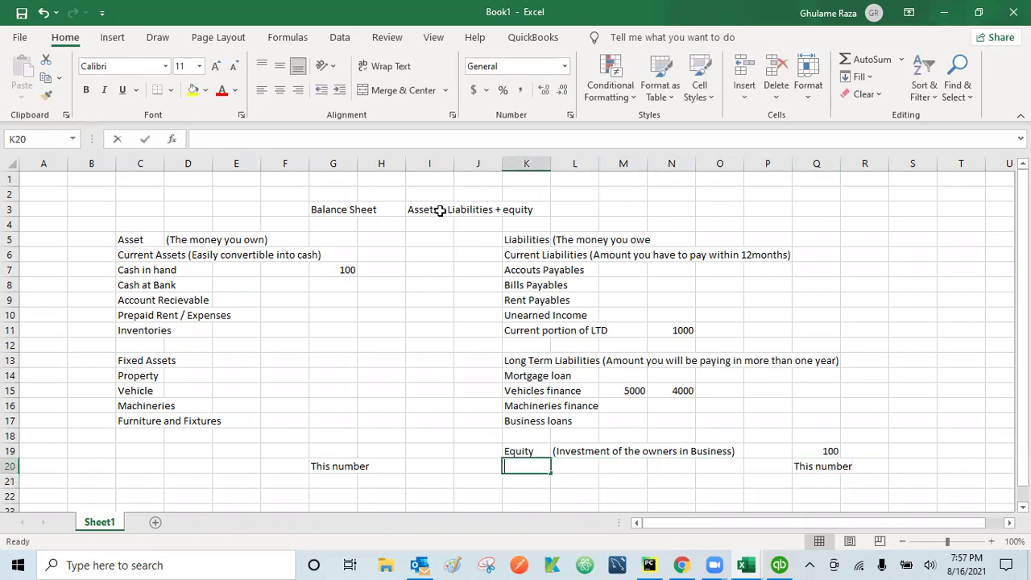
pyautogui.write(' equial')
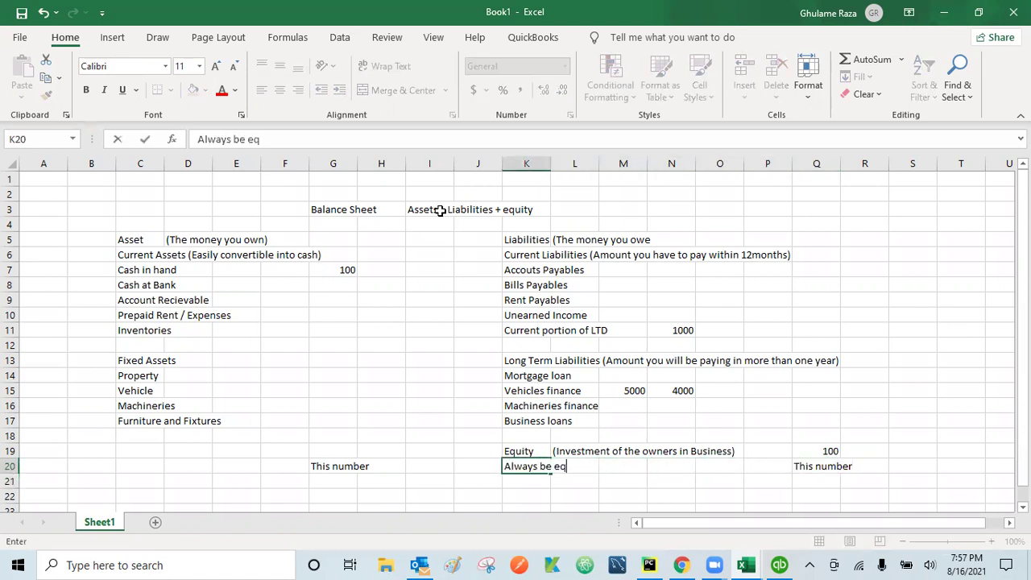
pyautogui.press('BackSpace')
pyautogui.press('BackSpace')
pyautogui.press('BackSpace')
pyautogui.write('al')
pyautogui.press('Return')
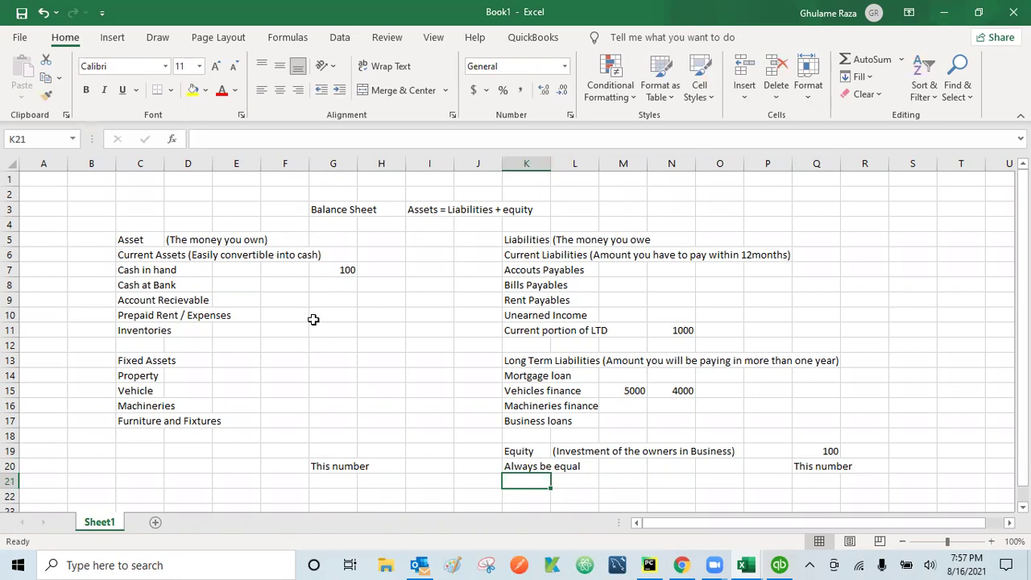
pyautogui.click(413, 211)
# Bold the I3 equation and point out the matching 100 amounts in G7 and Q19
pyautogui.click(87, 91)
pyautogui.click(458, 450)
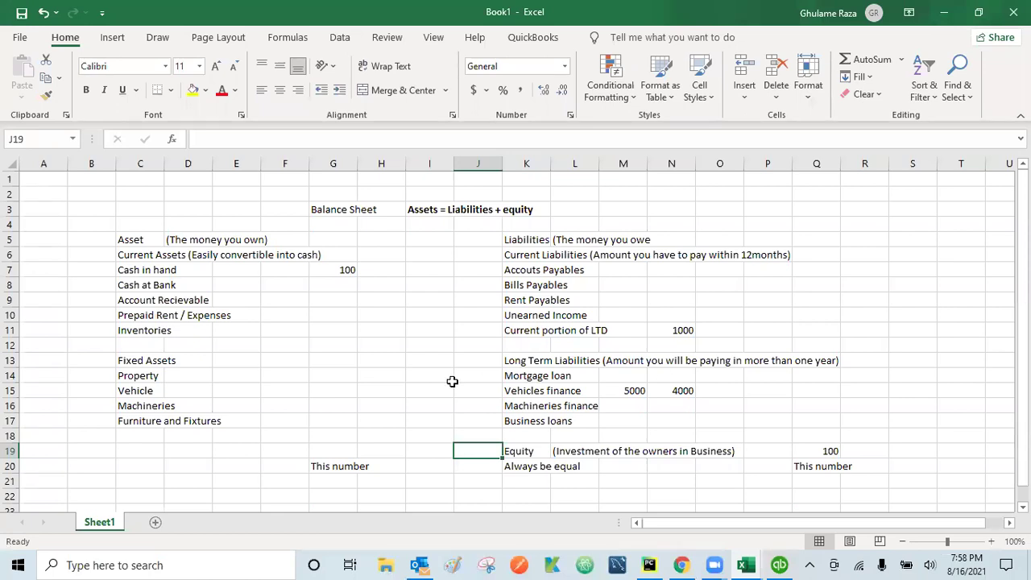
pyautogui.click(343, 269)
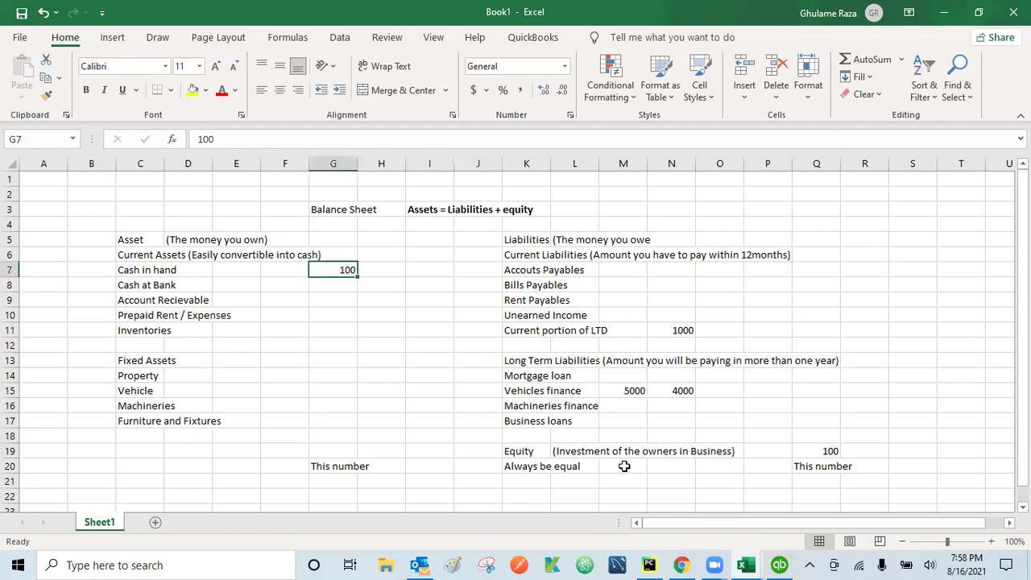
pyautogui.click(832, 451)
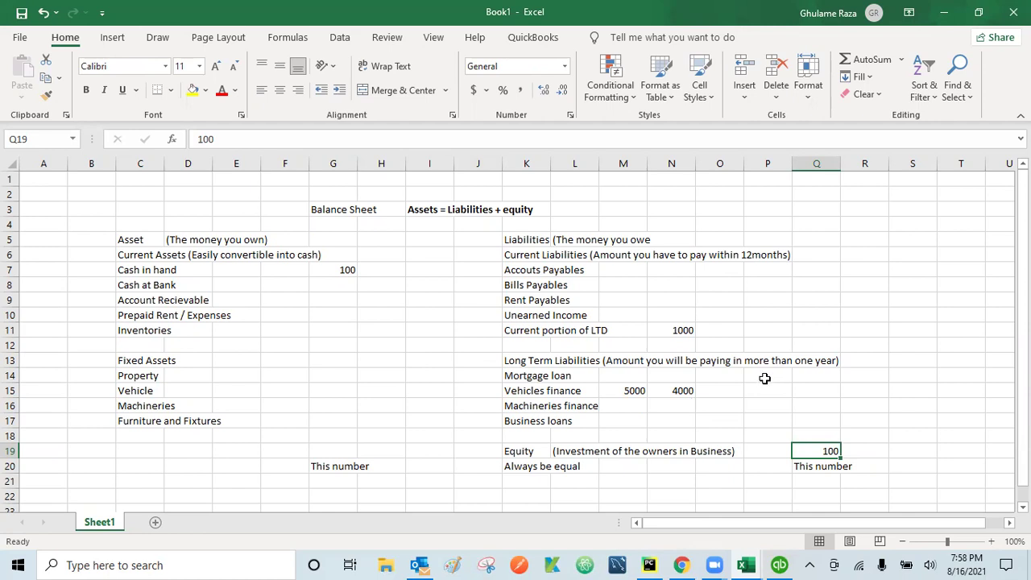
# Enter 1000 as the Mortgage loan amount in Q14 and the Property amount in G14
pyautogui.click(829, 377)
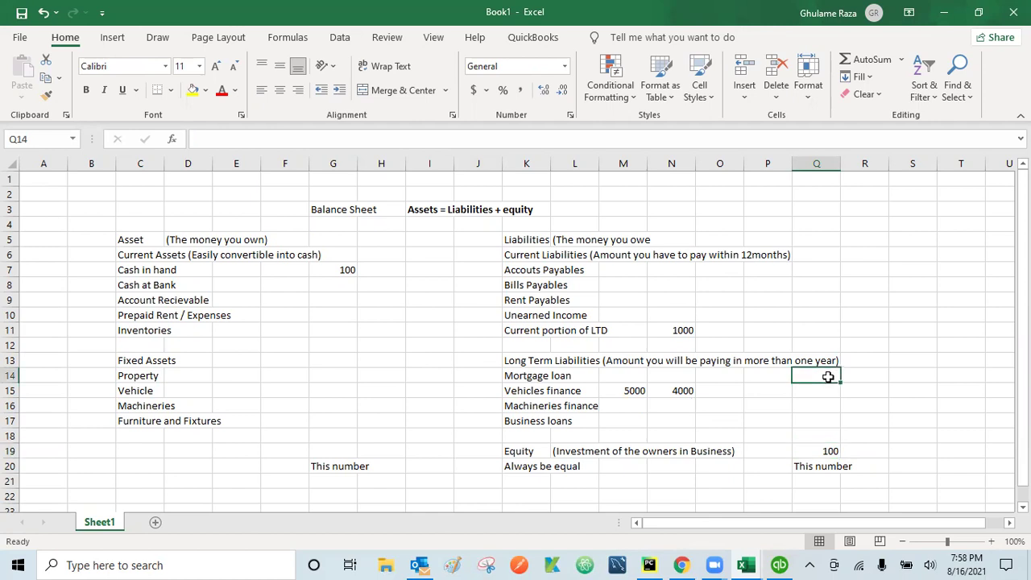
pyautogui.write('1000')
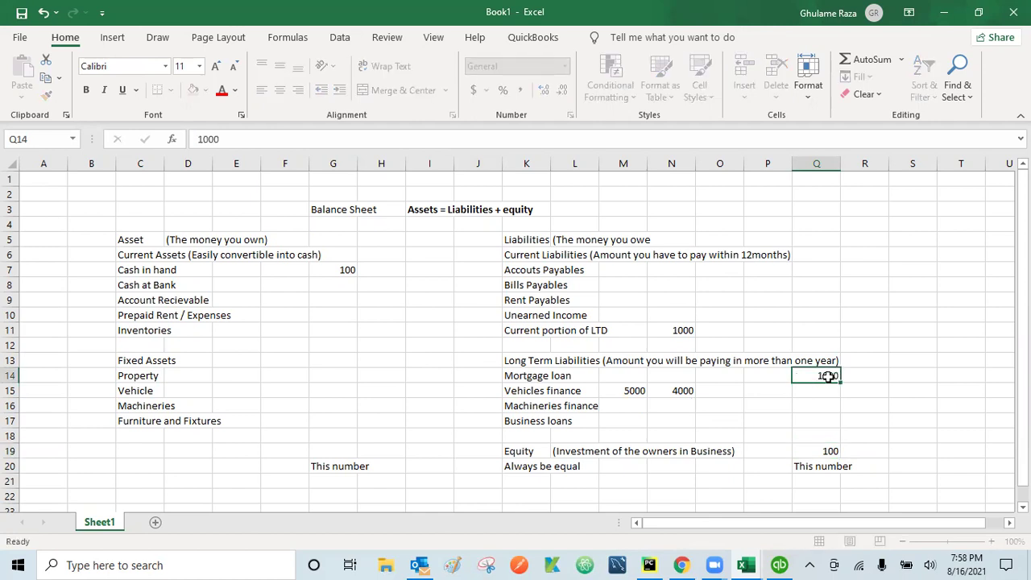
pyautogui.press('Return')
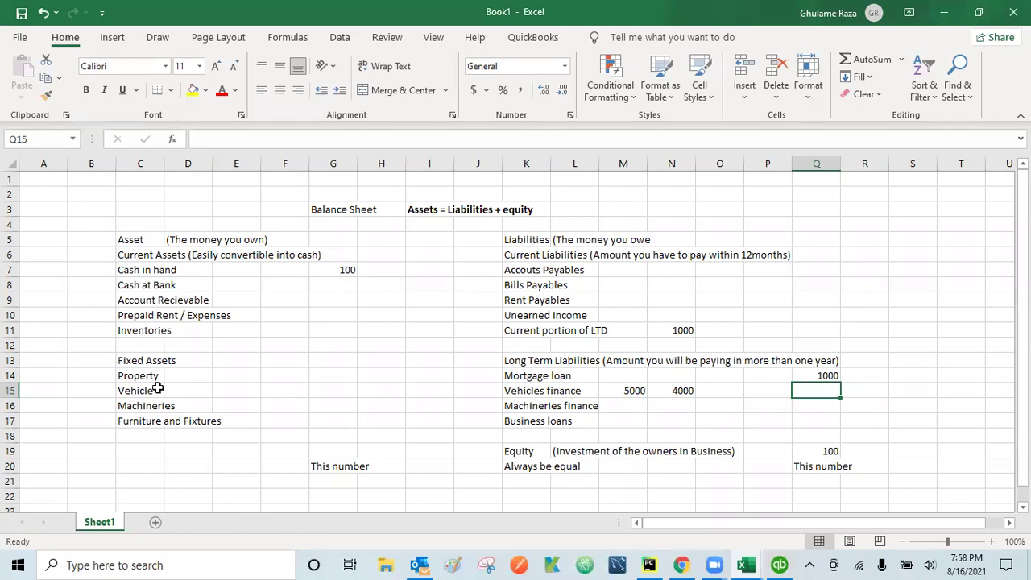
pyautogui.click(350, 379)
pyautogui.write('1000')
pyautogui.press('Return')
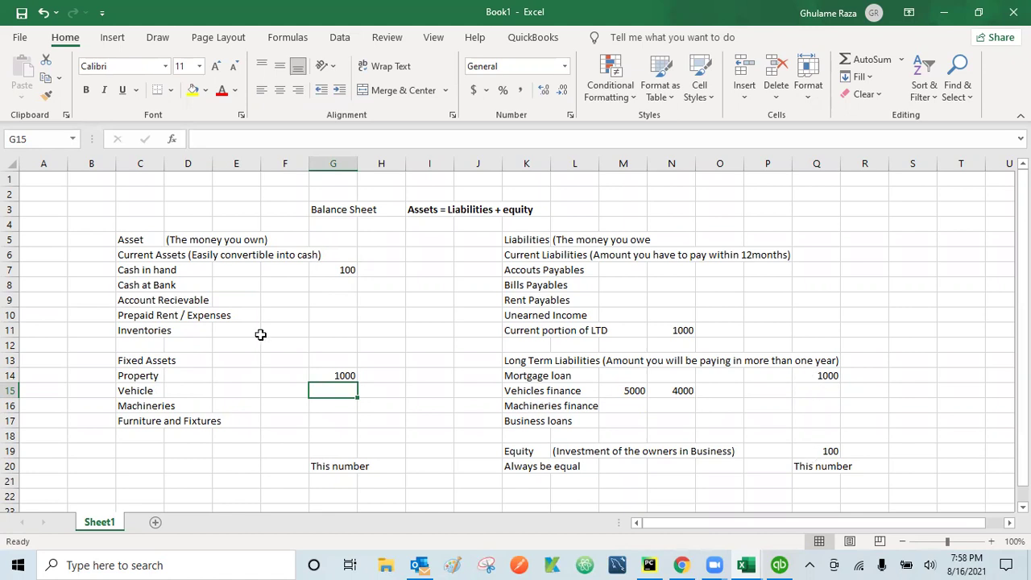
# Enter 200 as the Inventories amount in G11
pyautogui.click(340, 335)
pyautogui.write('200')
pyautogui.press('Return')
pyautogui.press('Down')
pyautogui.press('Down')
pyautogui.press('Down')
pyautogui.press('Down')
pyautogui.press('Down')
pyautogui.press('Down')
pyautogui.press('Down')
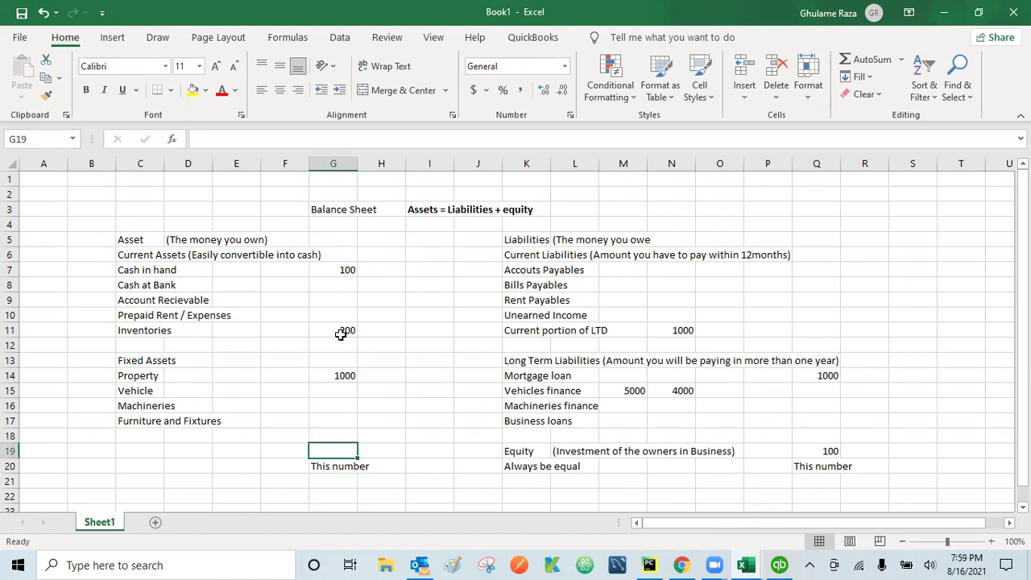
pyautogui.press('Right')
pyautogui.press('Right')
pyautogui.press('Right')
pyautogui.press('Right')
pyautogui.press('Right')
pyautogui.press('Right')
pyautogui.press('Right')
pyautogui.press('Right')
pyautogui.press('Right')
pyautogui.press('Right')
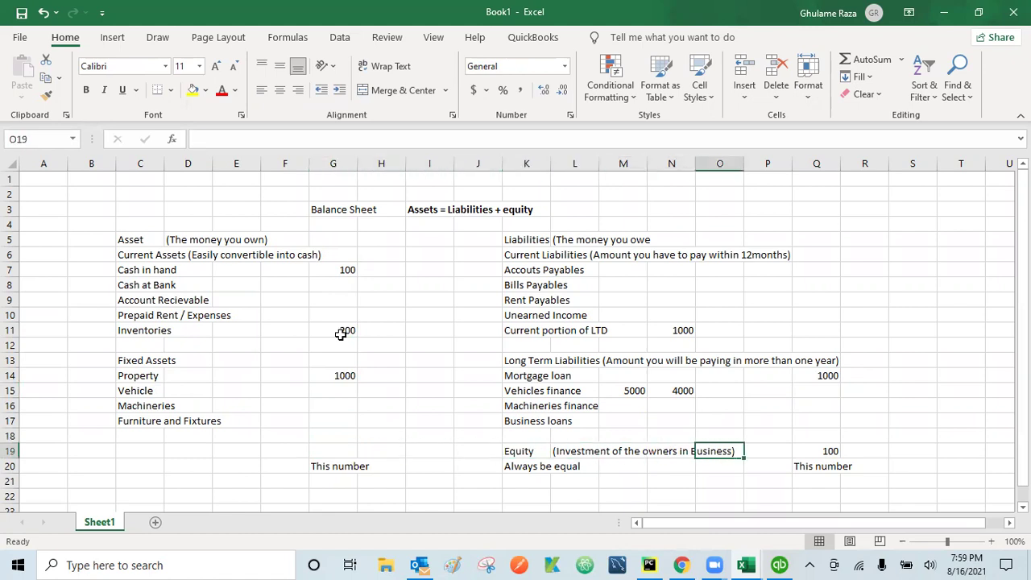
pyautogui.press('Up')
pyautogui.press('Up')
pyautogui.press('Up')
pyautogui.press('Up')
pyautogui.press('Up')
pyautogui.press('Up')
pyautogui.press('Up')
pyautogui.press('Up')
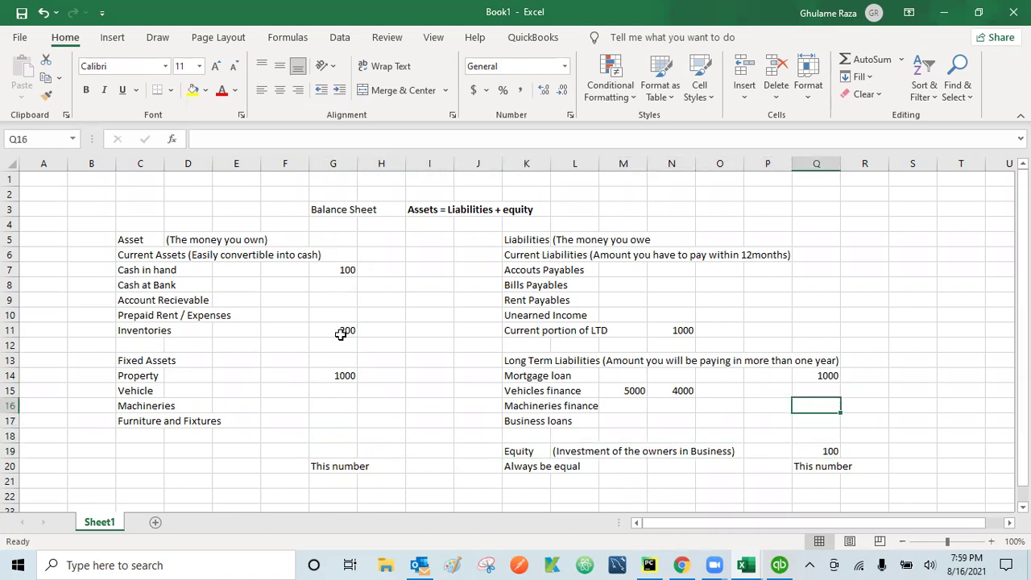
pyautogui.press('Up')
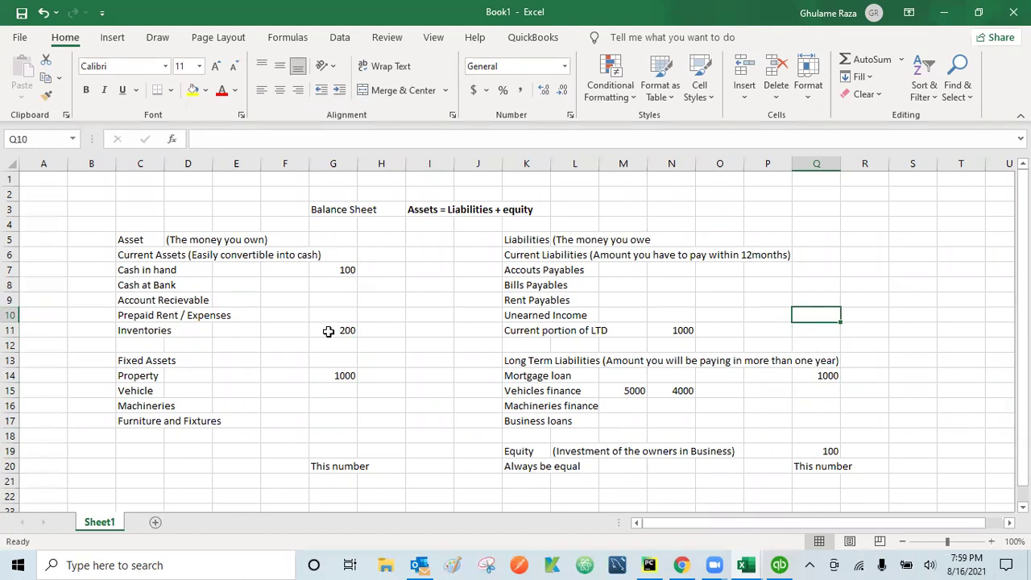
pyautogui.click(328, 331)
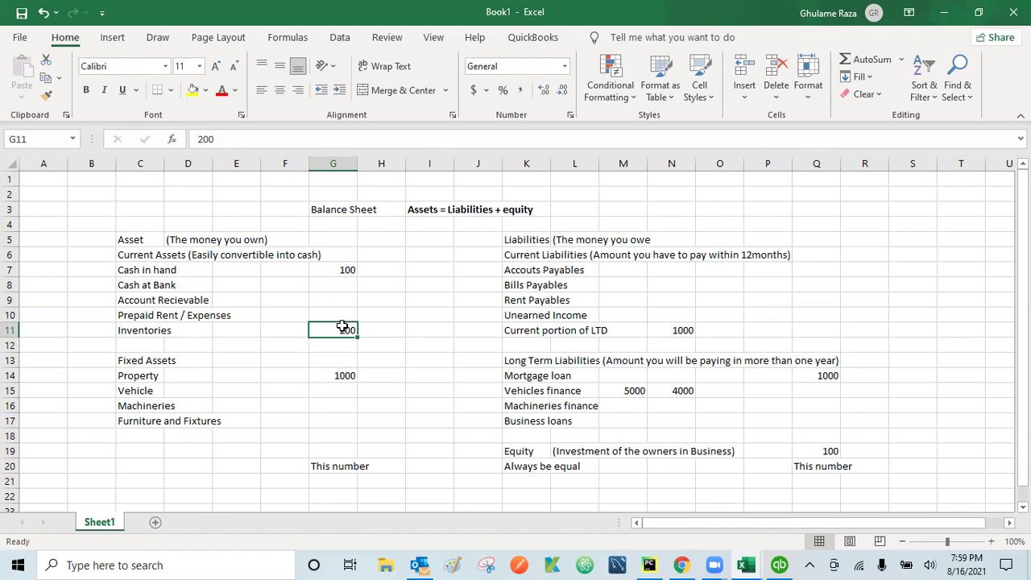
pyautogui.click(166, 273)
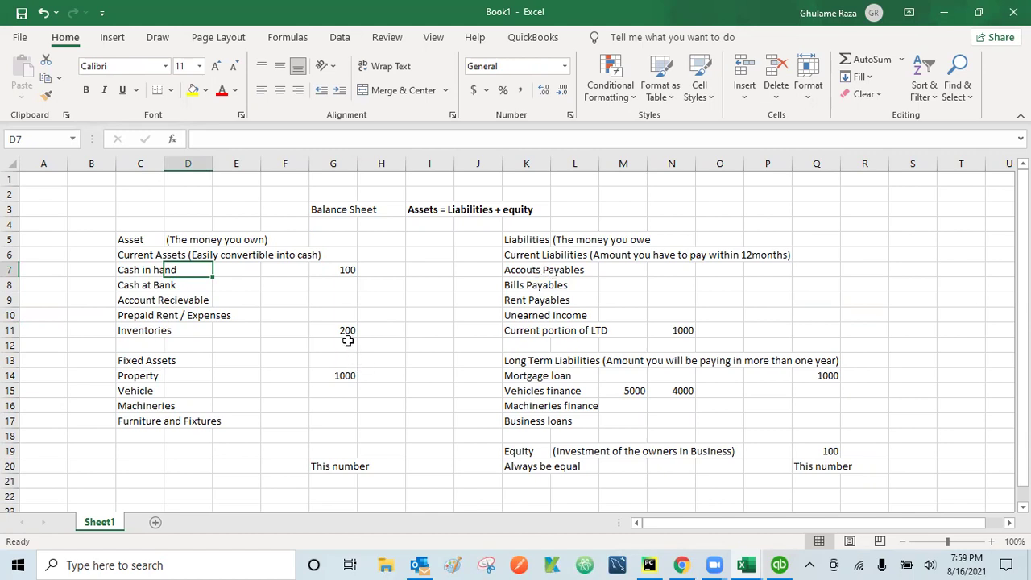
pyautogui.click(348, 334)
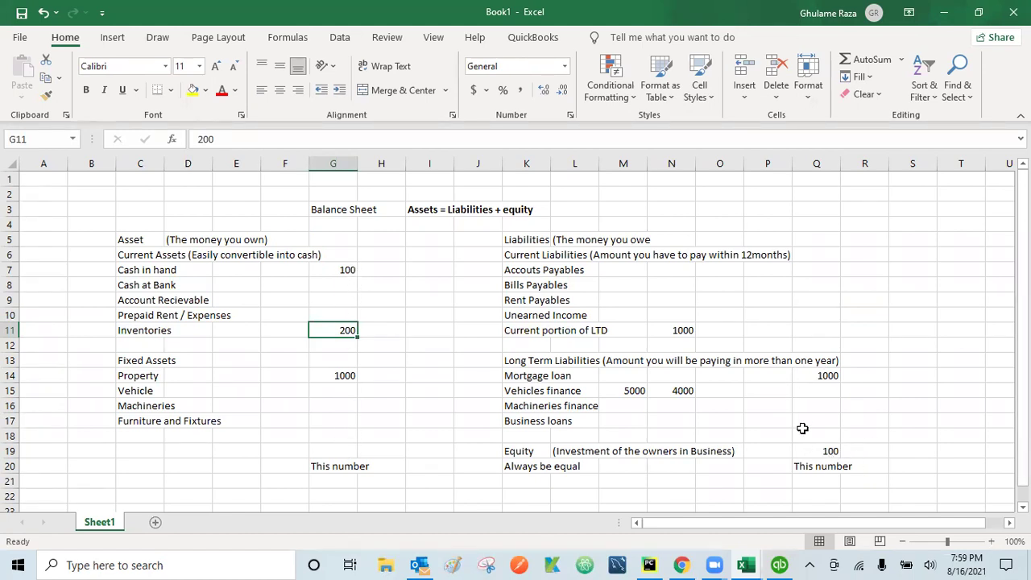
pyautogui.click(342, 270)
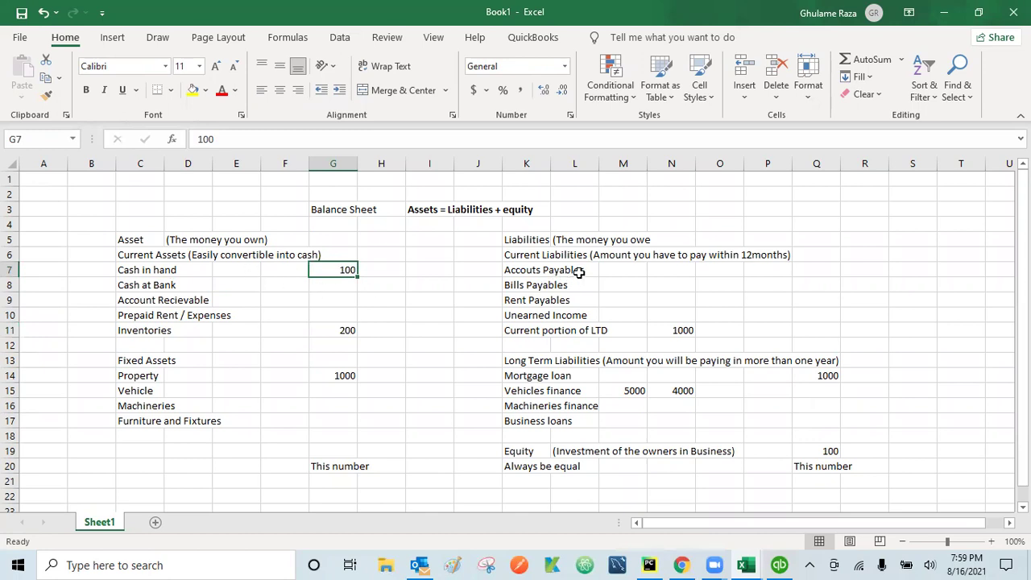
pyautogui.click(341, 329)
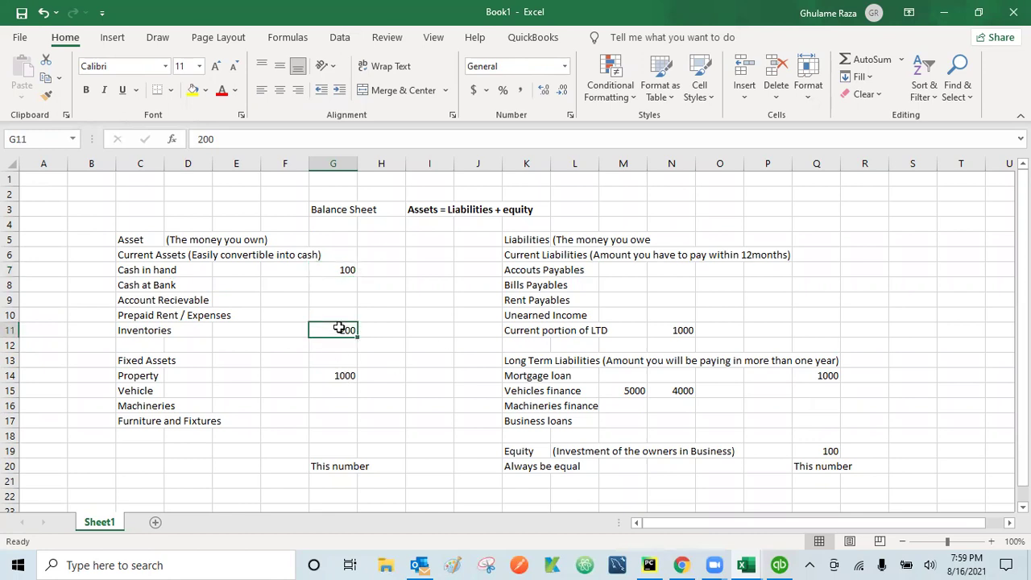
# Set Accounts Payables in Q7 to 200 and change Inventories in G11 to 300
pyautogui.click(826, 272)
pyautogui.write('200')
pyautogui.press('Return')
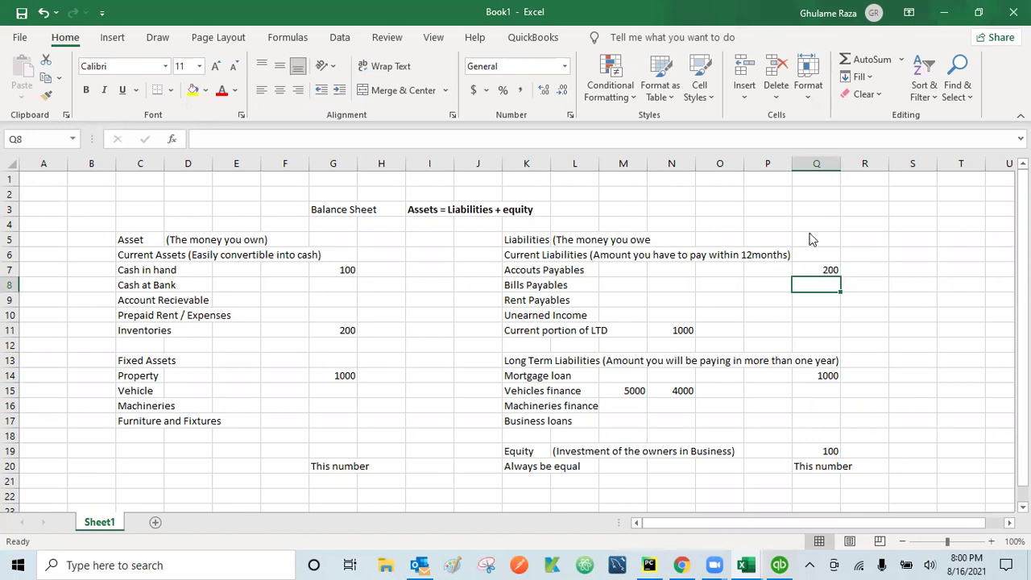
pyautogui.click(343, 330)
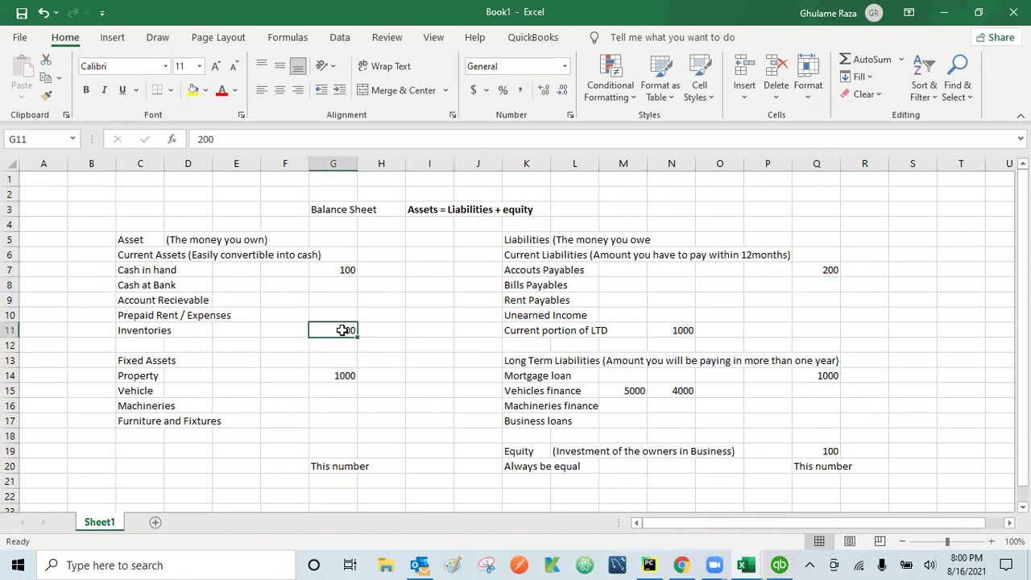
pyautogui.write('300')
pyautogui.press('Return')
# Set Cash in hand in G7 to 0 and Equity in Q19 to 1000
pyautogui.press('Up')
pyautogui.press('Up')
pyautogui.press('Up')
pyautogui.press('Up')
pyautogui.press('Up')
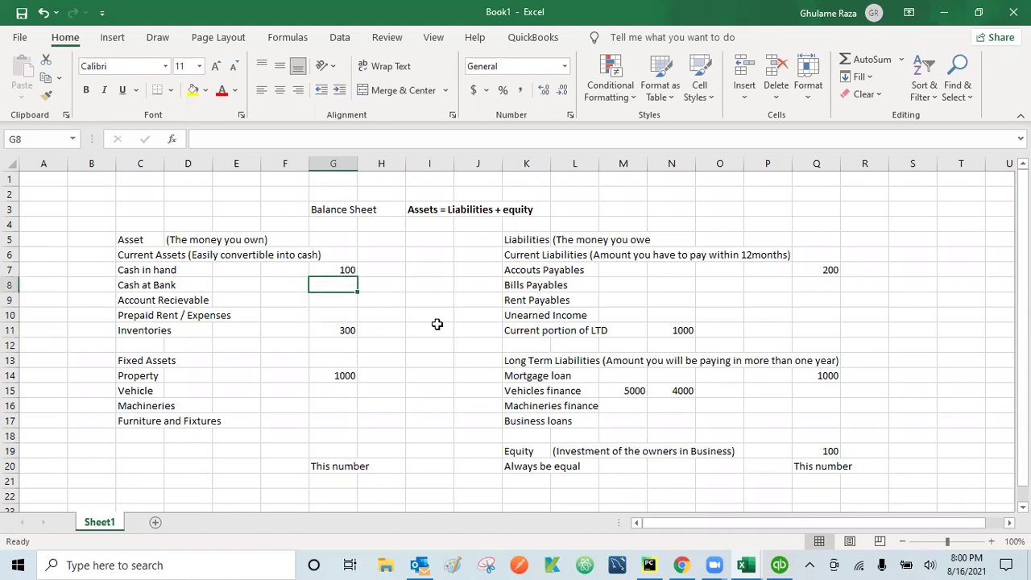
pyautogui.write('0')
pyautogui.press('Return')
pyautogui.click(828, 451)
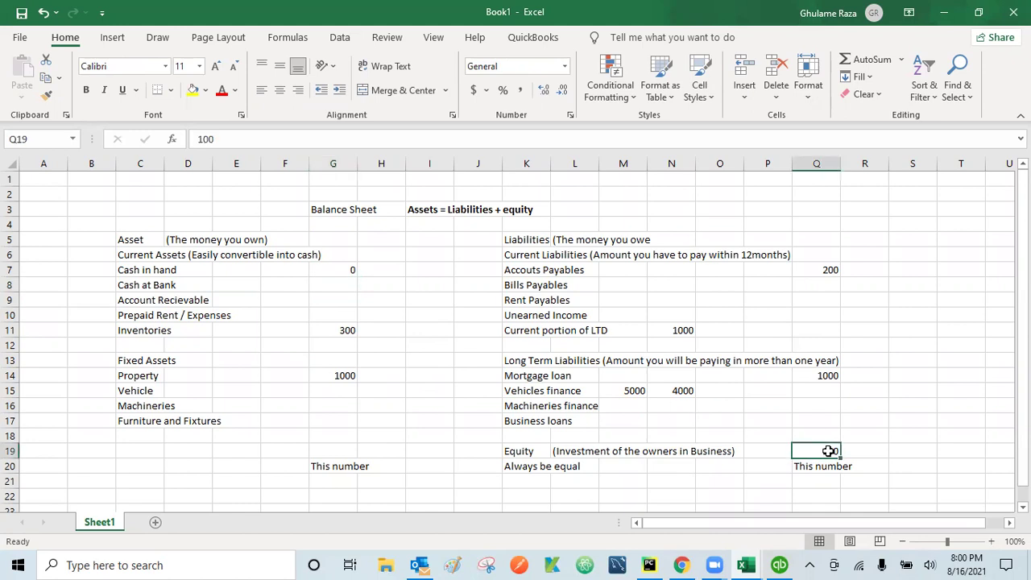
pyautogui.write('1000')
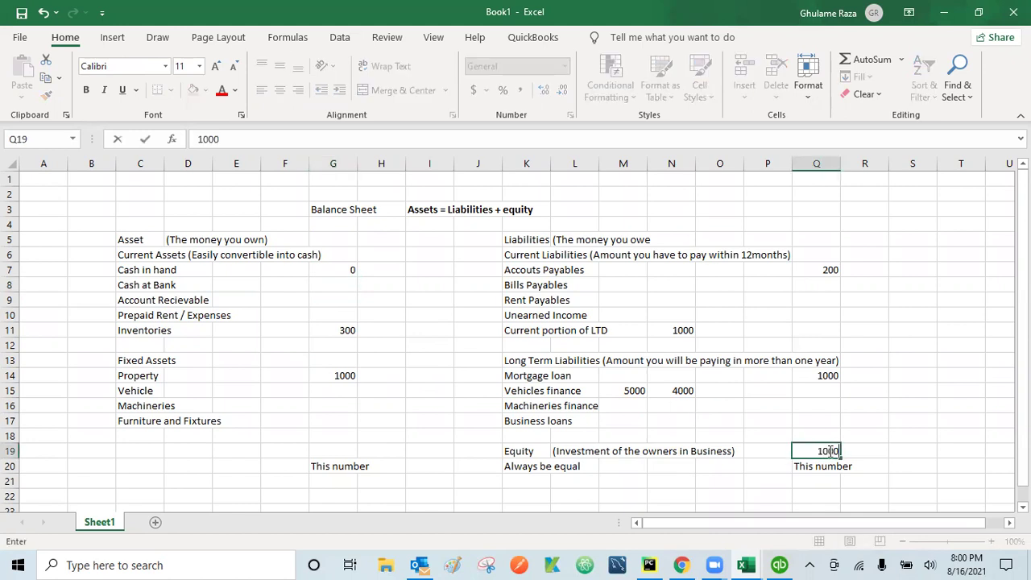
pyautogui.press('Return')
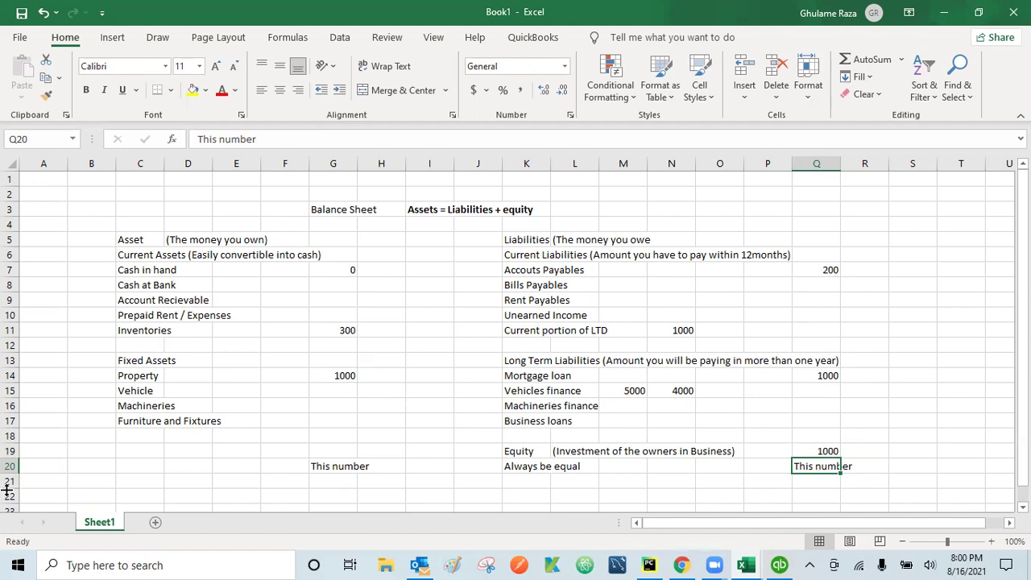
pyautogui.click(24, 559)
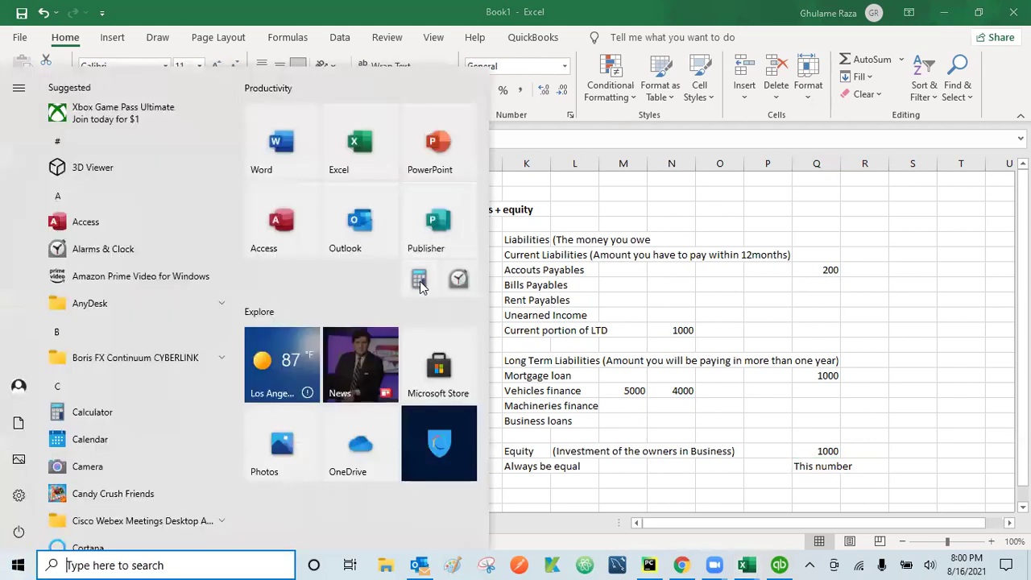
# Calculate 2200 - 1300 in Windows Calculator, then minimize it
pyautogui.click(420, 278)
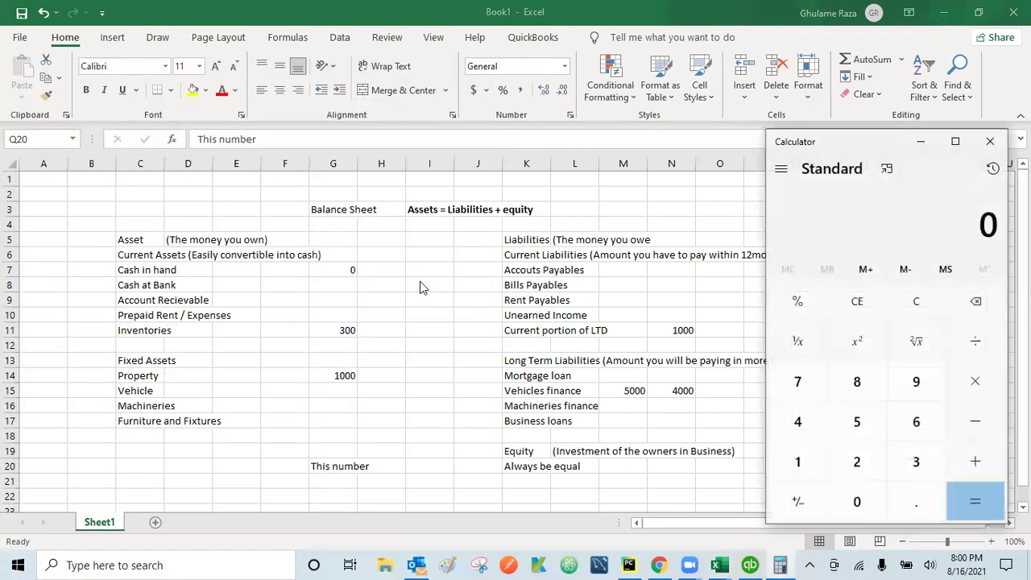
pyautogui.write('2200 - 1300')
pyautogui.press('Return')
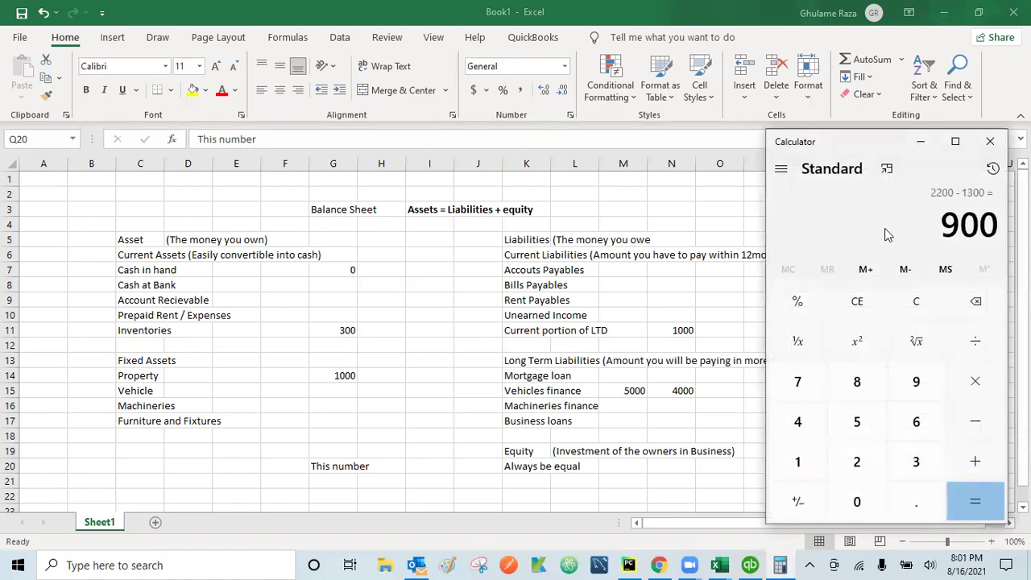
pyautogui.click(919, 144)
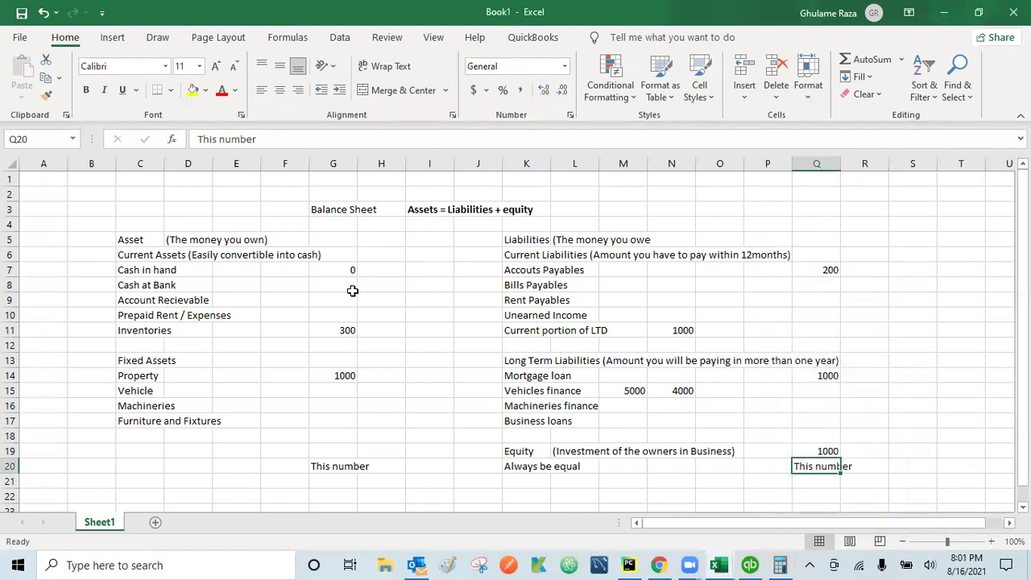
# Enter 900 as the Cash in hand amount in G7
pyautogui.click(344, 270)
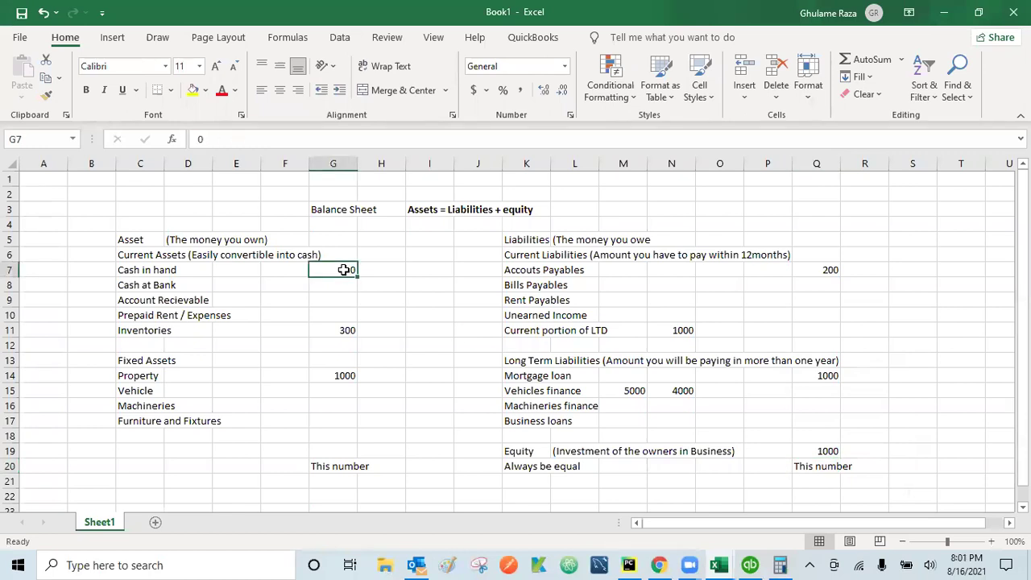
pyautogui.write('900')
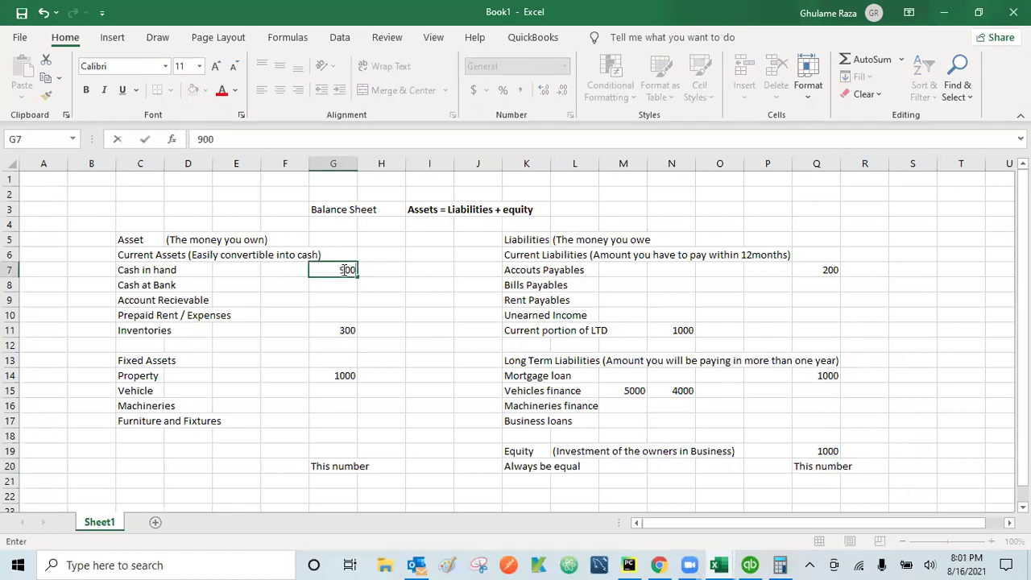
pyautogui.press('Return')
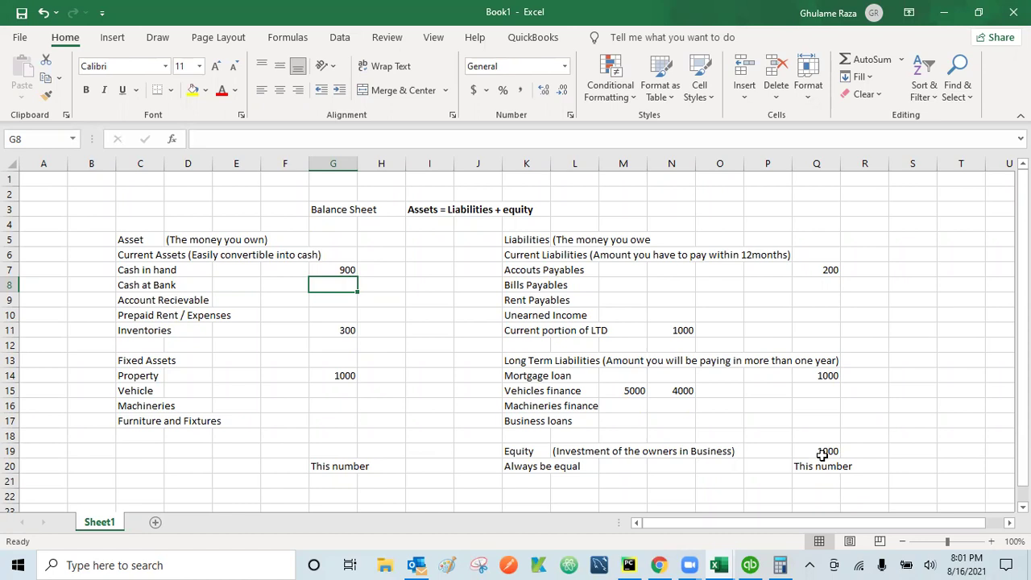
pyautogui.rightClick(104, 526)
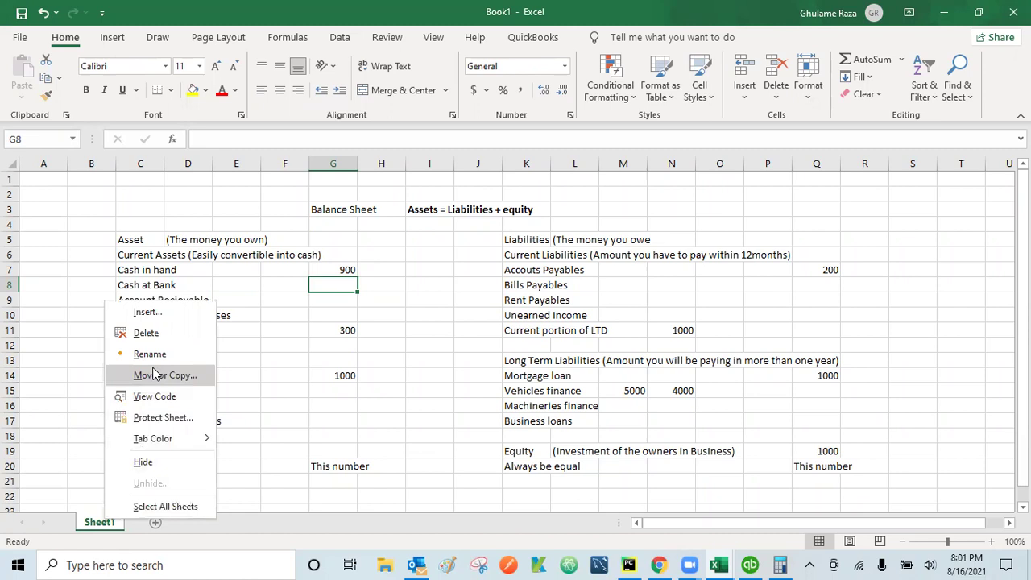
pyautogui.click(150, 354)
pyautogui.write('Balance Sheet')
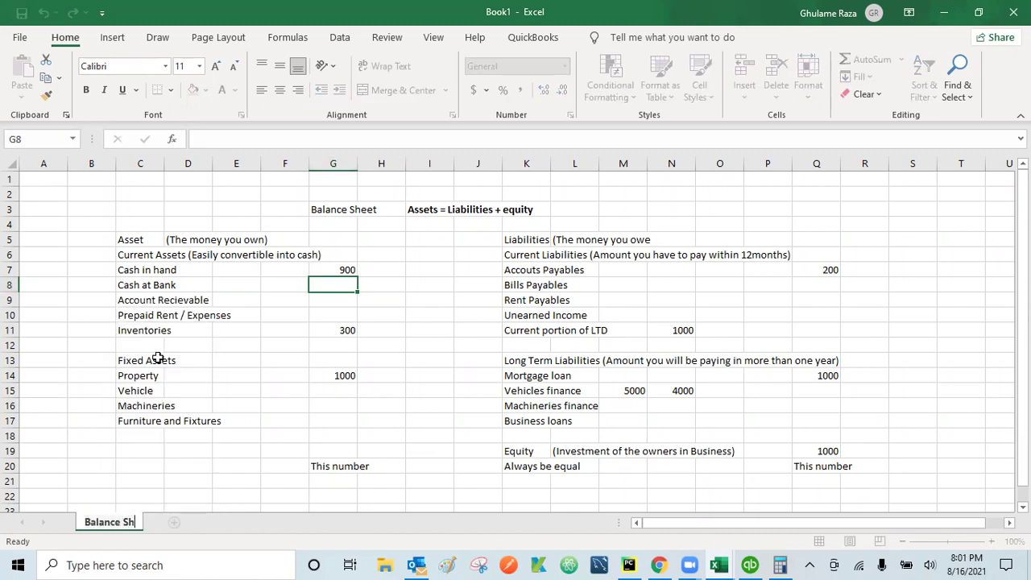
pyautogui.press('Return')
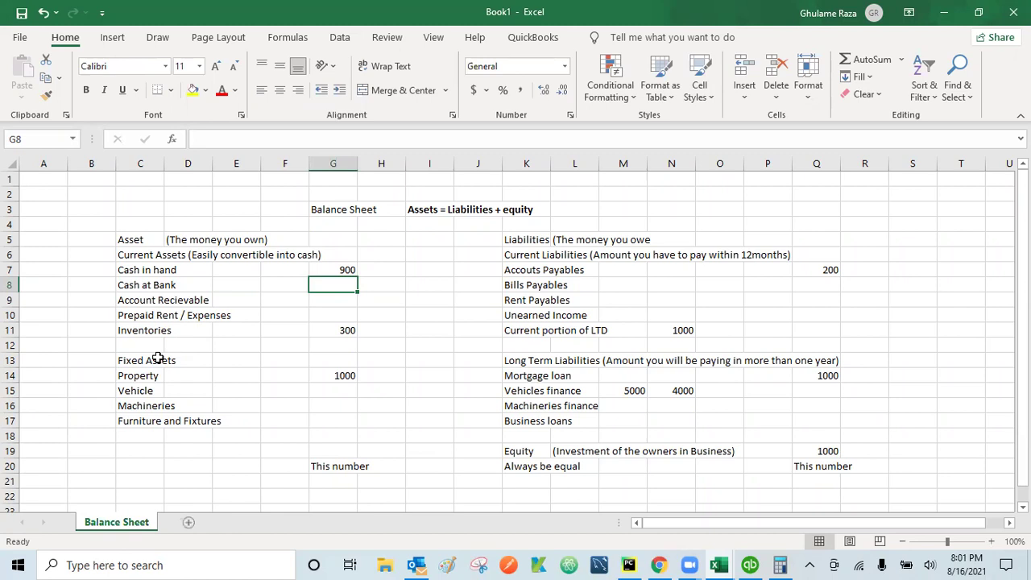
pyautogui.click(247, 486)
pyautogui.press('Left')
pyautogui.press('Left')
pyautogui.press('Left')
pyautogui.press('Left')
pyautogui.press('Down')
pyautogui.press('Down')
pyautogui.press('Down')
pyautogui.press('Down')
pyautogui.press('Down')
pyautogui.press('Up')
pyautogui.press('Up')
pyautogui.press('Up')
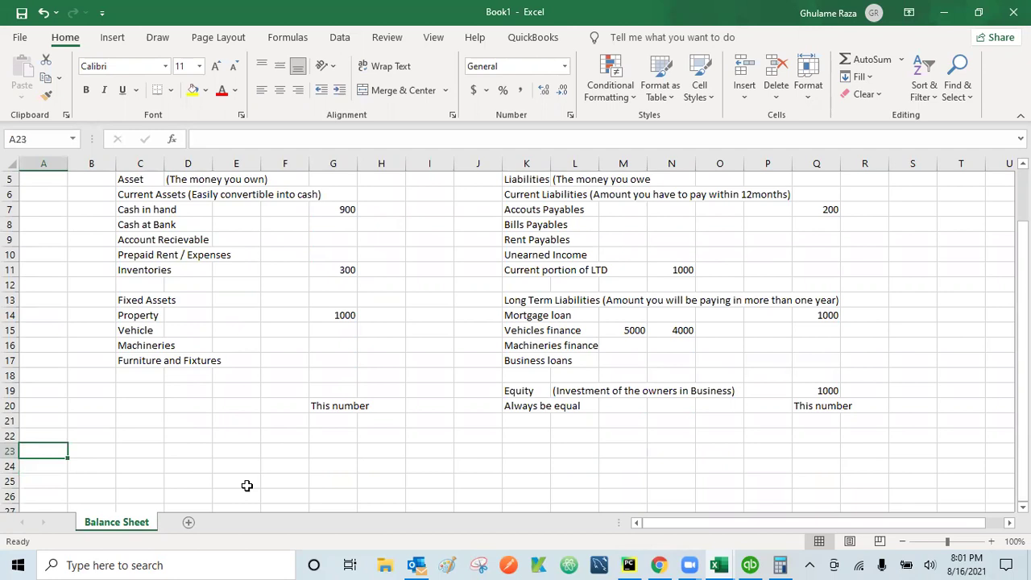
pyautogui.press('Right')
pyautogui.press('Right')
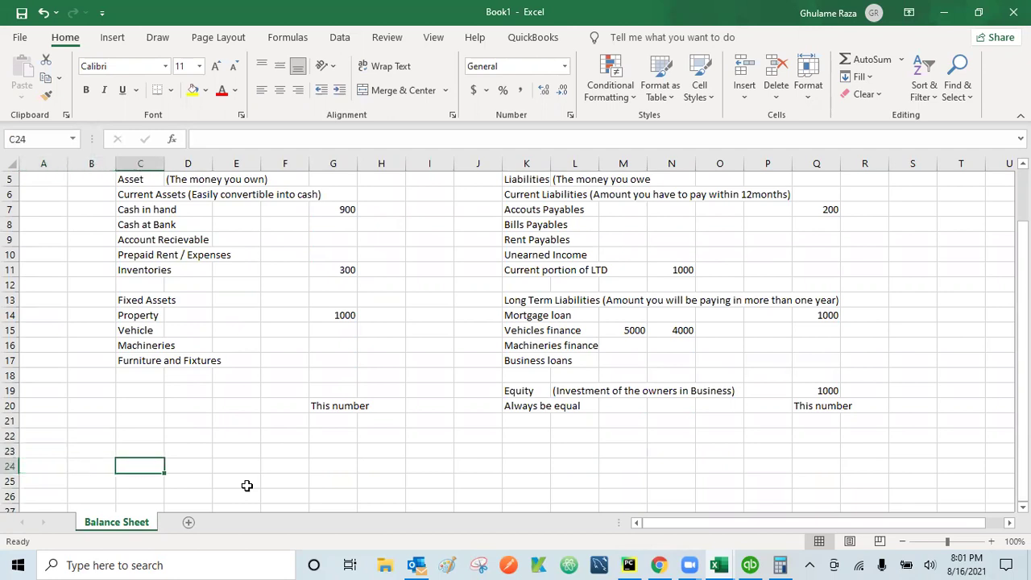
pyautogui.press('Up')
pyautogui.press('Up')
pyautogui.press('Up')
pyautogui.press('Up')
pyautogui.press('Up')
pyautogui.press('Up')
pyautogui.press('Up')
pyautogui.press('Up')
pyautogui.press('Up')
pyautogui.press('Up')
pyautogui.press('Up')
pyautogui.press('Up')
pyautogui.press('Up')
pyautogui.press('Up')
pyautogui.press('Up')
pyautogui.press('Up')
pyautogui.press('Up')
pyautogui.press('Up')
pyautogui.press('Up')
pyautogui.press('Up')
pyautogui.press('Down')
pyautogui.press('Down')
pyautogui.press('Down')
pyautogui.press('Down')
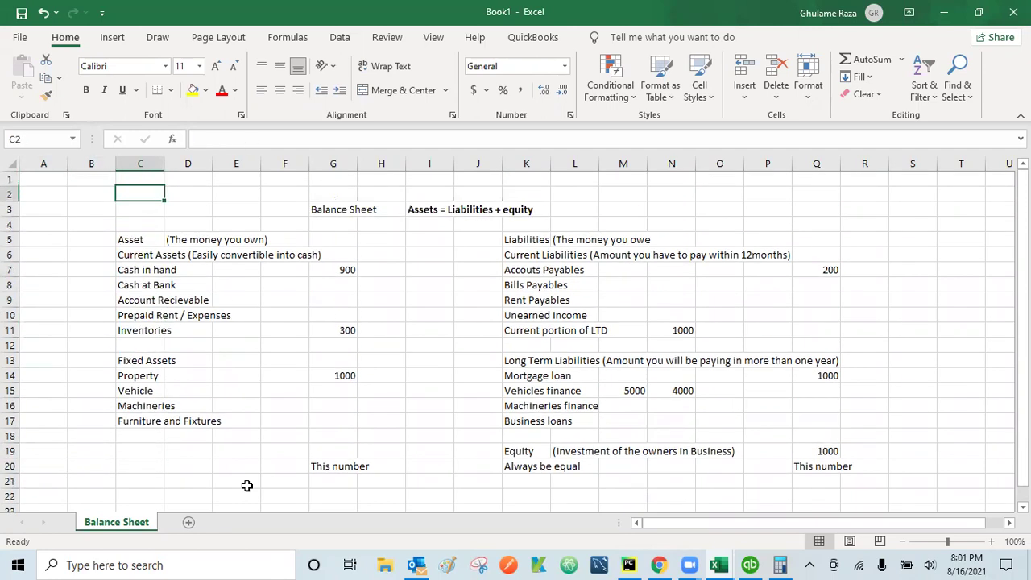
pyautogui.press('Up')
pyautogui.press('Up')
pyautogui.press('Down')
pyautogui.press('Down')
pyautogui.press('Down')
pyautogui.press('Down')
pyautogui.press('Down')
pyautogui.press('Down')
pyautogui.press('Down')
pyautogui.press('Down')
pyautogui.press('Down')
pyautogui.press('Down')
pyautogui.press('Down')
pyautogui.press('Down')
pyautogui.press('Down')
pyautogui.press('Down')
pyautogui.press('Down')
pyautogui.press('Down')
pyautogui.press('Down')
pyautogui.press('Down')
pyautogui.press('Down')
pyautogui.press('Down')
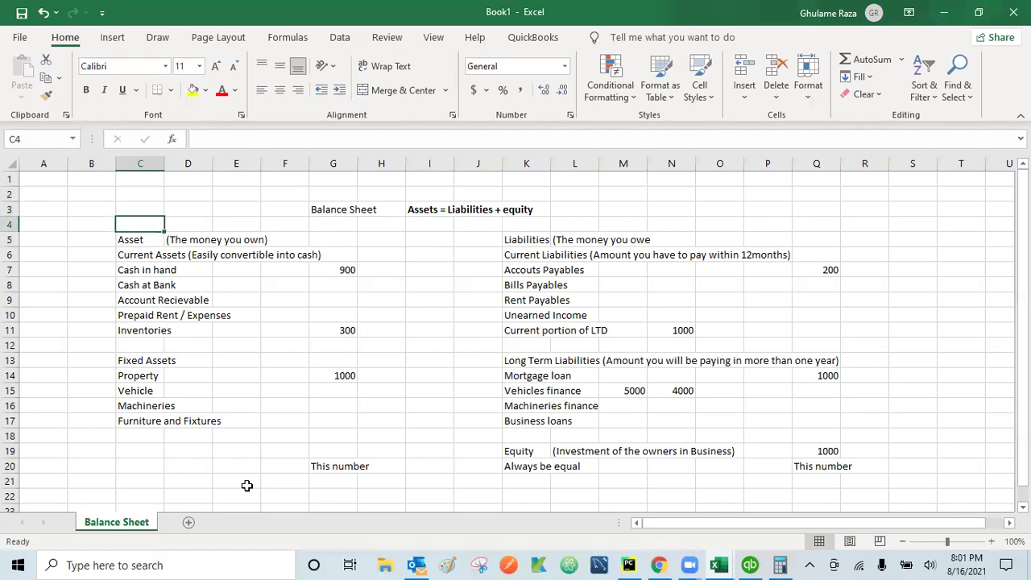
pyautogui.press('Up')
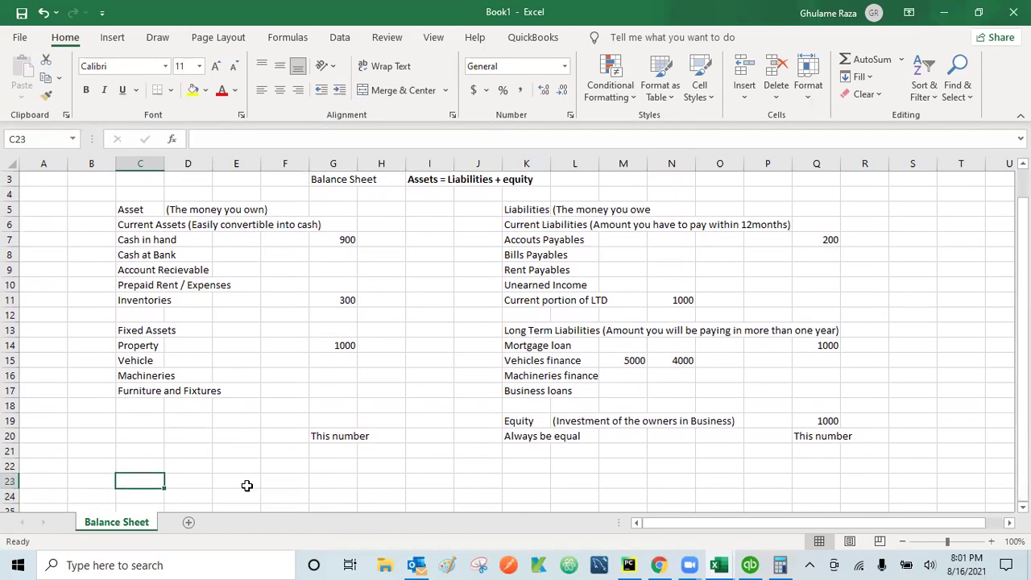
pyautogui.click(247, 485)
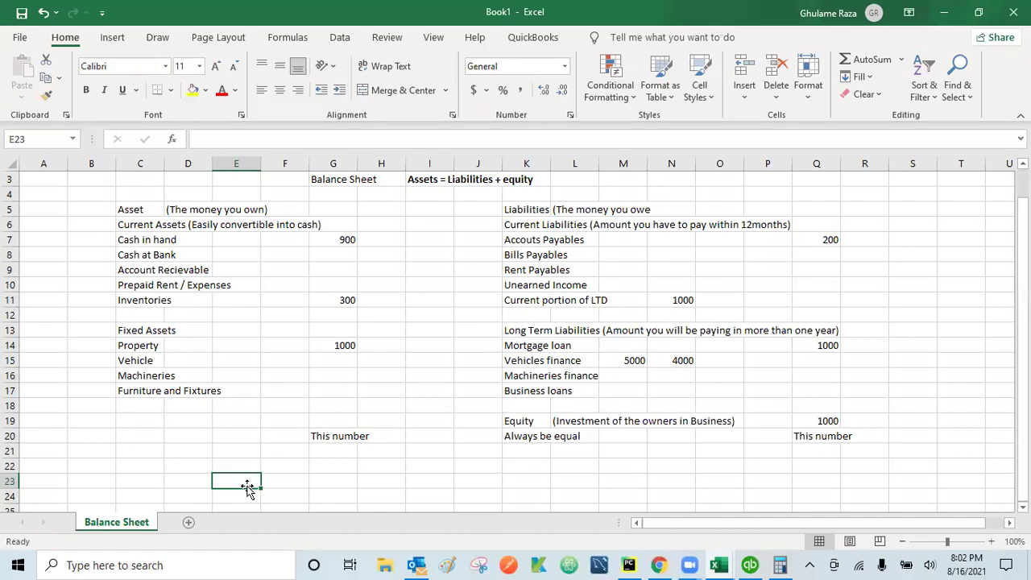
# Type the labels 'Assets' in D23 and 'Liabilities' in D24
pyautogui.press('Left')
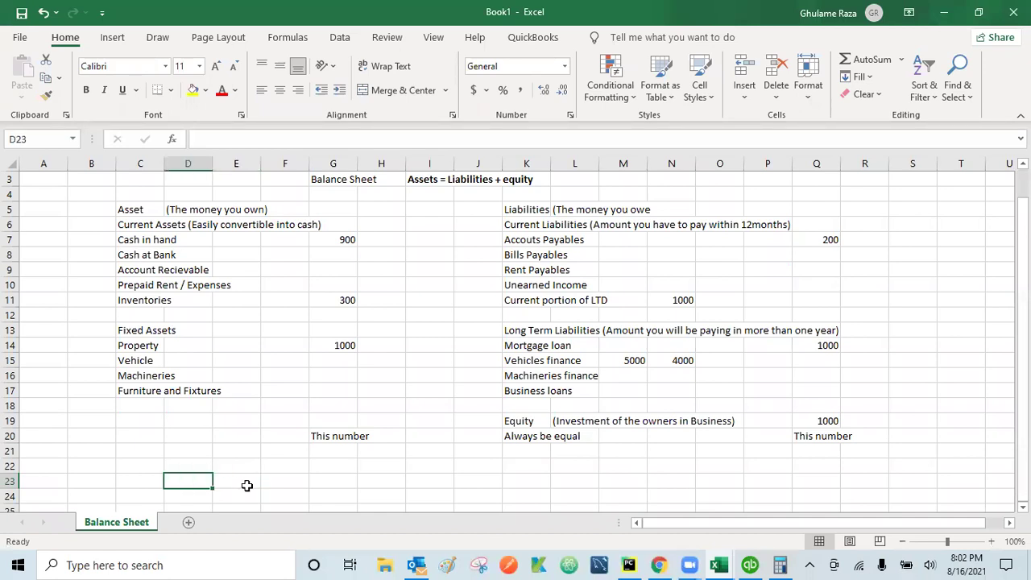
pyautogui.write('A')
pyautogui.press('BackSpace')
pyautogui.write('Assets')
pyautogui.press('Return')
pyautogui.write('Liabilities')
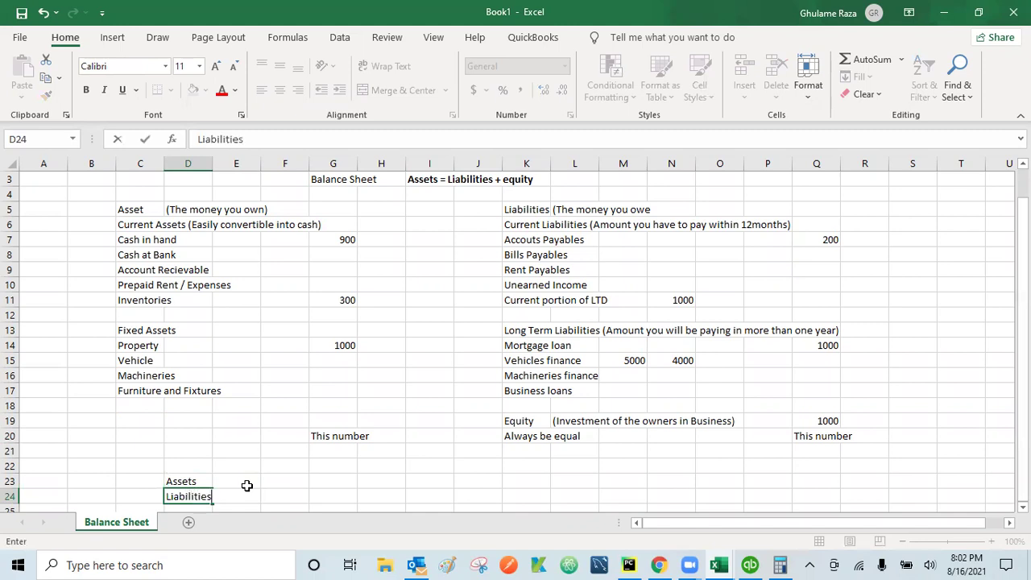
pyautogui.press('Return')
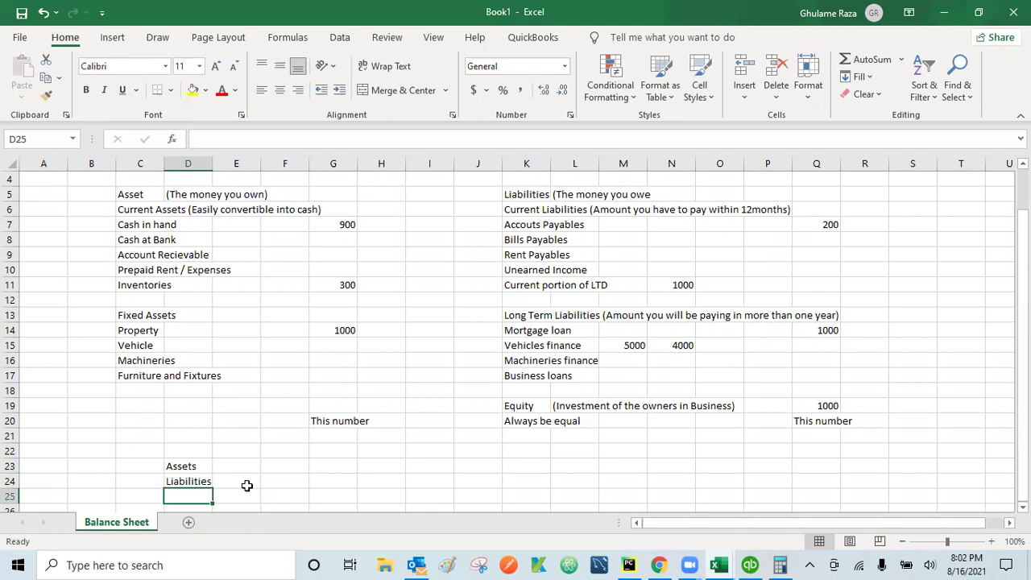
pyautogui.press('Up')
pyautogui.press('Up')
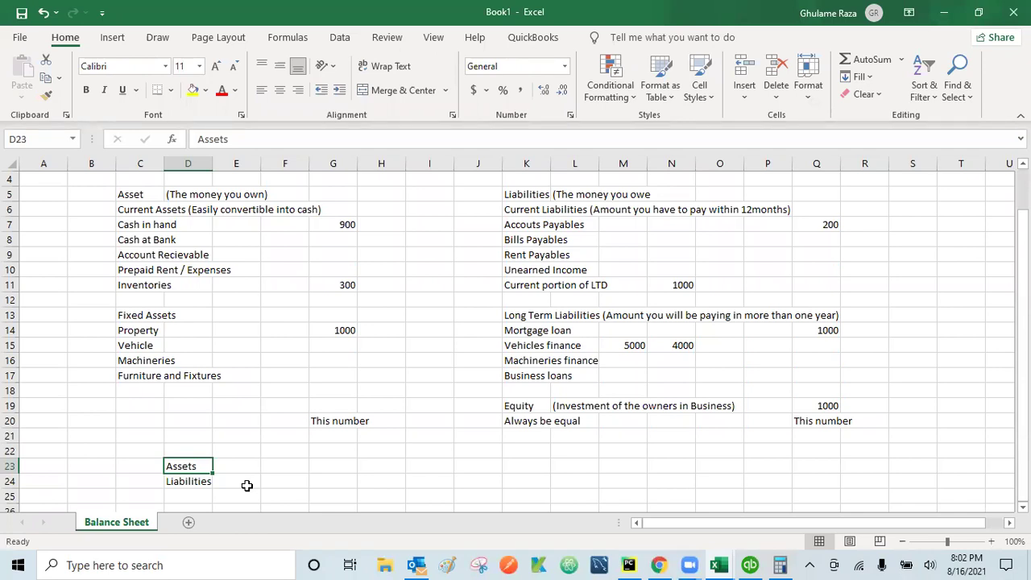
# Type 'Debit' in F23 and 'Credit' in F24 beside those labels
pyautogui.press('Right')
pyautogui.press('Right')
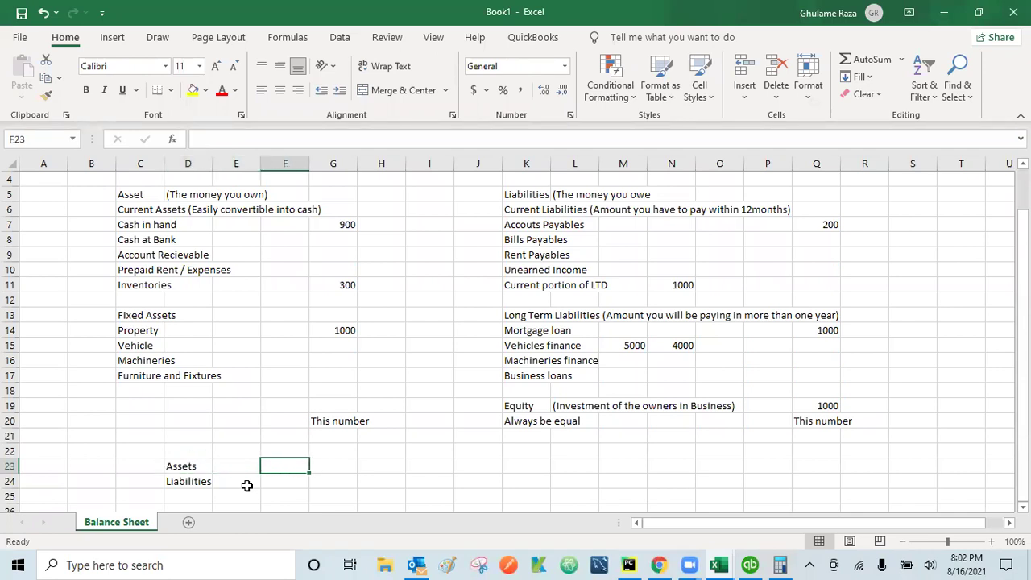
pyautogui.write('Debit')
pyautogui.press('Return')
pyautogui.write('Credit')
pyautogui.press('Return')
pyautogui.press('Up')
pyautogui.press('Up')
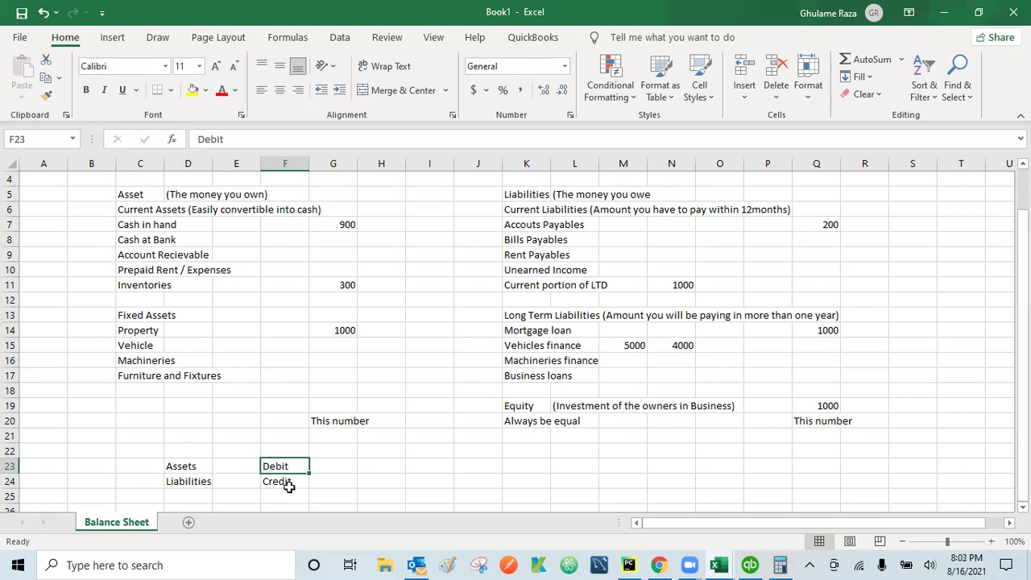
# Enter the heading 'AID' in H23
pyautogui.click(188, 467)
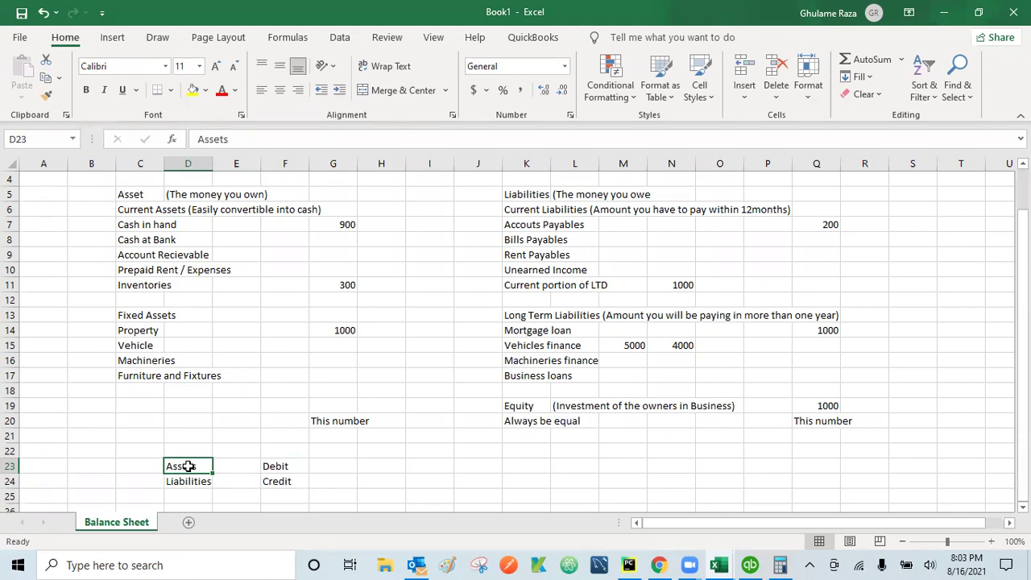
pyautogui.press('Down')
pyautogui.press('Down')
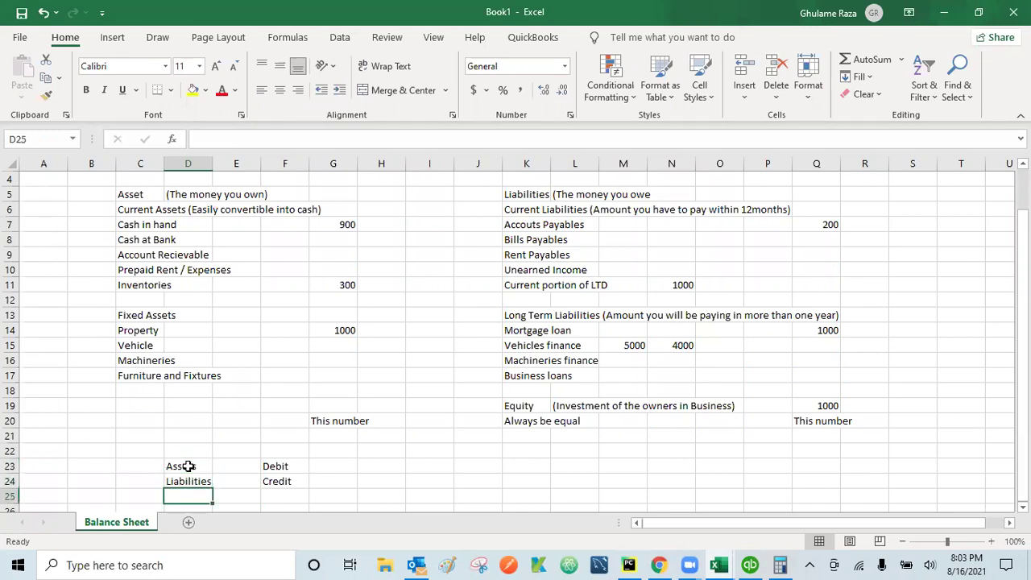
pyautogui.press('Right')
pyautogui.press('Right')
pyautogui.press('Right')
pyautogui.press('Right')
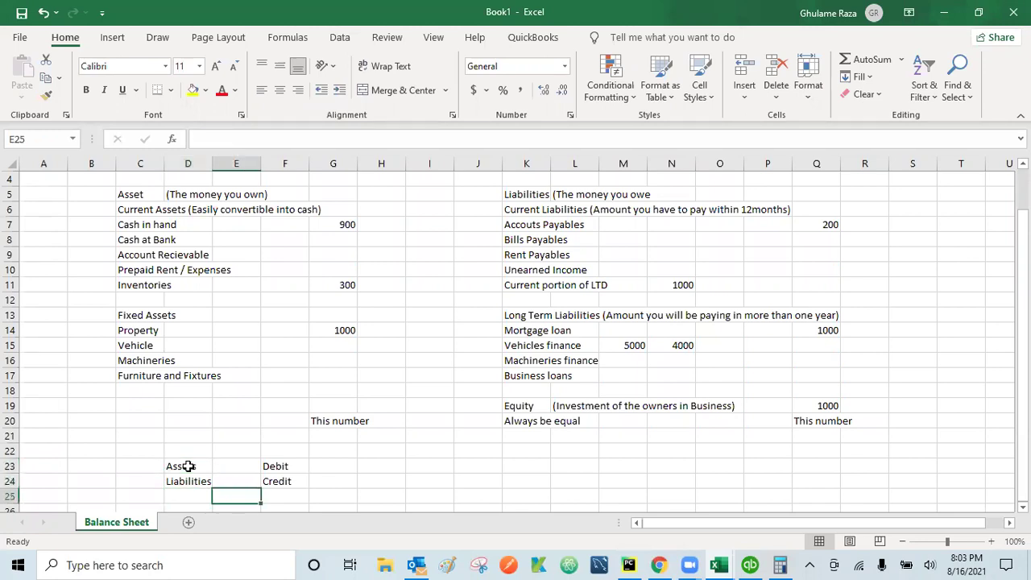
pyautogui.press('Left')
pyautogui.press('Left')
pyautogui.press('Left')
pyautogui.press('Left')
pyautogui.press('Left')
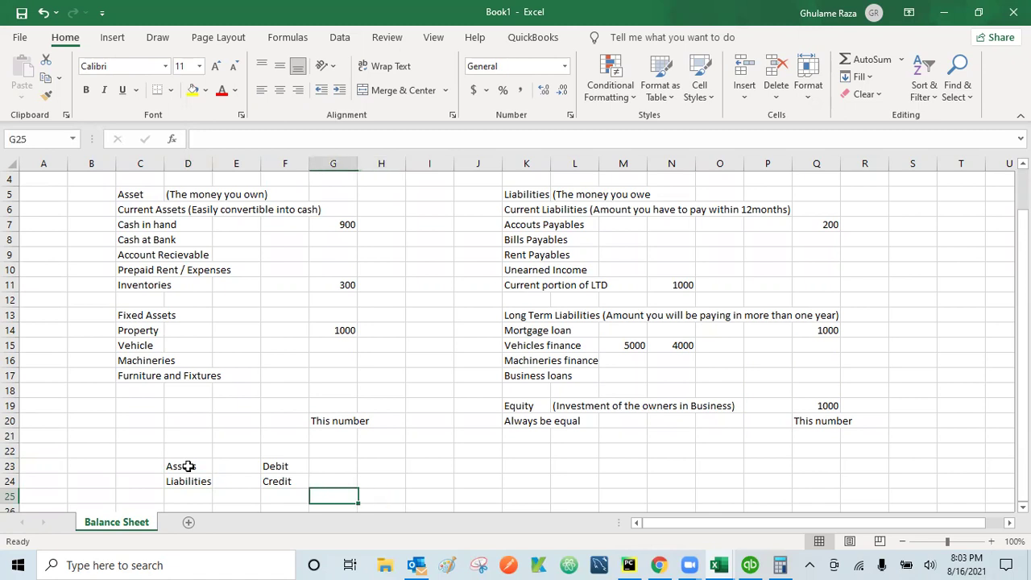
pyautogui.press('Right')
pyautogui.press('Right')
pyautogui.press('Right')
pyautogui.press('Right')
pyautogui.press('Right')
pyautogui.press('Up')
pyautogui.press('Up')
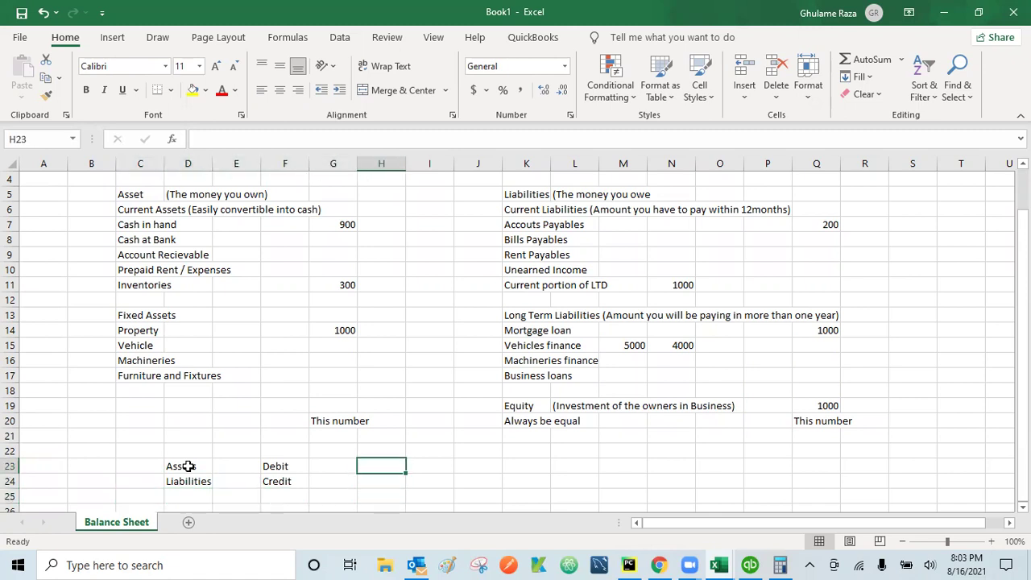
pyautogui.write('AID')
pyautogui.press('Return')
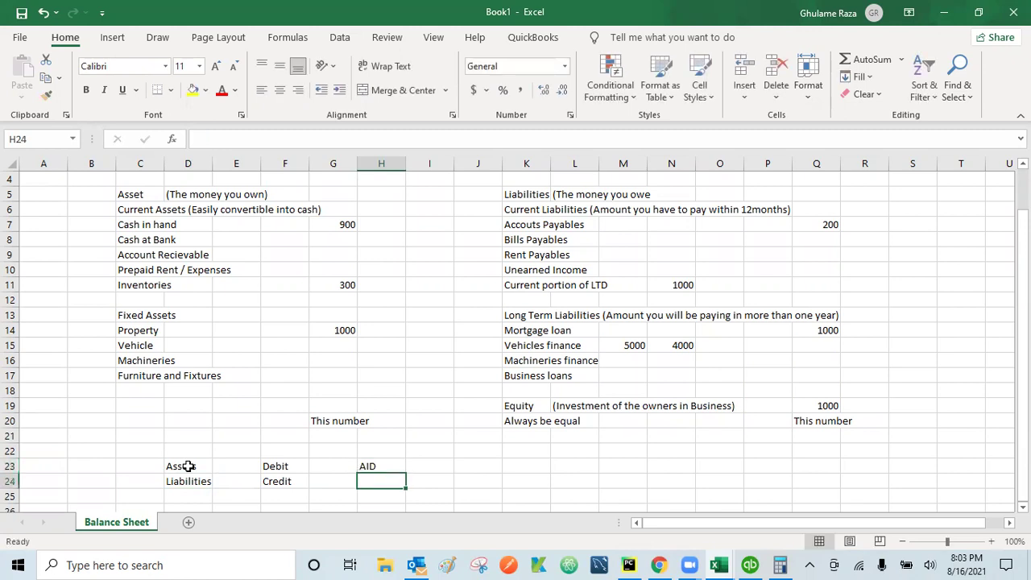
# Enter the rule 'Asset increase it's Debit' in H24
pyautogui.write('Asset ')
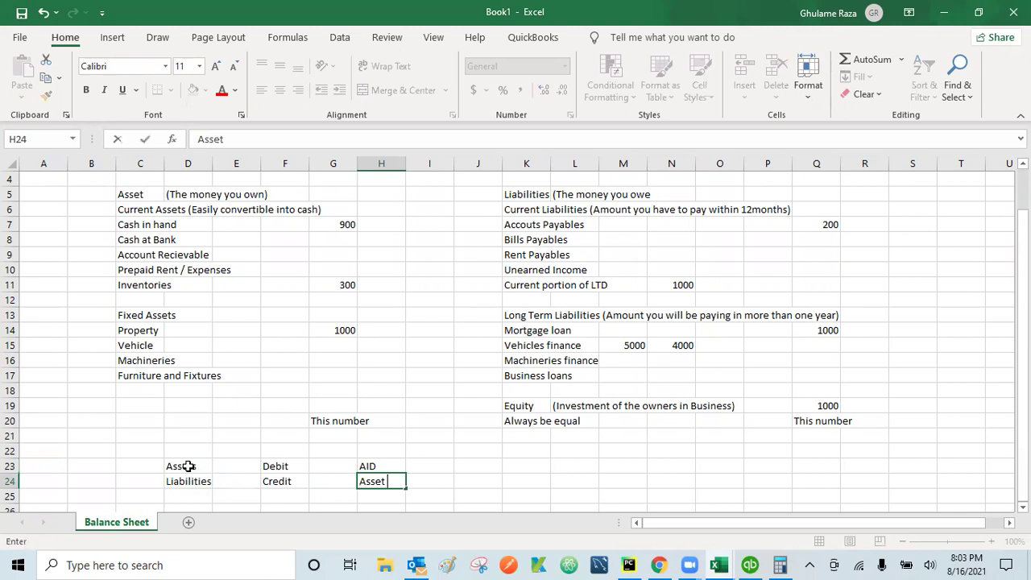
pyautogui.write("increase it's")
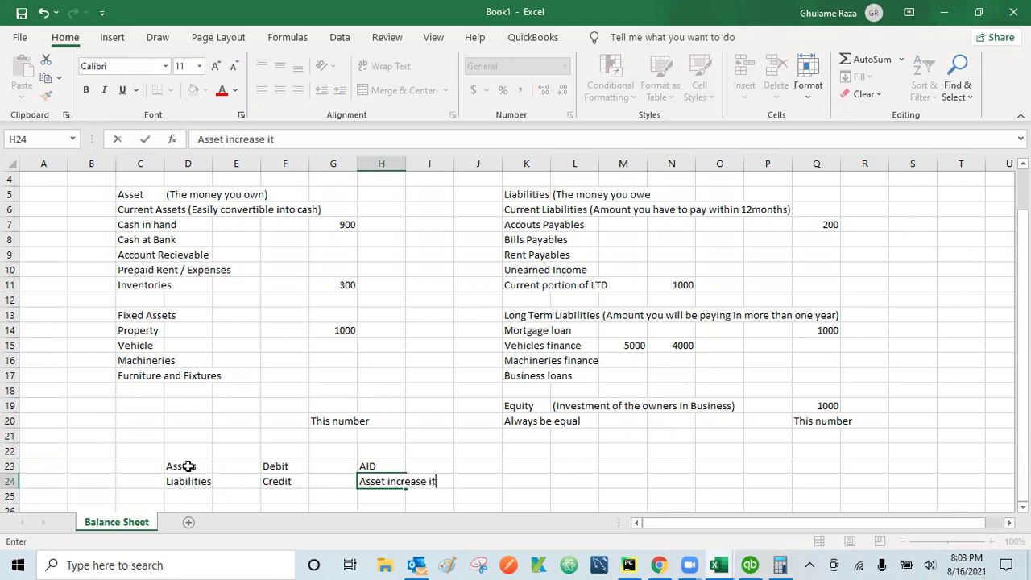
pyautogui.write(' Debit')
pyautogui.press('Left')
pyautogui.press('Right')
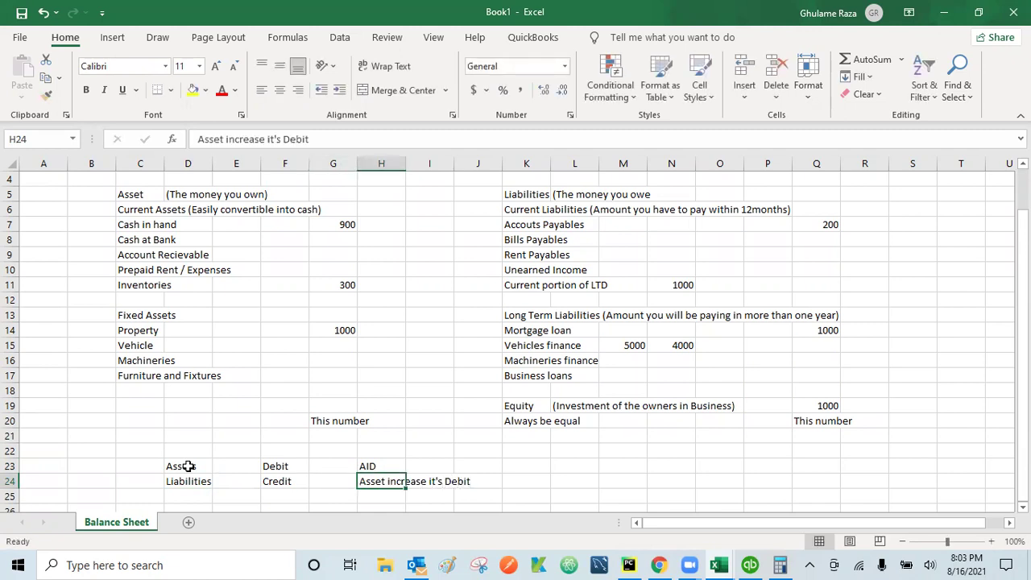
# Bold the A, I and D key letters in the H24 rule text
pyautogui.doubleClick(362, 481)
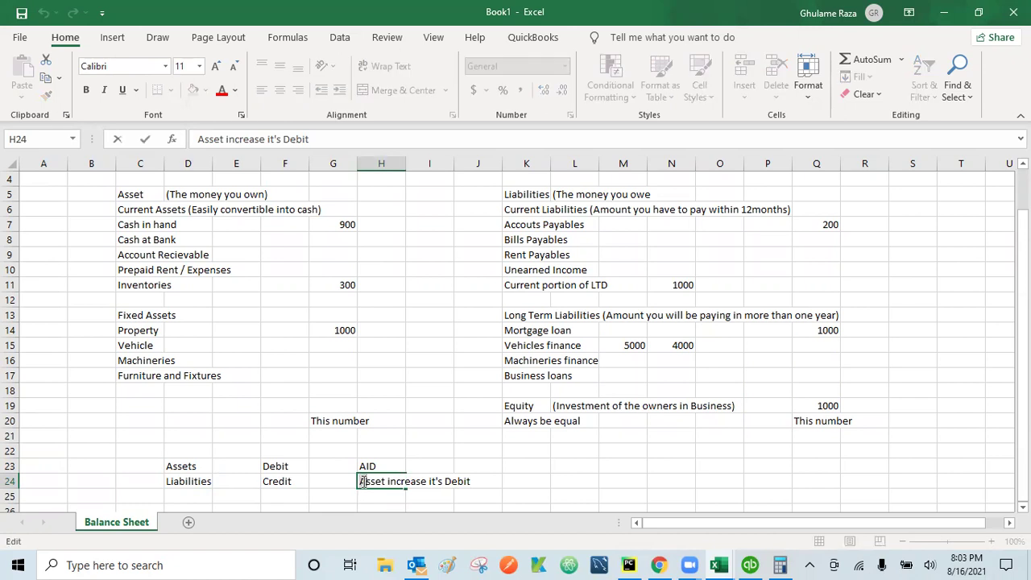
pyautogui.hotkey('ctrl', 'b')
pyautogui.press('Right')
pyautogui.press('Right')
pyautogui.press('Right')
pyautogui.press('Right')
pyautogui.press('Right')
pyautogui.press('Right')
pyautogui.hotkey('ctrl', 'b')
pyautogui.press('Right')
pyautogui.press('Right')
pyautogui.press('Right')
pyautogui.press('Right')
pyautogui.press('Right')
pyautogui.press('Right')
pyautogui.press('Right')
pyautogui.press('Right')
pyautogui.press('Right')
pyautogui.press('Right')
pyautogui.press('Right')
pyautogui.hotkey('shift', 'Right')
pyautogui.hotkey('shift', 'Right')
pyautogui.hotkey('shift', 'Left')
pyautogui.hotkey('ctrl', 'b')
pyautogui.click(438, 453)
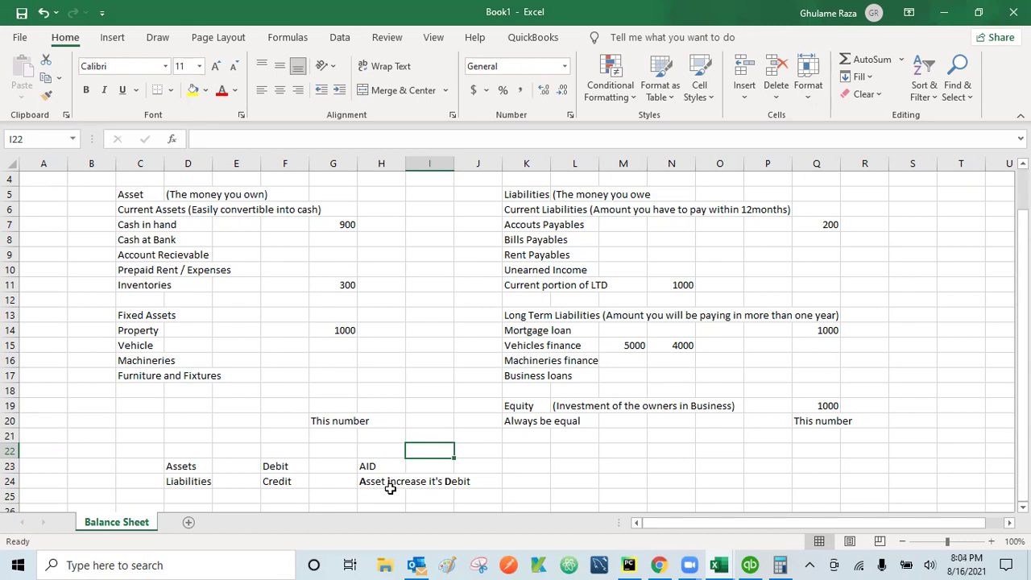
# Type 'Asset decrease it's Credit' into H25 below the increase rule
pyautogui.click(190, 477)
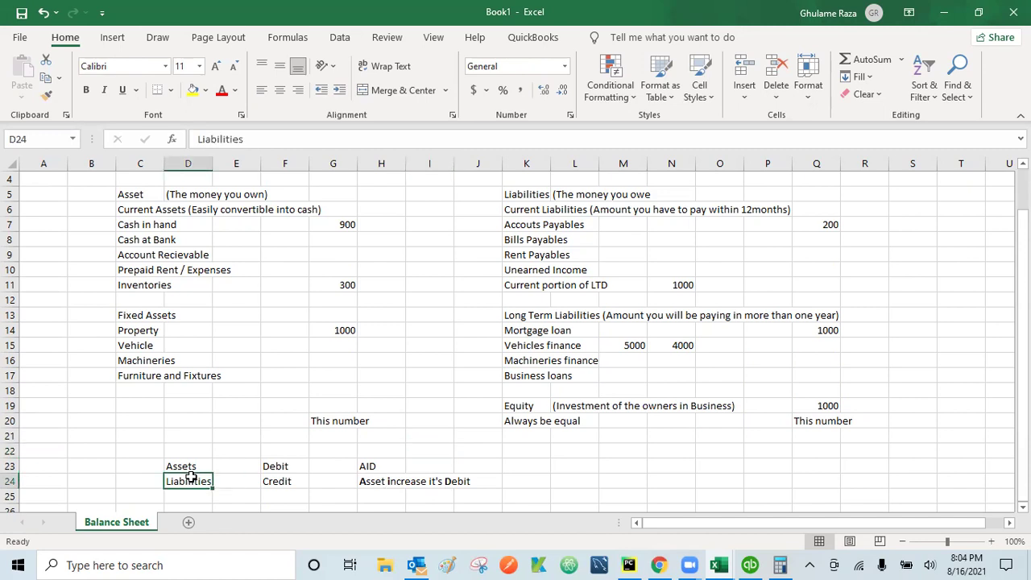
pyautogui.press('Right')
pyautogui.press('Right')
pyautogui.press('Right')
pyautogui.press('Right')
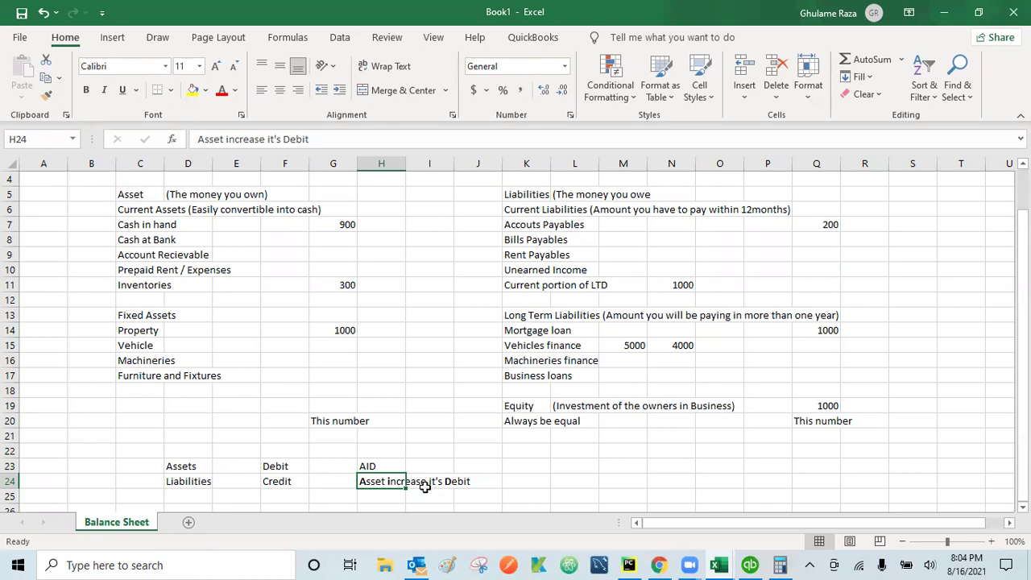
pyautogui.scroll(-1, 425, 486)
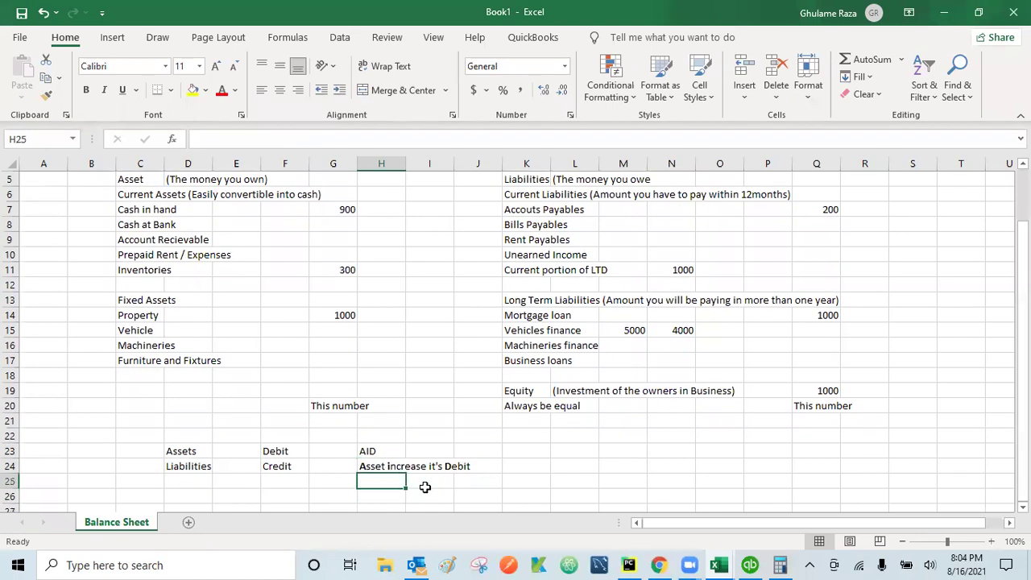
pyautogui.press('Down')
pyautogui.write('Asset ')
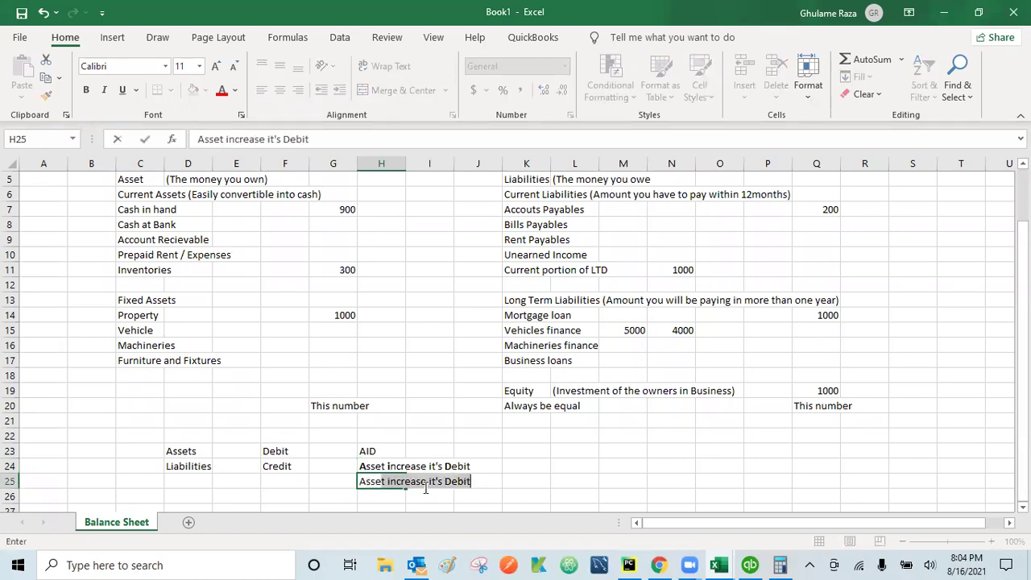
pyautogui.write('decree')
pyautogui.press('BackSpace')
pyautogui.press('BackSpace')
pyautogui.press('BackSpace')
pyautogui.write("rease it's")
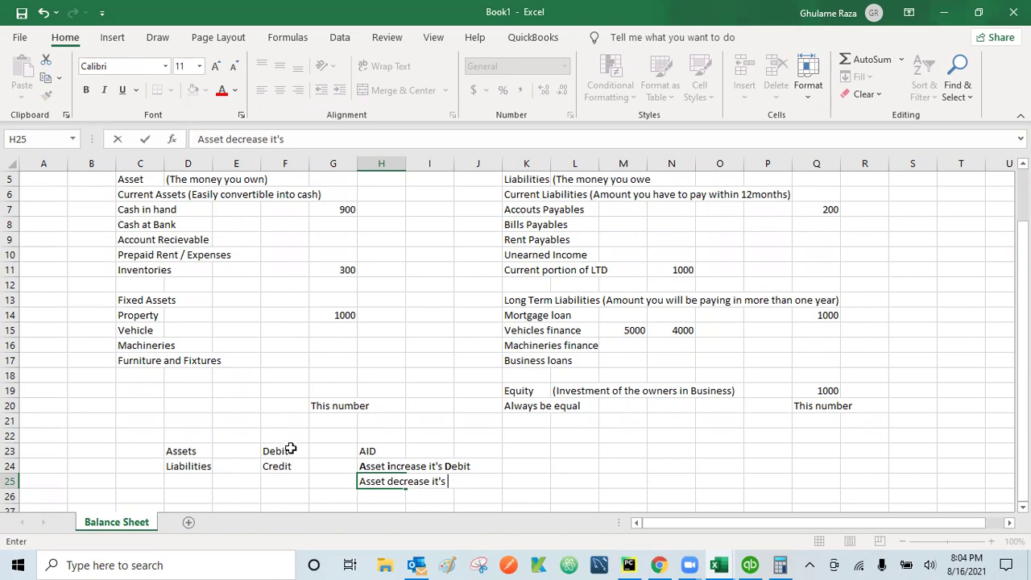
pyautogui.write('Credit')
pyautogui.press('Return')
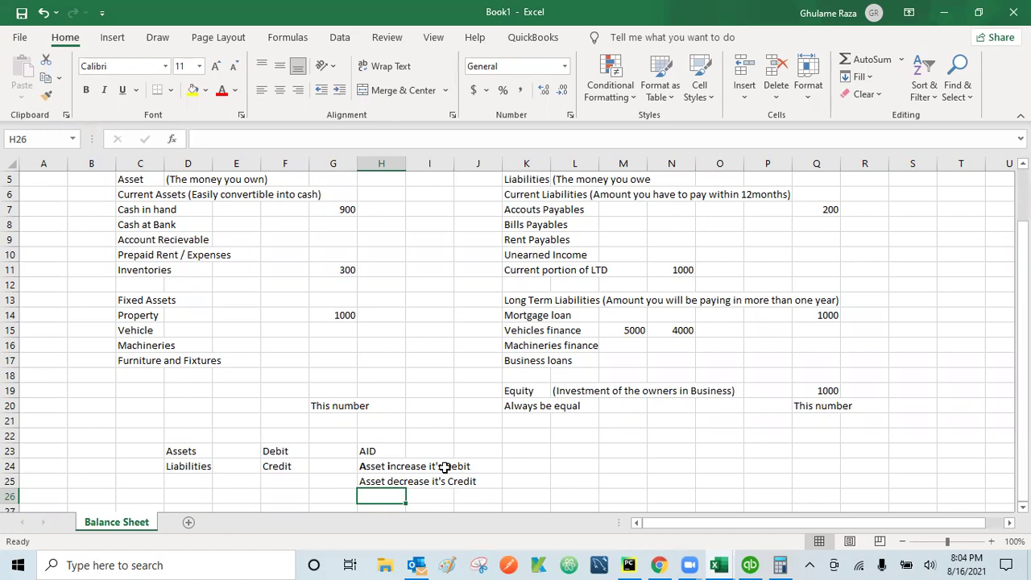
# Enter the rule 'Liabilities increase it's Credit' in H26
pyautogui.write("Liabilities increase it's")
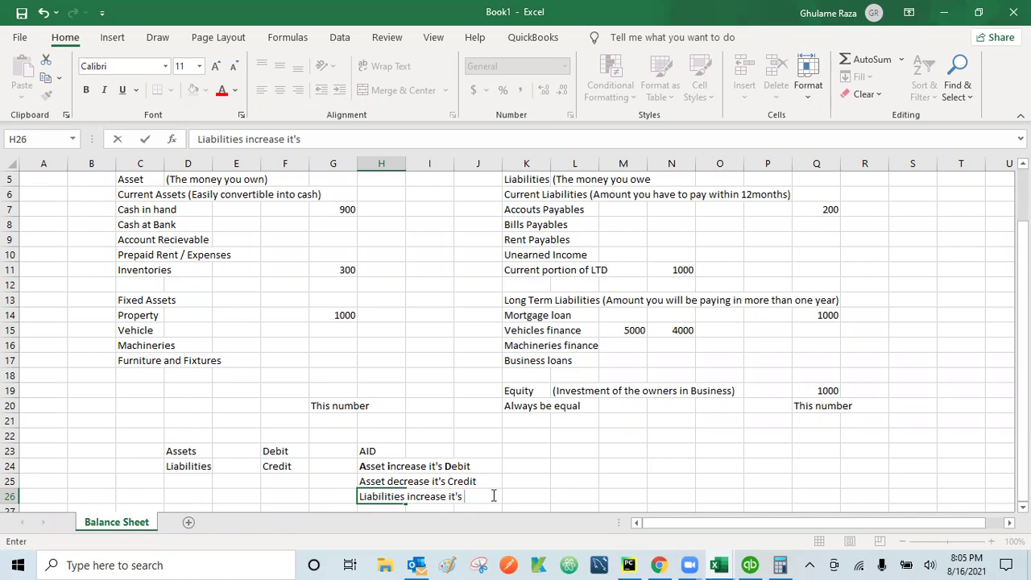
pyautogui.write('edit')
pyautogui.press('Return')
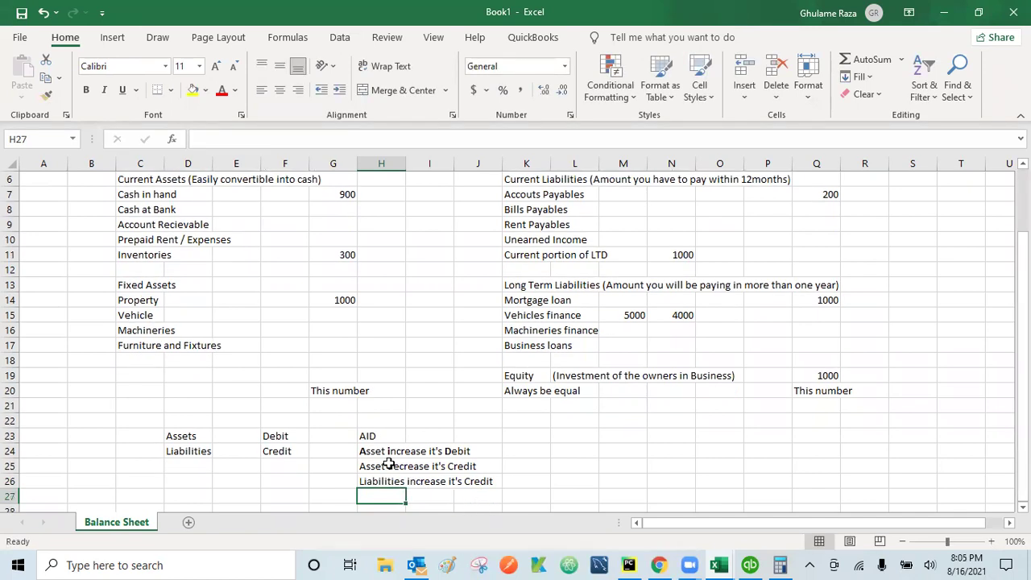
pyautogui.click(458, 505)
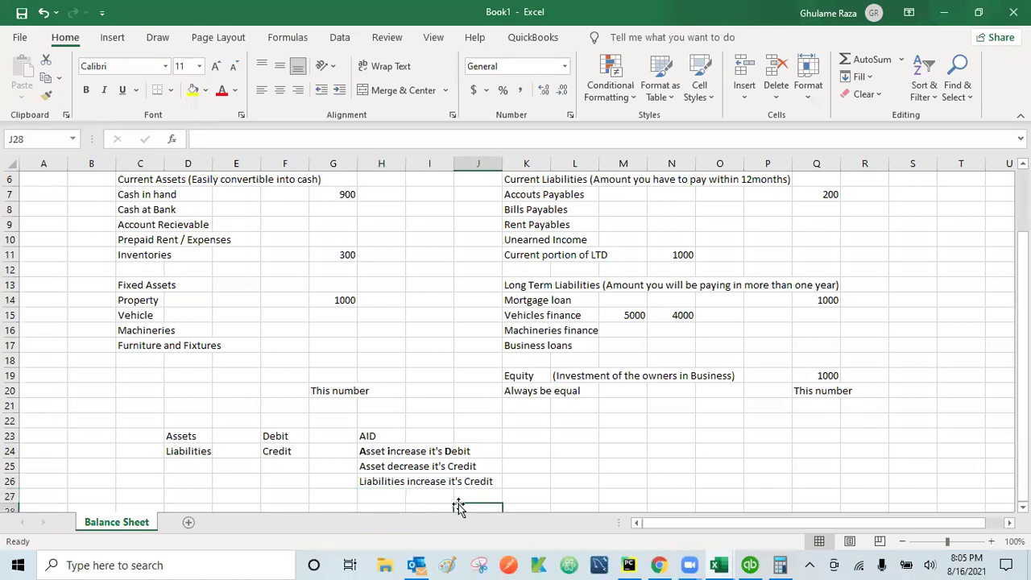
pyautogui.click(363, 481)
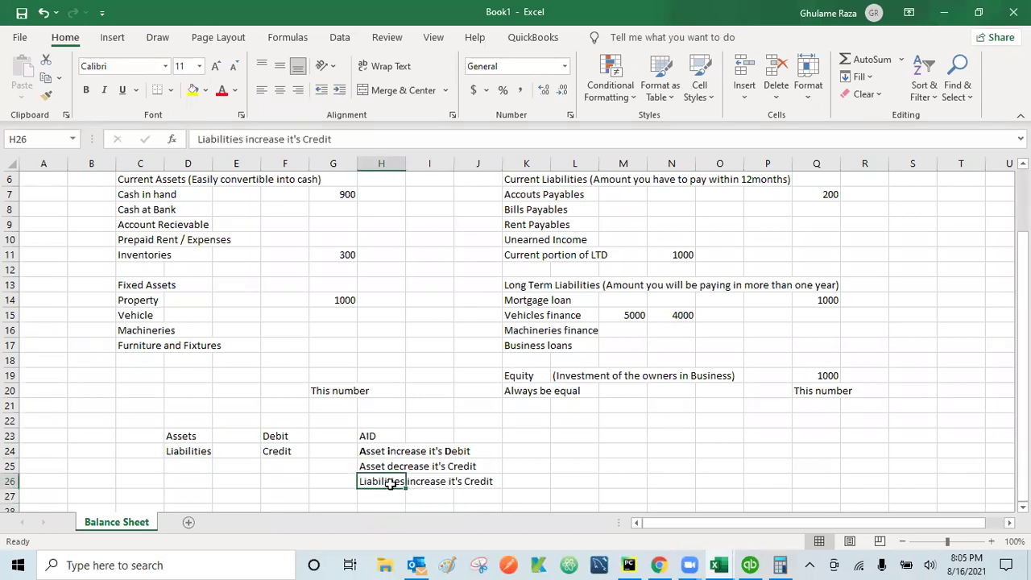
# Type 'Liabilities decreases it's Debit' into H27
pyautogui.click(376, 498)
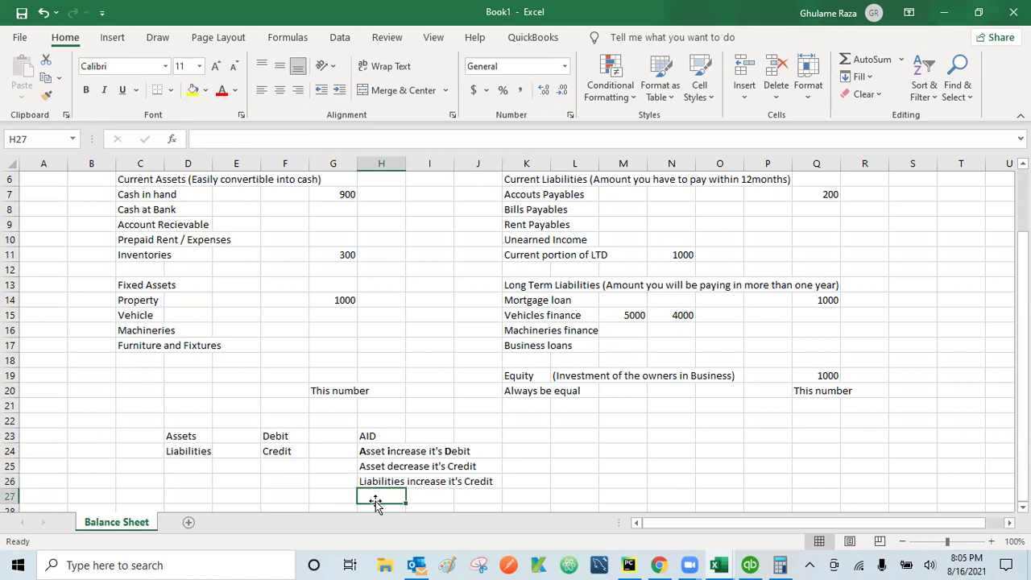
pyautogui.write('Liabiliti')
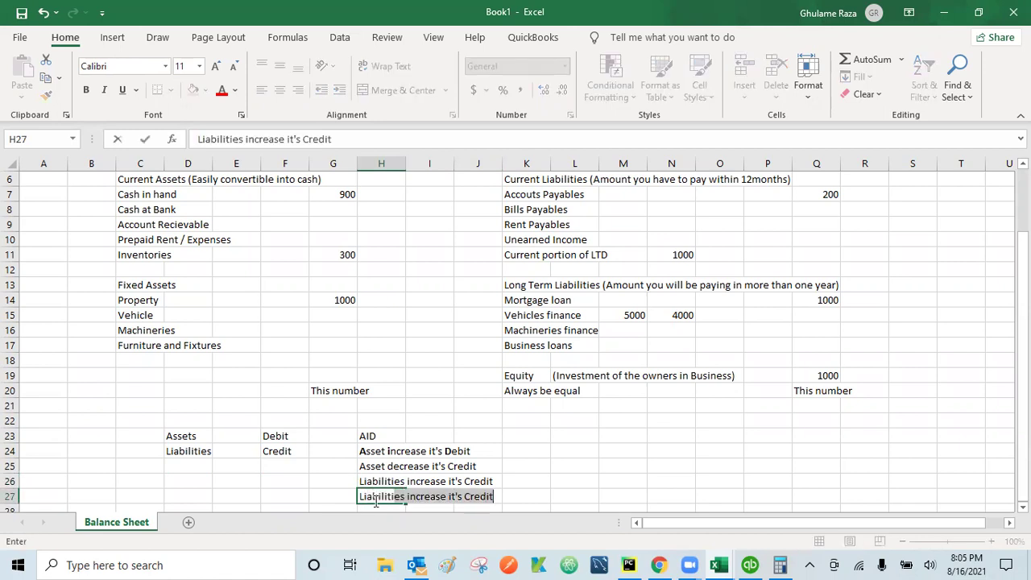
pyautogui.write('es de')
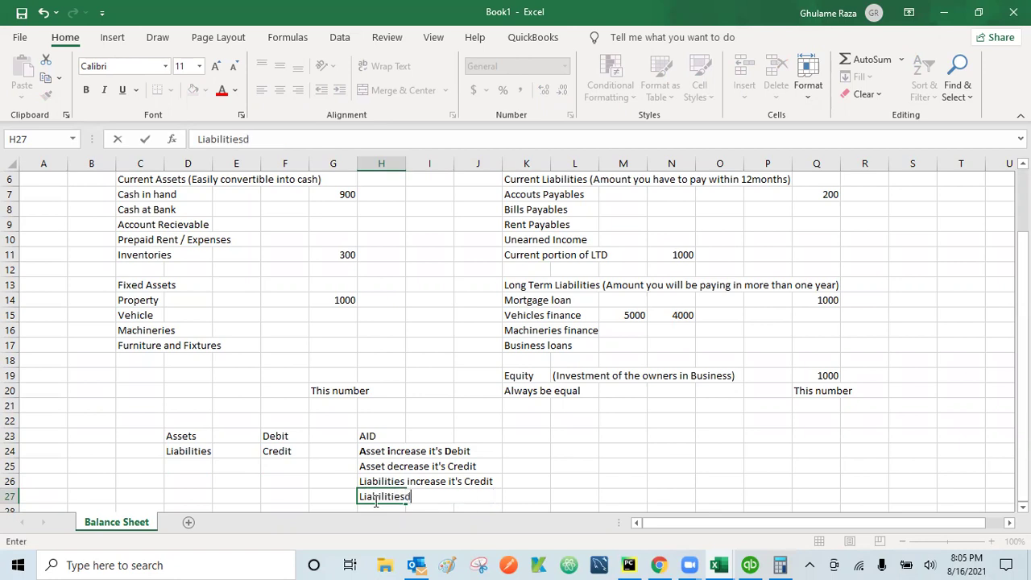
pyautogui.press('BackSpace')
pyautogui.press('BackSpace')
pyautogui.write("decreases it's ")
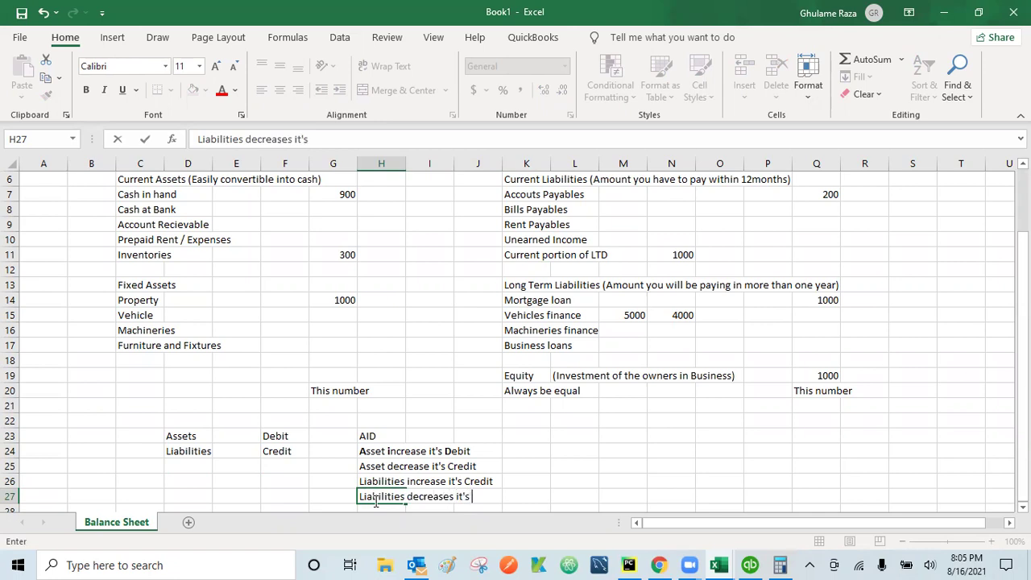
pyautogui.write('Debit')
pyautogui.press('Return')
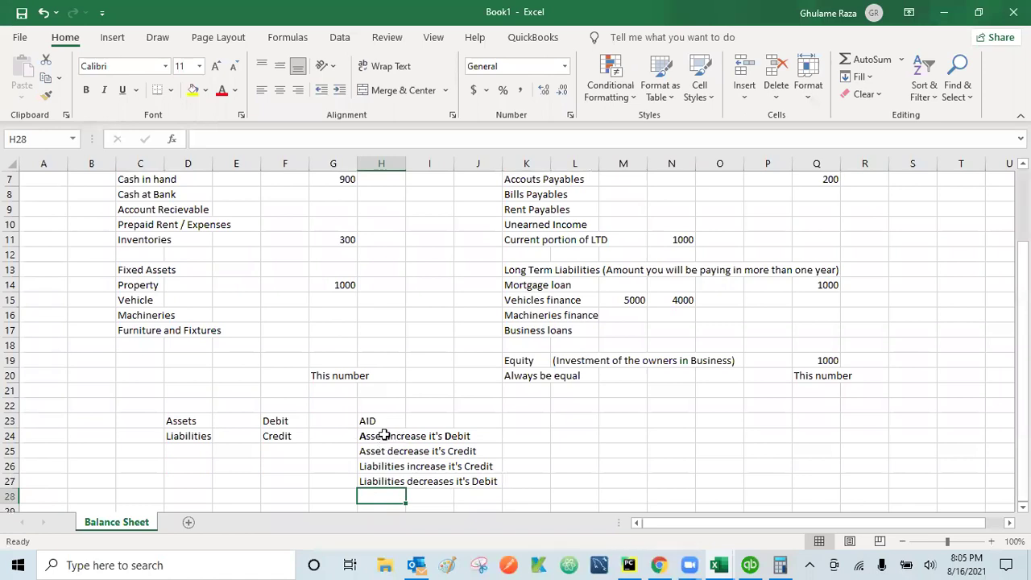
# Bold the AID heading in H23
pyautogui.click(368, 418)
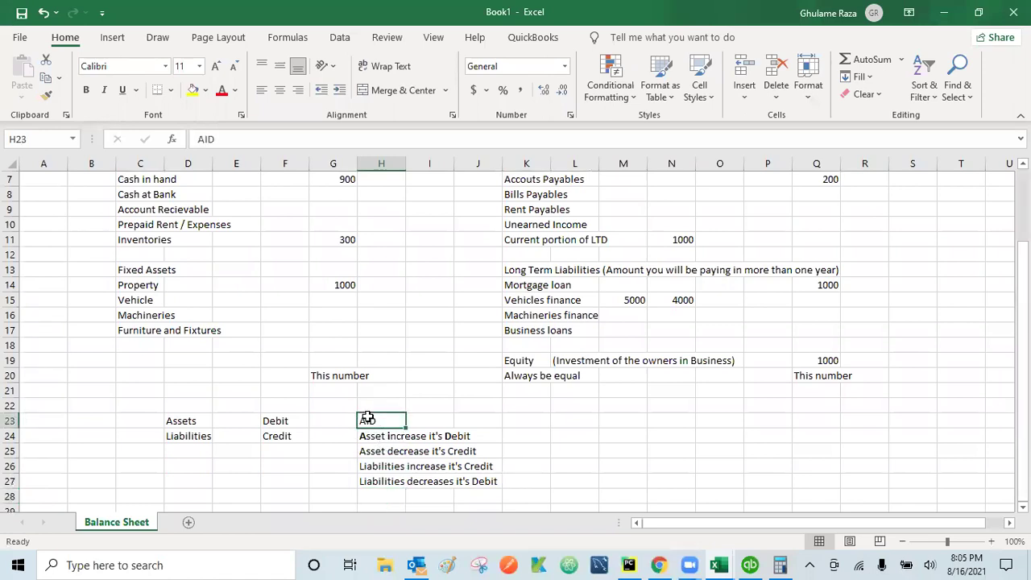
pyautogui.hotkey('ctrl', 'b')
pyautogui.press('Down')
pyautogui.press('Down')
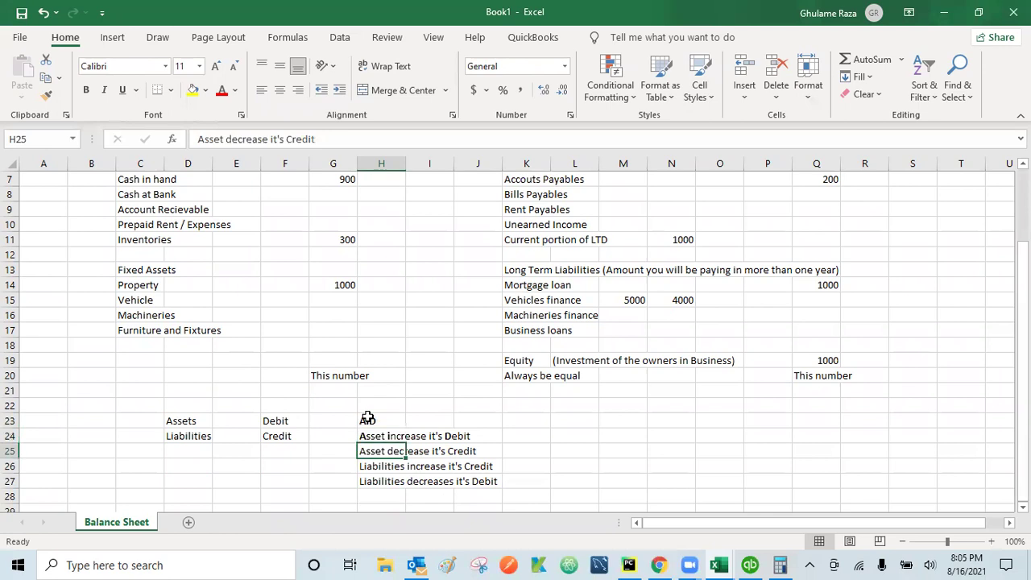
pyautogui.press('Down')
pyautogui.press('Down')
pyautogui.press('Down')
pyautogui.press('Down')
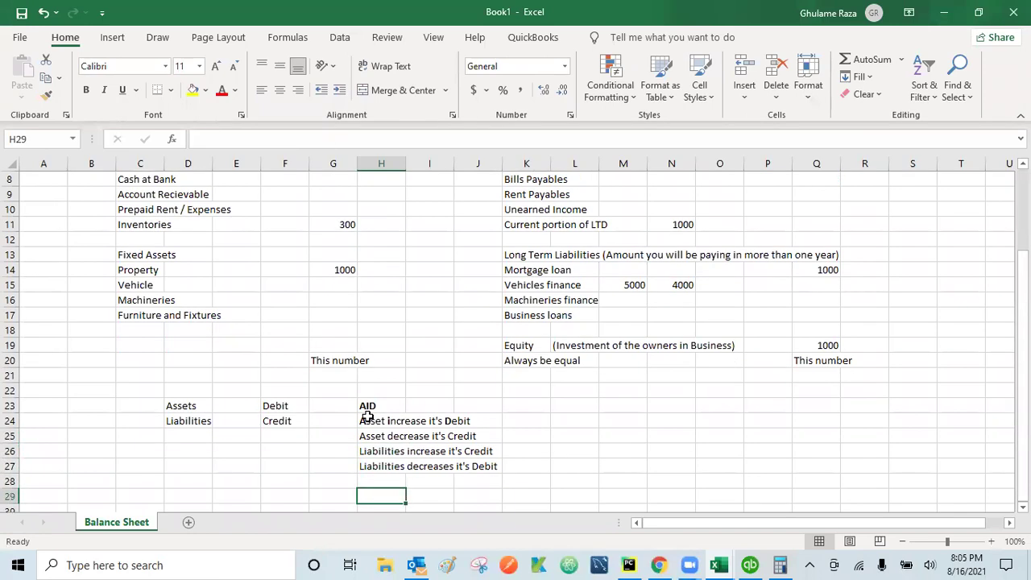
pyautogui.press('Left')
pyautogui.press('Left')
pyautogui.press('Left')
pyautogui.press('Left')
pyautogui.press('Left')
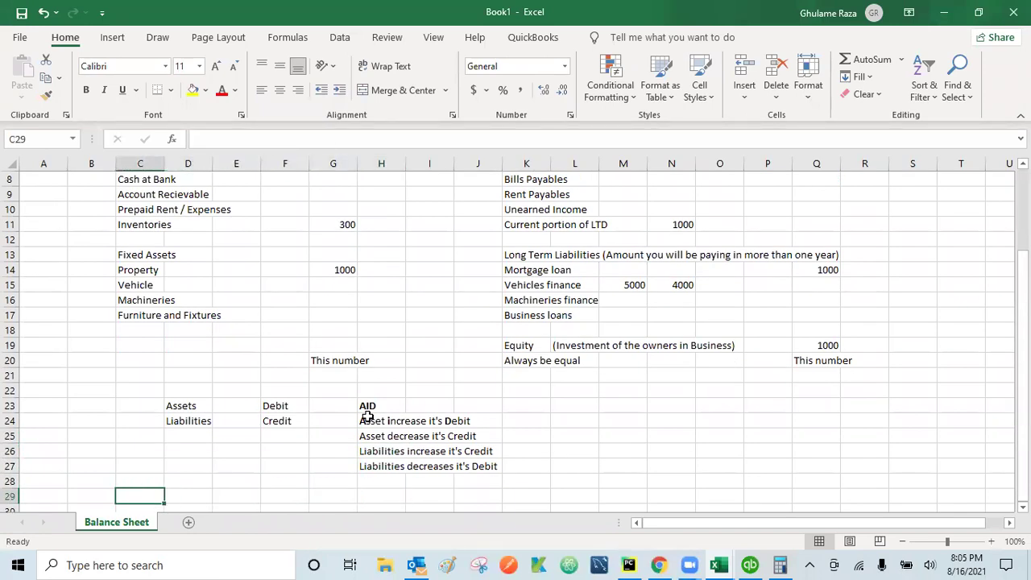
pyautogui.press('Up')
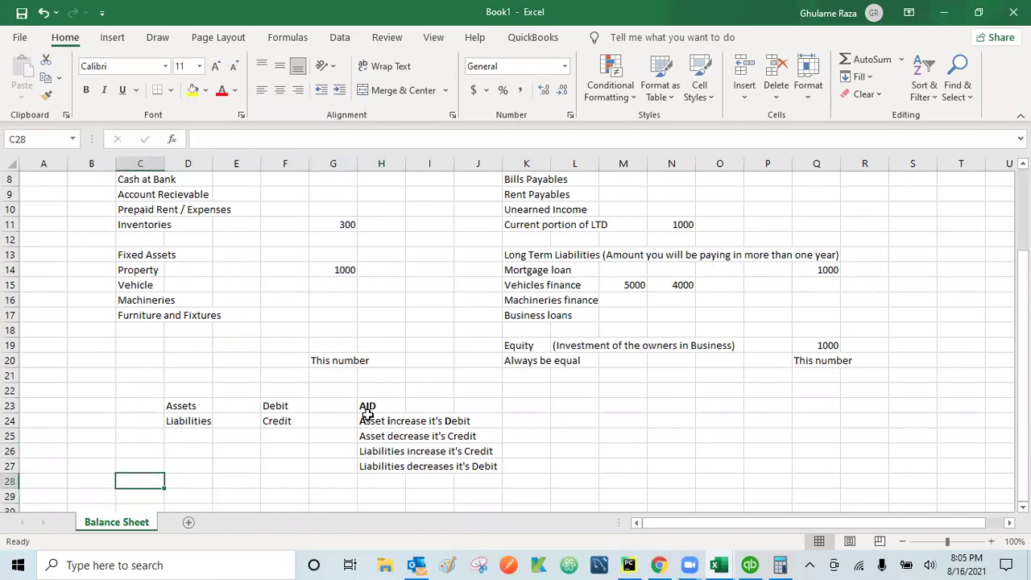
# Label C28 'Buying' and K28 'Selling'
pyautogui.write('Buying')
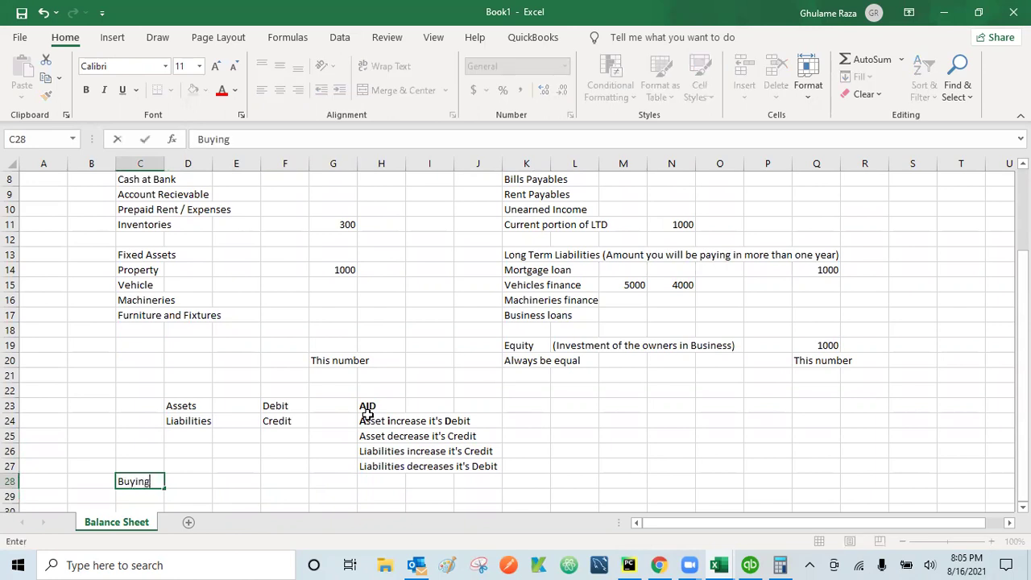
pyautogui.press('Right')
pyautogui.press('Right')
pyautogui.press('Right')
pyautogui.press('Right')
pyautogui.press('Right')
pyautogui.press('Right')
pyautogui.press('Right')
pyautogui.press('Right')
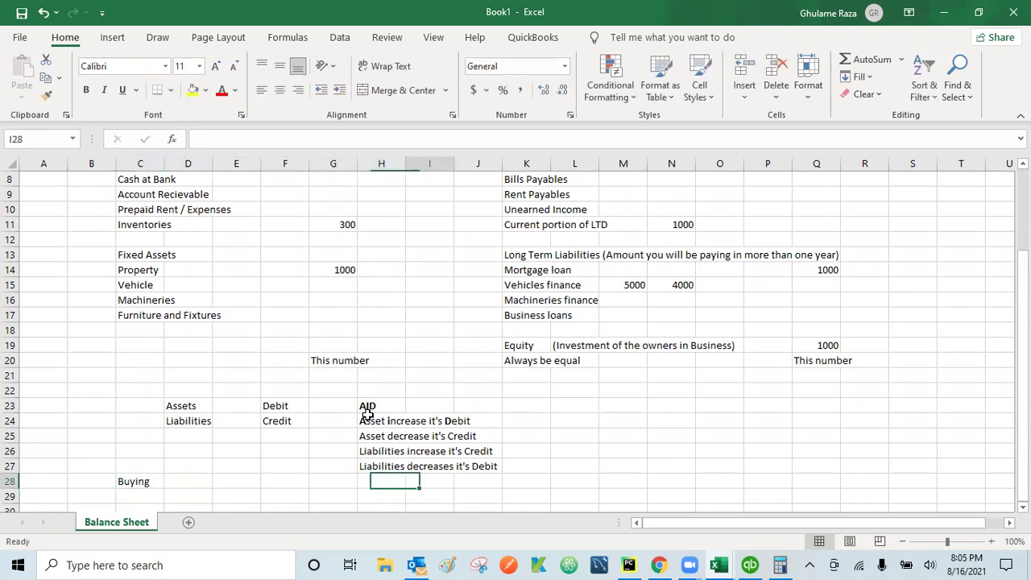
pyautogui.write('Selling')
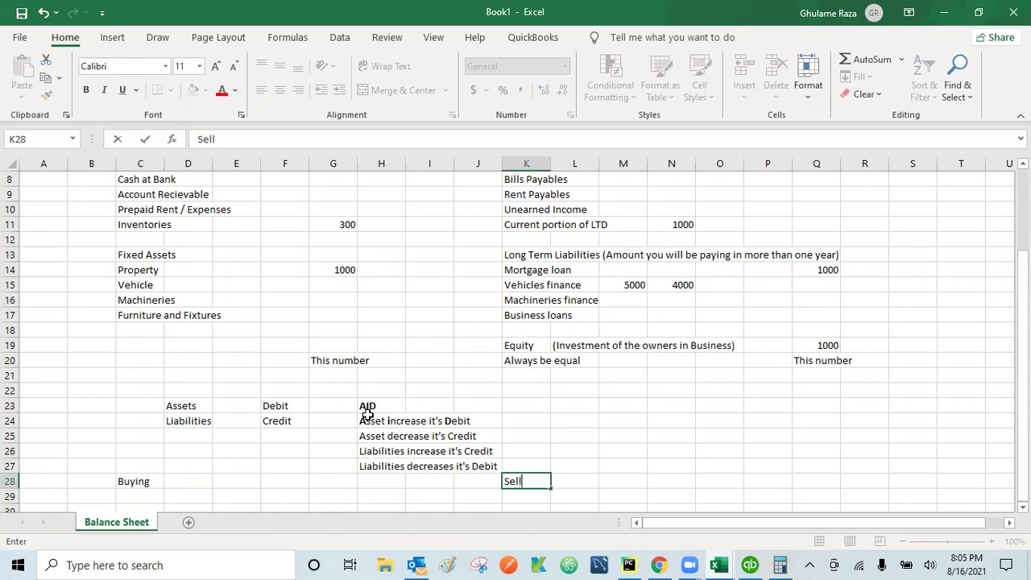
pyautogui.press('Return')
# Add the note '(buying calculator)' in E28 beside Buying
pyautogui.press('Down')
pyautogui.press('Left')
pyautogui.press('Up')
pyautogui.press('Up')
pyautogui.press('Left')
pyautogui.press('Left')
pyautogui.press('Left')
pyautogui.press('Left')
pyautogui.press('Left')
pyautogui.press('Left')
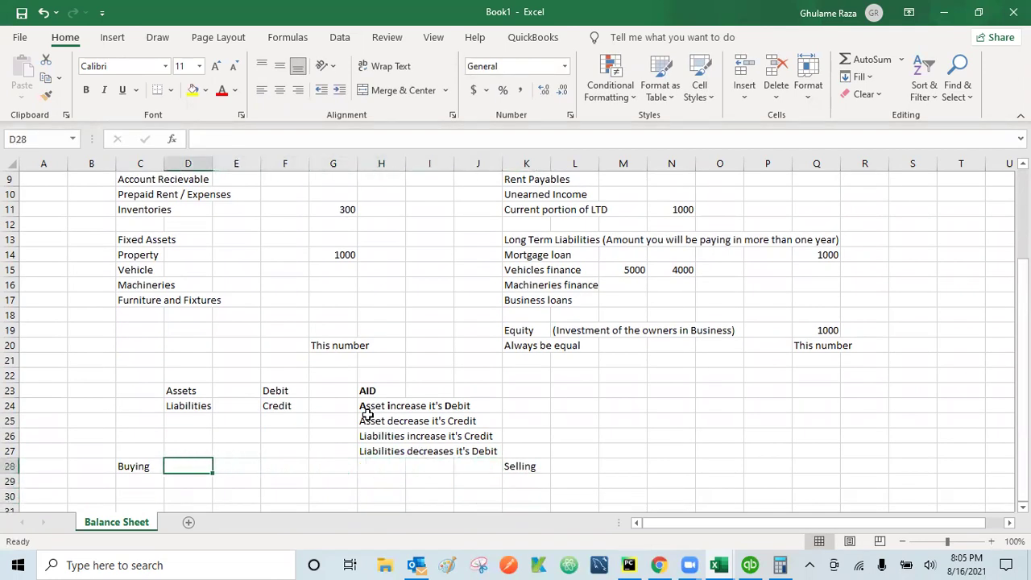
pyautogui.press('Right')
pyautogui.write('(')
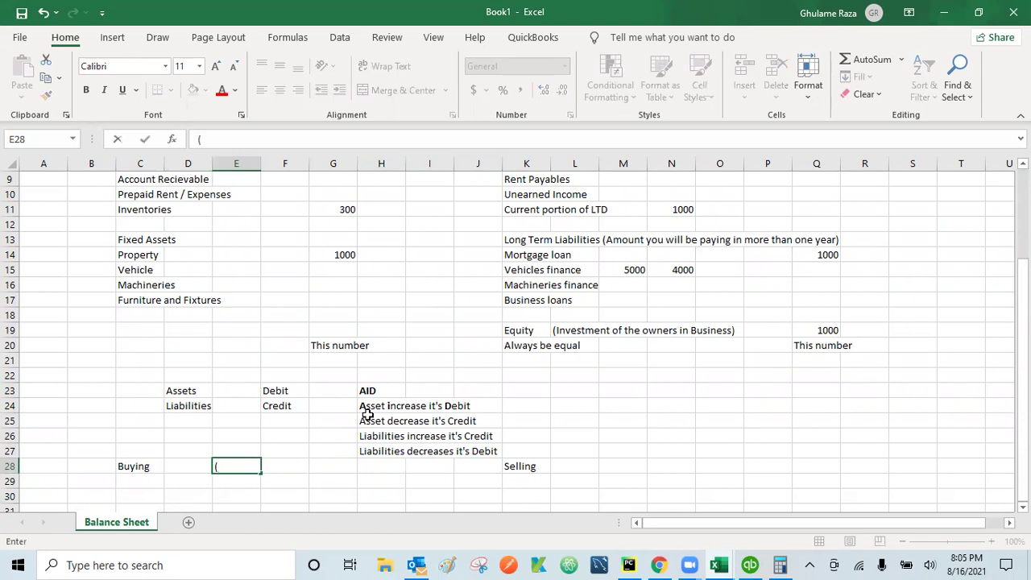
pyautogui.write('buying calculator')
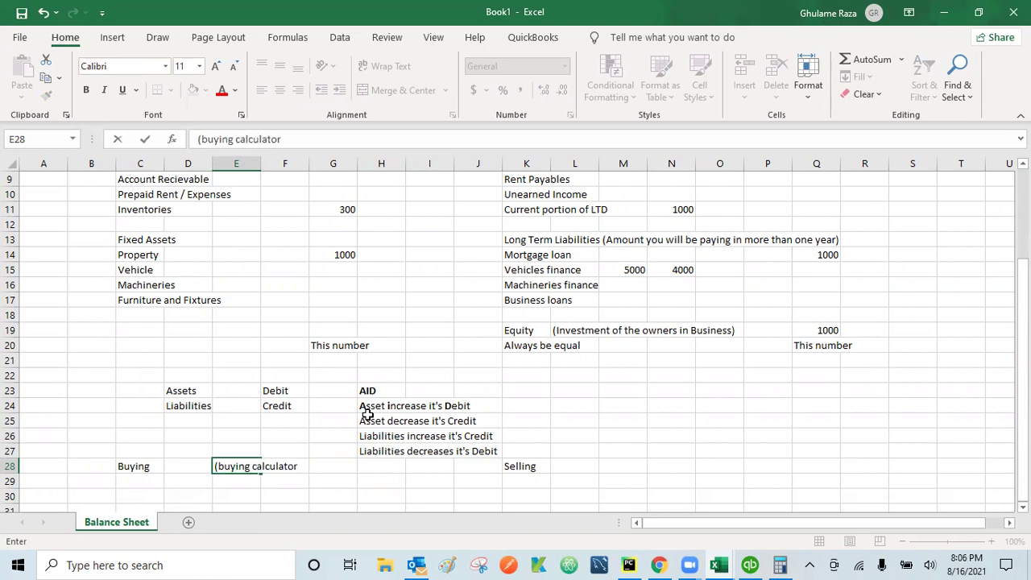
pyautogui.write(')')
pyautogui.press('Return')
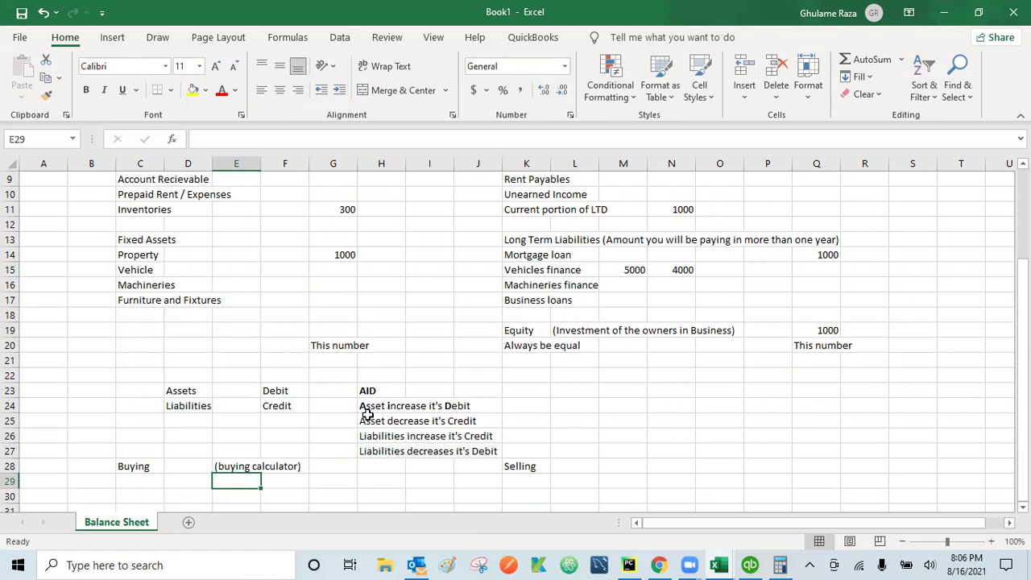
# Move through the sheet to cell C29 below the Buying label
pyautogui.press('Up')
pyautogui.press('Up')
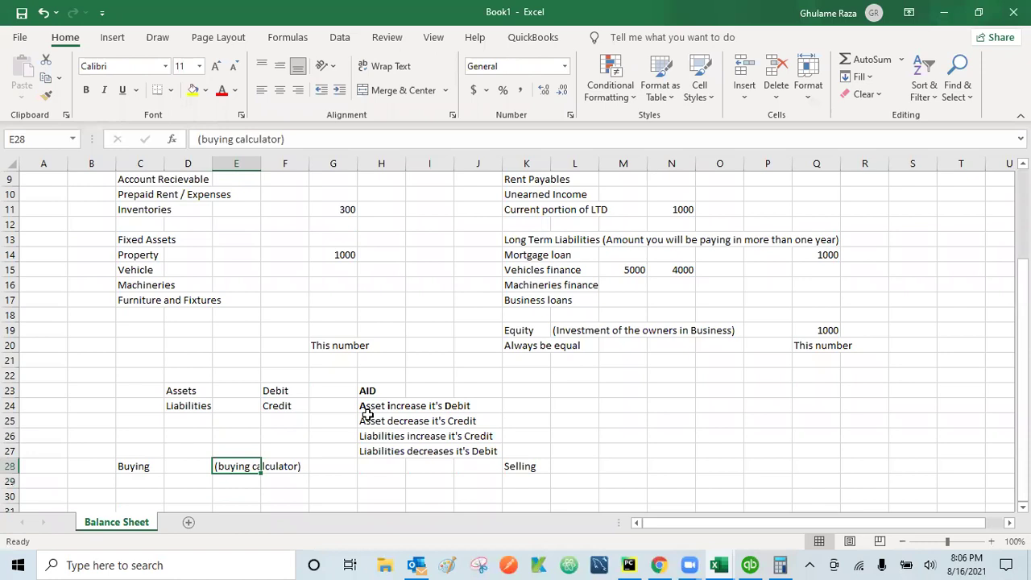
pyautogui.press('Up')
pyautogui.press('Up')
pyautogui.press('Up')
pyautogui.press('Up')
pyautogui.press('Up')
pyautogui.press('Up')
pyautogui.press('Up')
pyautogui.press('Up')
pyautogui.press('Up')
pyautogui.press('Up')
pyautogui.press('Up')
pyautogui.press('Up')
pyautogui.press('Up')
pyautogui.press('Up')
pyautogui.press('Up')
pyautogui.press('Up')
pyautogui.press('Up')
pyautogui.press('Up')
pyautogui.press('Up')
pyautogui.press('Up')
pyautogui.press('Down')
pyautogui.press('Down')
pyautogui.press('Down')
pyautogui.press('Down')
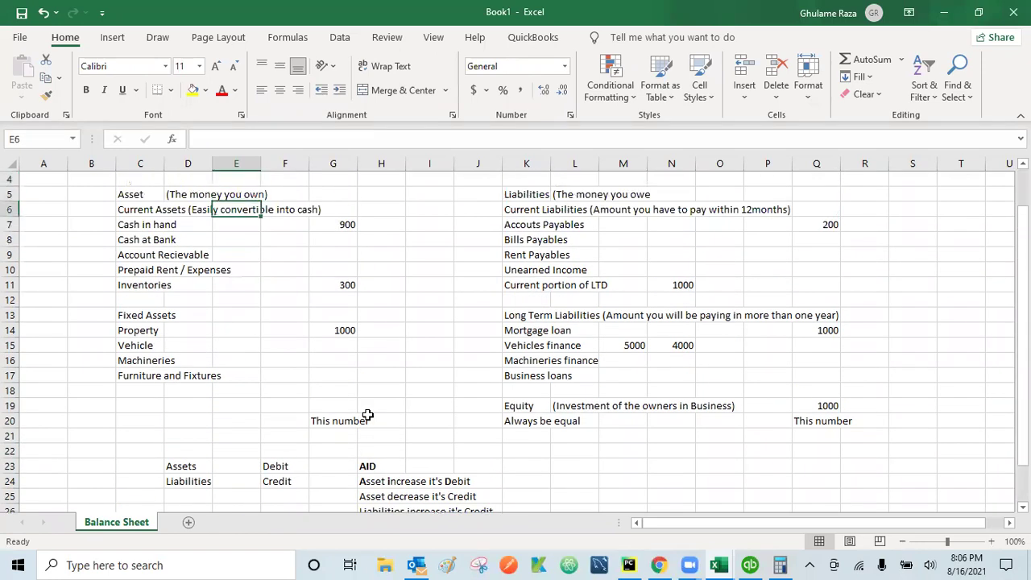
pyautogui.press('Down')
pyautogui.press('Down')
pyautogui.press('Down')
pyautogui.press('Left')
pyautogui.press('Left')
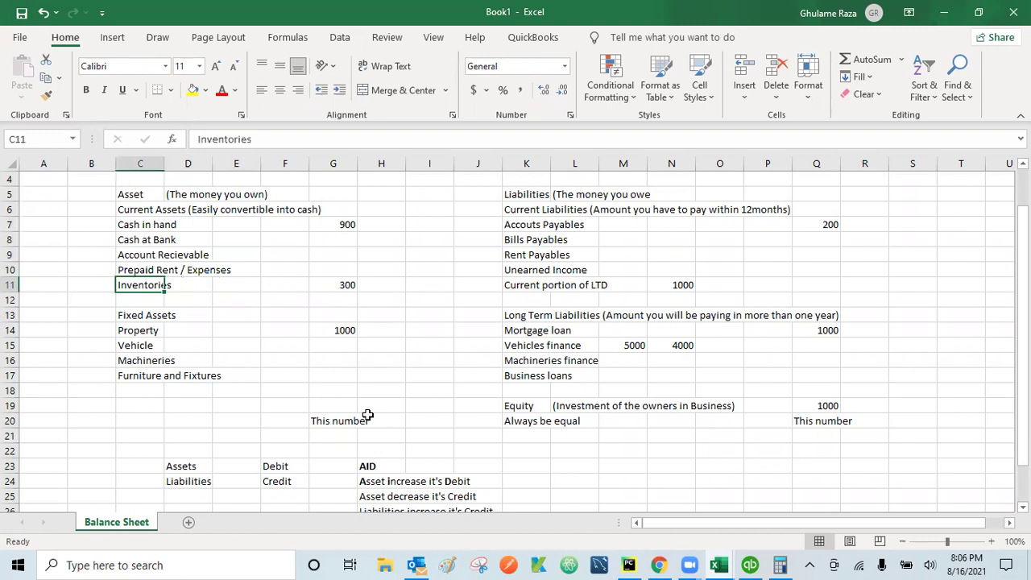
pyautogui.press('Down')
pyautogui.press('Down')
pyautogui.press('Down')
pyautogui.press('Down')
pyautogui.press('Down')
pyautogui.press('Down')
pyautogui.press('Down')
pyautogui.press('Down')
pyautogui.press('Down')
pyautogui.press('Down')
pyautogui.press('Down')
pyautogui.press('Down')
pyautogui.press('Down')
pyautogui.press('Down')
pyautogui.press('Down')
pyautogui.press('Down')
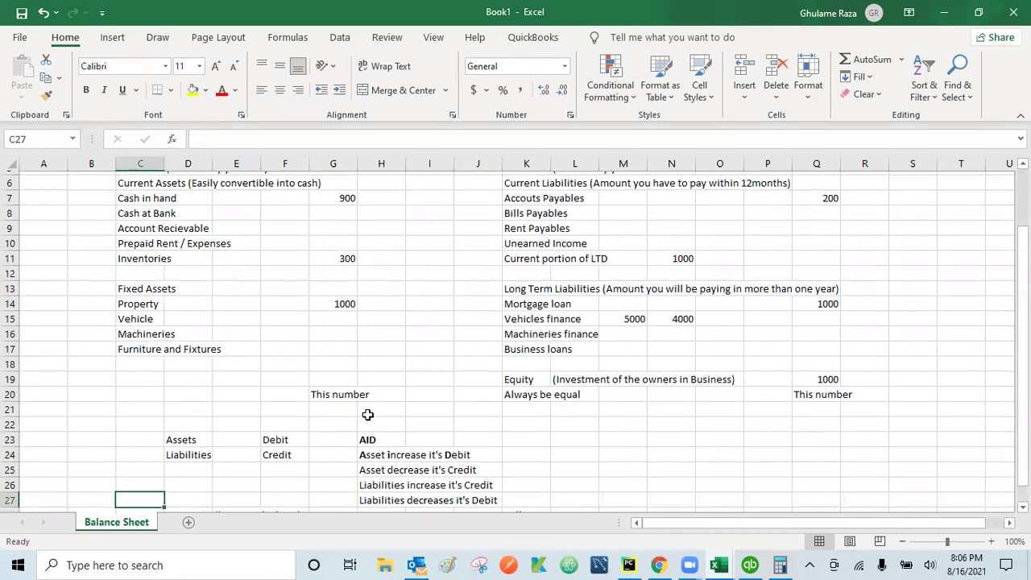
pyautogui.press('Down')
pyautogui.press('Down')
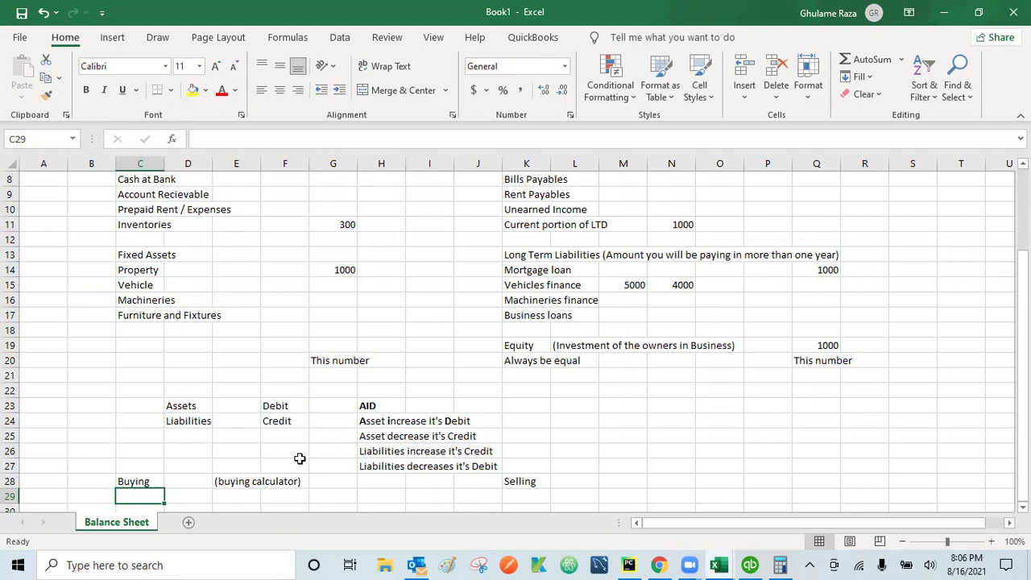
# Put the headings Items, Debit and Credit in row 29 of the buying example
pyautogui.write('Calculator')
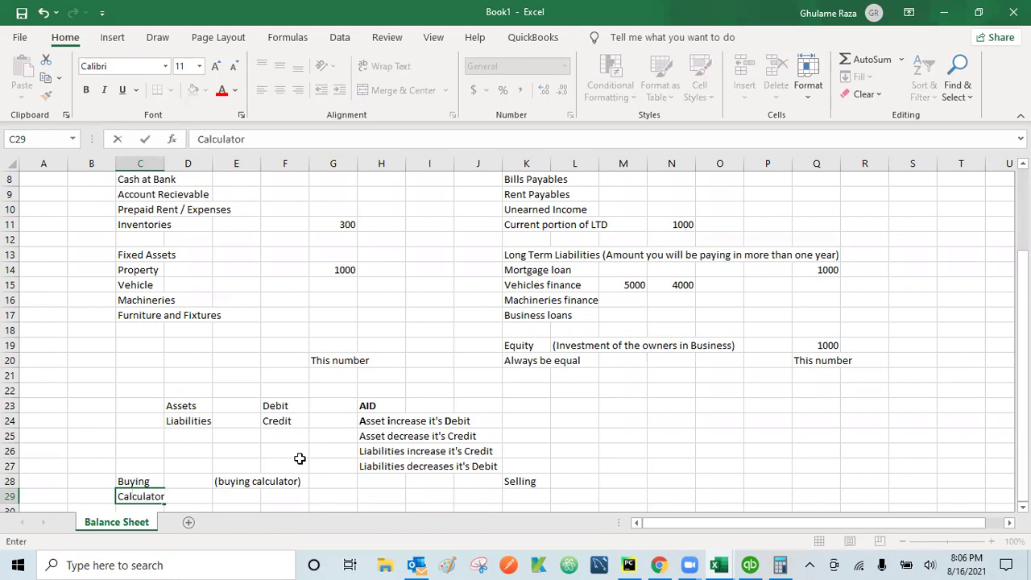
pyautogui.press('Return')
pyautogui.press('Up')
pyautogui.press('BackSpace')
pyautogui.press('Right')
pyautogui.press('Left')
pyautogui.write('Items')
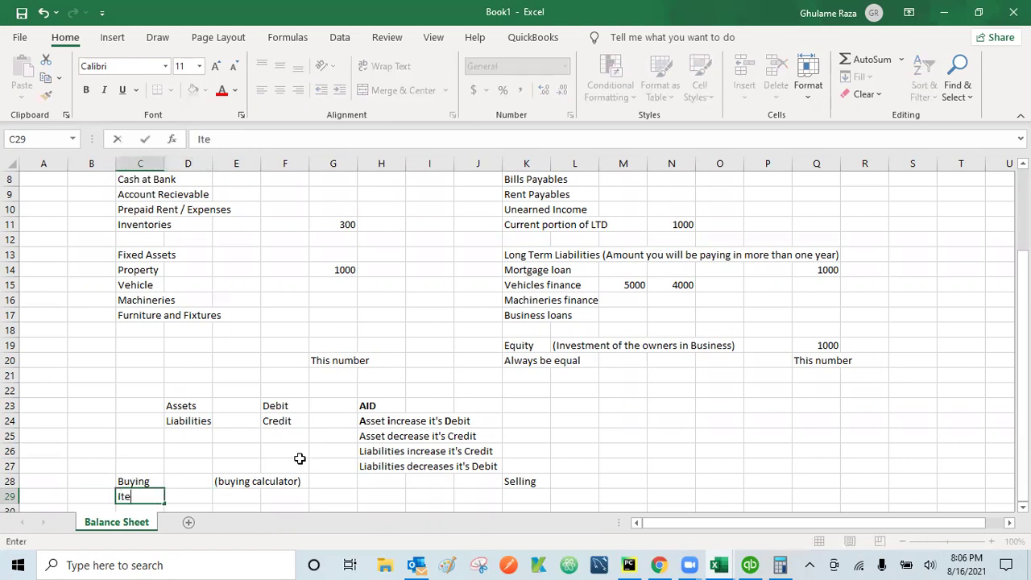
pyautogui.press('Right')
pyautogui.press('Right')
pyautogui.press('Right')
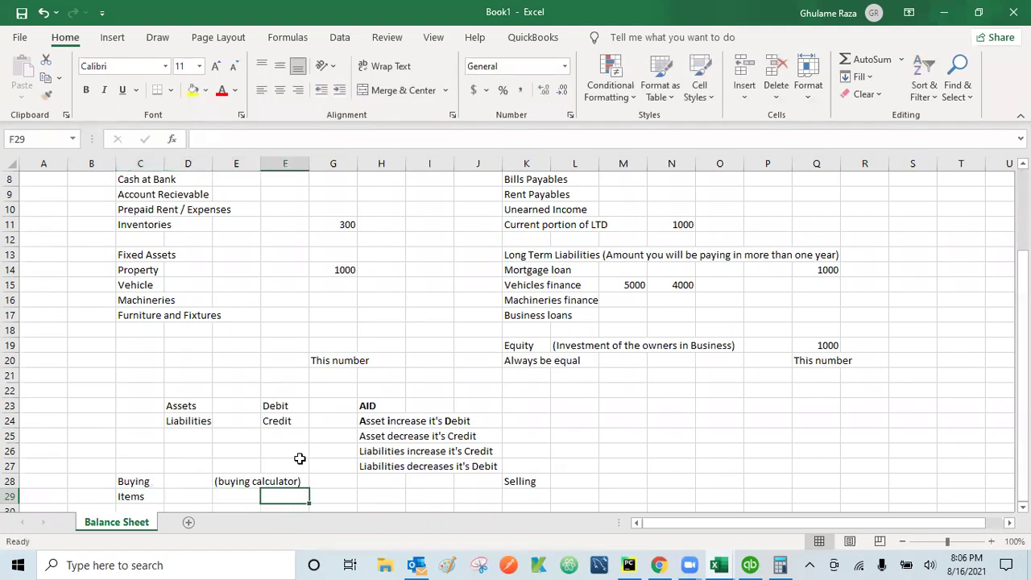
pyautogui.write('Debit')
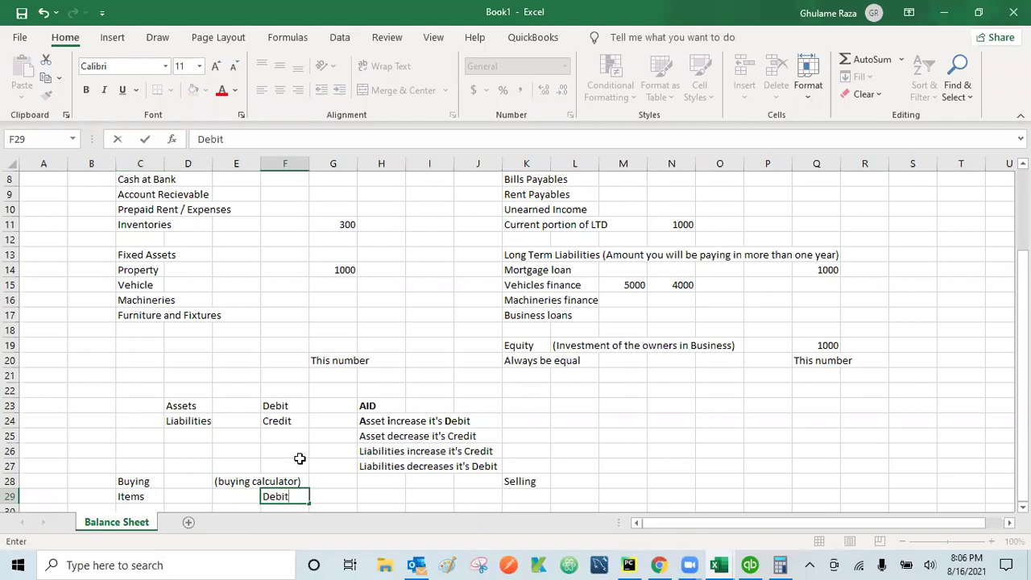
pyautogui.press('Right')
pyautogui.write('Credit')
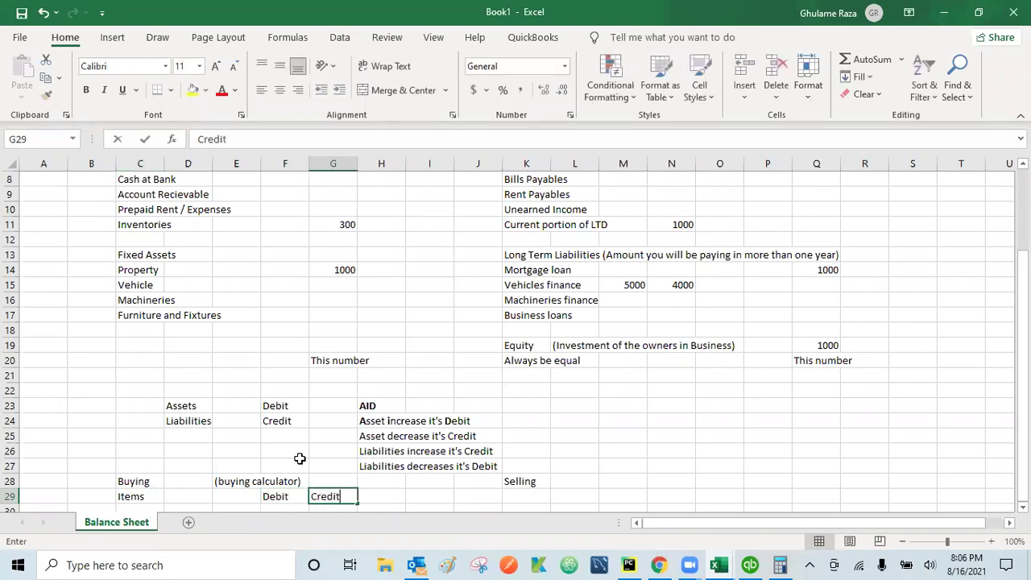
pyautogui.press('Return')
# Enter 'Calculator' as the first item in C30
pyautogui.press('Left')
pyautogui.press('Left')
pyautogui.press('Left')
pyautogui.press('Left')
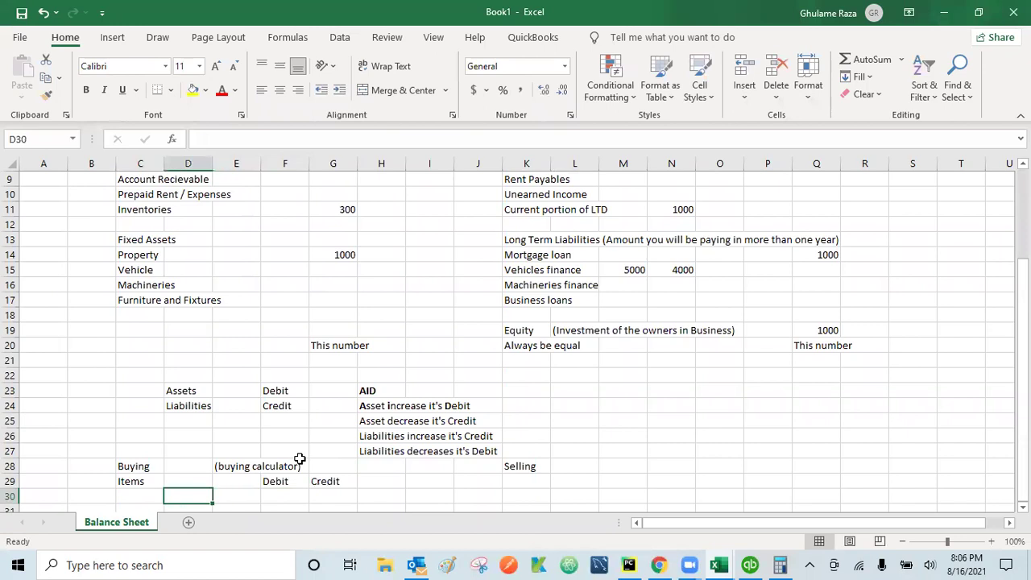
pyautogui.write('Buying')
pyautogui.press('BackSpace')
pyautogui.press('BackSpace')
pyautogui.press('BackSpace')
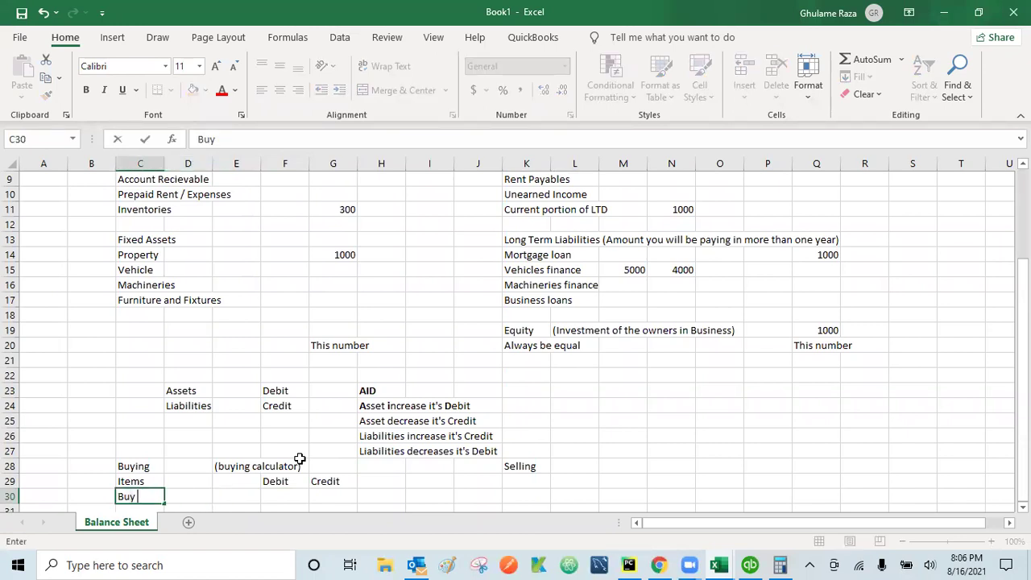
pyautogui.press('BackSpace')
pyautogui.press('BackSpace')
pyautogui.press('BackSpace')
pyautogui.write('Calclua')
pyautogui.press('BackSpace')
pyautogui.press('BackSpace')
pyautogui.press('BackSpace')
pyautogui.write('ulator')
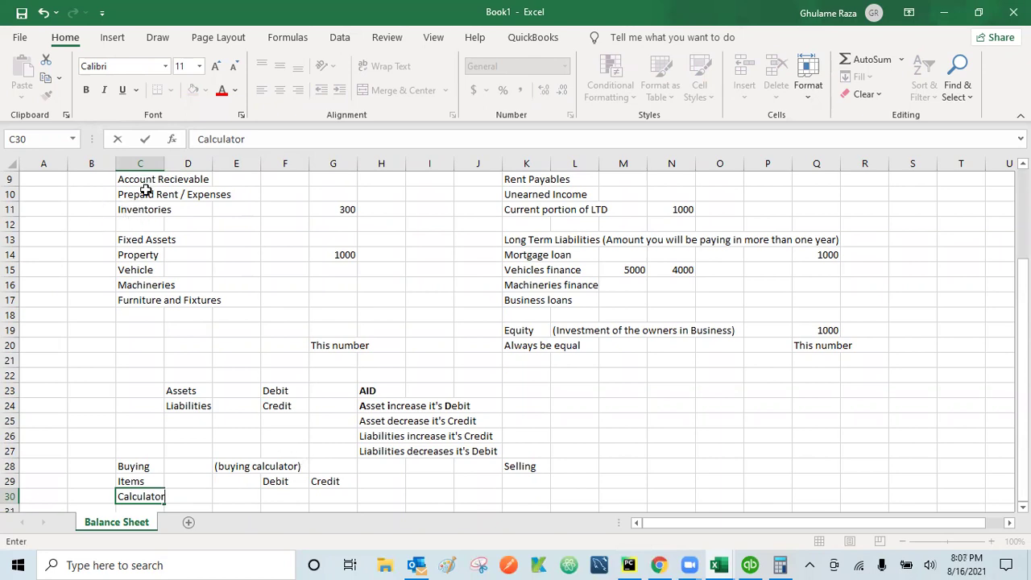
pyautogui.scroll(2, 320, 484)
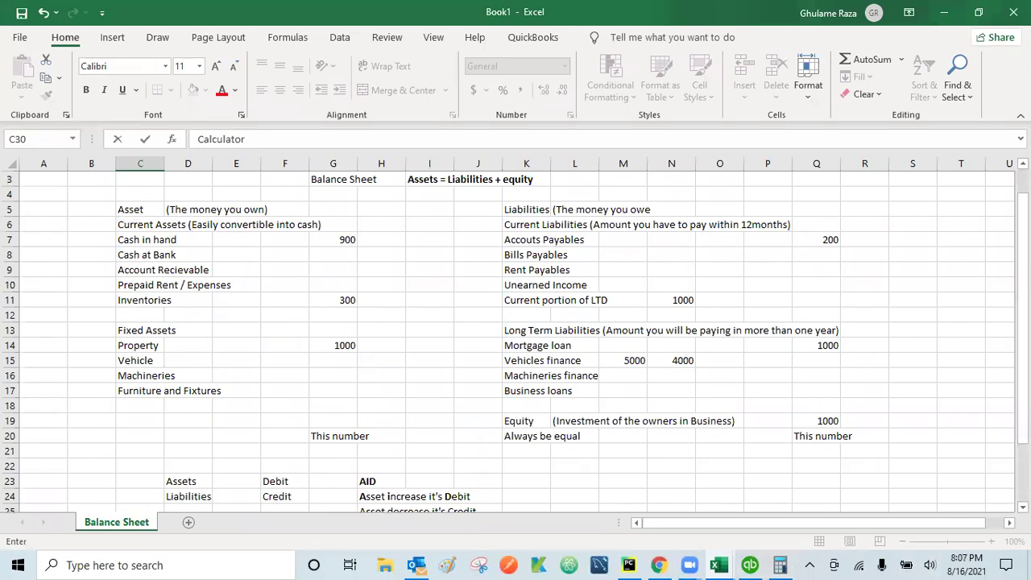
pyautogui.scroll(-3, 164, 465)
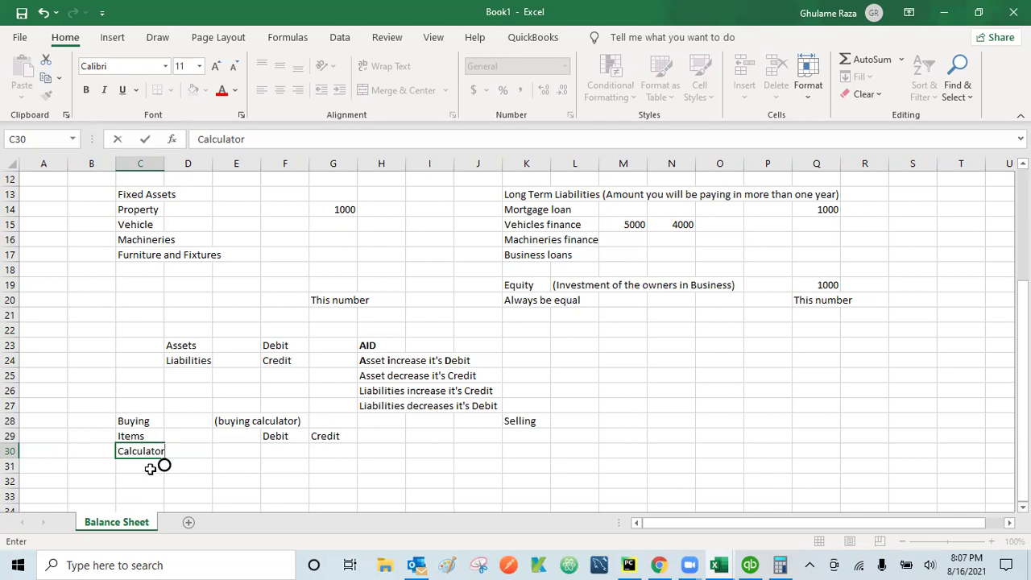
pyautogui.click(125, 485)
pyautogui.press('Up')
pyautogui.press('Up')
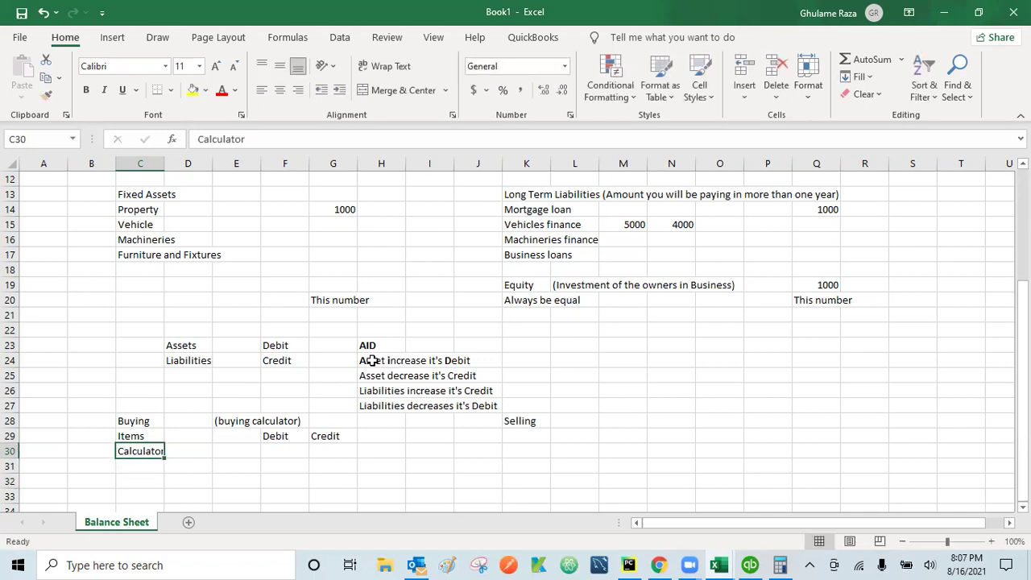
pyautogui.click(298, 453)
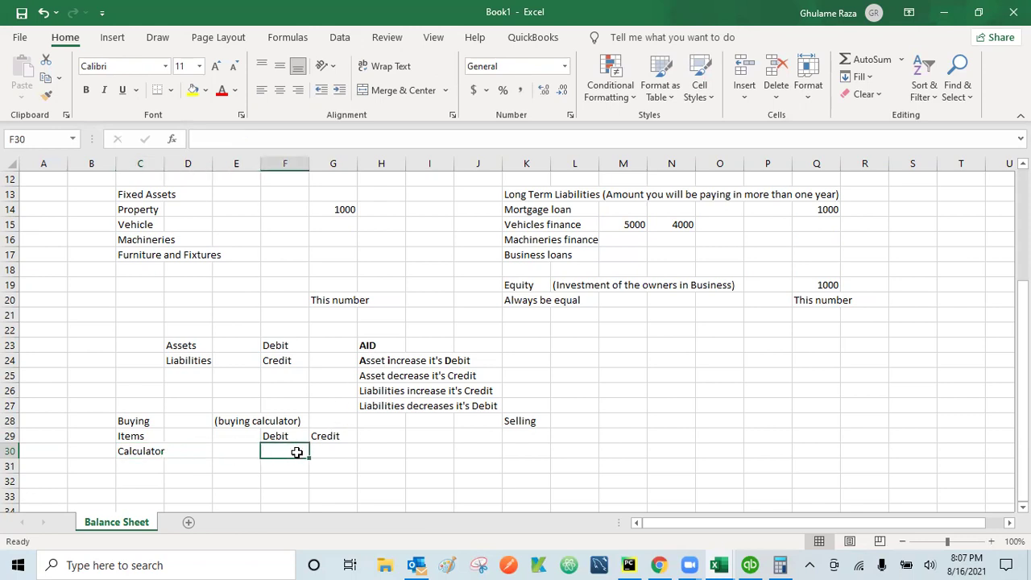
# Enter a 100 debit for Calculator in F30
pyautogui.write('100')
pyautogui.press('Return')
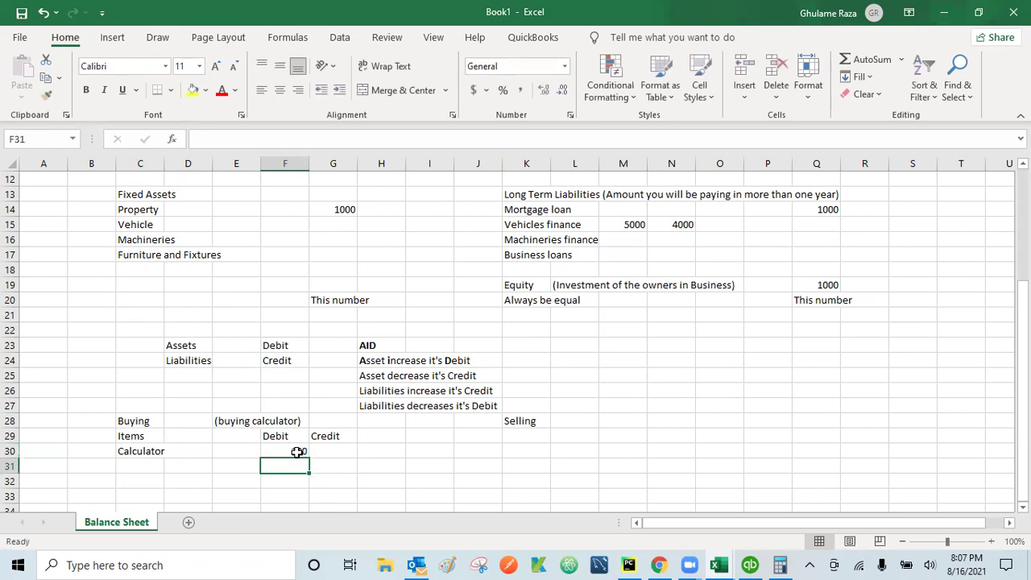
pyautogui.press('Up')
pyautogui.press('Down')
pyautogui.press('Left')
pyautogui.press('Left')
pyautogui.press('Left')
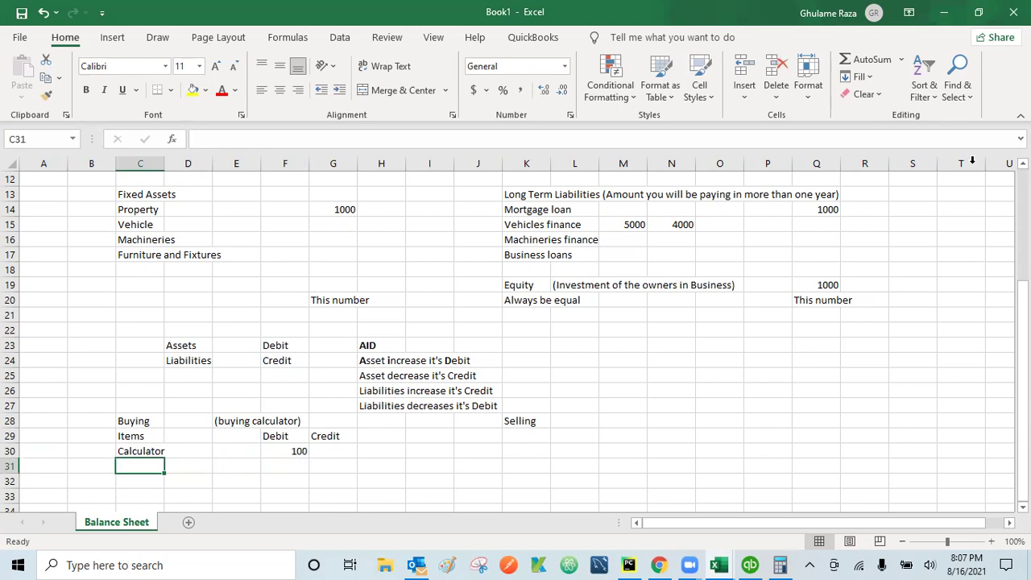
# Label the next row 'Accounts Payable' in C31
pyautogui.scroll(3, 536, 296)
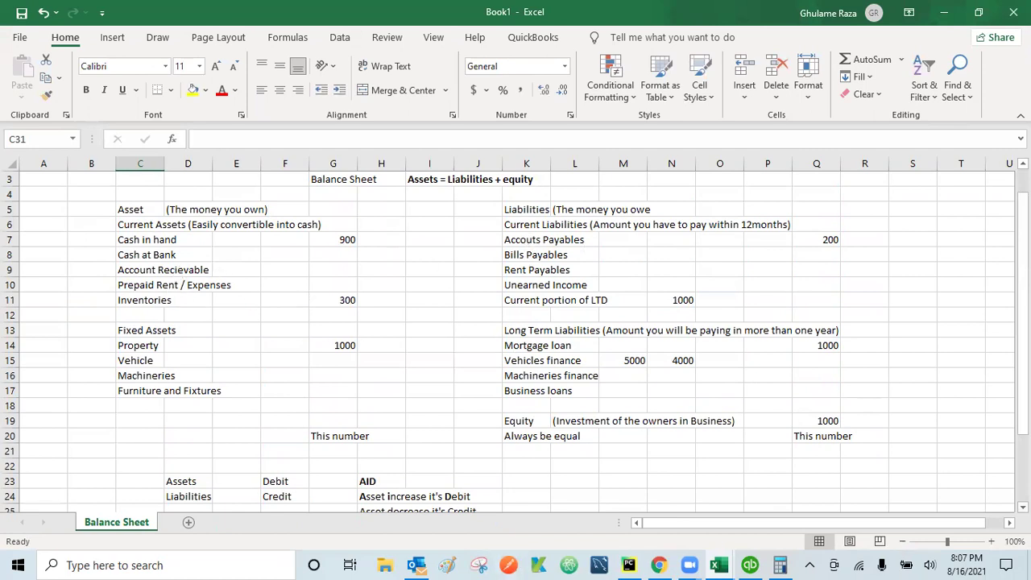
pyautogui.scroll(-2, 516, 343)
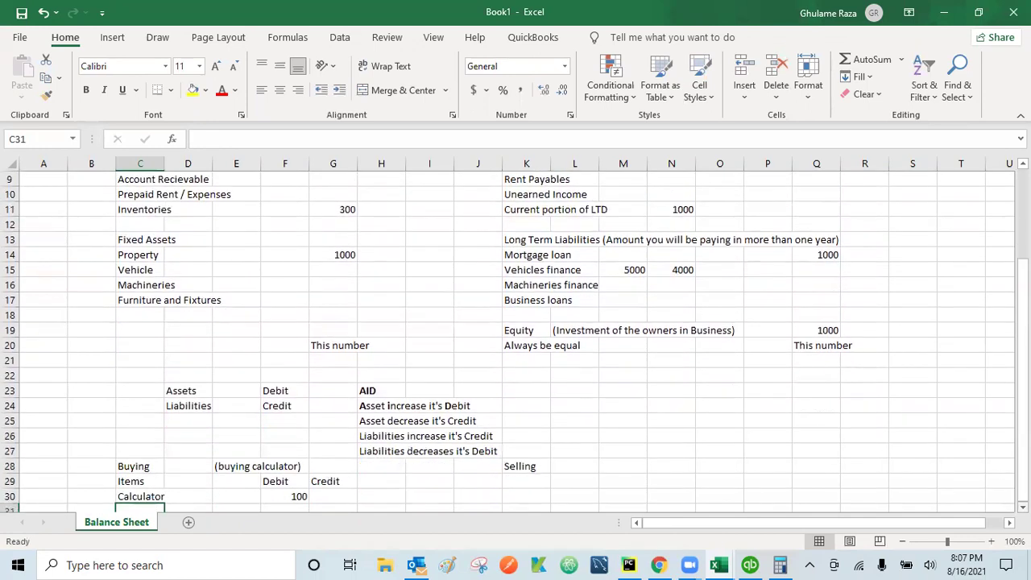
pyautogui.scroll(2, 608, 195)
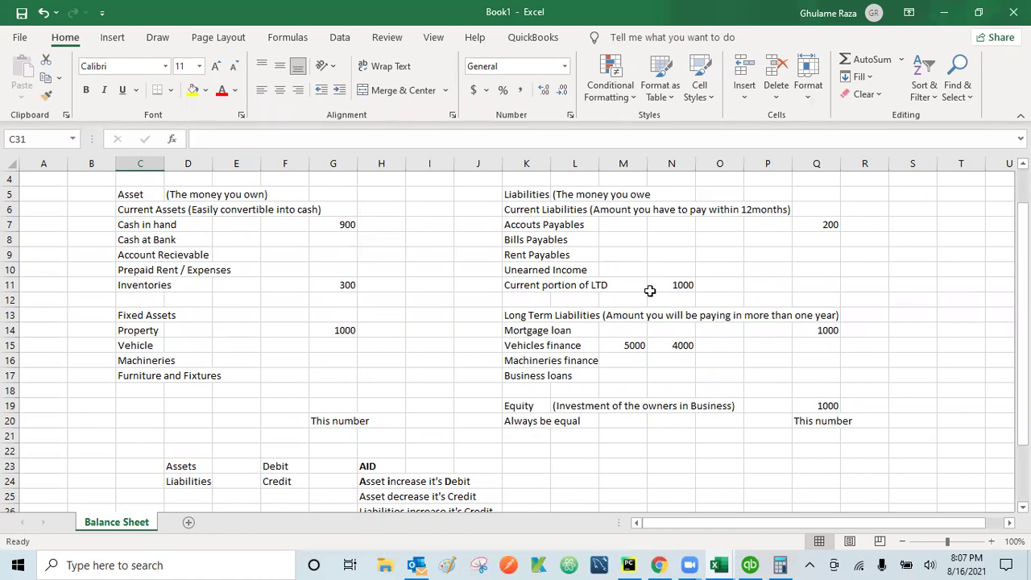
pyautogui.scroll(-3, 515, 338)
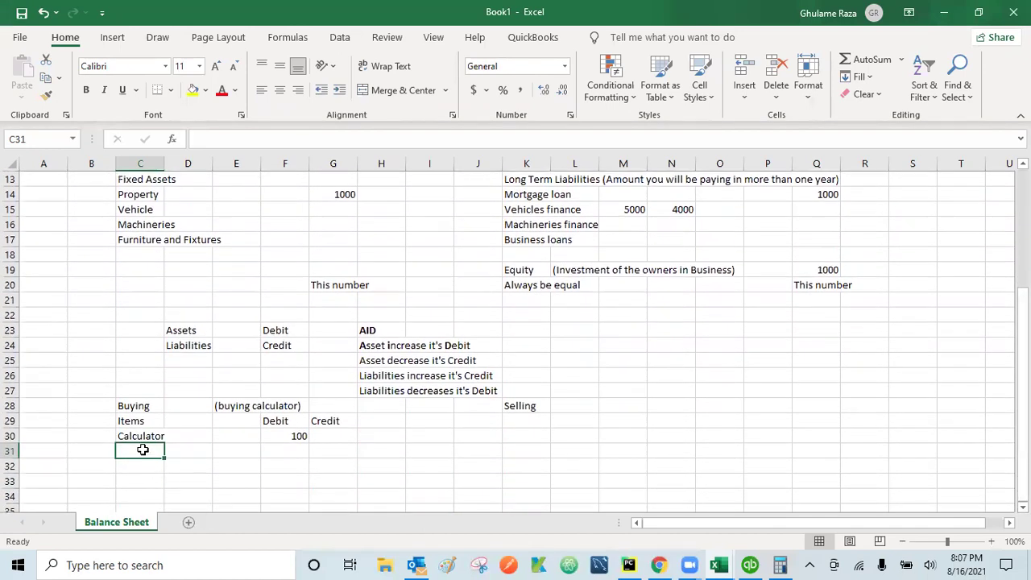
pyautogui.write('Ac')
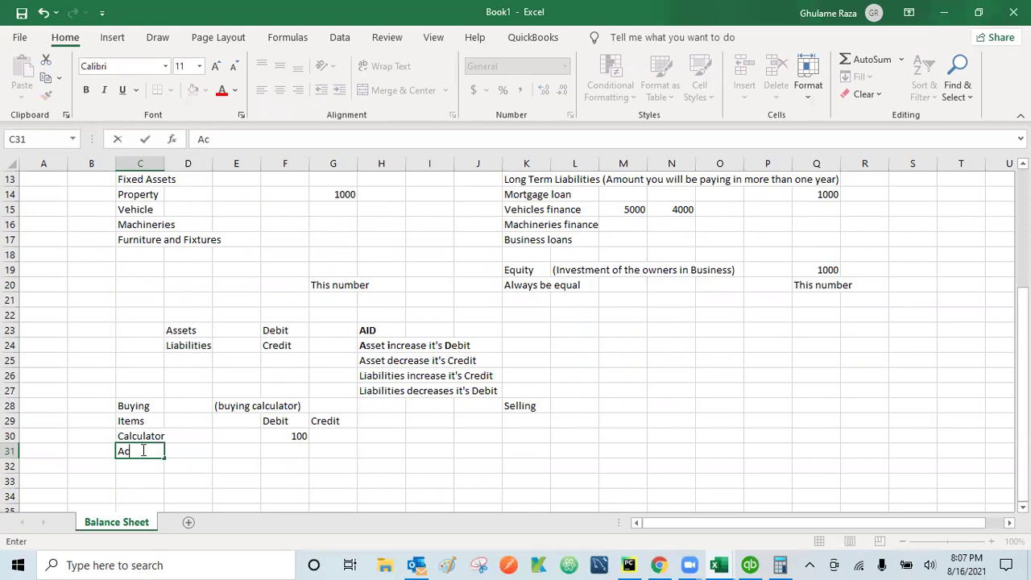
pyautogui.write('count')
pyautogui.write('s Payable')
pyautogui.press('Return')
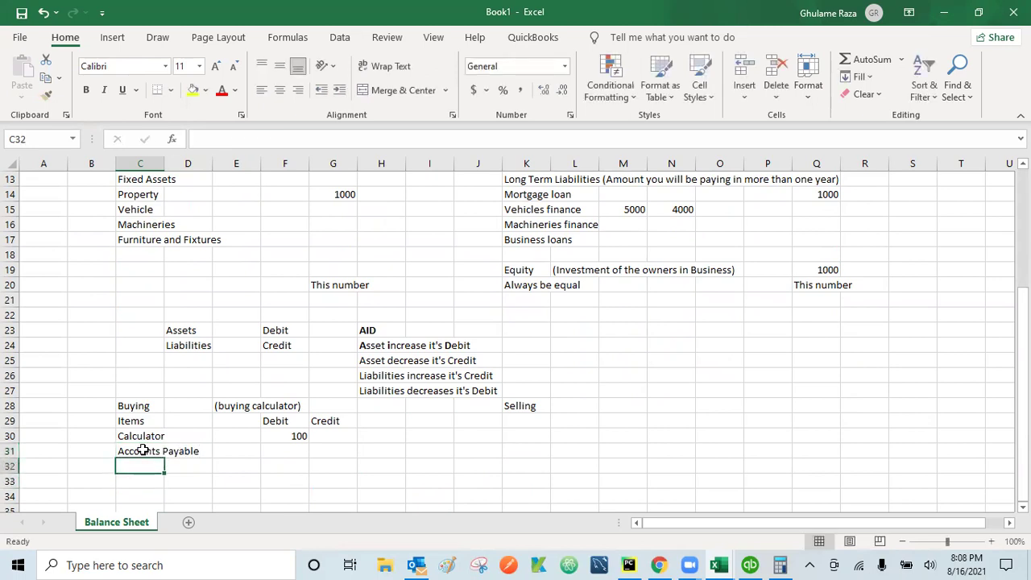
pyautogui.click(142, 451)
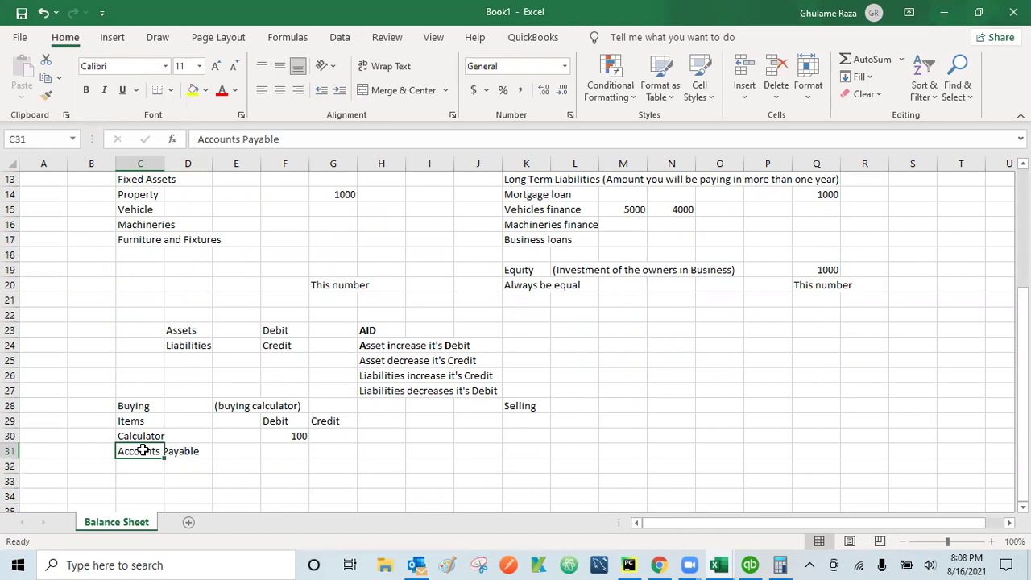
pyautogui.moveTo(1022, 306)
pyautogui.mouseDown()
pyautogui.moveTo(1022, 197)
pyautogui.moveTo(1022, 286)
pyautogui.mouseUp()
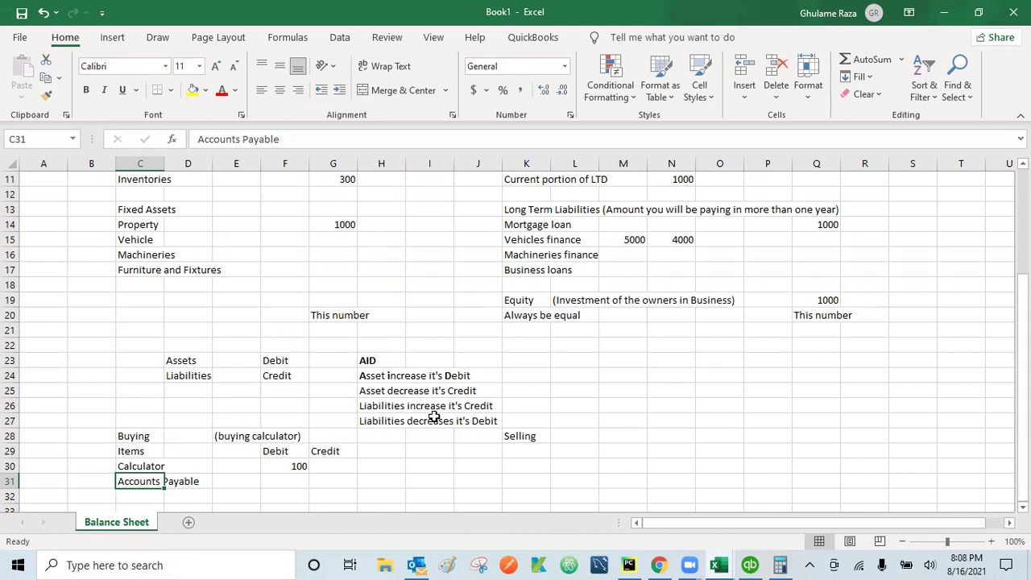
# Enter a 100 credit for Accounts Payable in G31
pyautogui.click(340, 478)
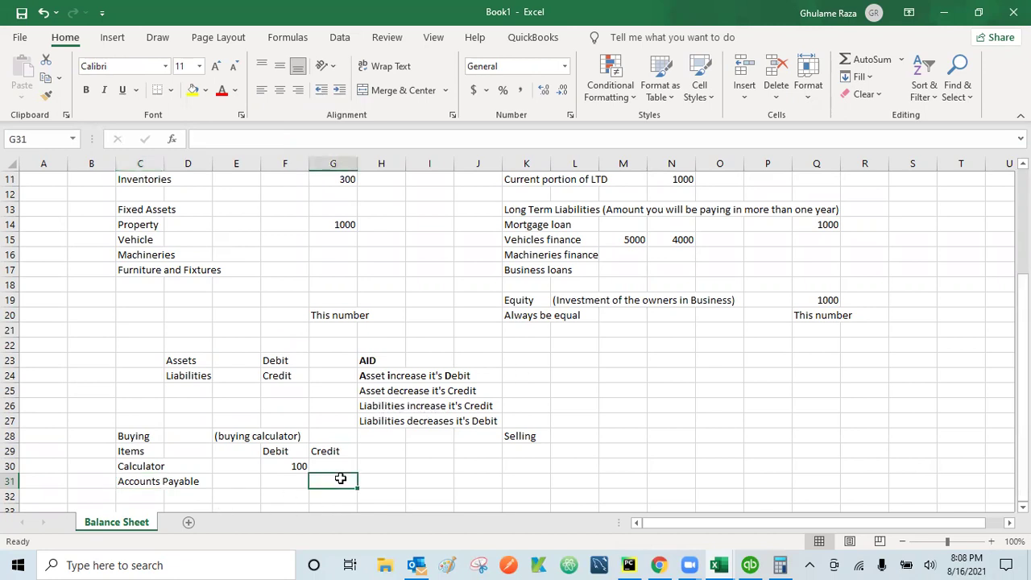
pyautogui.write('100')
pyautogui.press('Return')
pyautogui.write('.')
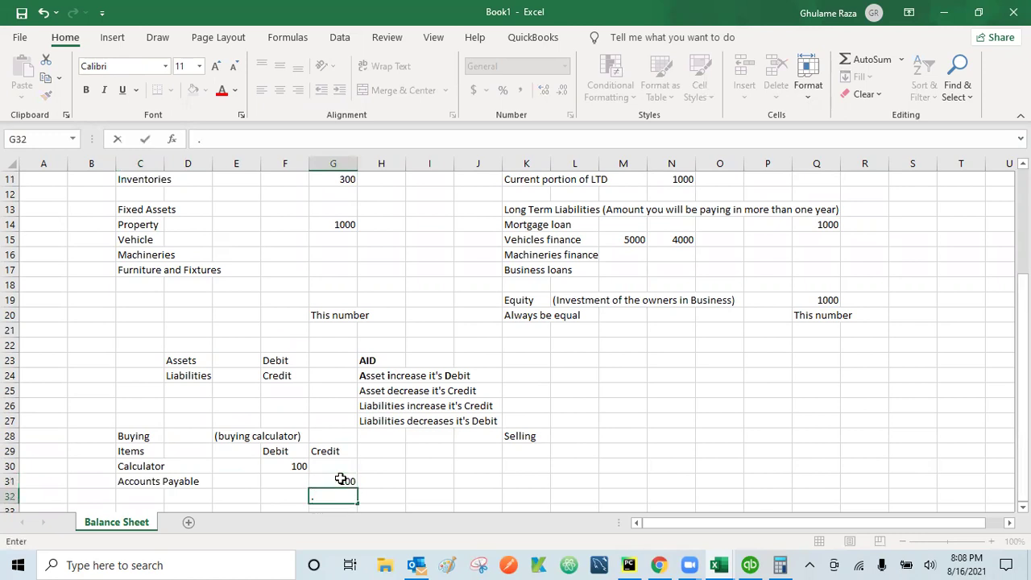
pyautogui.press('Return')
pyautogui.press('Left')
pyautogui.press('Left')
pyautogui.press('Left')
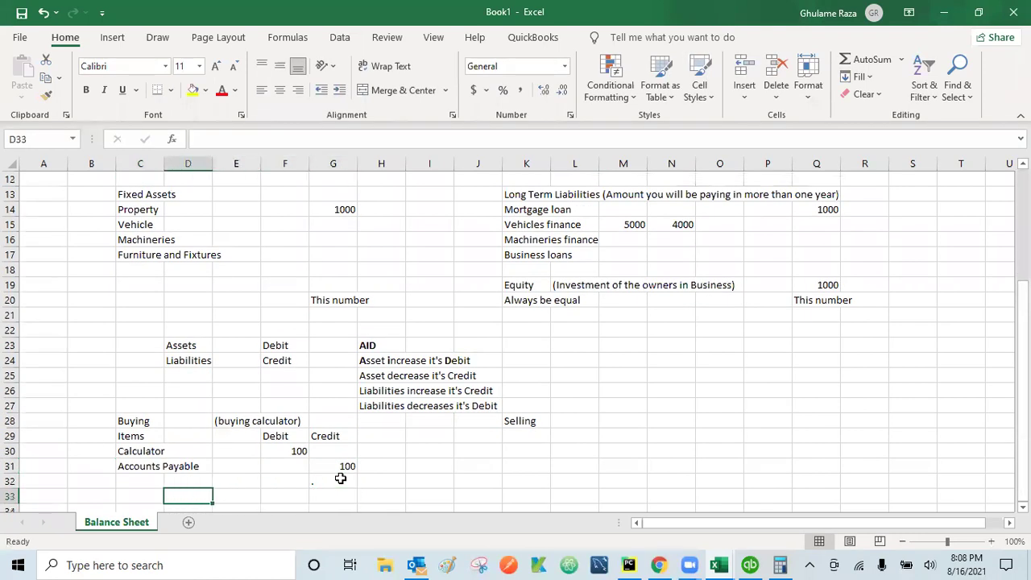
pyautogui.press('Left')
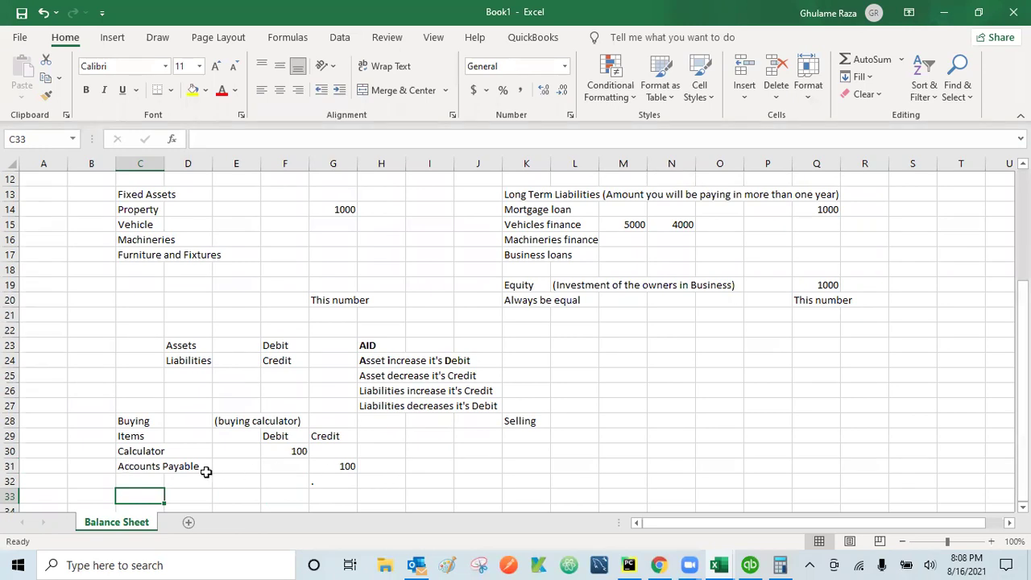
pyautogui.click(122, 466)
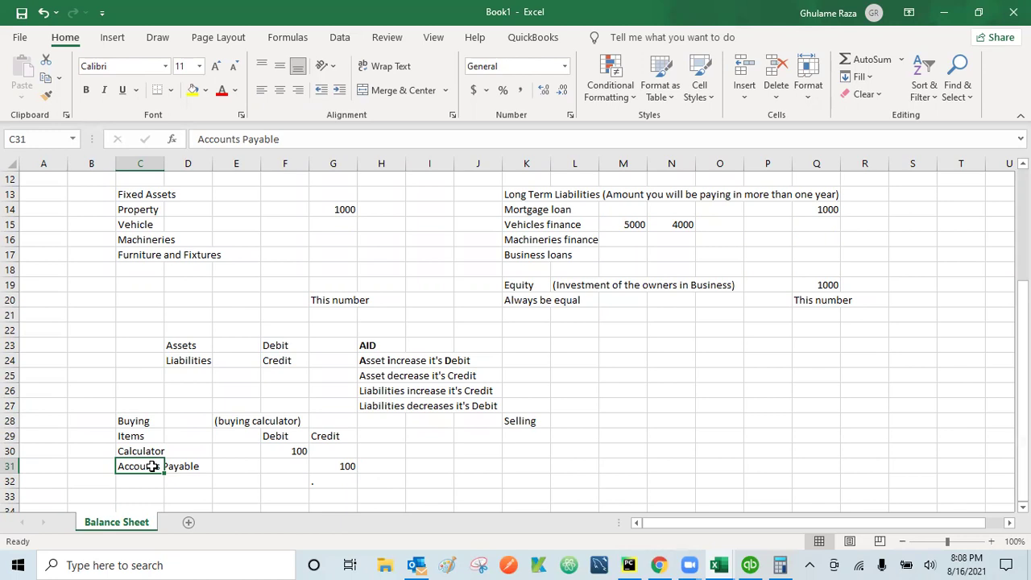
pyautogui.moveTo(1023, 371); pyautogui.dragTo(1023, 363)
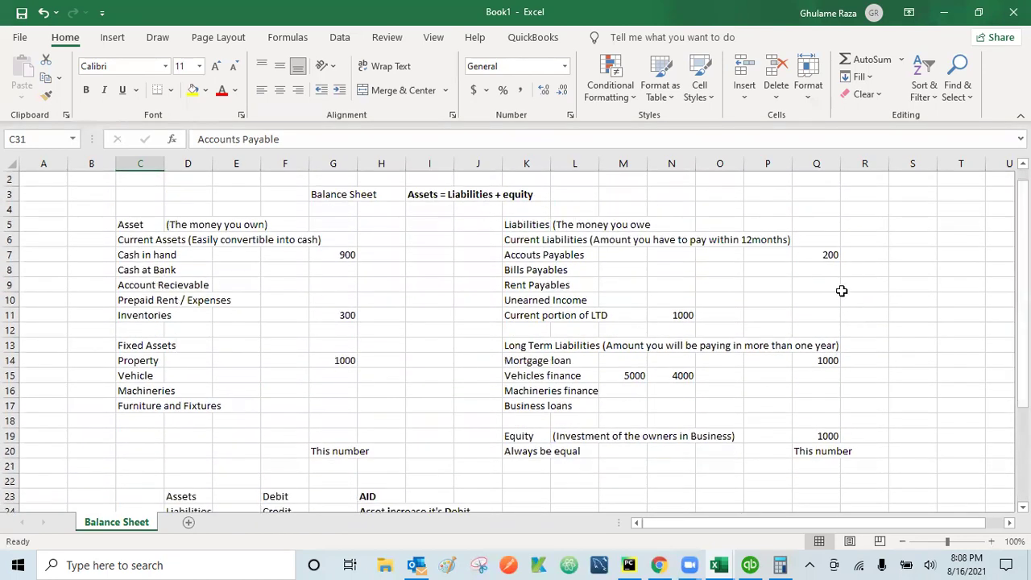
pyautogui.moveTo(1023, 274); pyautogui.dragTo(1023, 367)
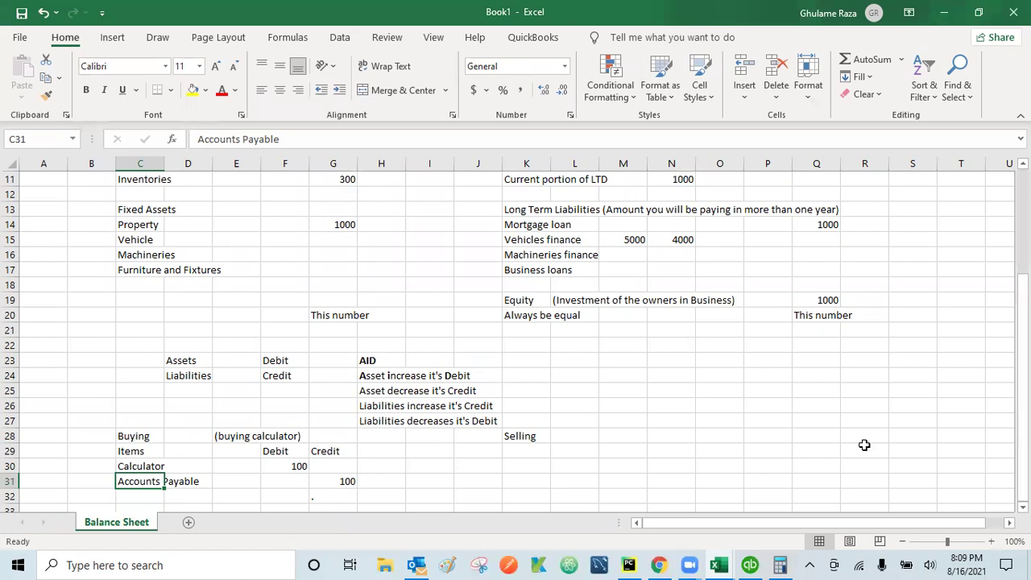
pyautogui.scroll(-2, 1023, 506)
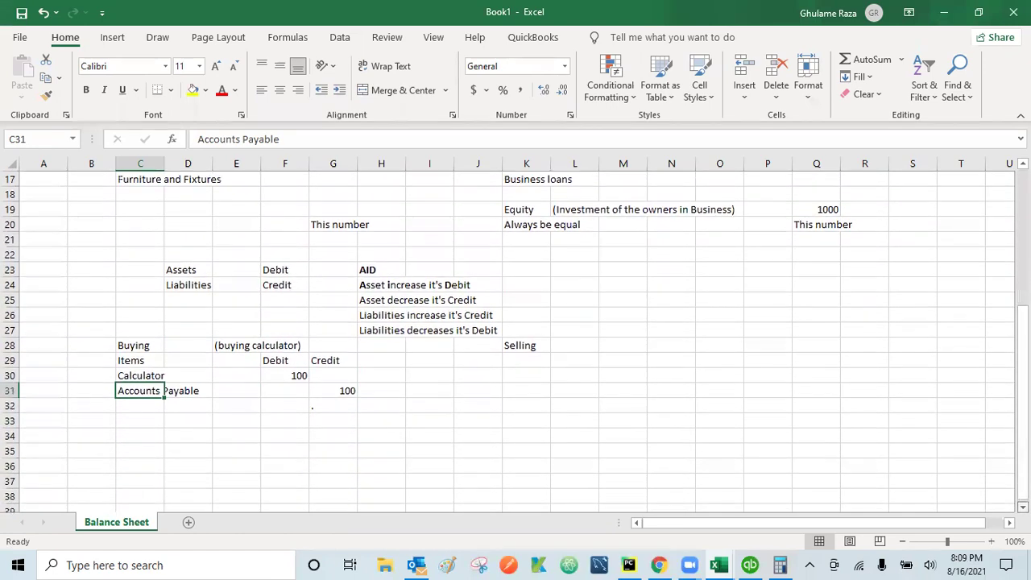
# Add an Accounts Payable line in row 33 with a 100 debit
pyautogui.click(127, 424)
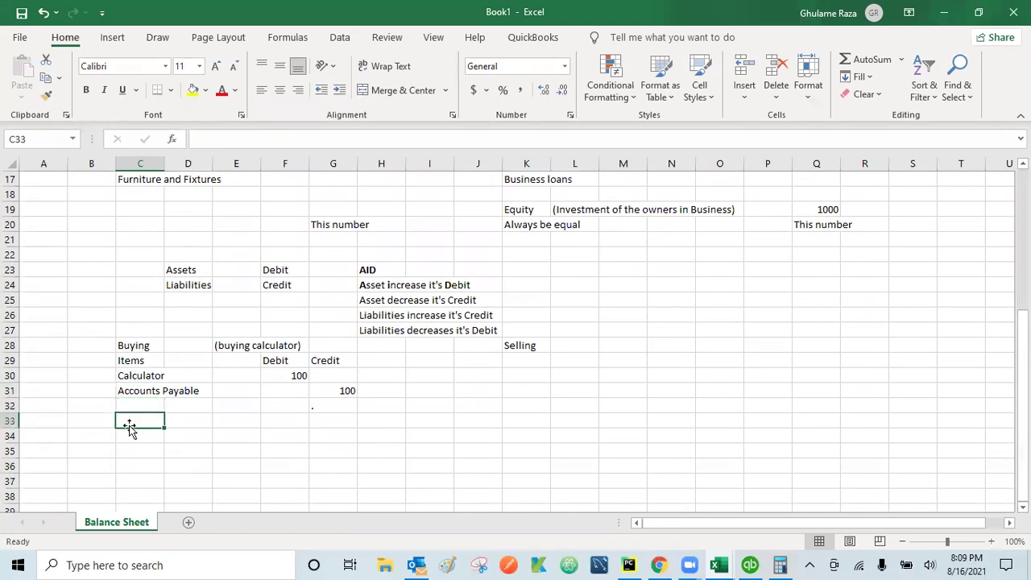
pyautogui.write('Accounts Payable')
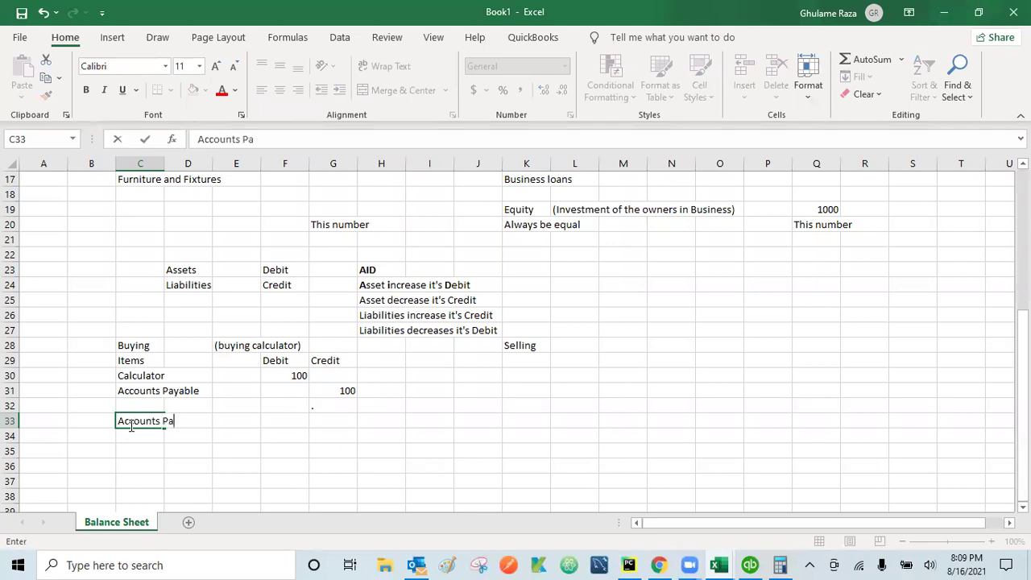
pyautogui.press('Tab')
pyautogui.press('Tab')
pyautogui.press('Tab')
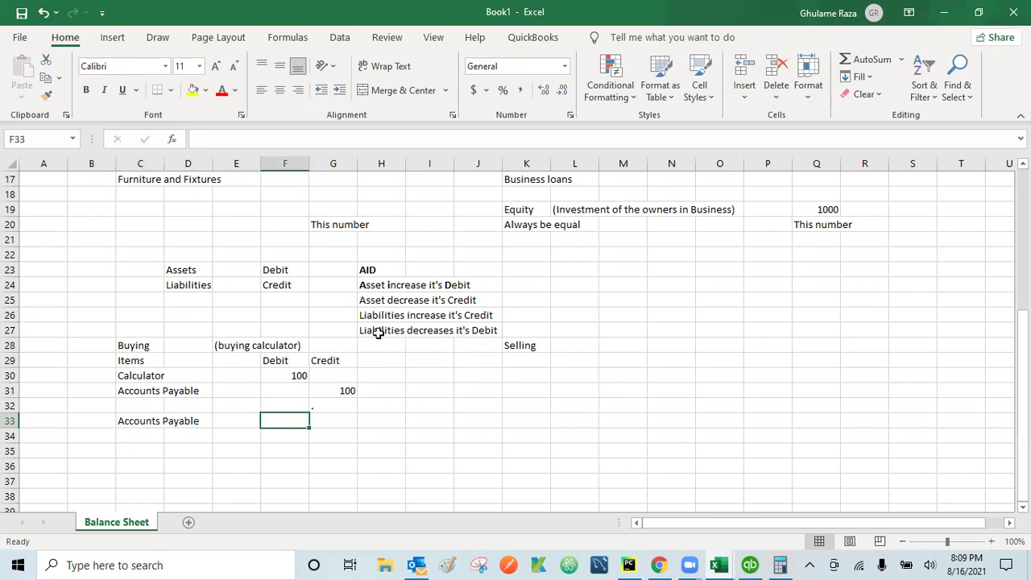
pyautogui.write('100')
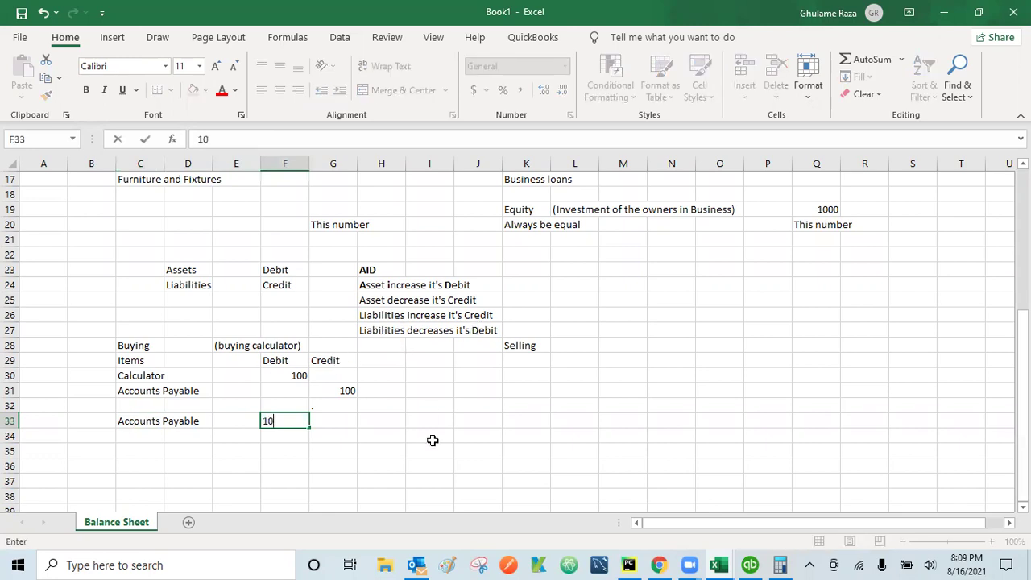
pyautogui.press('Return')
pyautogui.press('Left')
pyautogui.press('Left')
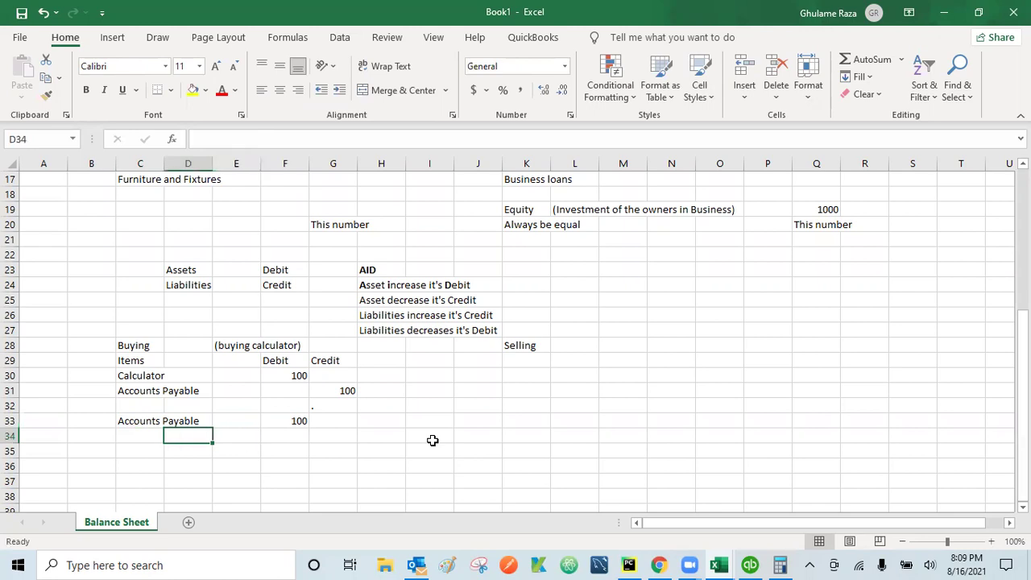
pyautogui.moveTo(1022, 411)
pyautogui.mouseDown()
pyautogui.moveTo(1023, 307)
pyautogui.moveTo(1022, 404)
pyautogui.mouseUp()
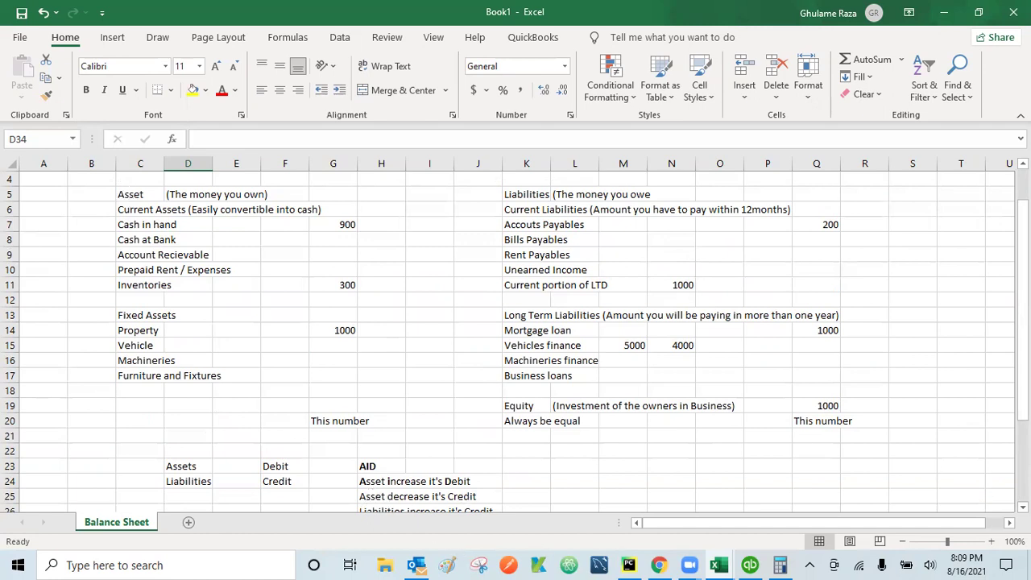
# Add Cash in C34 with a 100 credit in G34
pyautogui.scroll(-4, 490, 461)
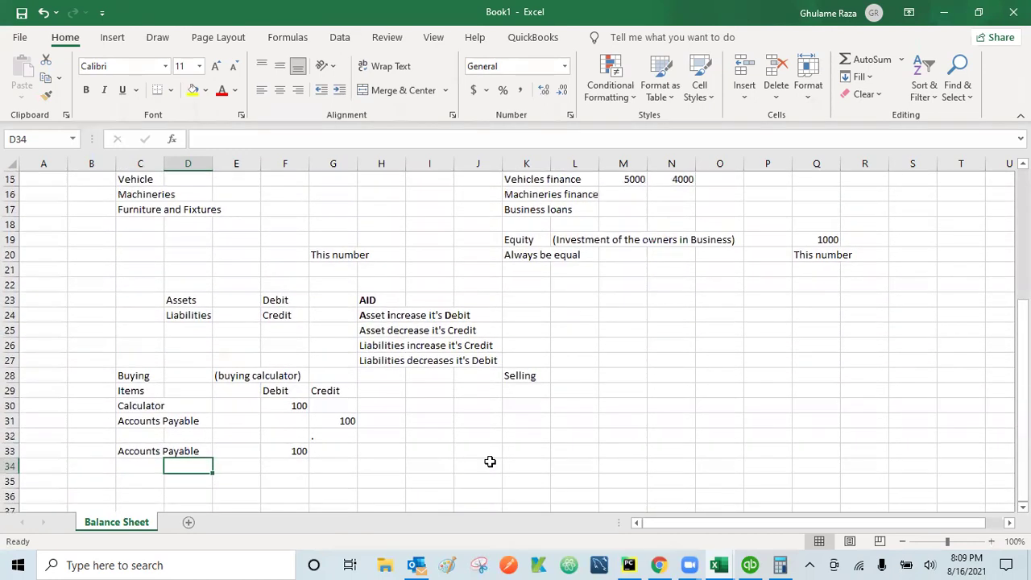
pyautogui.click(129, 465)
pyautogui.write('Cash')
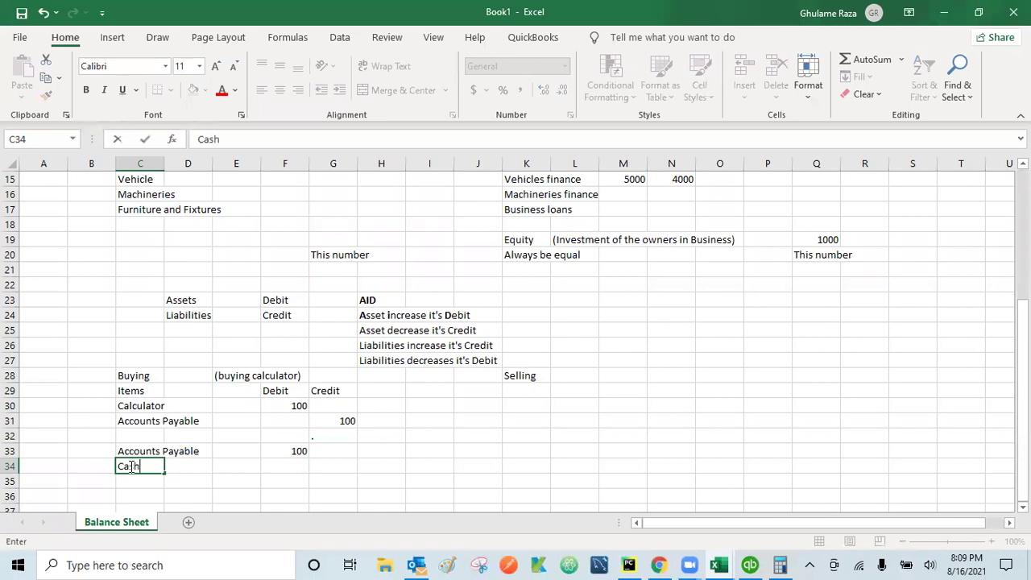
pyautogui.press('Right')
pyautogui.press('Right')
pyautogui.press('Right')
pyautogui.press('Right')
pyautogui.write('100')
pyautogui.hotkey('ctrl', 'Return')
pyautogui.press('Return')
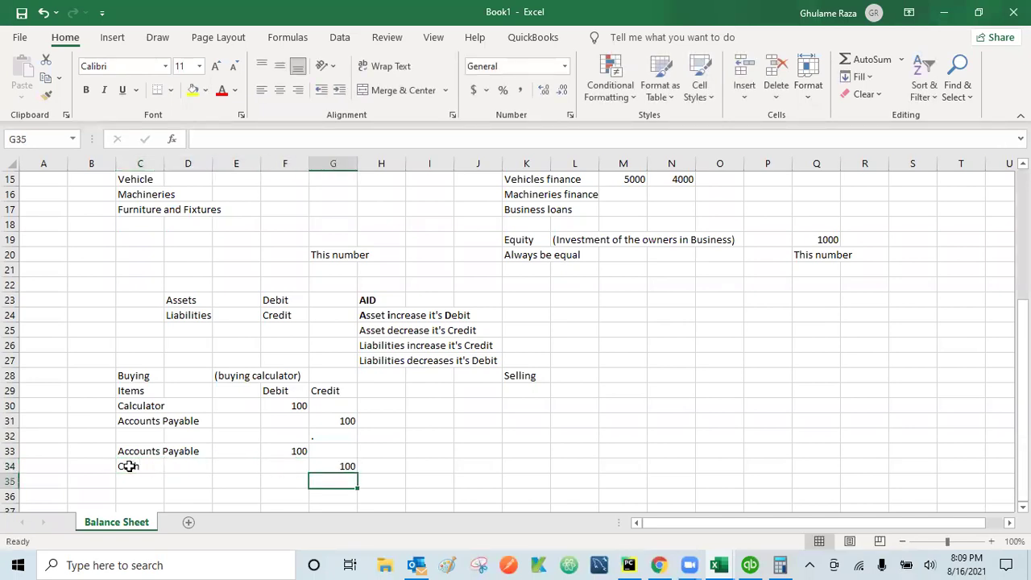
pyautogui.click(124, 423)
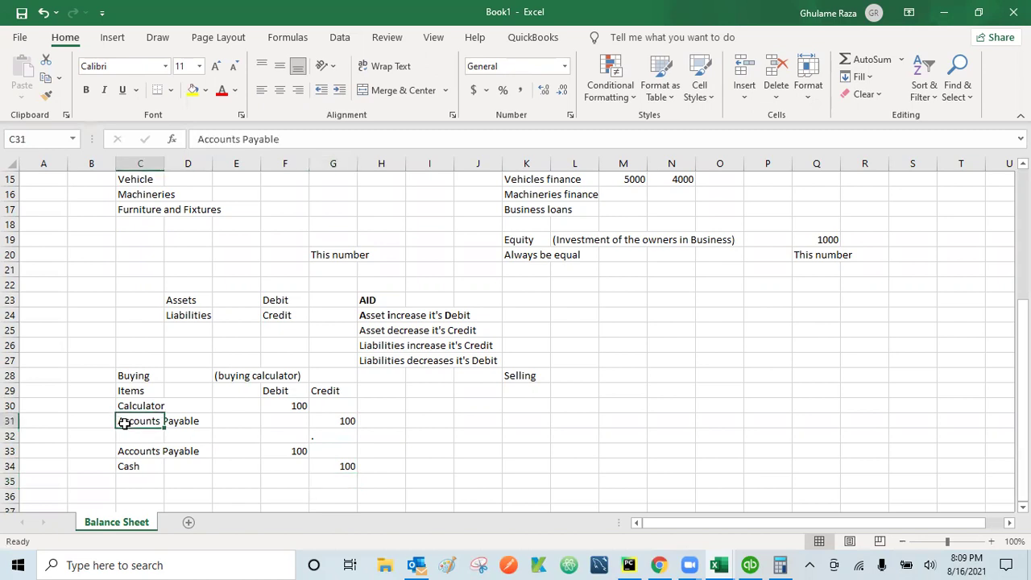
# Fill C31:G31 and C33:F33 yellow, and type 'Net Impact' in C36
pyautogui.hotkey('shift', 'Right')
pyautogui.hotkey('shift', 'Right')
pyautogui.hotkey('shift', 'Right')
pyautogui.hotkey('shift', 'Right')
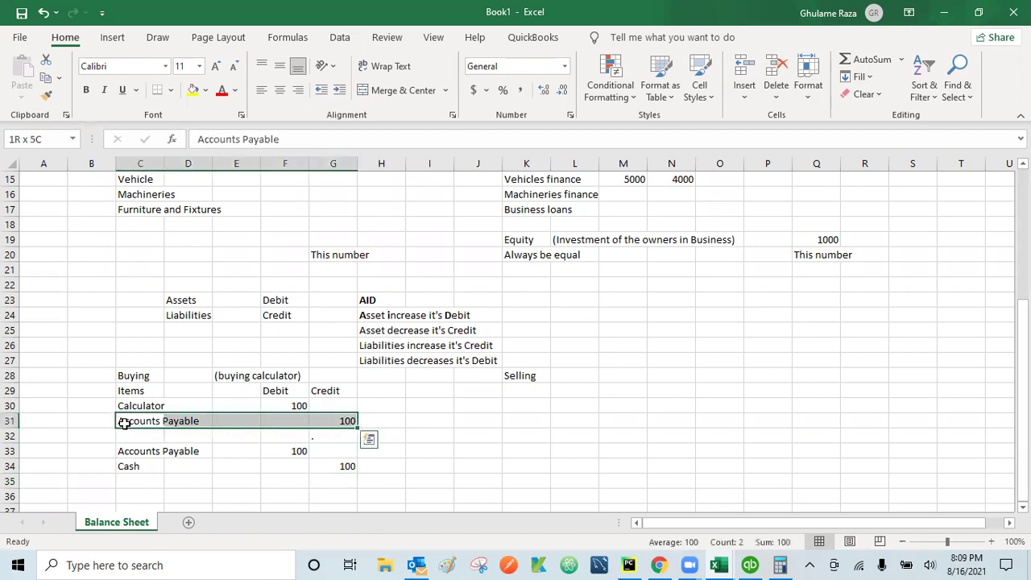
pyautogui.click(194, 90)
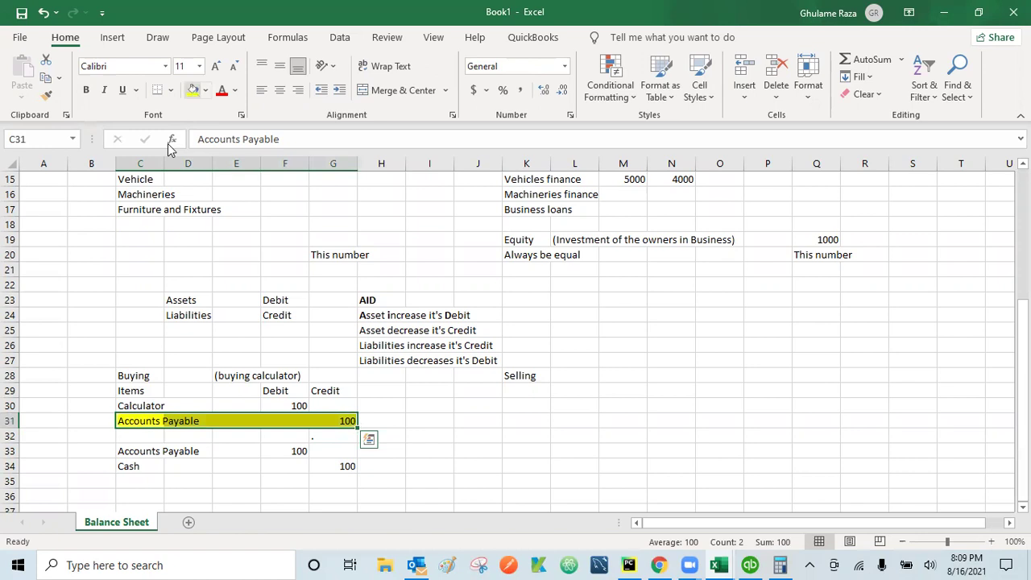
pyautogui.click(142, 454)
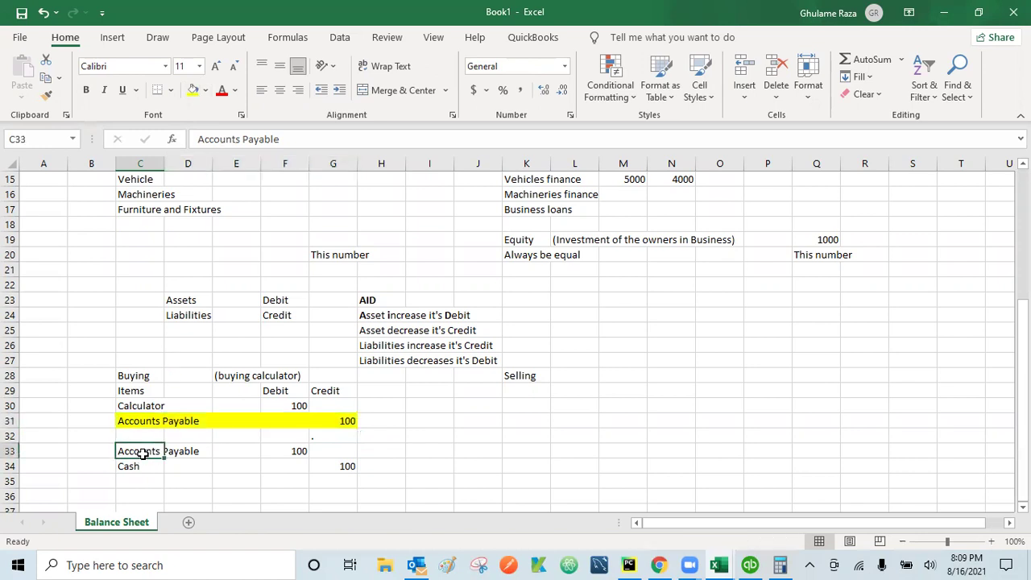
pyautogui.hotkey('shift', 'Right')
pyautogui.hotkey('shift', 'Right')
pyautogui.hotkey('shift', 'Right')
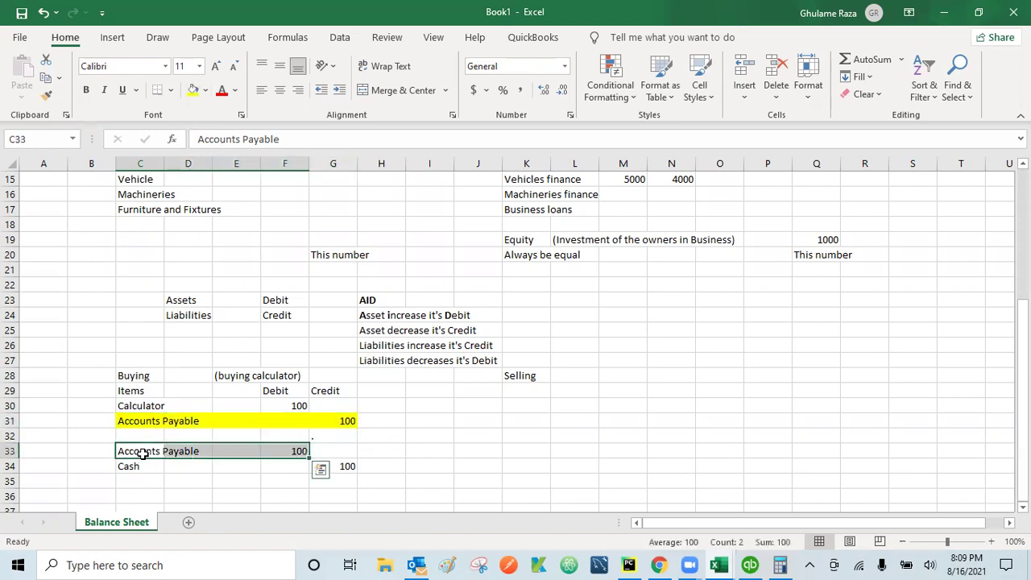
pyautogui.click(193, 90)
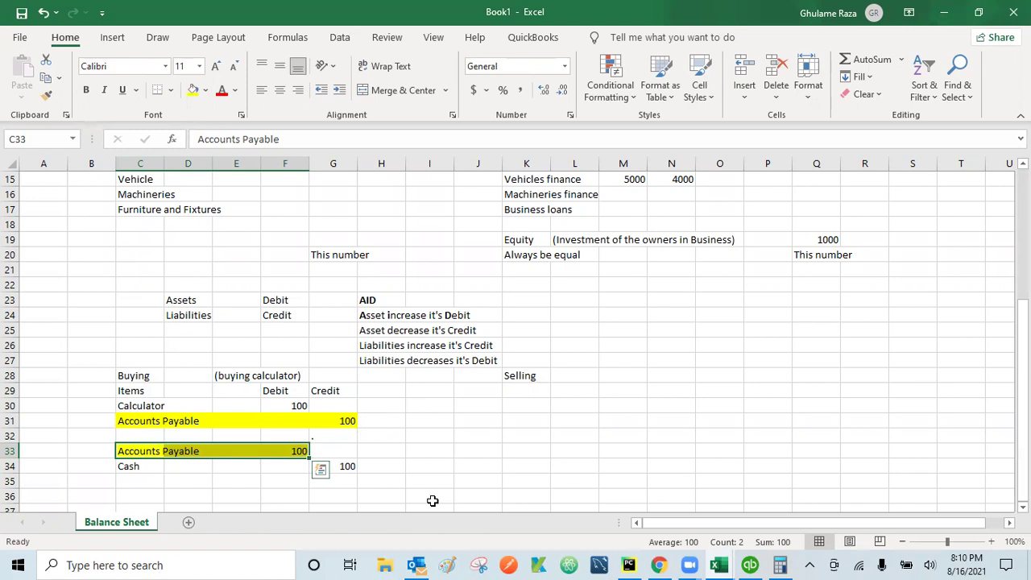
pyautogui.click(155, 499)
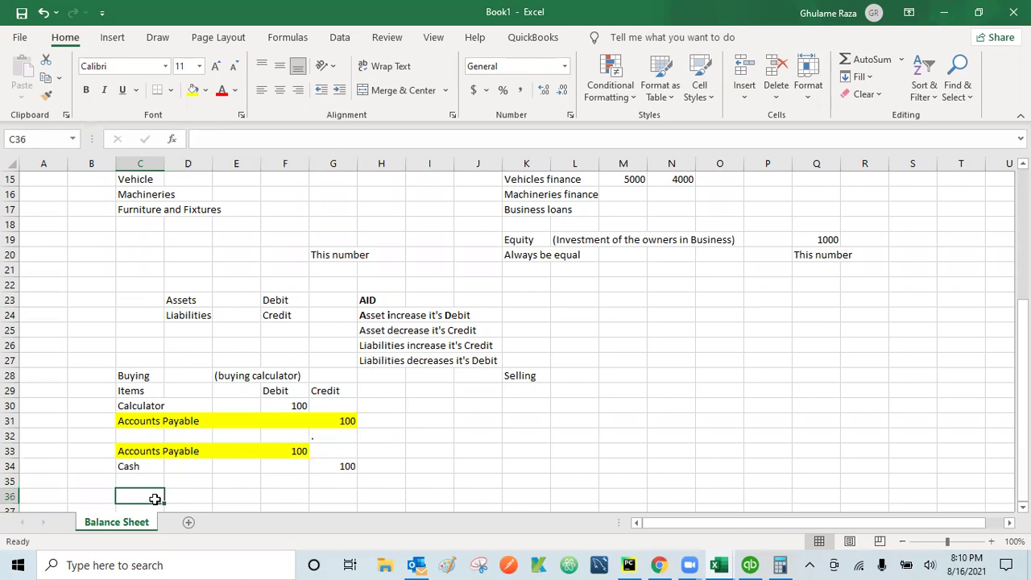
pyautogui.write('Net Impact')
# Under Net Impact, list Calculator with a 100 debit and Cash with a 100 credit
pyautogui.press('Return')
pyautogui.press('Return')
pyautogui.press('Return')
pyautogui.press('Up')
pyautogui.press('Up')
pyautogui.write('Calcula')
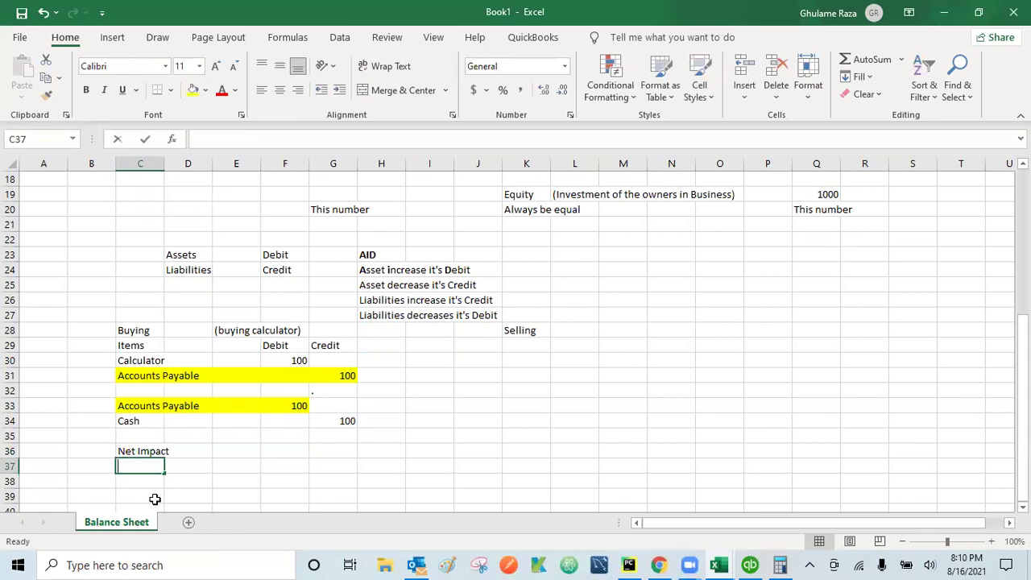
pyautogui.write('tor')
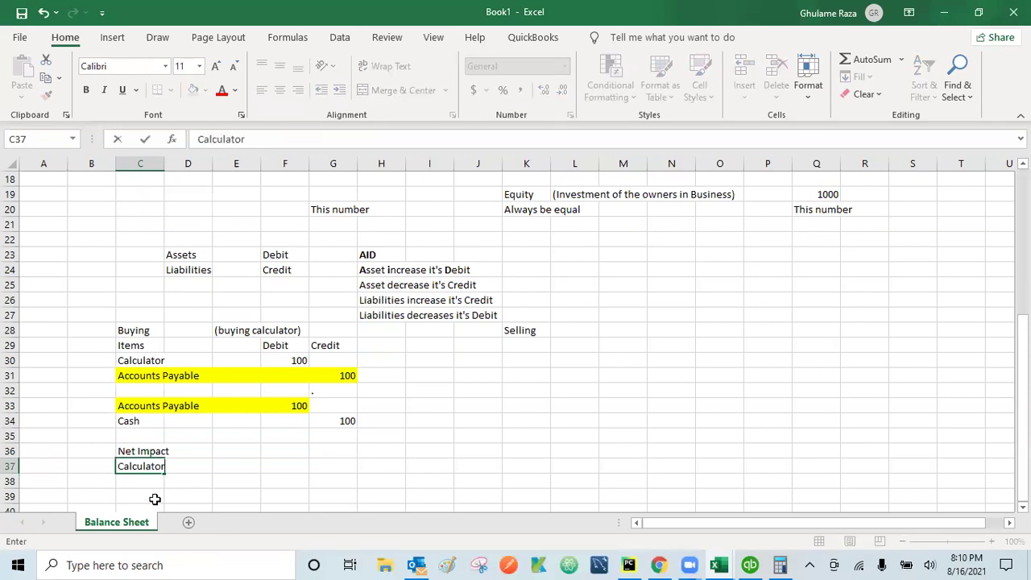
pyautogui.press('Tab')
pyautogui.press('Tab')
pyautogui.press('Tab')
pyautogui.write('100')
pyautogui.press('Return')
pyautogui.press('Left')
pyautogui.press('Left')
pyautogui.press('Left')
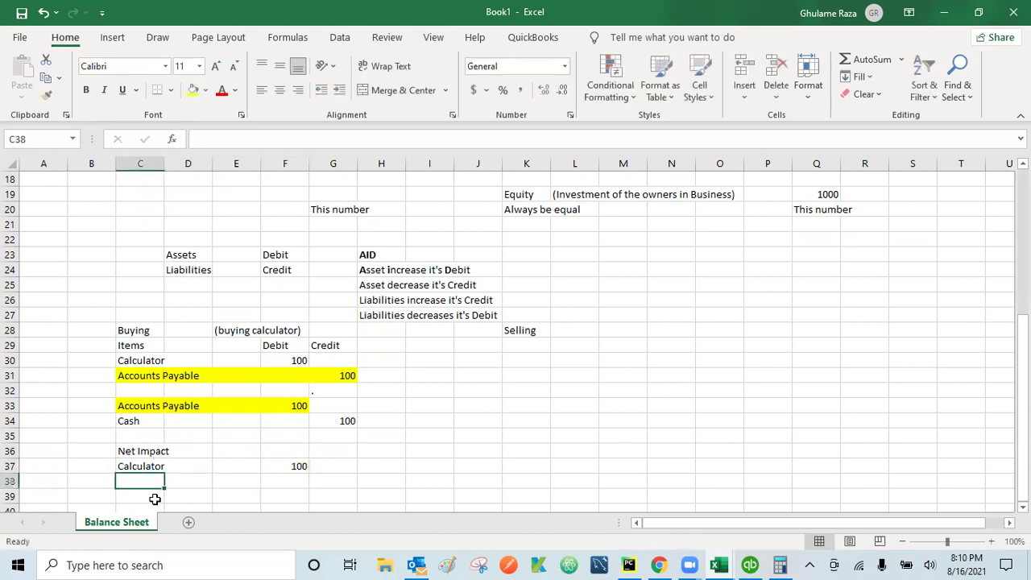
pyautogui.write('Cash')
pyautogui.press('Tab')
pyautogui.press('Tab')
pyautogui.press('Tab')
pyautogui.press('Tab')
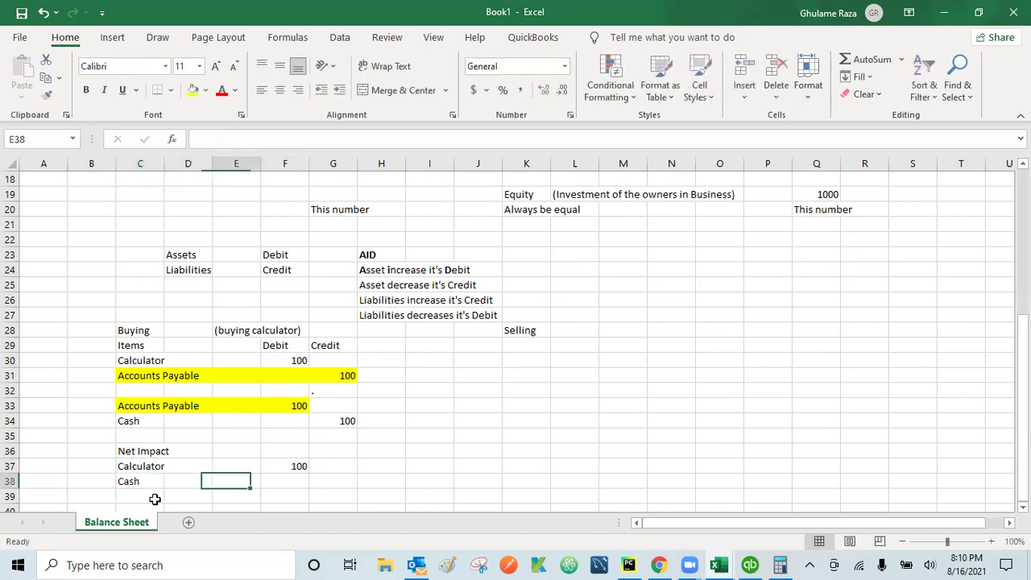
pyautogui.write('100')
pyautogui.press('Return')
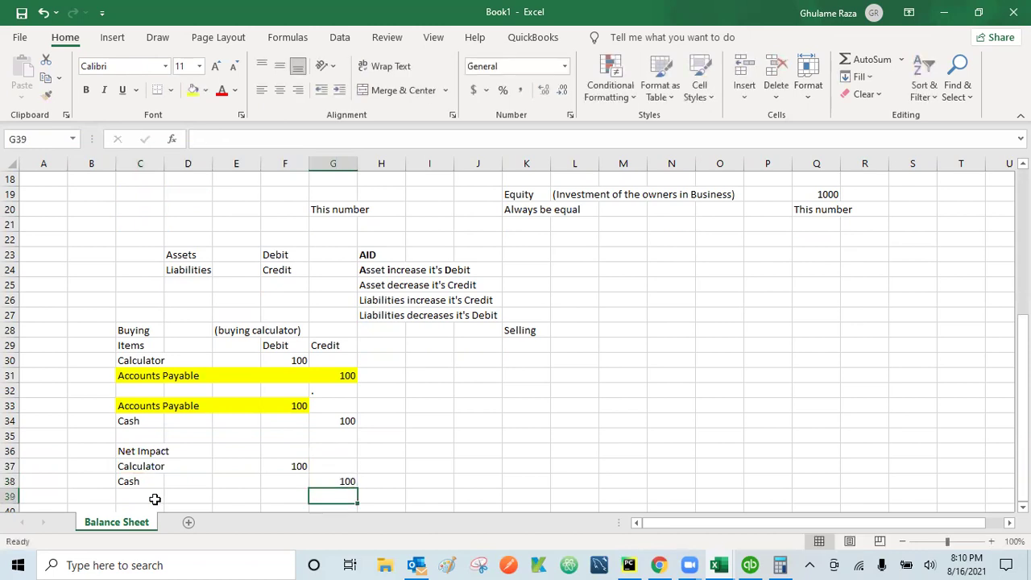
# Color the Accounts Payable rows C31:G33 red
pyautogui.moveTo(119, 377); pyautogui.dragTo(120, 382)
pyautogui.hotkey('shift', 'Right')
pyautogui.hotkey('shift', 'Right')
pyautogui.hotkey('shift', 'Right')
pyautogui.hotkey('shift', 'Right')
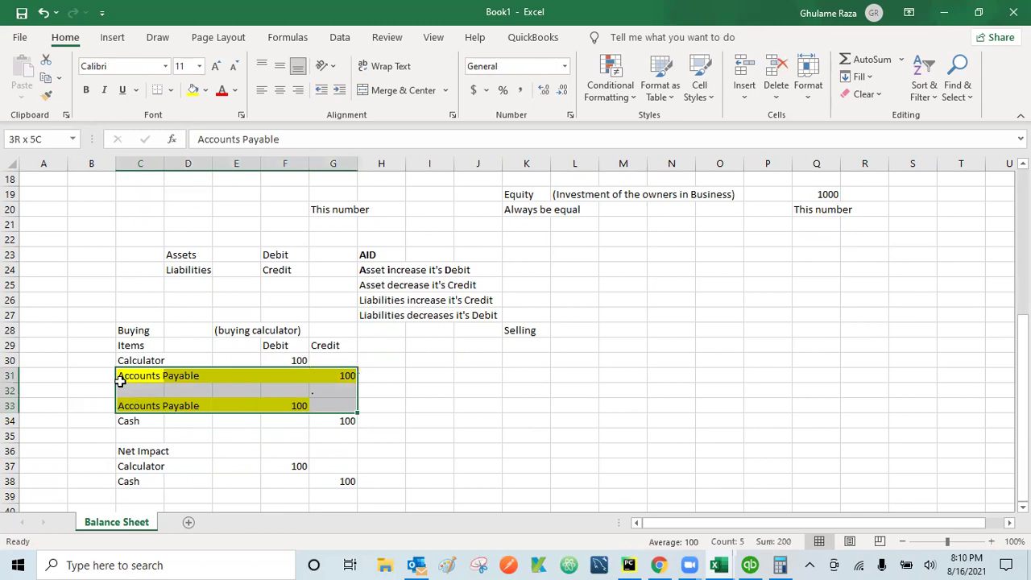
pyautogui.click(221, 89)
pyautogui.click(458, 418)
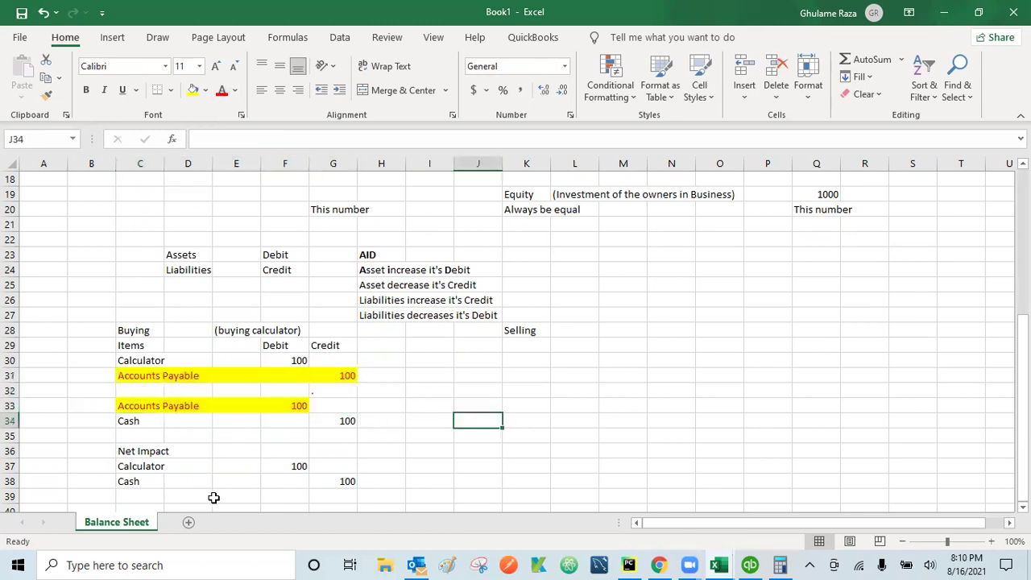
pyautogui.click(131, 480)
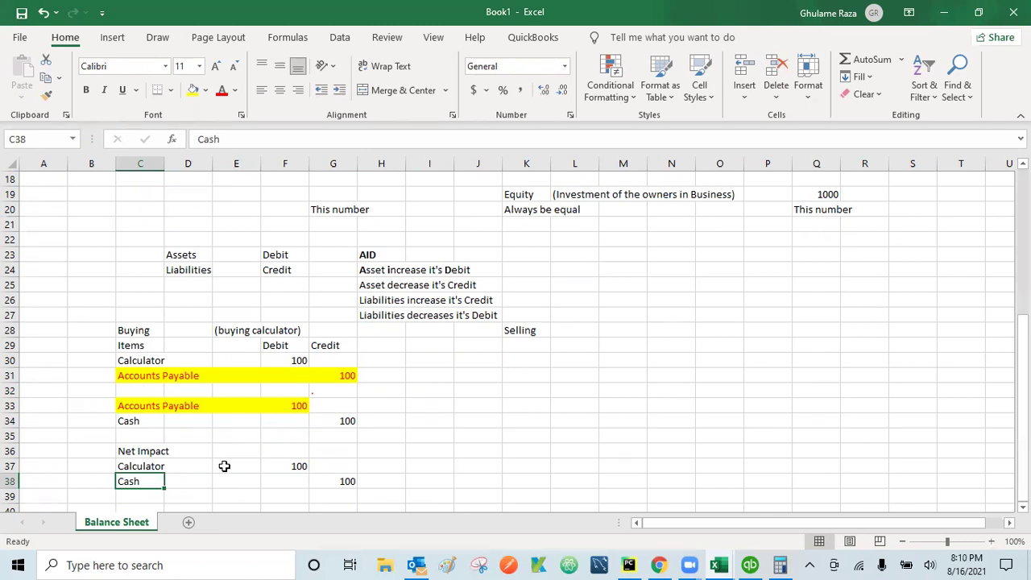
# Add the note '(Selling Calculator' in L28 beside Selling
pyautogui.click(584, 330)
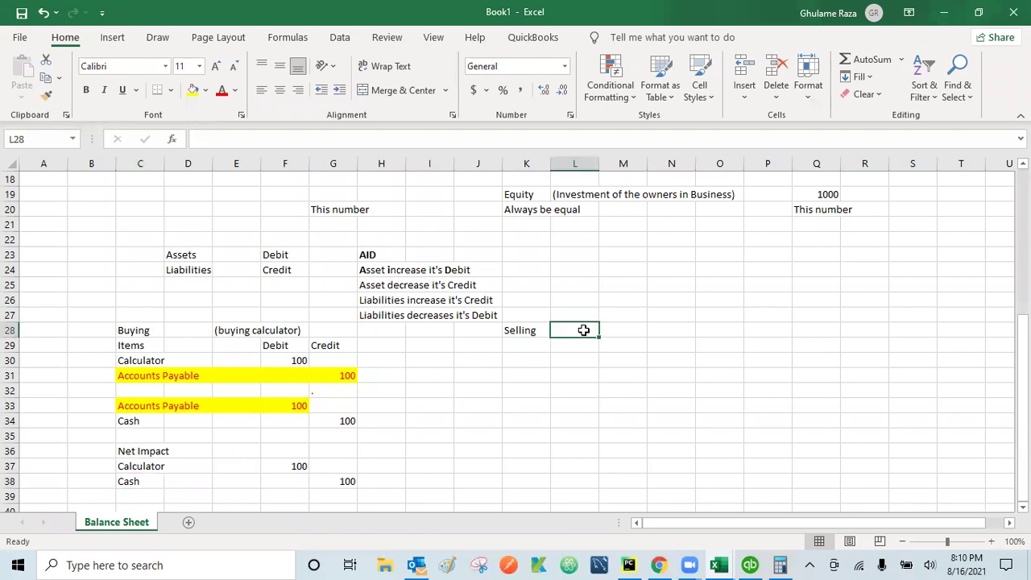
pyautogui.write('(S')
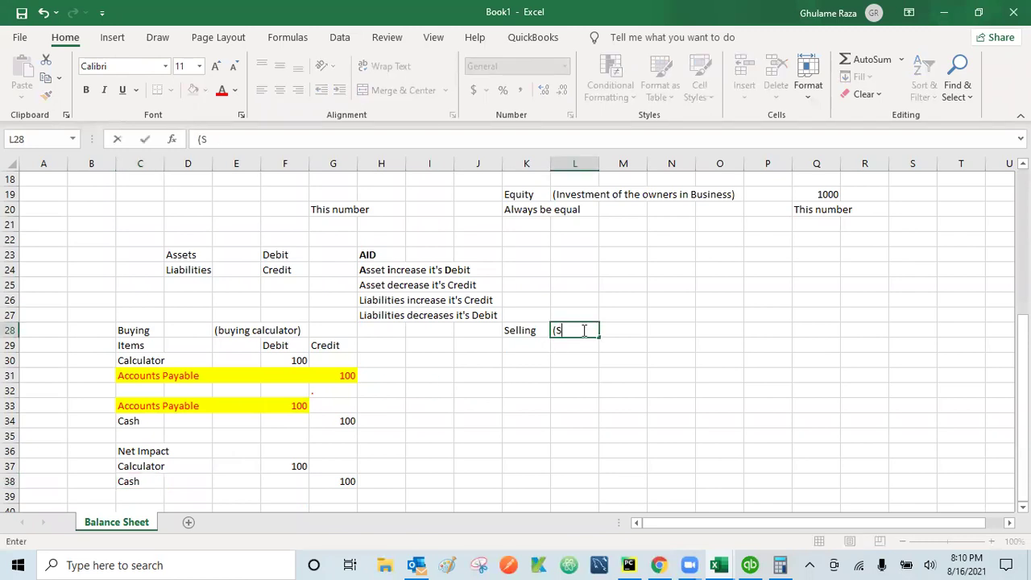
pyautogui.write('elling Calc')
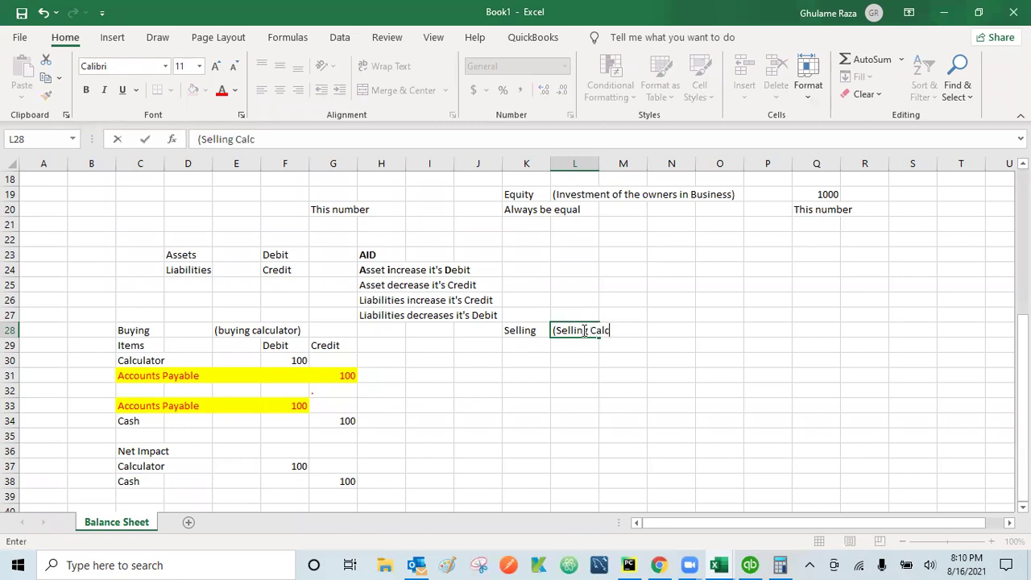
pyautogui.write('ulator')
pyautogui.press('Return')
pyautogui.press('Return')
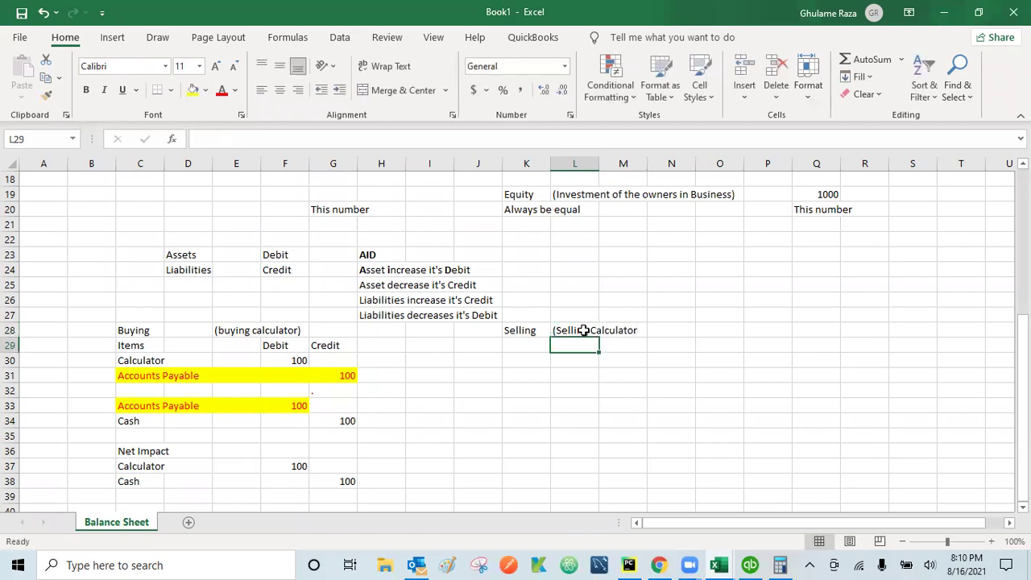
pyautogui.press('Up')
# Put the headings Items in K29, Debit in M29 and Credit in N29
pyautogui.press('Left')
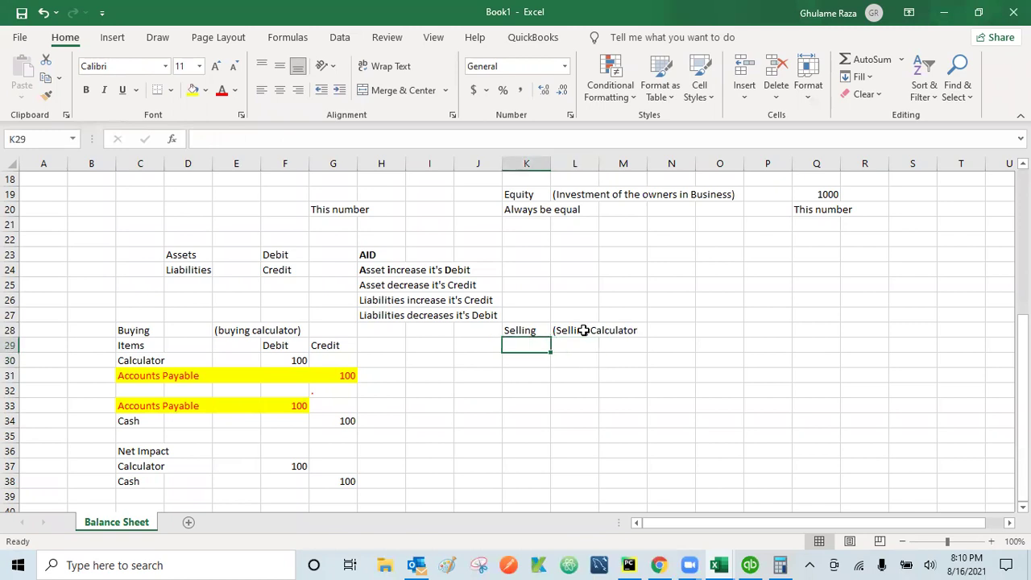
pyautogui.write('Items')
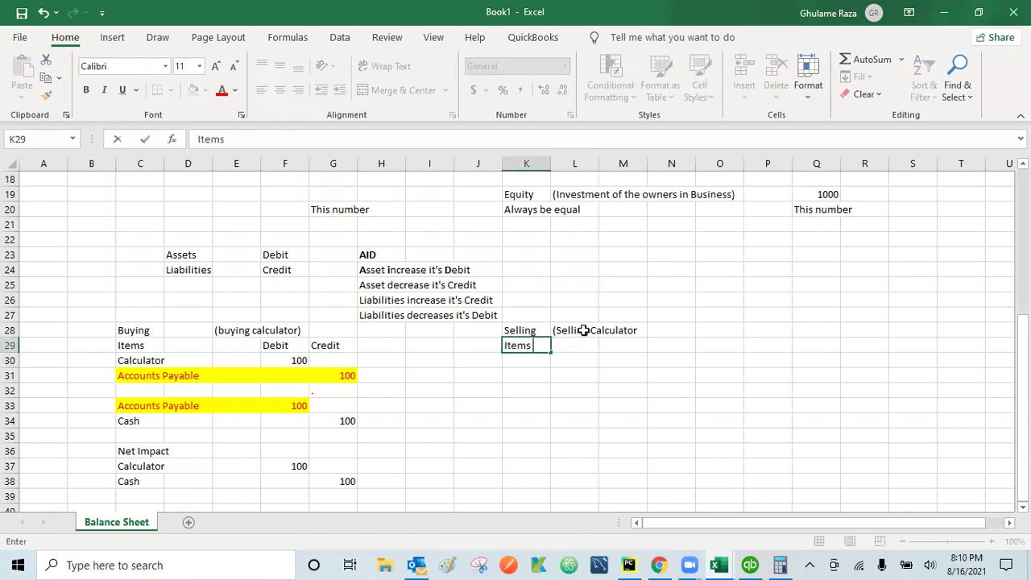
pyautogui.press('Right')
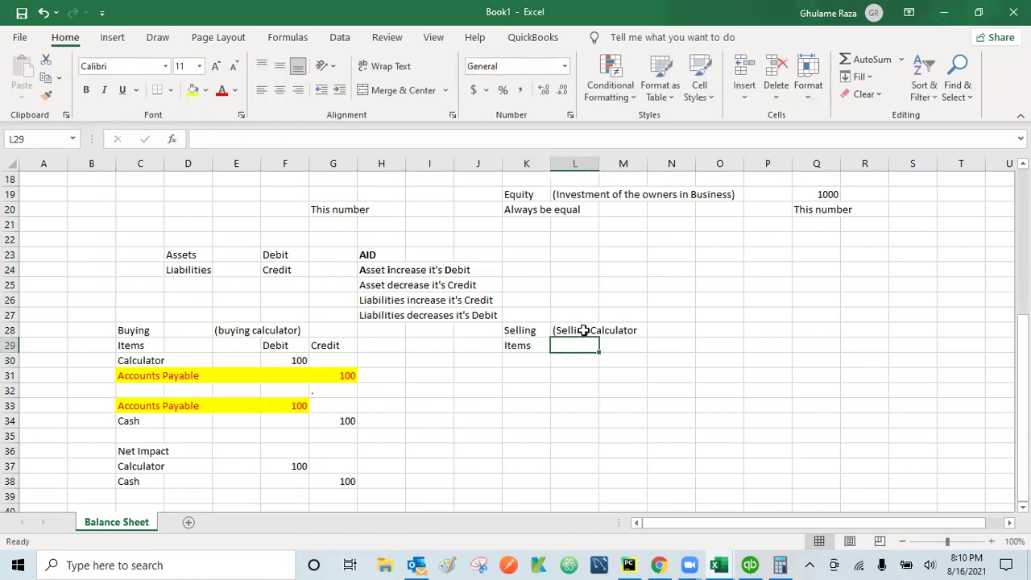
pyautogui.press('Right')
pyautogui.write('Debit')
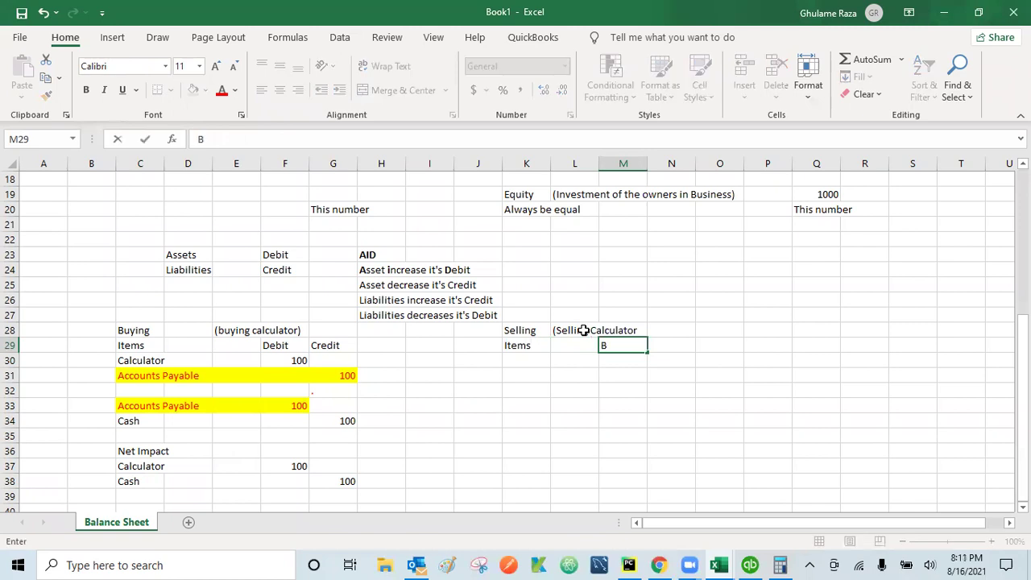
pyautogui.press('Right')
pyautogui.write('Credit')
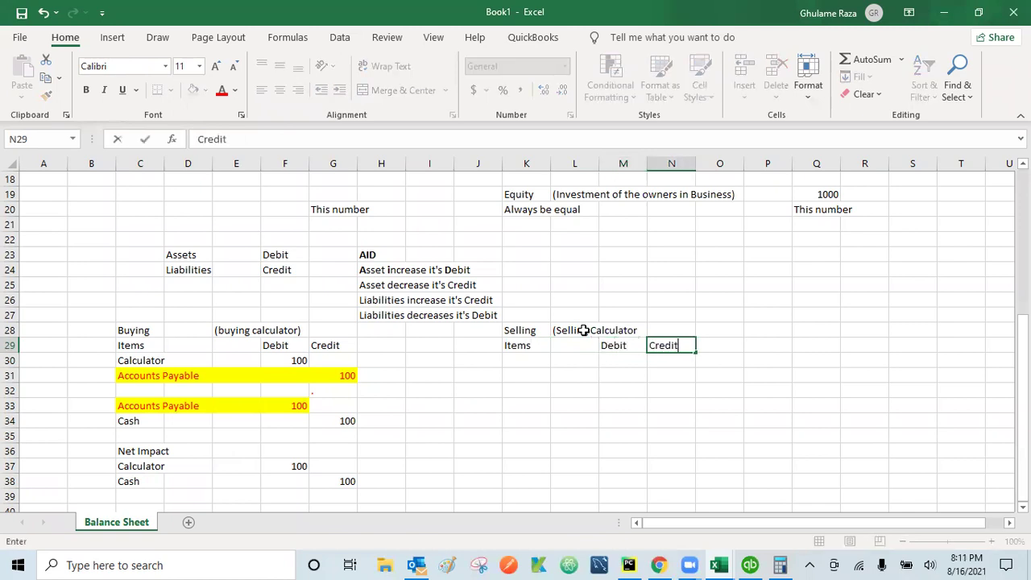
pyautogui.press('Return')
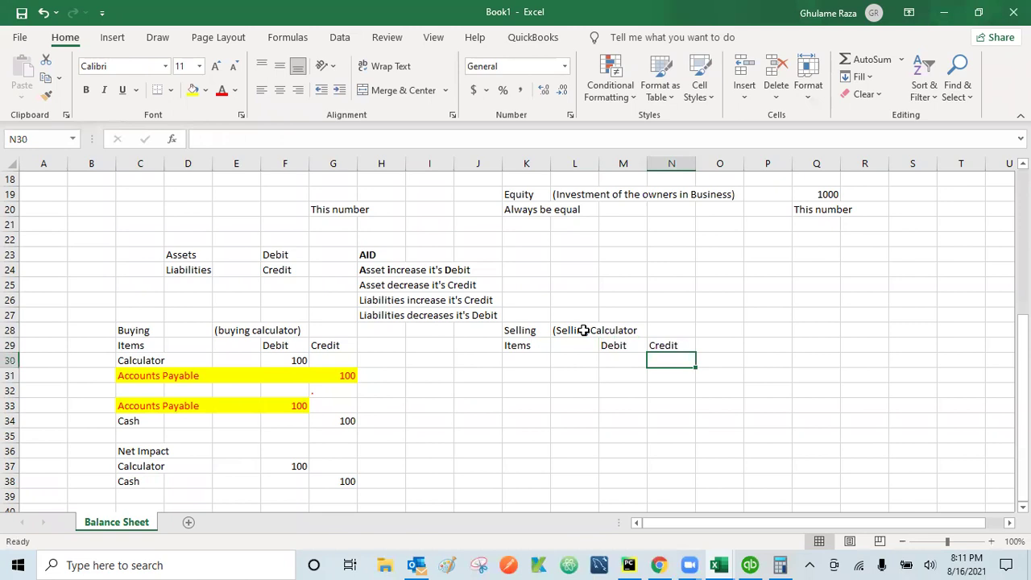
pyautogui.press('Left')
pyautogui.press('Left')
pyautogui.press('Left')
pyautogui.press('Left')
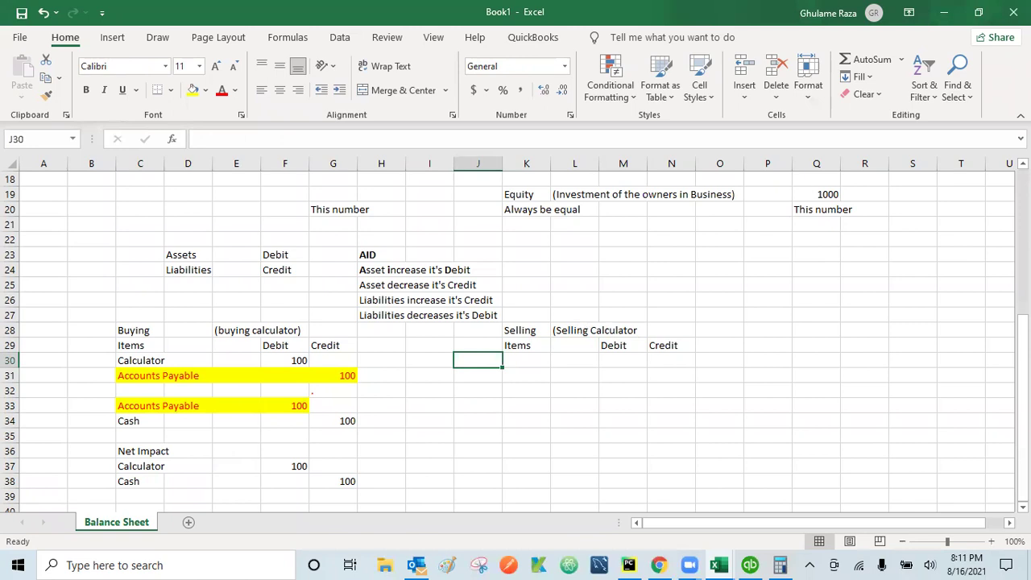
pyautogui.moveTo(1024, 403); pyautogui.dragTo(1023, 258)
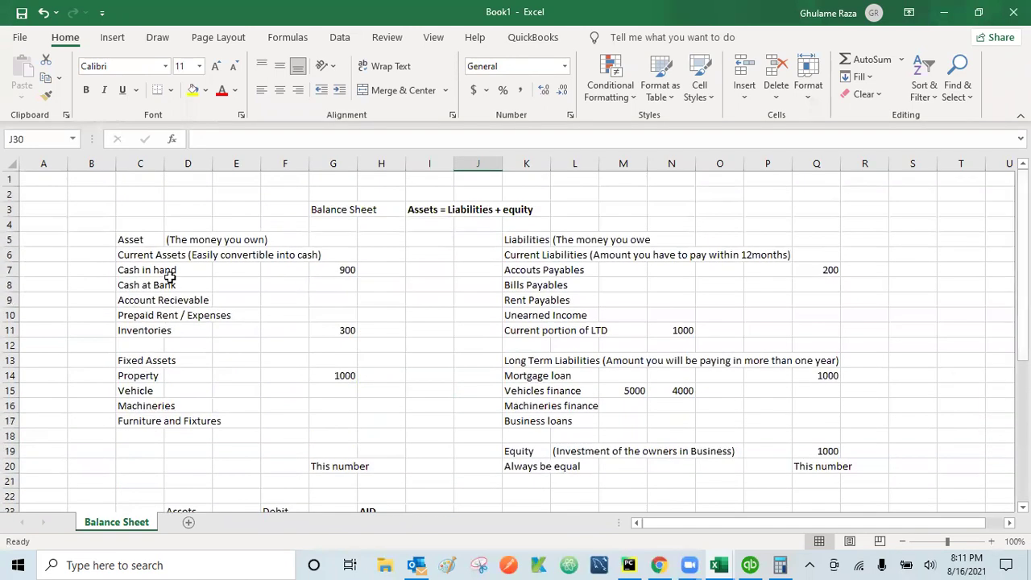
pyautogui.click(145, 331)
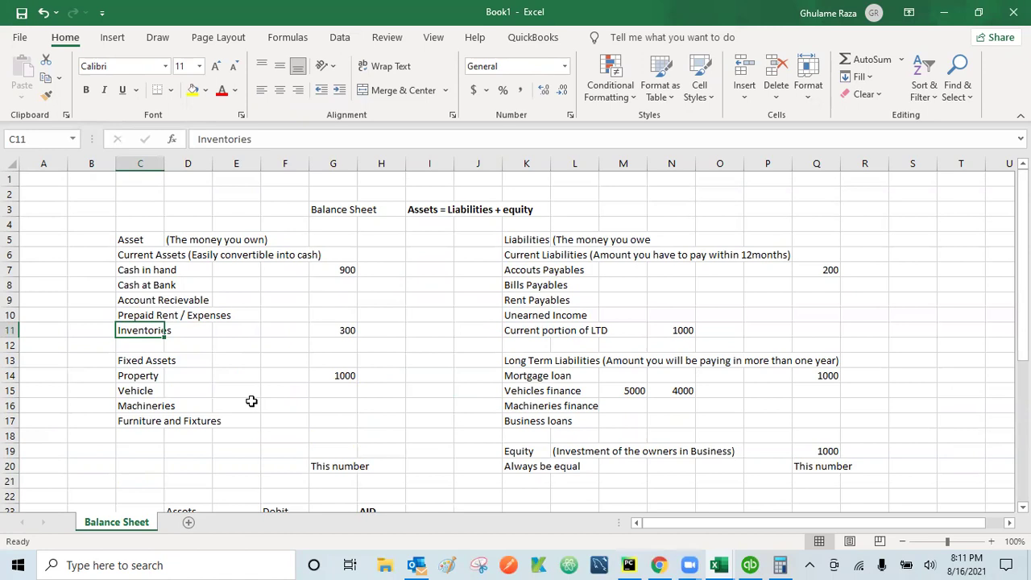
pyautogui.moveTo(1023, 292); pyautogui.dragTo(1023, 388)
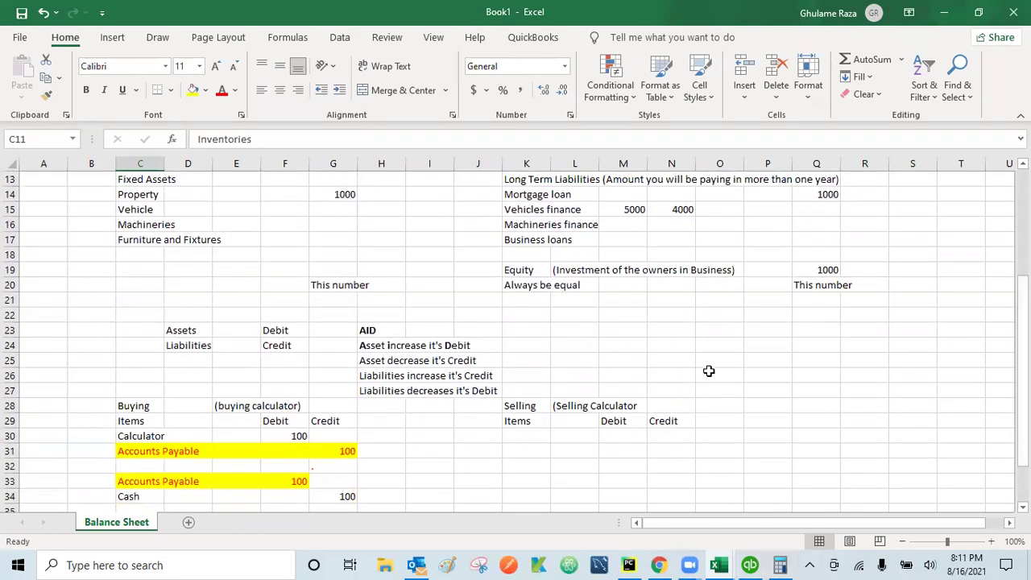
# Enter Calculator in K30 with a 100 credit in N30
pyautogui.click(526, 434)
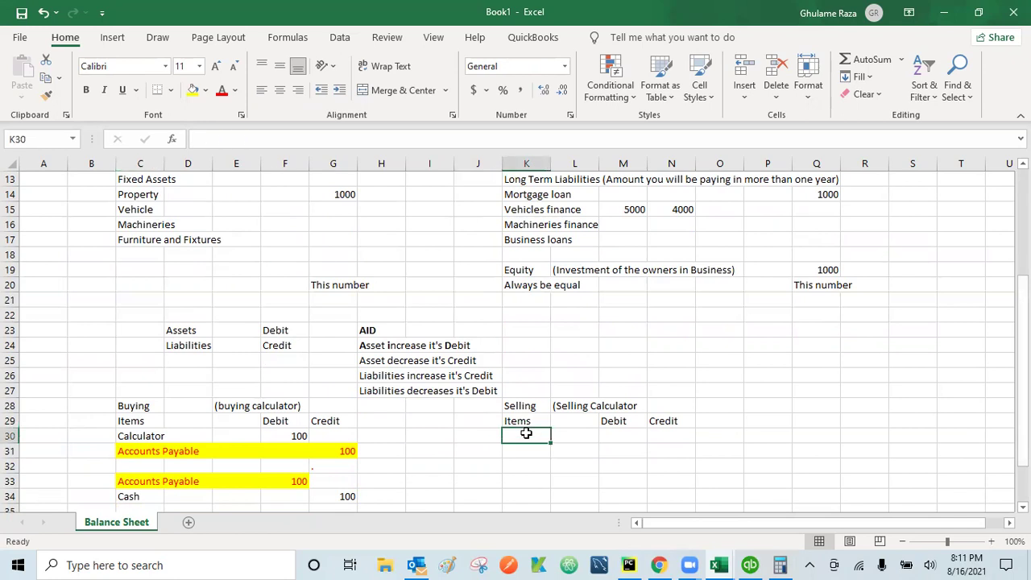
pyautogui.write('Calculator')
pyautogui.press('Return')
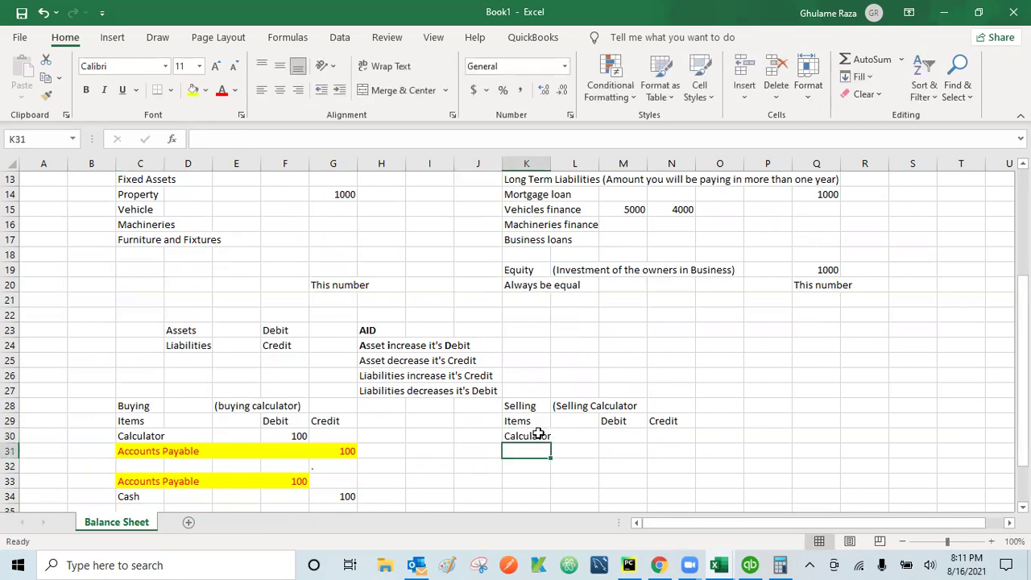
pyautogui.click(537, 435)
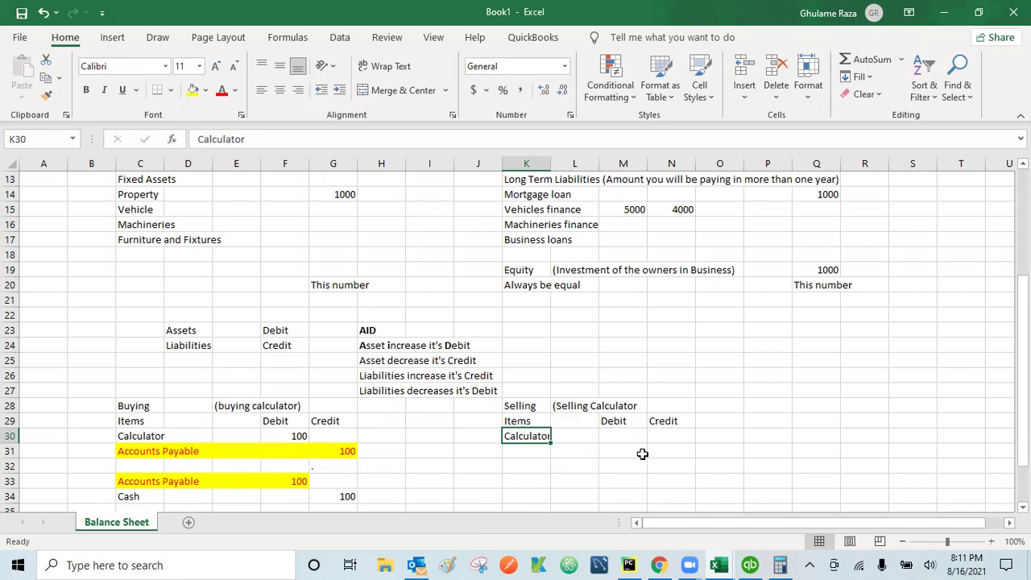
pyautogui.click(671, 435)
pyautogui.write('100')
pyautogui.press('Return')
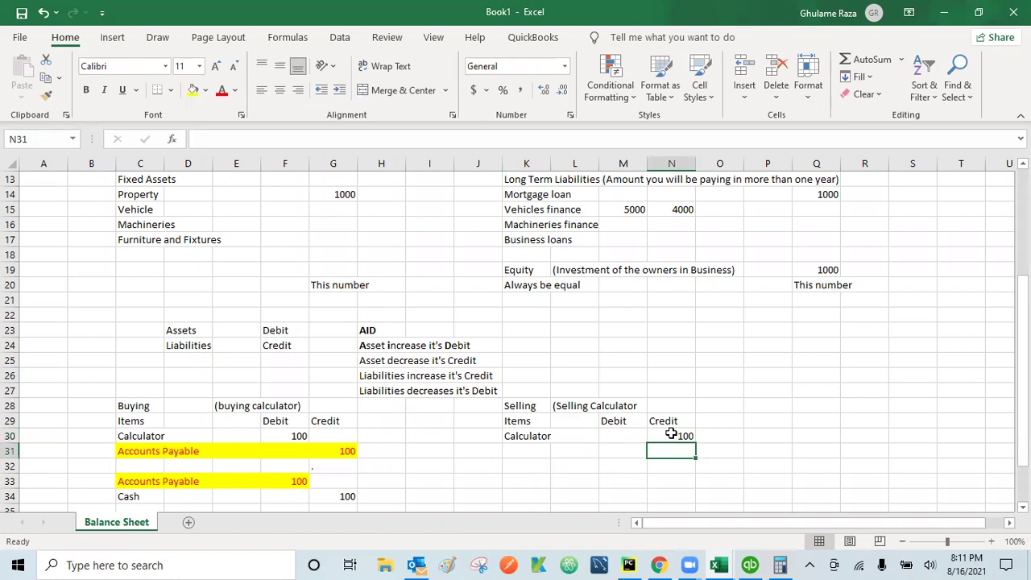
# Start the Accounts Rec label in K31 below Calculator
pyautogui.press('Left')
pyautogui.press('Left')
pyautogui.press('Left')
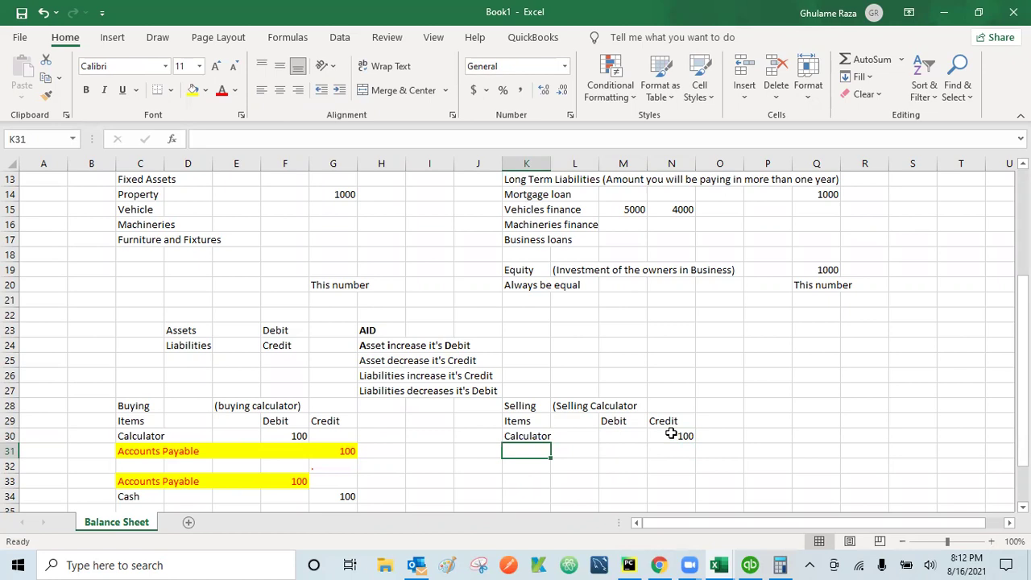
pyautogui.click(682, 435)
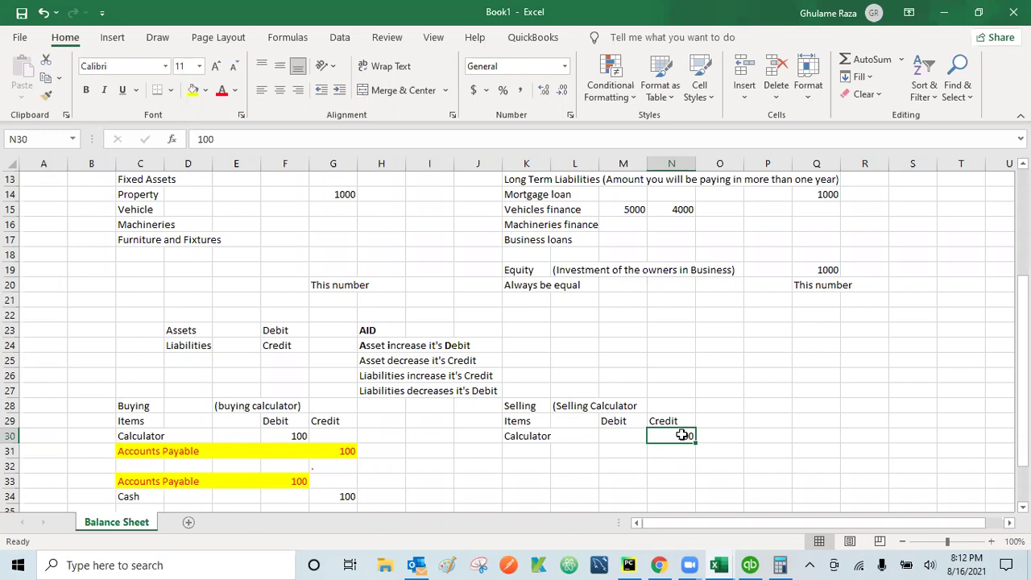
pyautogui.press('Down')
pyautogui.press('Left')
pyautogui.press('Left')
pyautogui.press('Left')
pyautogui.press('Left')
pyautogui.press('Right')
pyautogui.write('Accounts Rec')
# Commit Accounts Rec in K31 and give it a 100 debit in M31
pyautogui.press('Return')
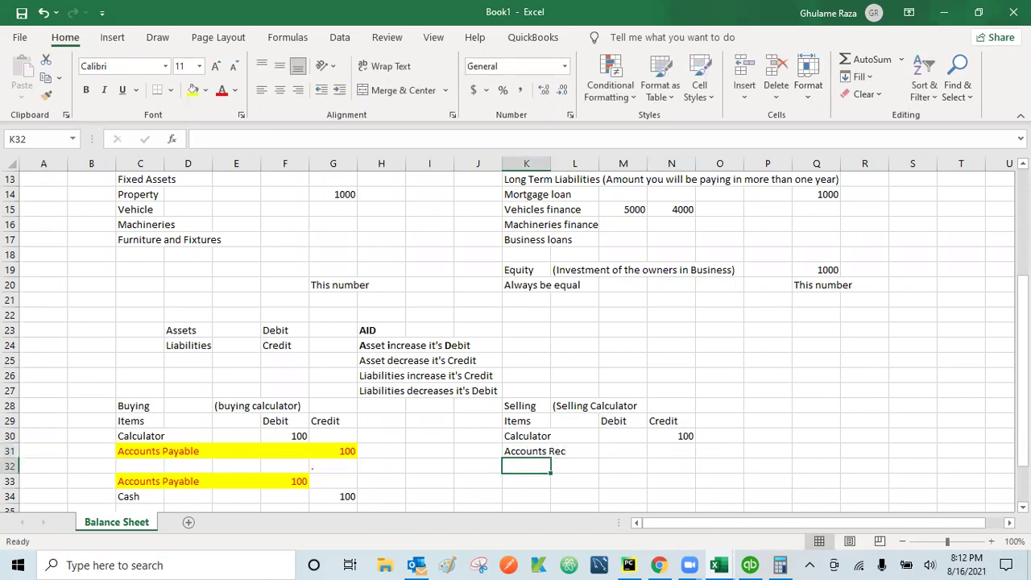
pyautogui.moveTo(1023, 294); pyautogui.dragTo(1024, 229)
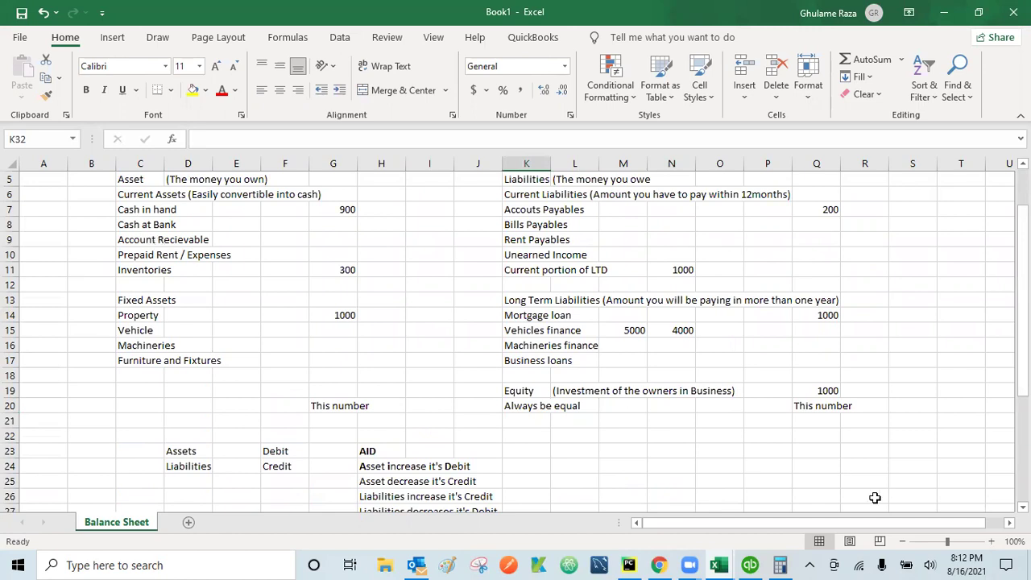
pyautogui.click(1022, 507)
pyautogui.scroll(-3, 400, 328)
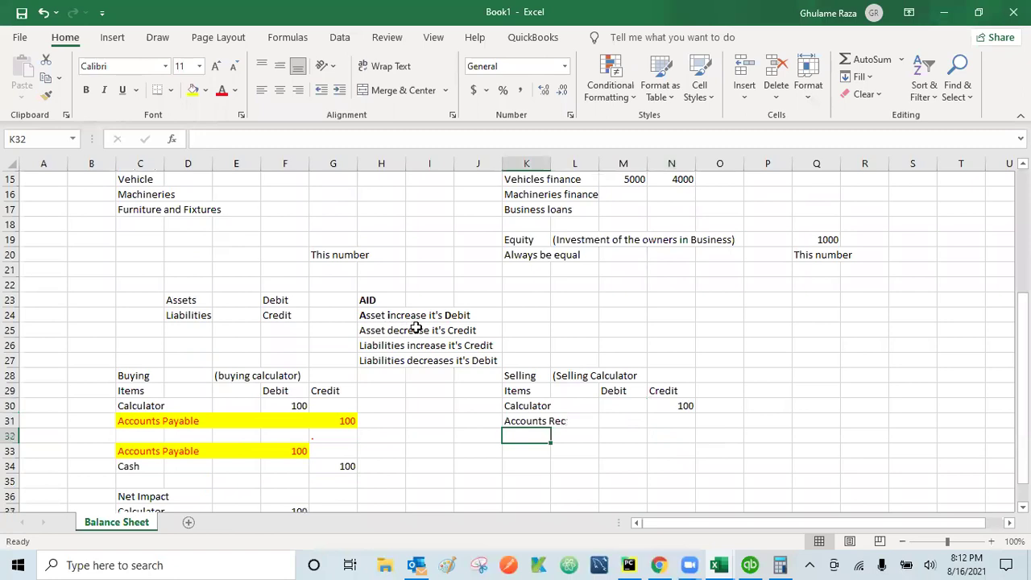
pyautogui.click(627, 423)
pyautogui.write('100')
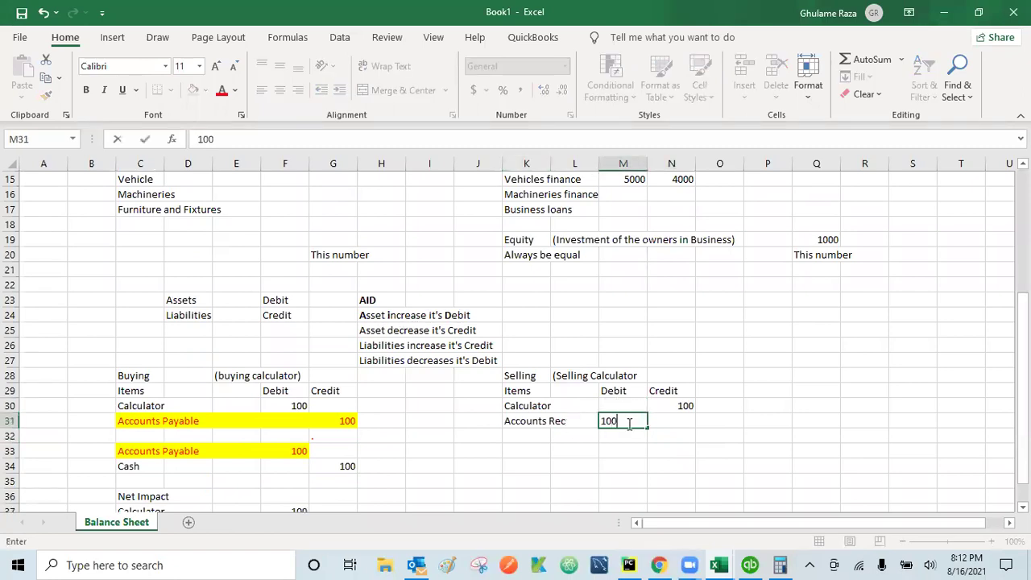
pyautogui.press('Return')
pyautogui.press('Return')
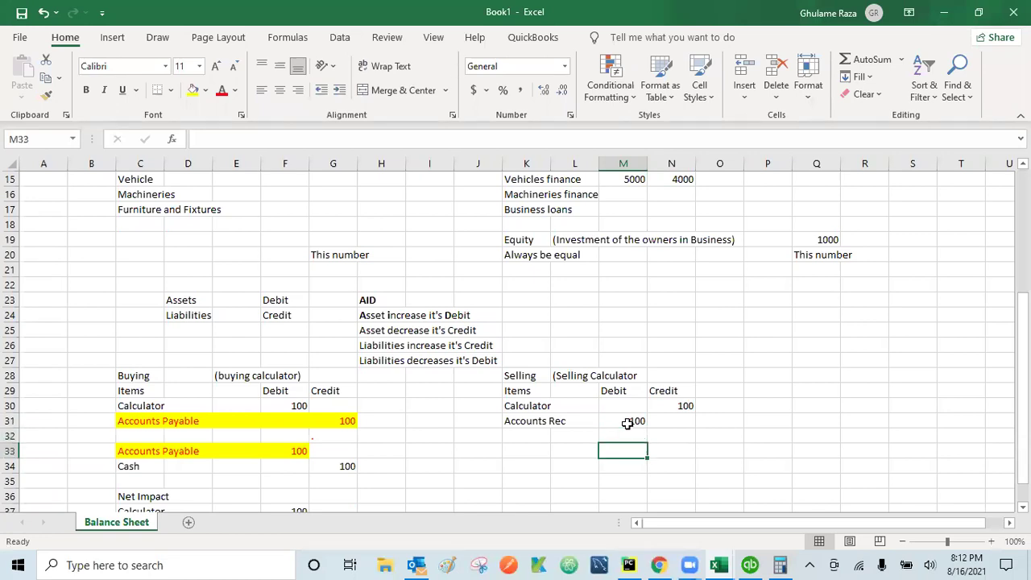
pyautogui.press('Left')
pyautogui.press('Left')
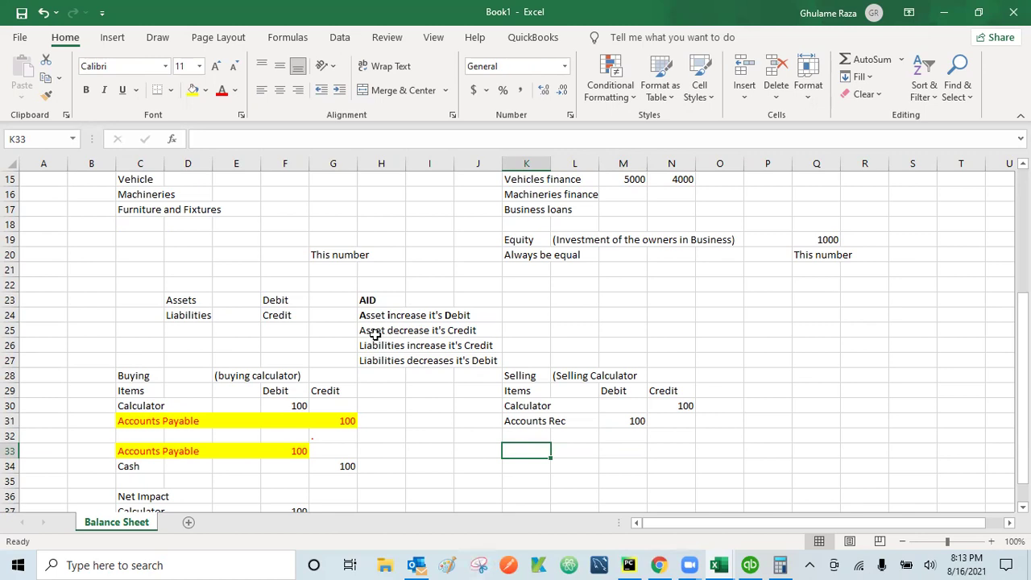
# Enter Account Rec in K33 with a 100 credit in N33
pyautogui.click(527, 507)
pyautogui.write('A')
pyautogui.press('BackSpace')
pyautogui.press('Escape')
pyautogui.press('Up')
pyautogui.press('Up')
pyautogui.press('Up')
pyautogui.press('Up')
pyautogui.write('Account Rec')
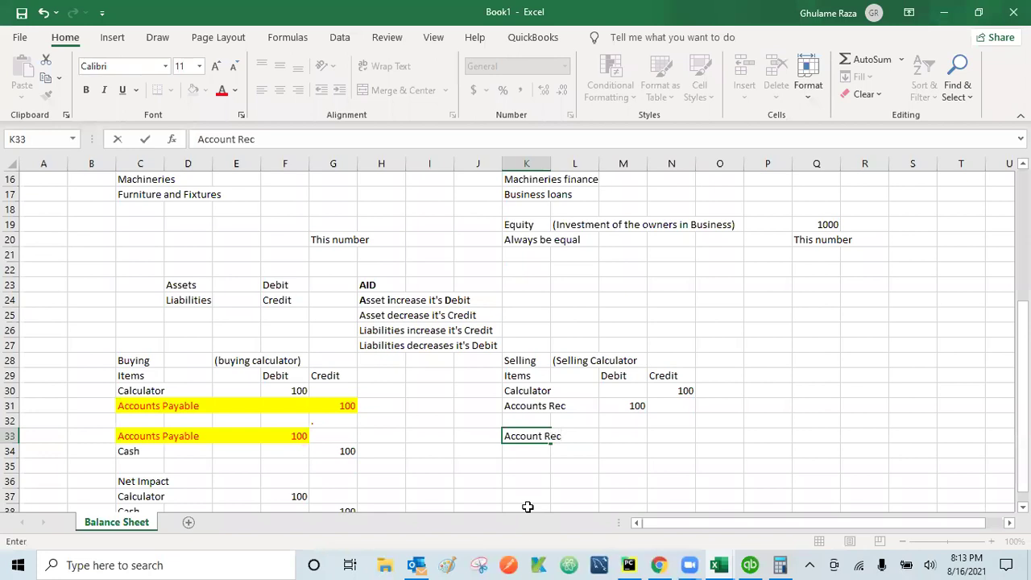
pyautogui.press('Right')
pyautogui.press('Right')
pyautogui.press('Right')
pyautogui.write('100')
pyautogui.press('Return')
# Enter Cash in K34 with a 100 debit in M34, then select K31:M31
pyautogui.press('Left')
pyautogui.press('Left')
pyautogui.press('Left')
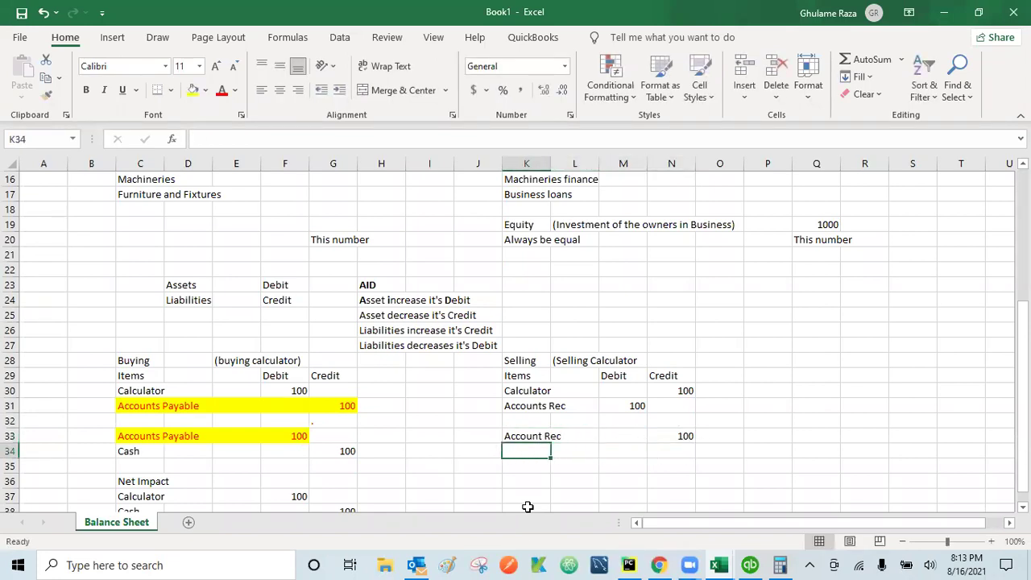
pyautogui.press('Up')
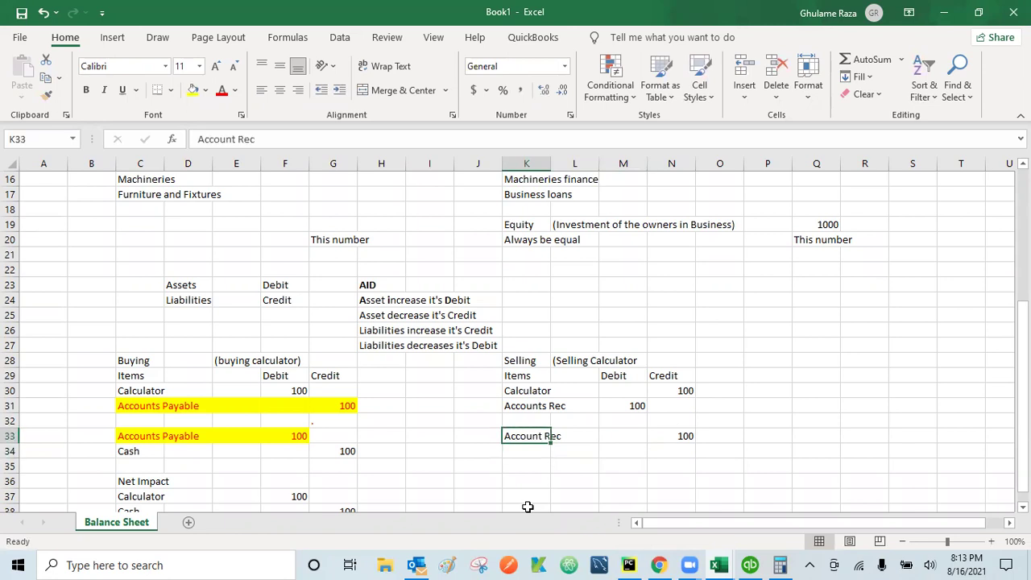
pyautogui.hotkey('shift', 'Right')
pyautogui.hotkey('shift', 'Right')
pyautogui.hotkey('shift', 'Right')
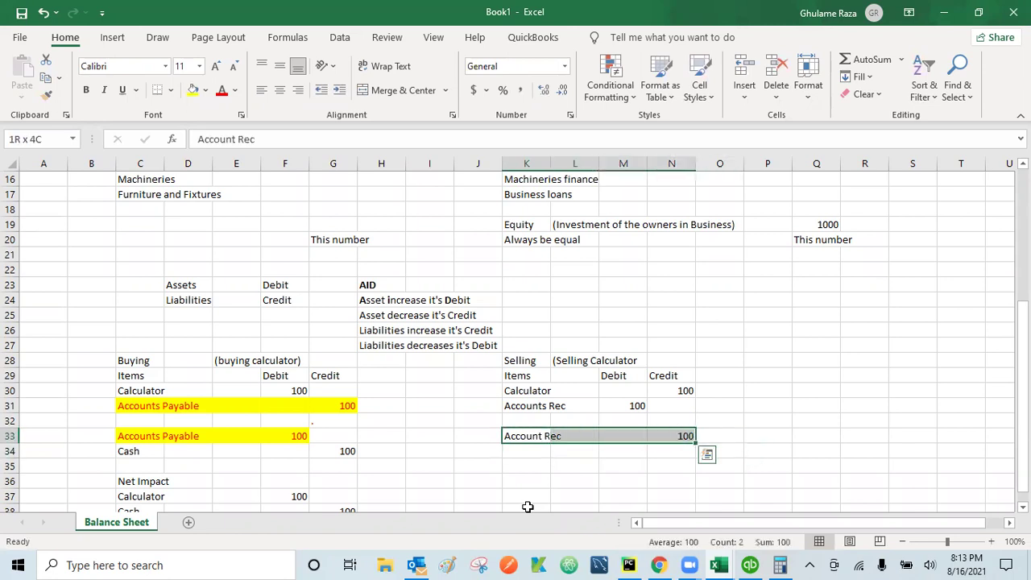
pyautogui.press('Down')
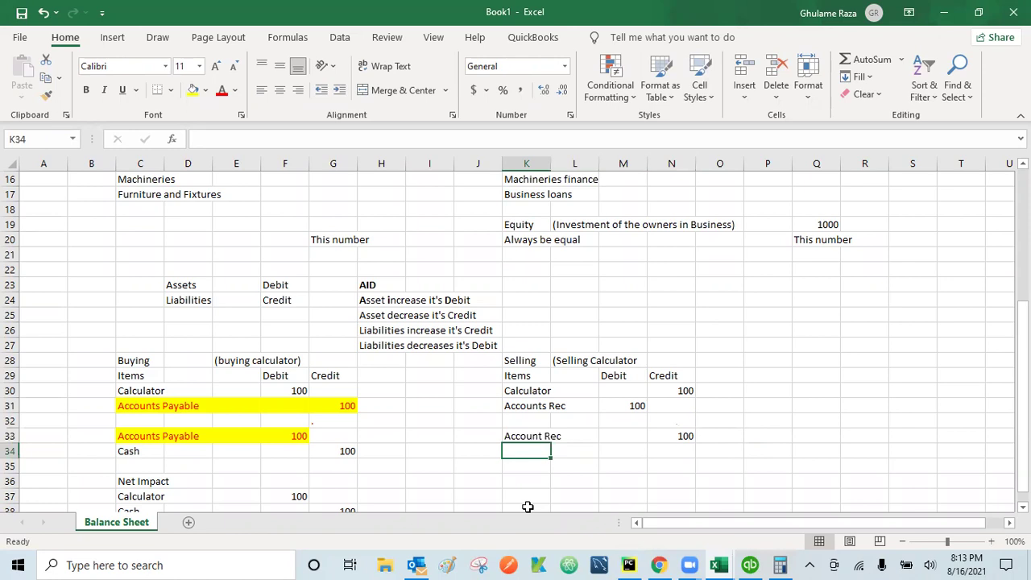
pyautogui.write('Cash')
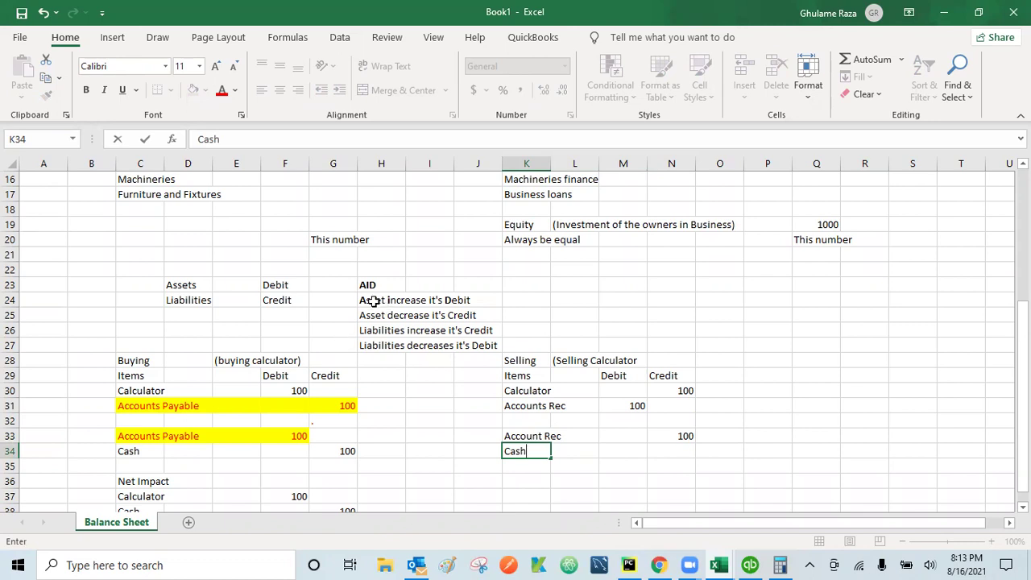
pyautogui.click(633, 450)
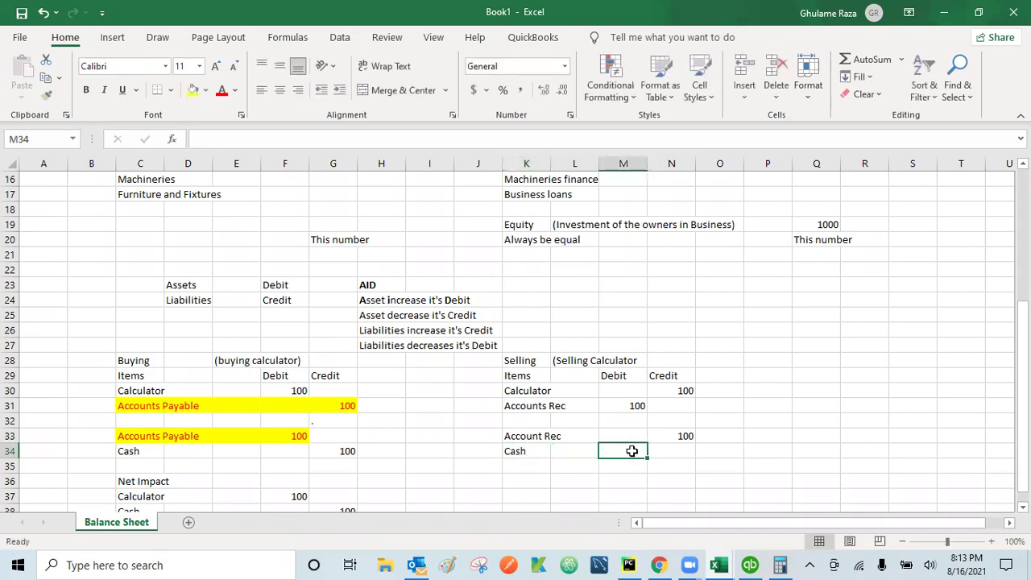
pyautogui.write('100')
pyautogui.press('Return')
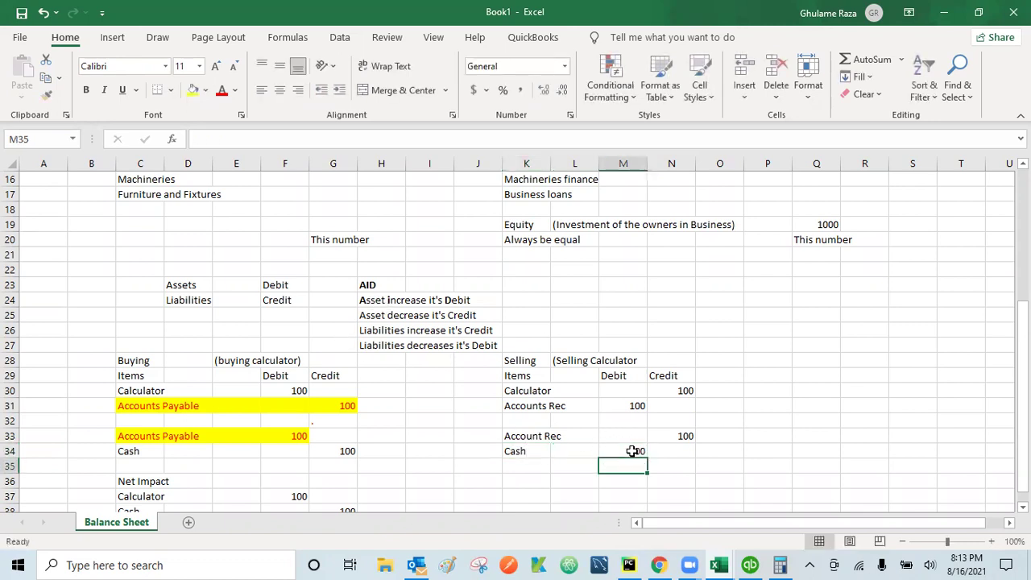
pyautogui.click(505, 409)
pyautogui.hotkey('shift', 'Right')
pyautogui.hotkey('shift', 'Right')
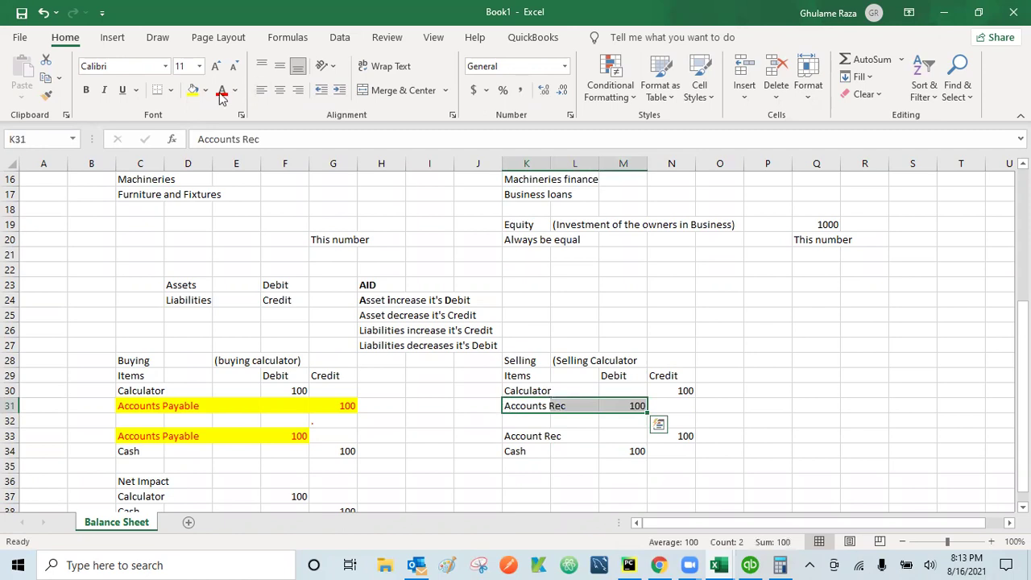
# Fill the Accounts Rec (K31:M31) and Account Rec (K33:N33) rows with yellow
pyautogui.click(194, 89)
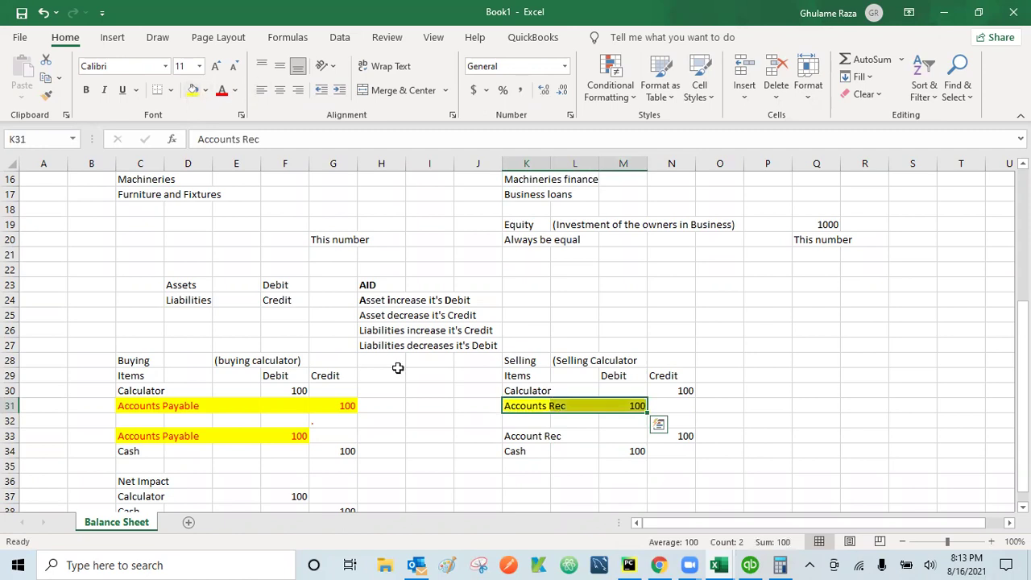
pyautogui.click(521, 436)
pyautogui.hotkey('shift', 'Right')
pyautogui.hotkey('shift', 'Right')
pyautogui.hotkey('shift', 'Right')
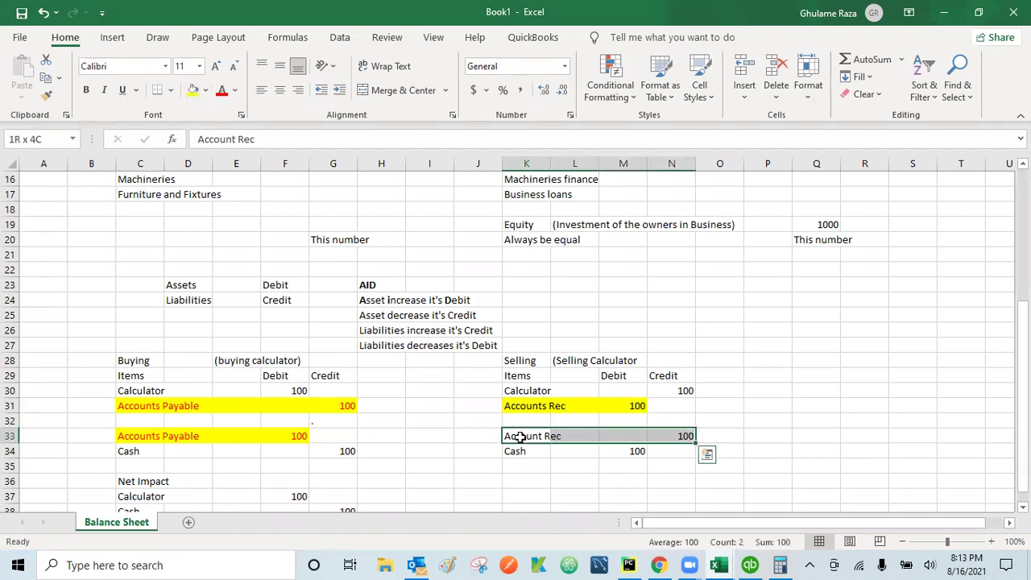
pyautogui.click(193, 89)
pyautogui.click(622, 464)
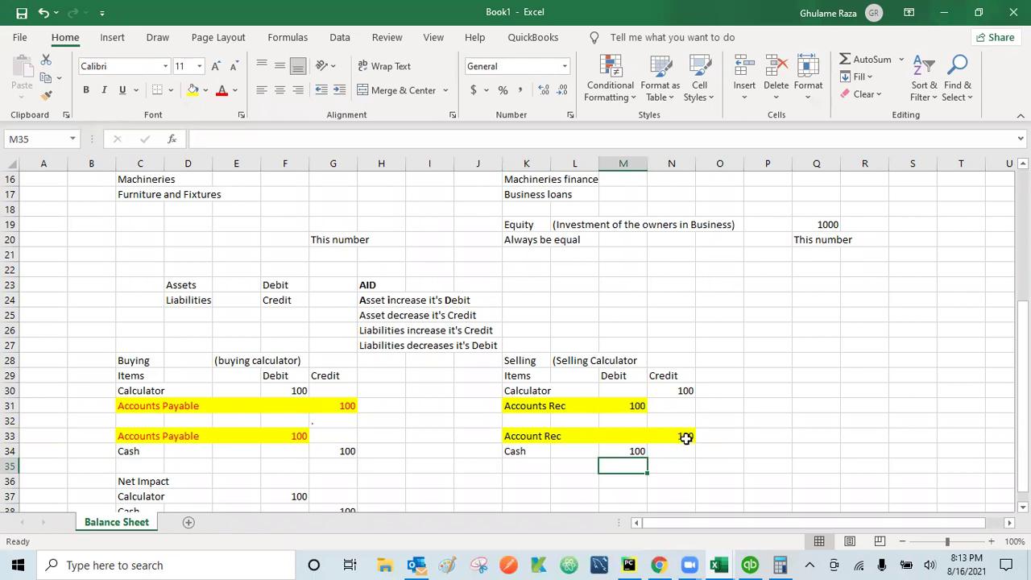
# Set the font color of both receivable rows to red
pyautogui.click(528, 406)
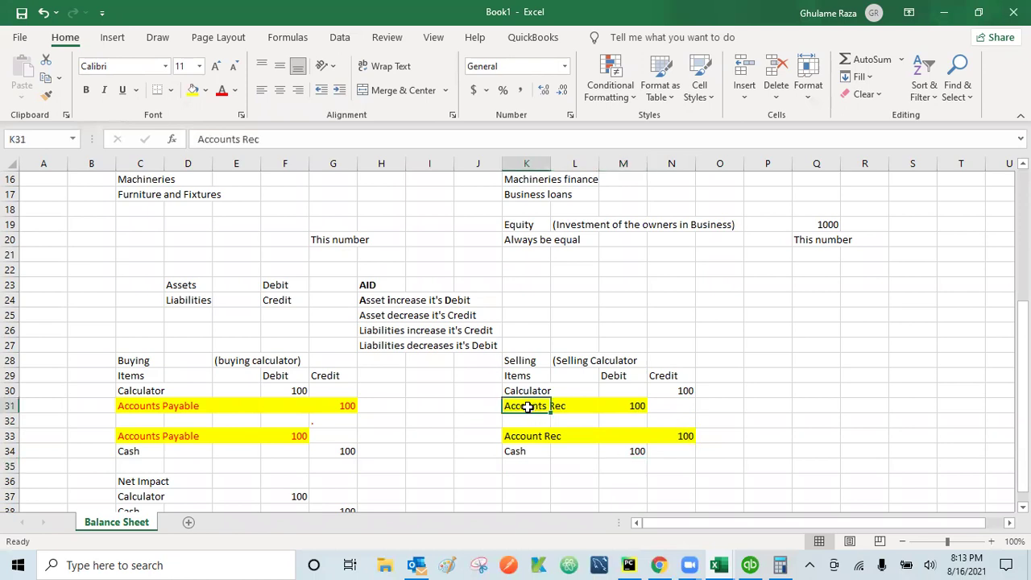
pyautogui.hotkey('shift', 'Right')
pyautogui.hotkey('shift', 'Right')
pyautogui.click(222, 91)
pyautogui.click(518, 431)
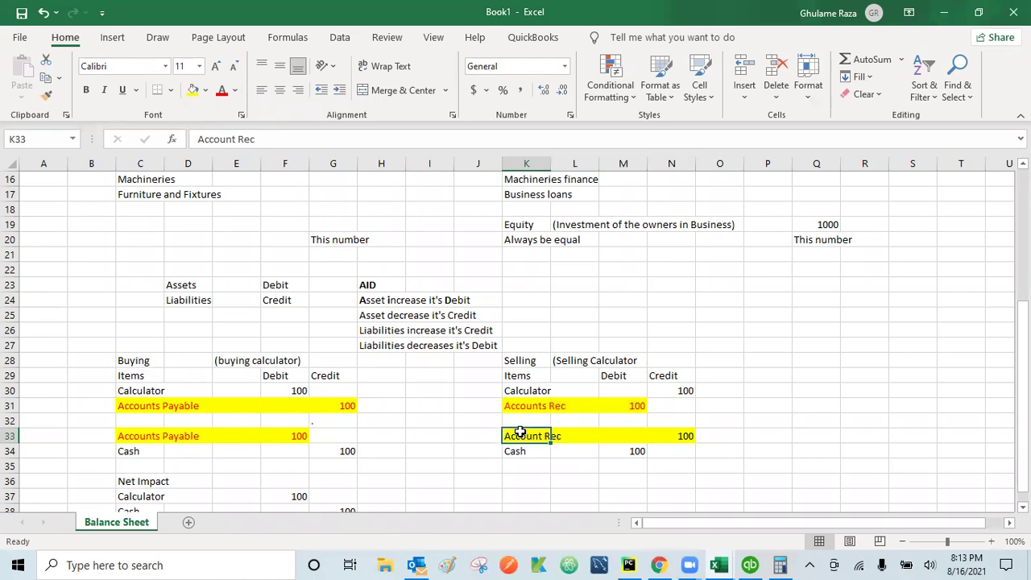
pyautogui.hotkey('shift', 'Right')
pyautogui.hotkey('shift', 'Right')
pyautogui.hotkey('shift', 'Right')
pyautogui.click(222, 92)
pyautogui.click(436, 478)
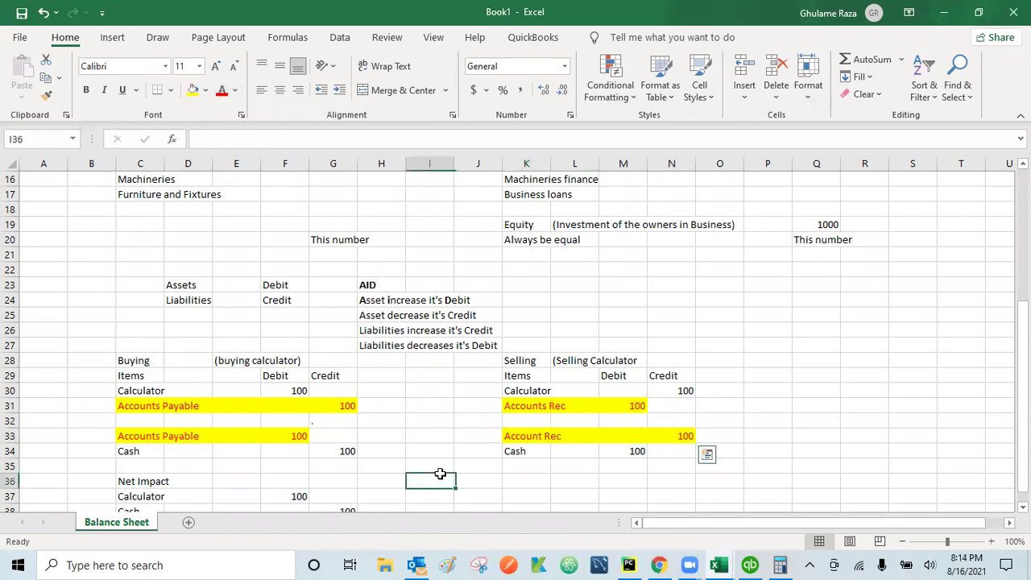
# Add a Net Impact heading with Cash debited 100 beneath it
pyautogui.click(545, 485)
pyautogui.write('Net Impact')
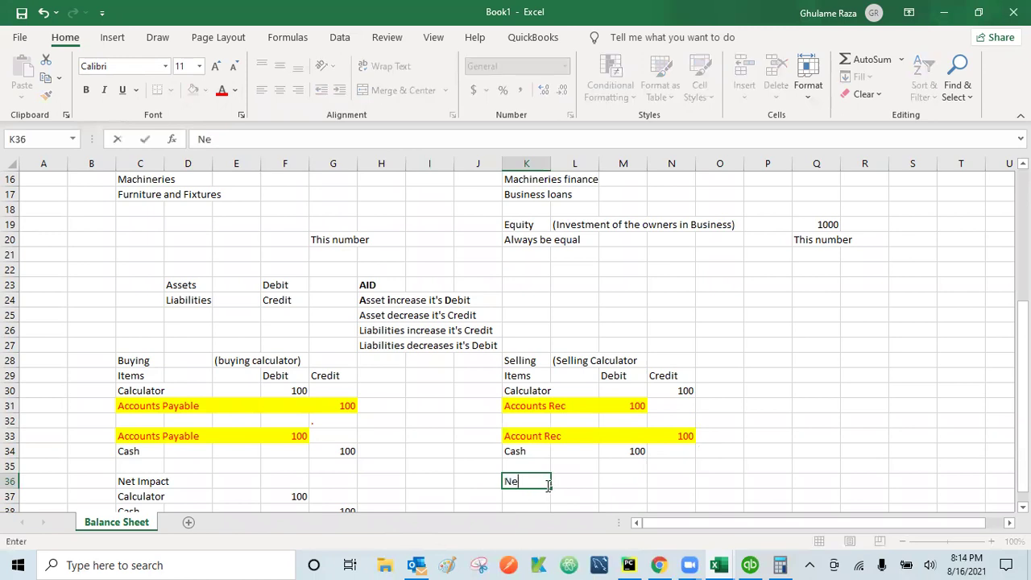
pyautogui.press('Return')
pyautogui.press('Return')
pyautogui.press('Return')
pyautogui.press('Return')
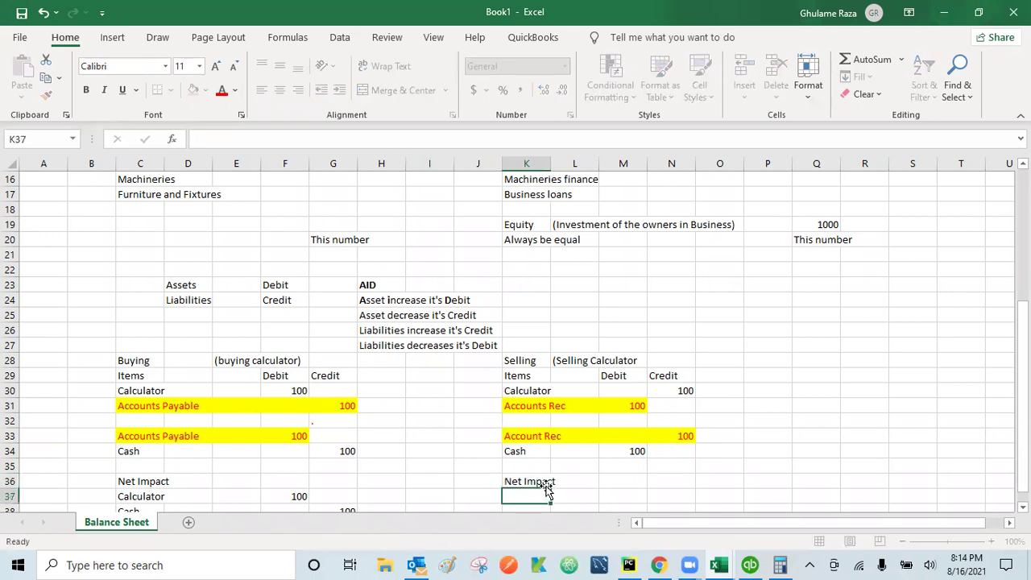
pyautogui.press('Up')
pyautogui.press('Up')
pyautogui.press('Up')
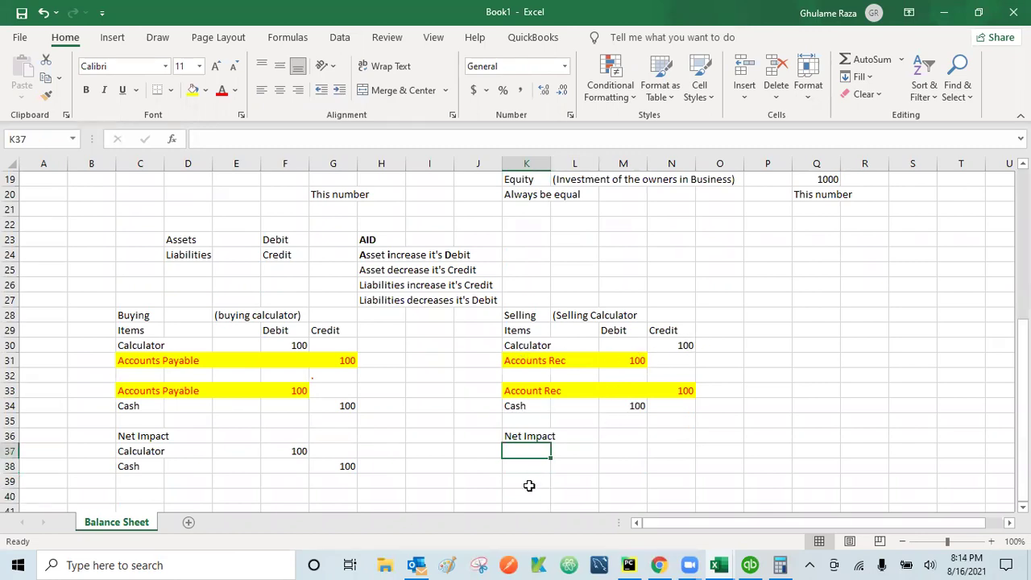
pyautogui.write('Cash')
pyautogui.press('Tab')
pyautogui.press('Tab')
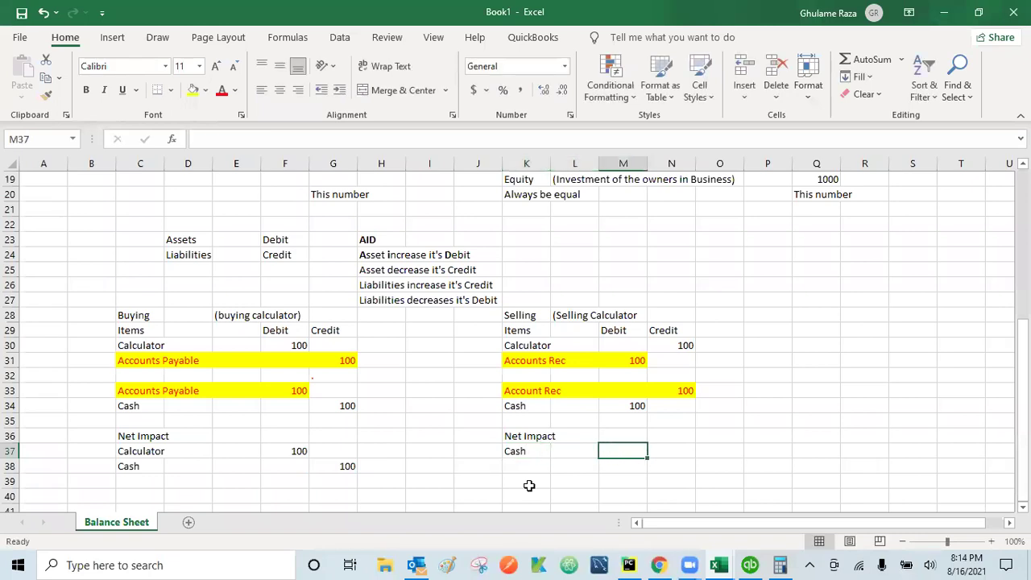
pyautogui.write('100')
pyautogui.press('Return')
# Add Calculator with a 100 credit in N38 under the Net Impact block
pyautogui.press('Left')
pyautogui.press('Left')
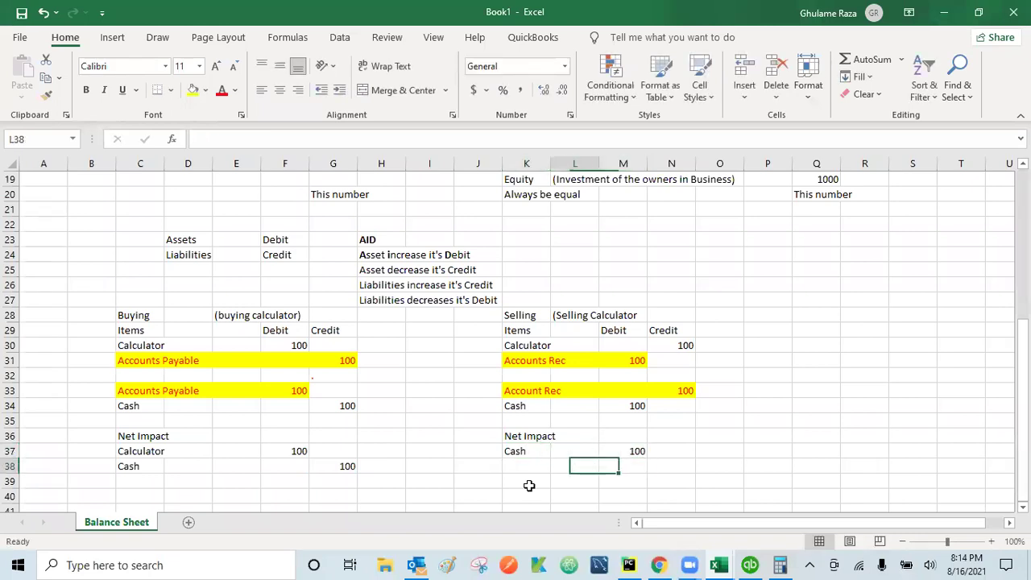
pyautogui.write('Calc')
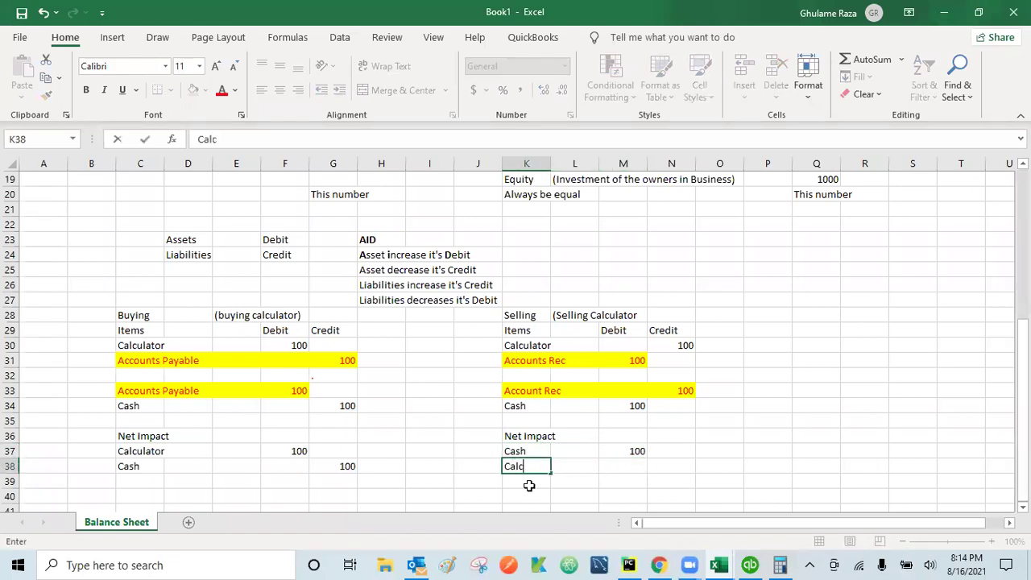
pyautogui.write('ulator')
pyautogui.press('Tab')
pyautogui.press('Tab')
pyautogui.press('Tab')
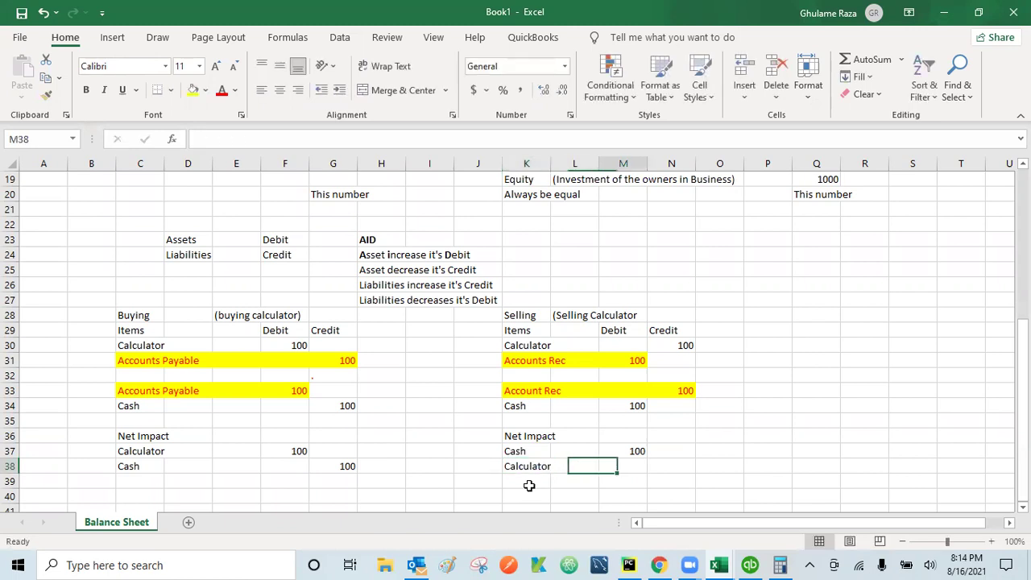
pyautogui.write('100')
pyautogui.press('Return')
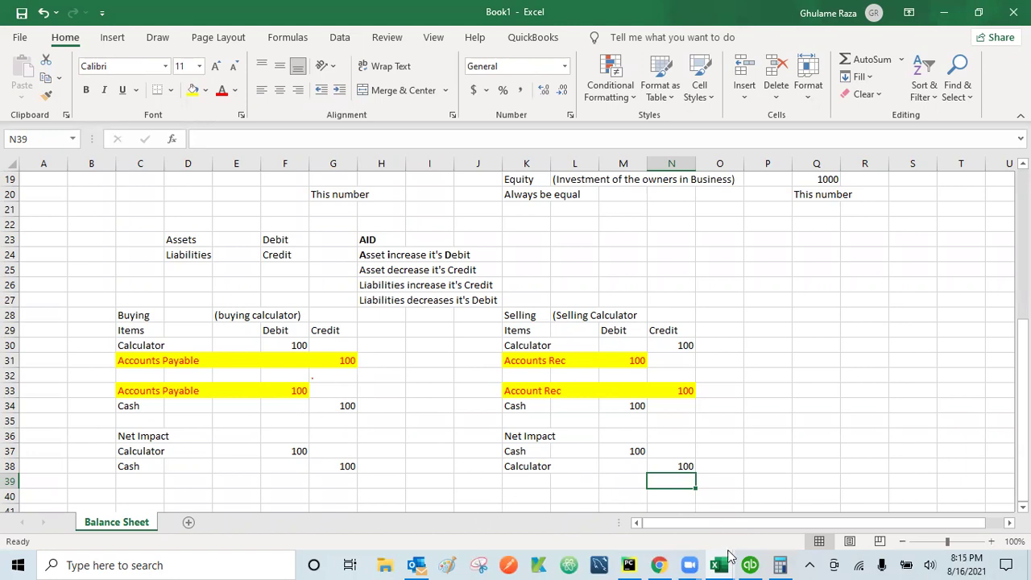
# In QuickBooks, start journal entry 1 dated 01/03/2023 via Company > Make General Journal Entries
pyautogui.click(749, 565)
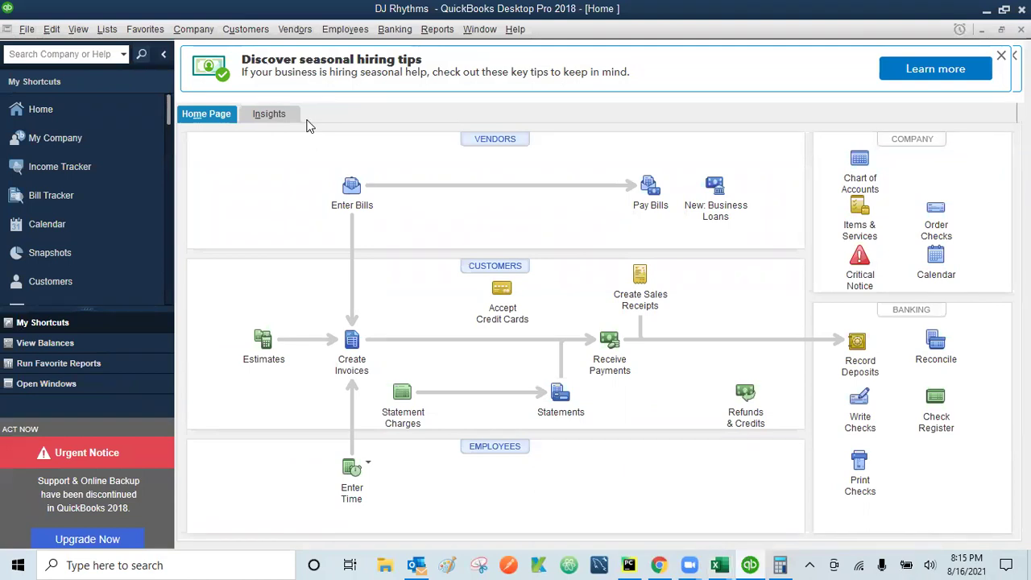
pyautogui.click(195, 31)
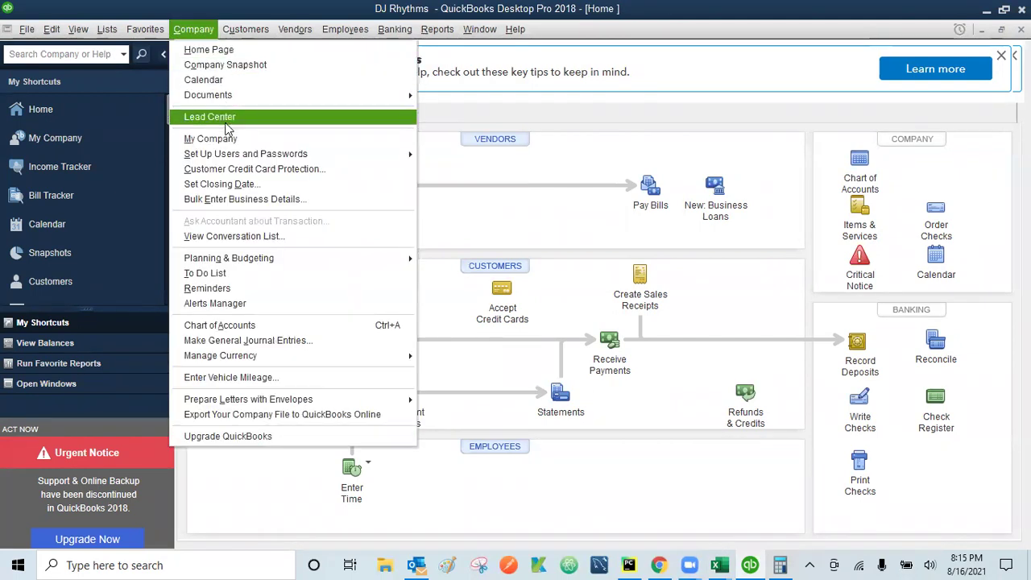
pyautogui.click(264, 345)
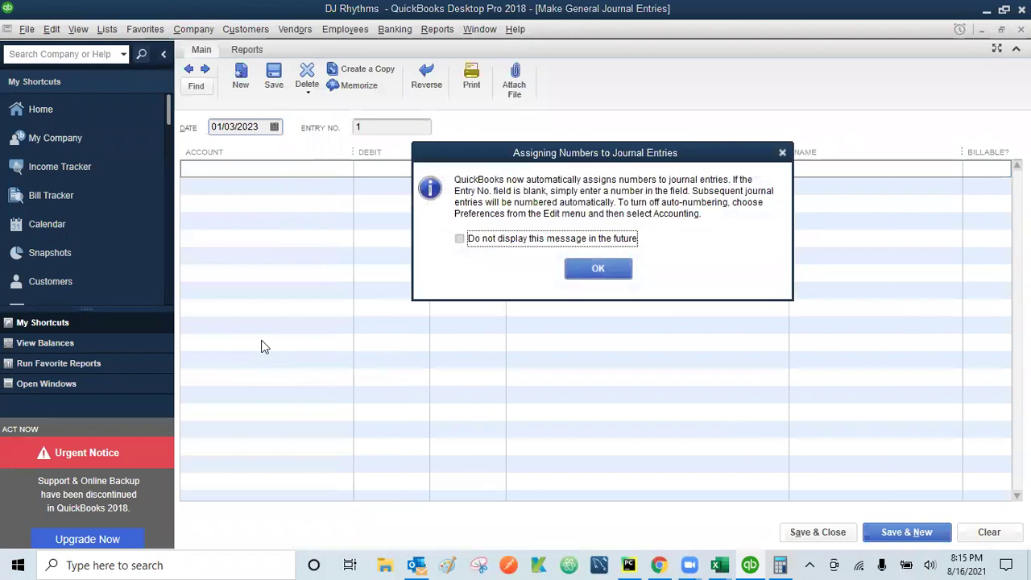
pyautogui.click(597, 270)
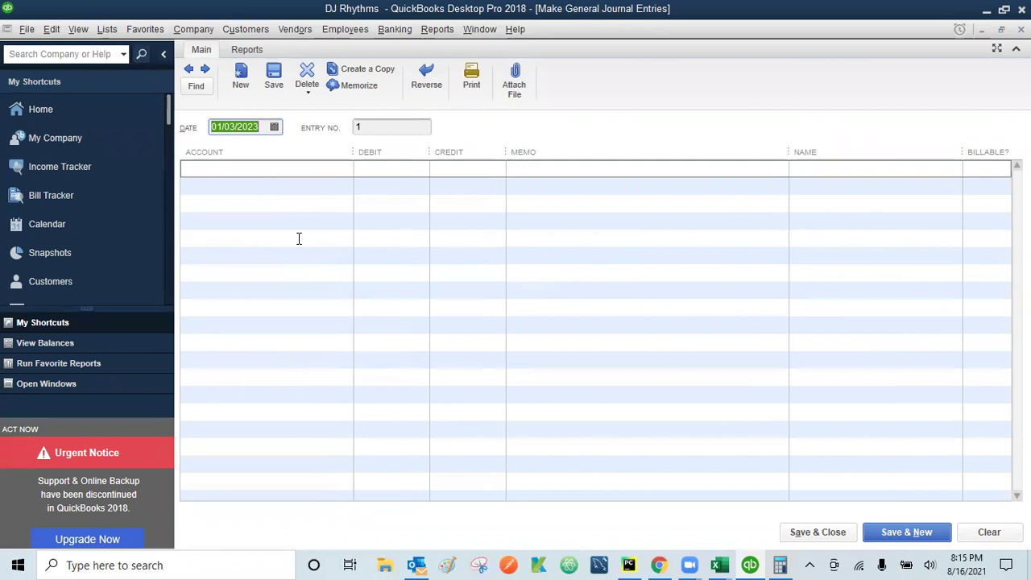
pyautogui.press('Tab')
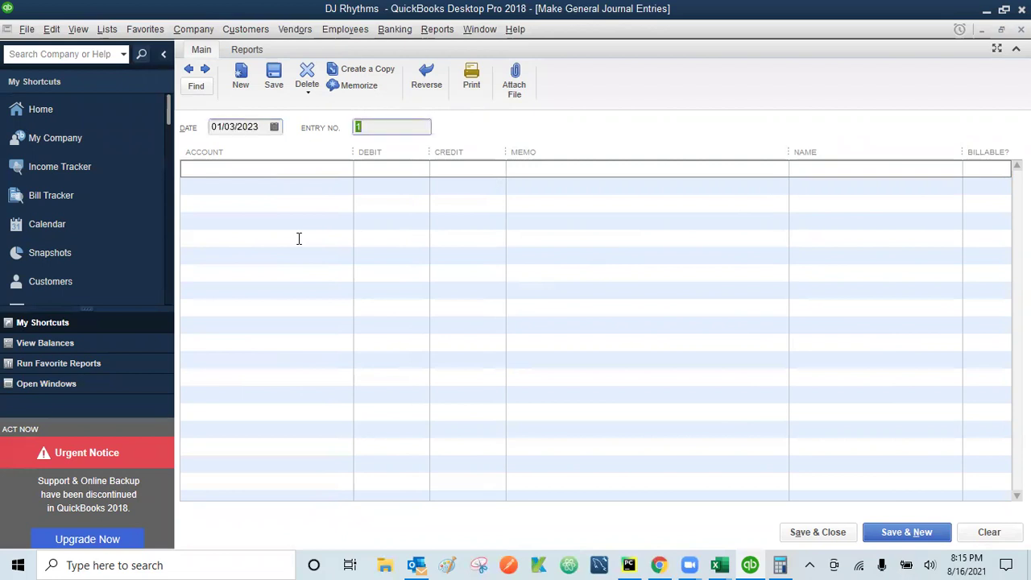
pyautogui.press('Tab')
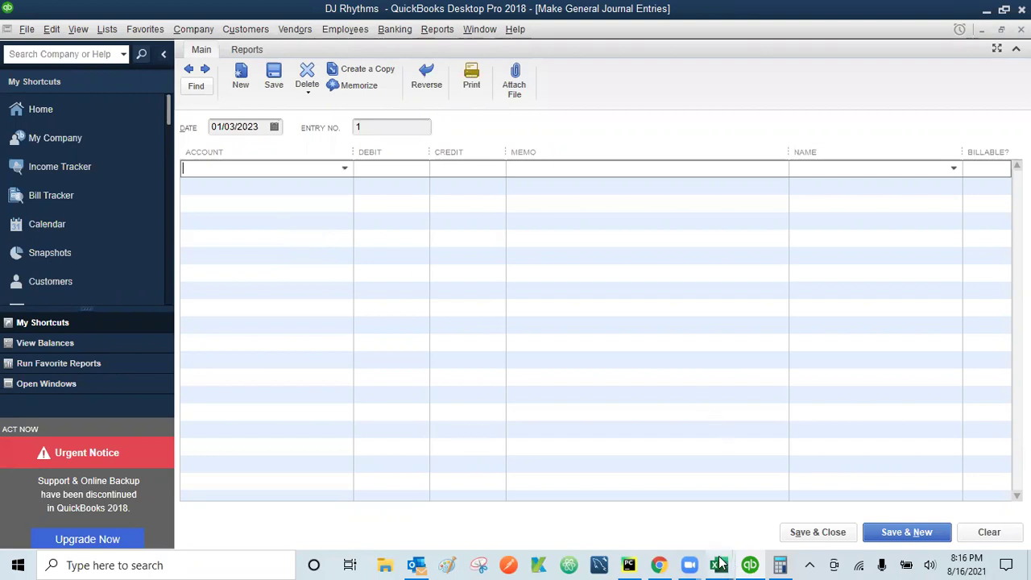
pyautogui.moveTo(721, 564)
pyautogui.click(770, 512)
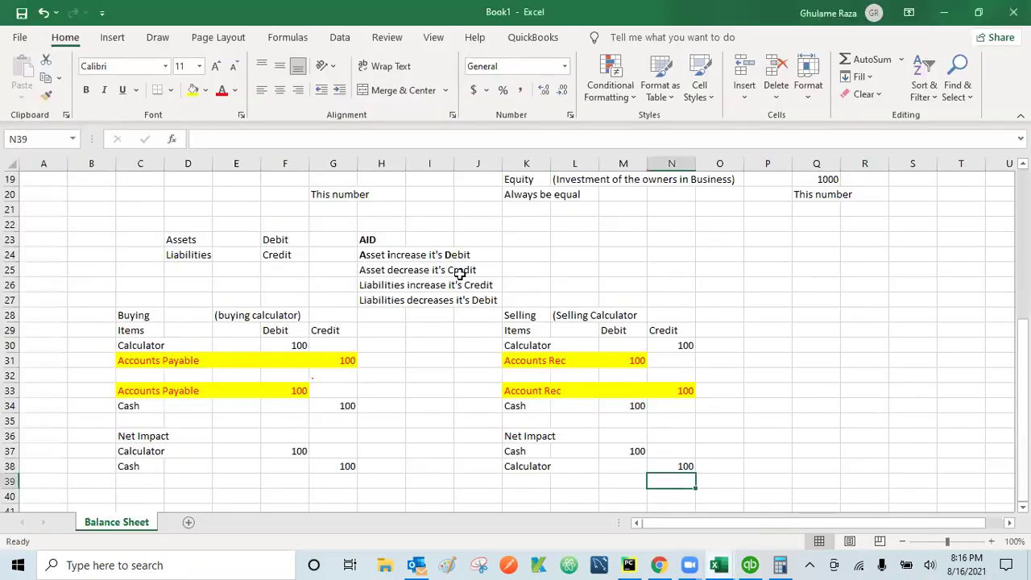
pyautogui.click(286, 279)
pyautogui.press('Up')
pyautogui.press('Up')
pyautogui.press('Up')
pyautogui.press('Up')
pyautogui.press('Up')
pyautogui.press('Up')
pyautogui.press('Up')
pyautogui.press('Up')
pyautogui.press('Up')
pyautogui.press('Up')
pyautogui.press('Up')
pyautogui.press('Up')
pyautogui.press('Up')
pyautogui.press('Up')
pyautogui.press('Up')
pyautogui.press('Up')
pyautogui.press('Up')
pyautogui.press('Up')
pyautogui.press('Up')
pyautogui.press('Up')
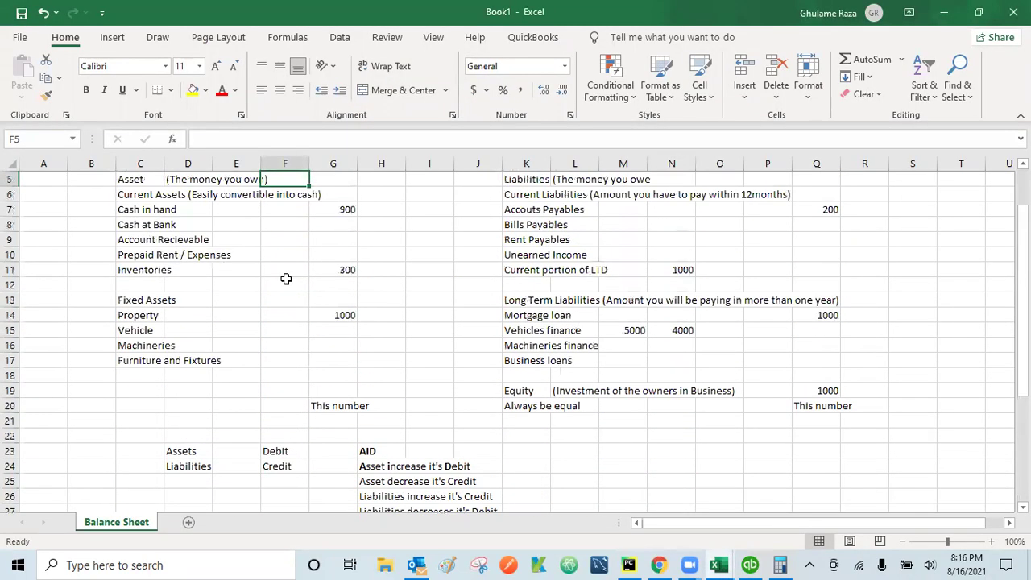
pyautogui.click(138, 240)
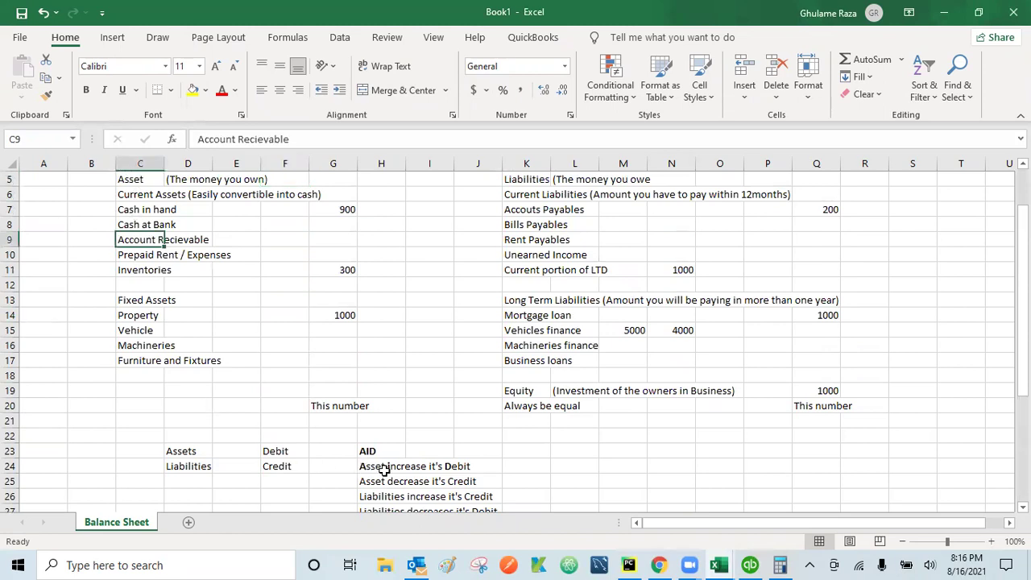
pyautogui.click(750, 565)
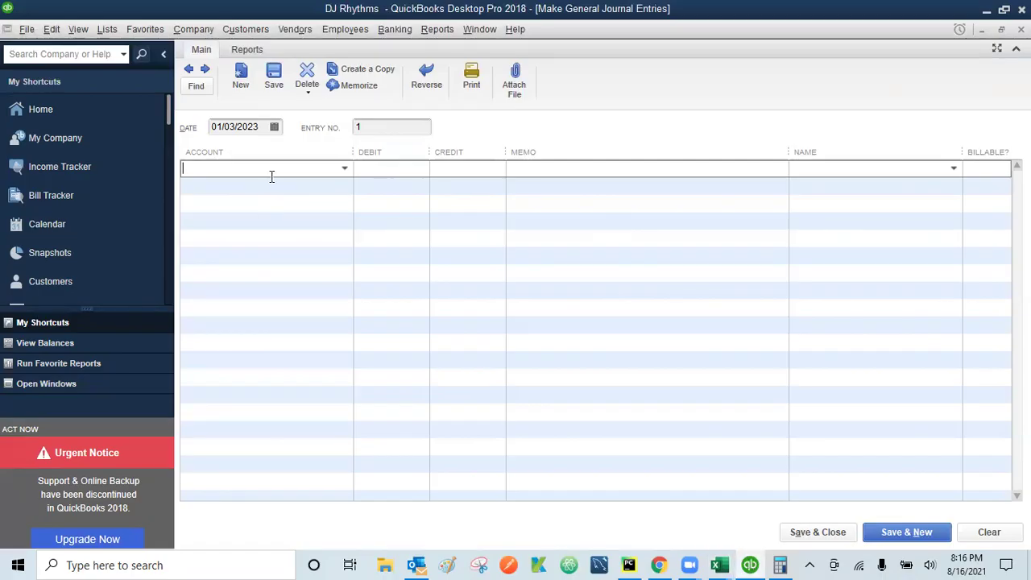
# Choose Account Recievables as the first journal line's account
pyautogui.write('Acc')
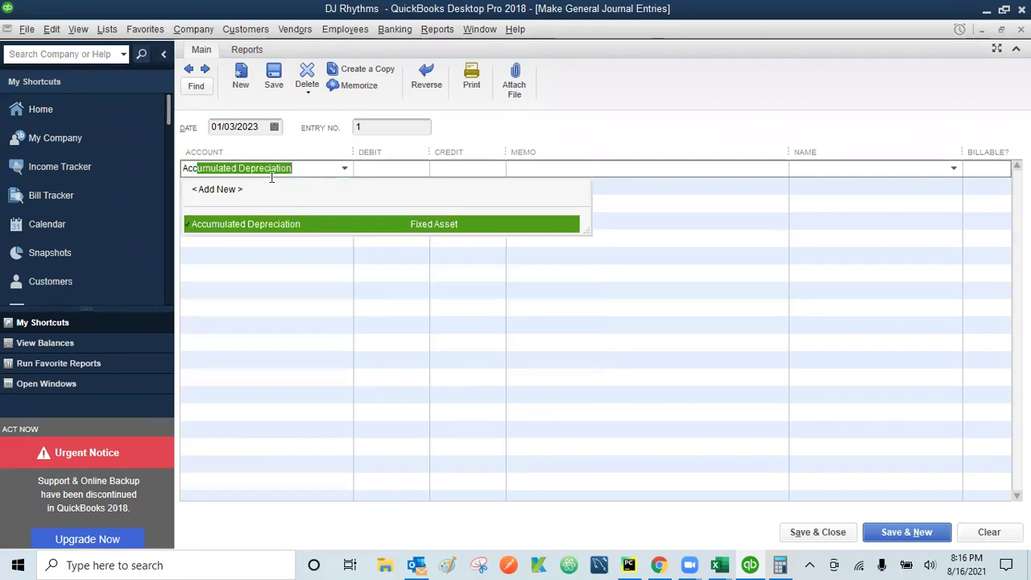
pyautogui.write('oun')
pyautogui.press('BackSpace')
pyautogui.press('BackSpace')
pyautogui.press('BackSpace')
pyautogui.press('BackSpace')
pyautogui.press('BackSpace')
pyautogui.press('BackSpace')
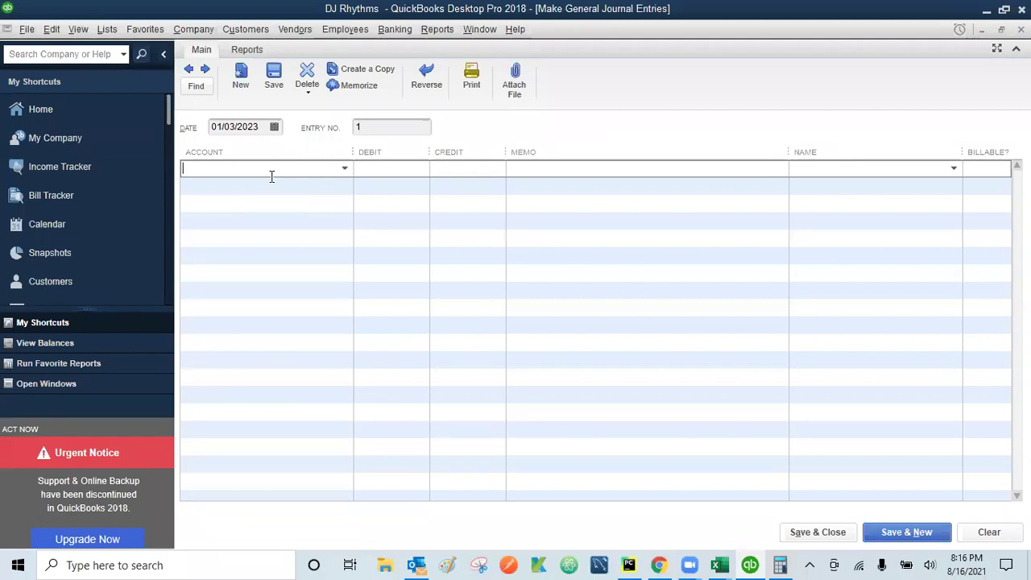
pyautogui.write('Acc')
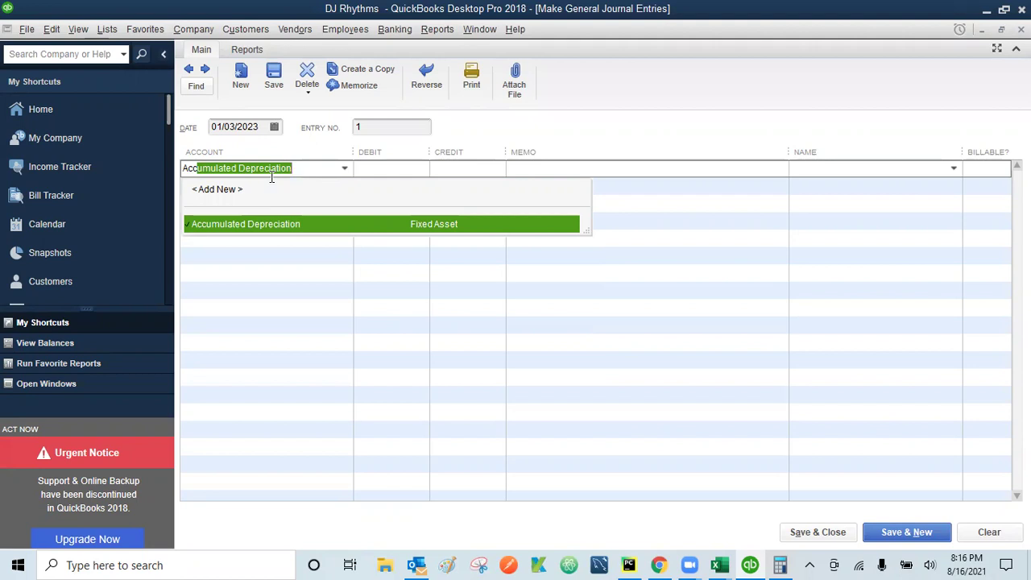
pyautogui.press('BackSpace')
pyautogui.press('BackSpace')
pyautogui.press('BackSpace')
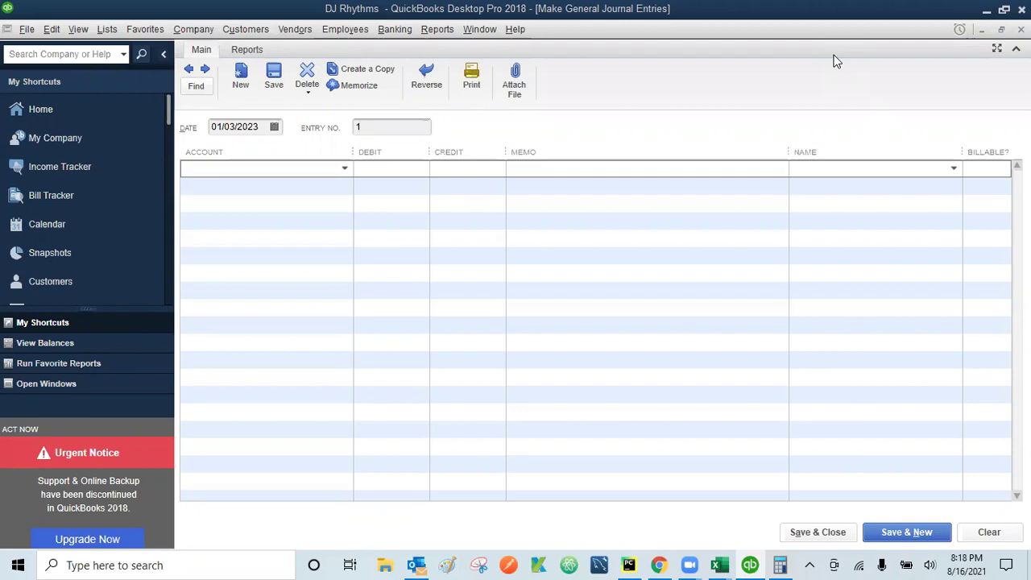
pyautogui.click(282, 173)
pyautogui.write('Account Recievables')
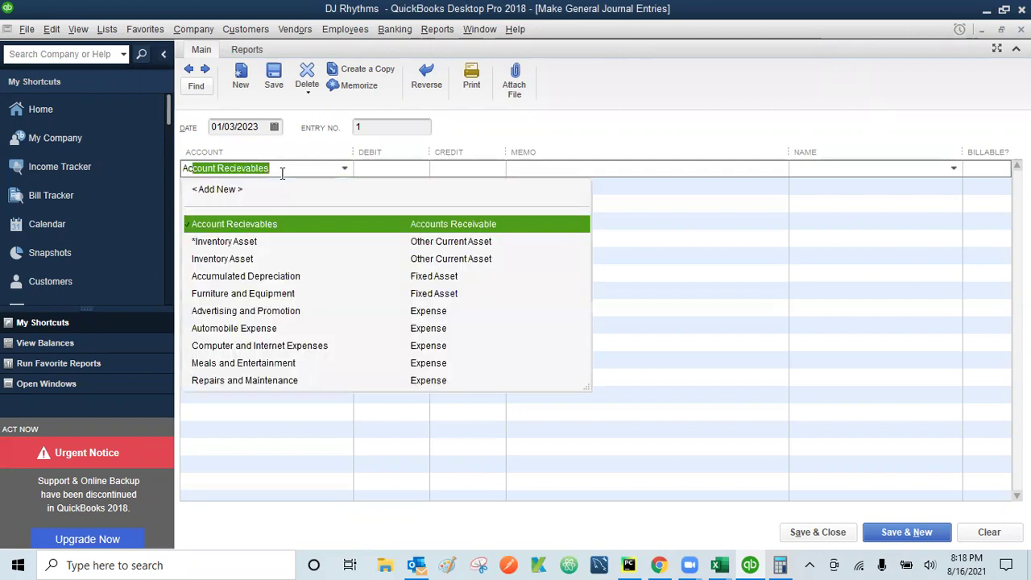
pyautogui.click(236, 224)
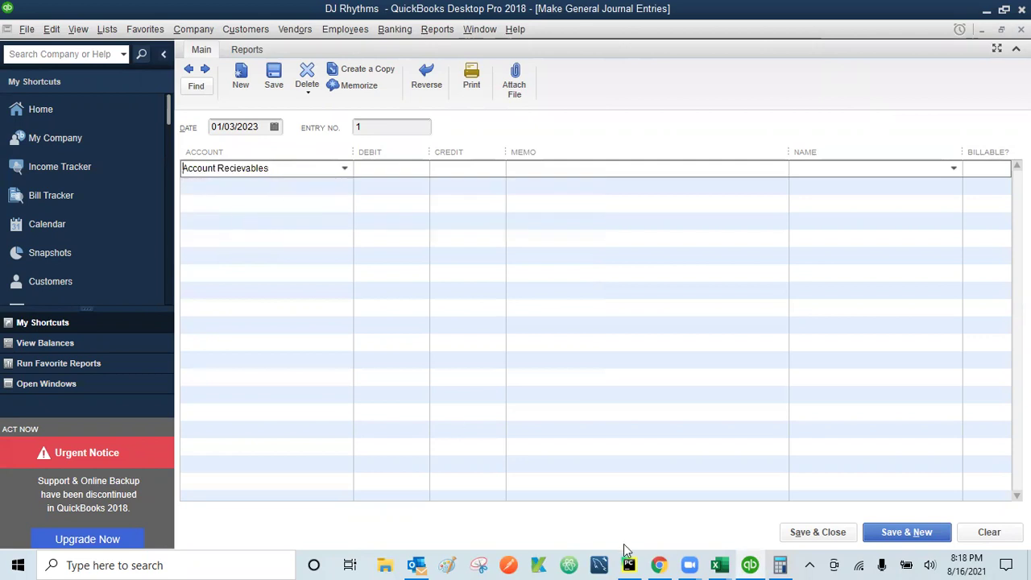
# Enter a 20,000.00 debit on the Account Recievables line
pyautogui.moveTo(714, 563)
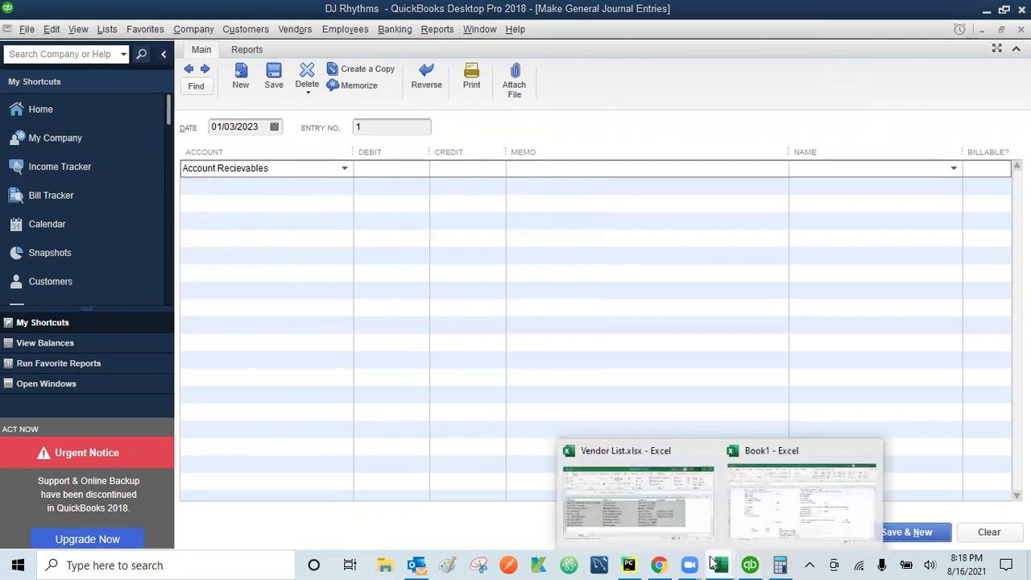
pyautogui.click(763, 511)
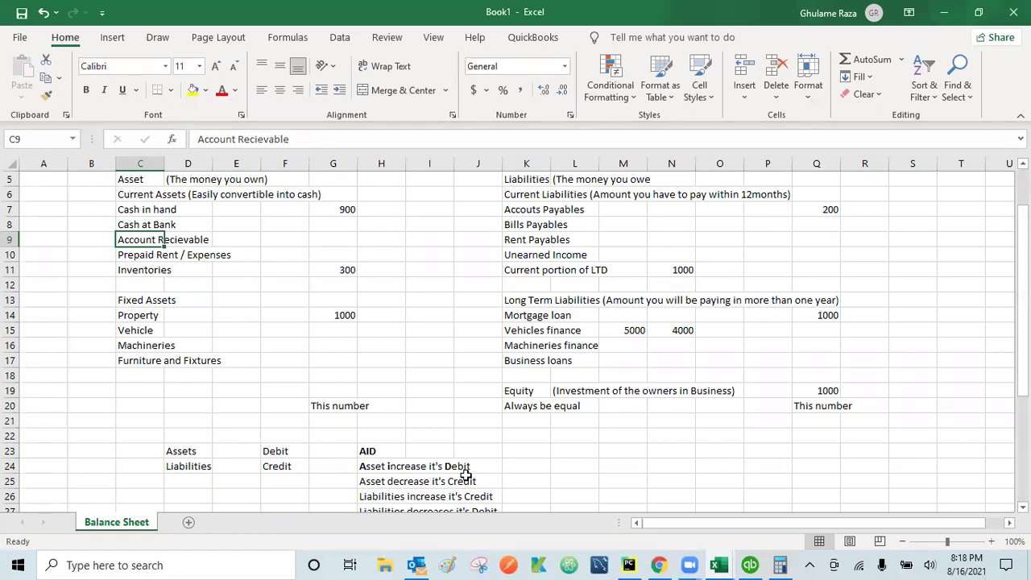
pyautogui.click(752, 565)
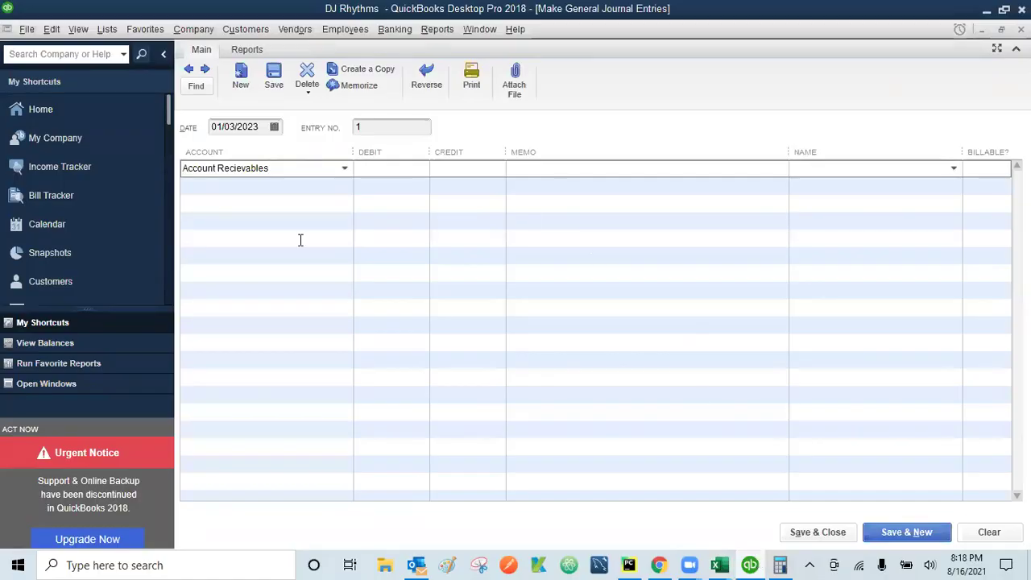
pyautogui.click(407, 168)
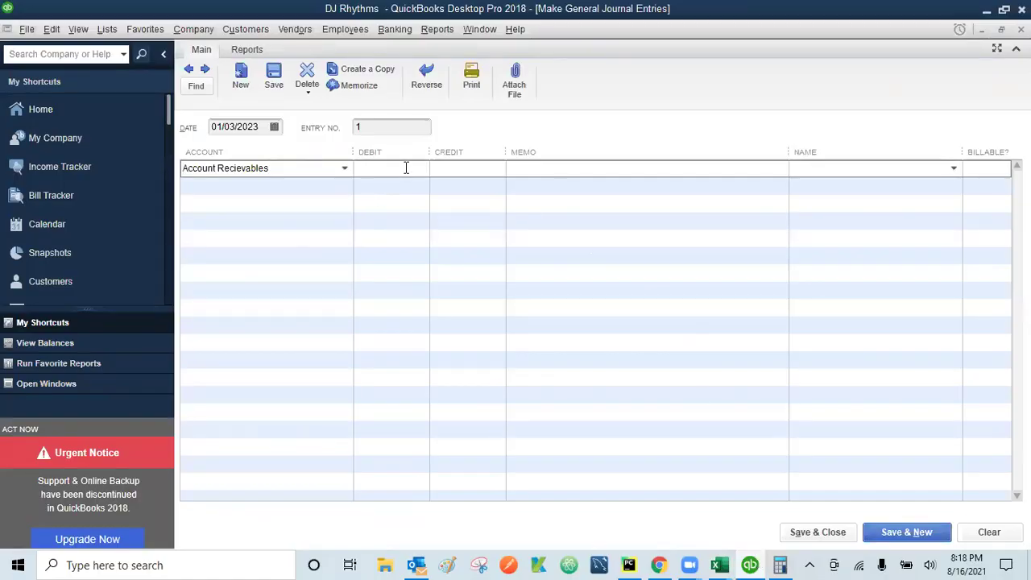
pyautogui.write('20000')
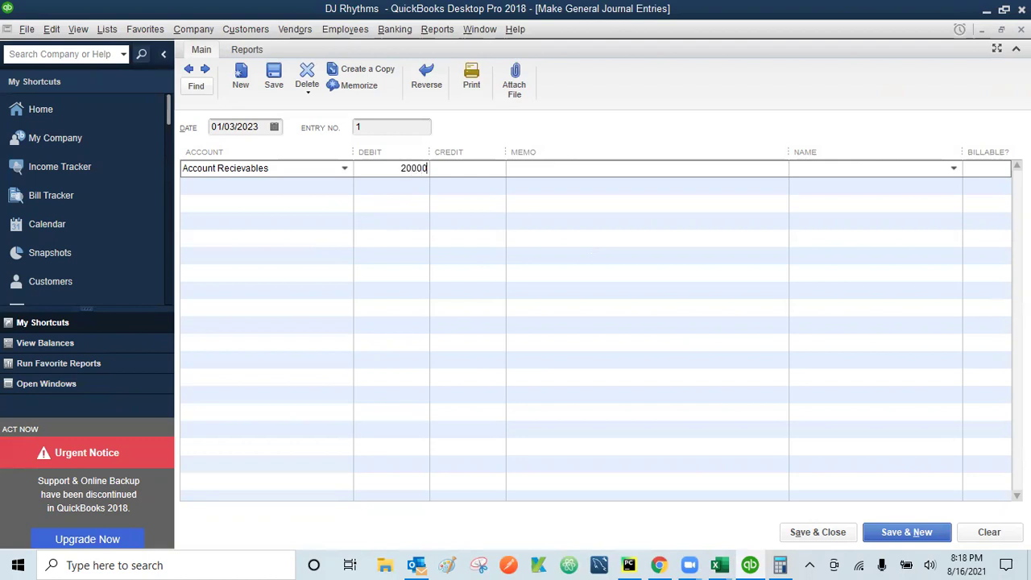
pyautogui.press('Tab')
pyautogui.press('Tab')
# Add a memo about the total earned from the customer and enter the customer's name
pyautogui.write('Total earned from')
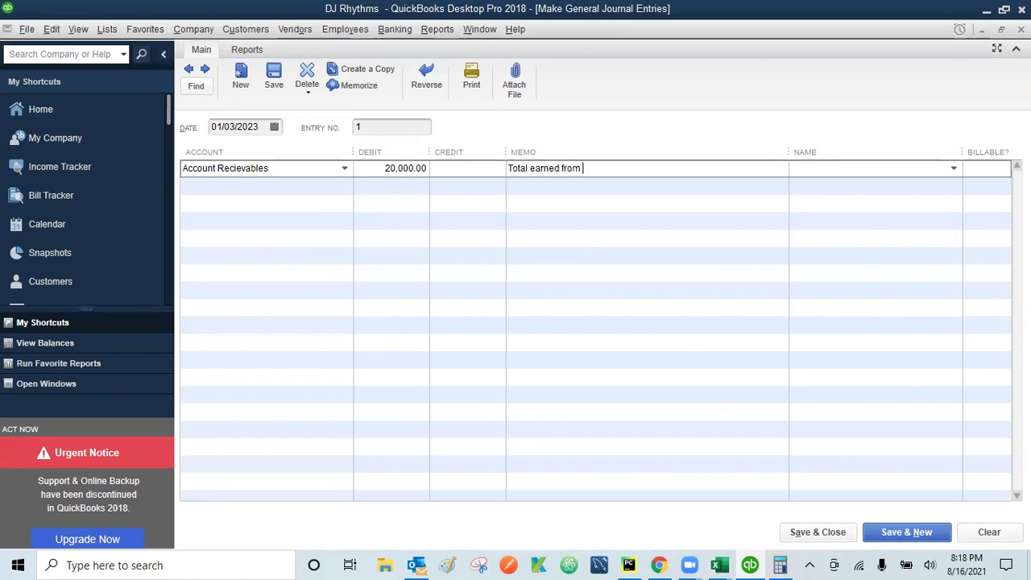
pyautogui.write(' R. WilsonR. W')
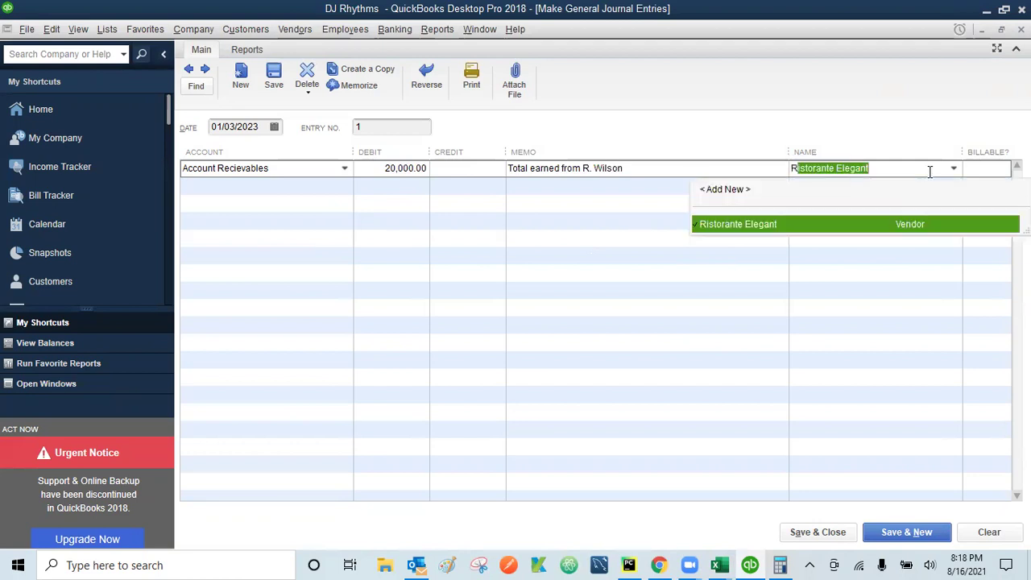
pyautogui.write('il')
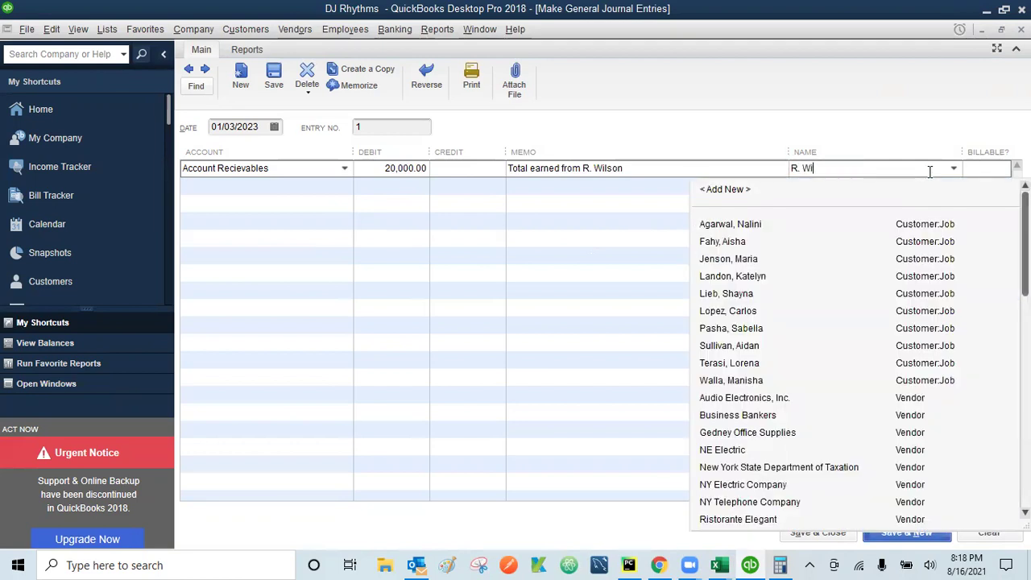
pyautogui.press('BackSpace')
pyautogui.press('BackSpace')
pyautogui.press('BackSpace')
pyautogui.press('BackSpace')
pyautogui.press('BackSpace')
pyautogui.write('wilso')
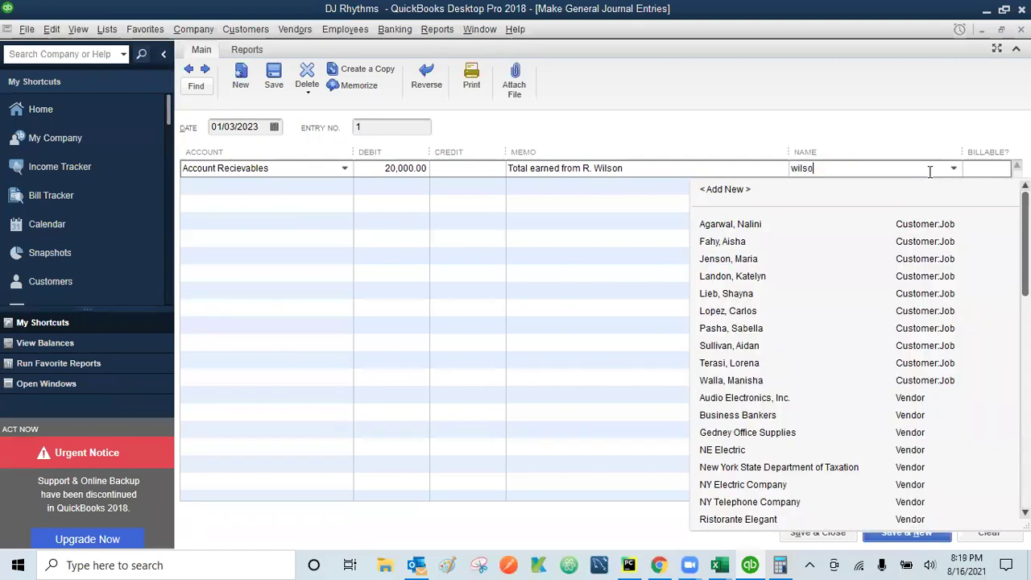
pyautogui.write('n, Rosa')
pyautogui.press('Tab')
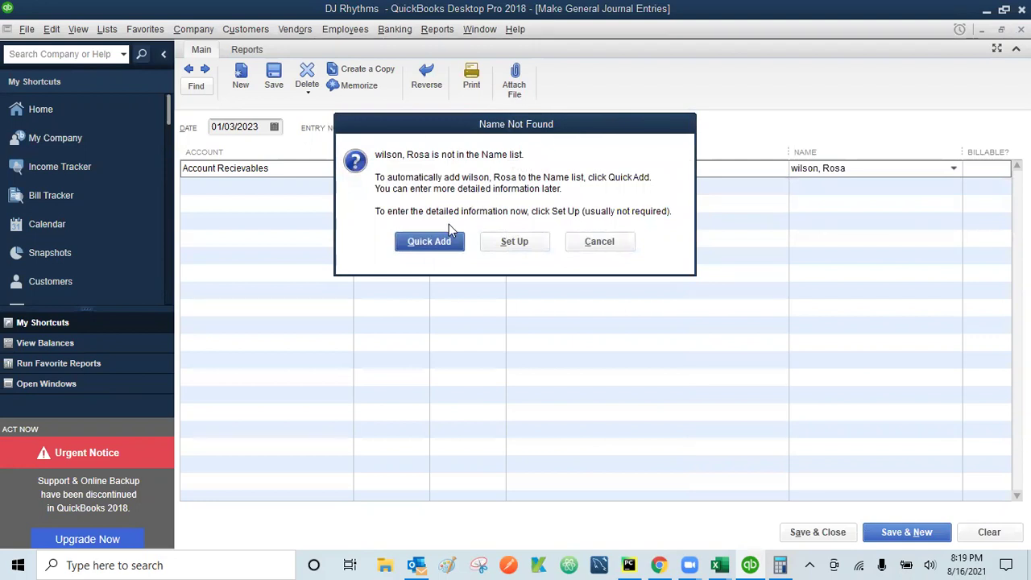
# Quick Add the new name to the list with the Customer name type
pyautogui.click(432, 240)
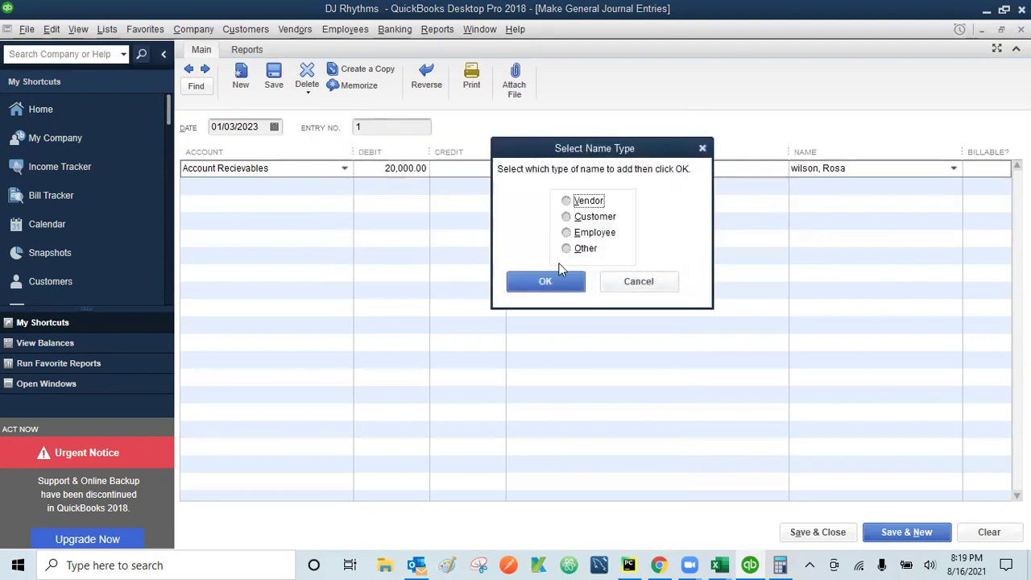
pyautogui.click(567, 217)
pyautogui.click(544, 275)
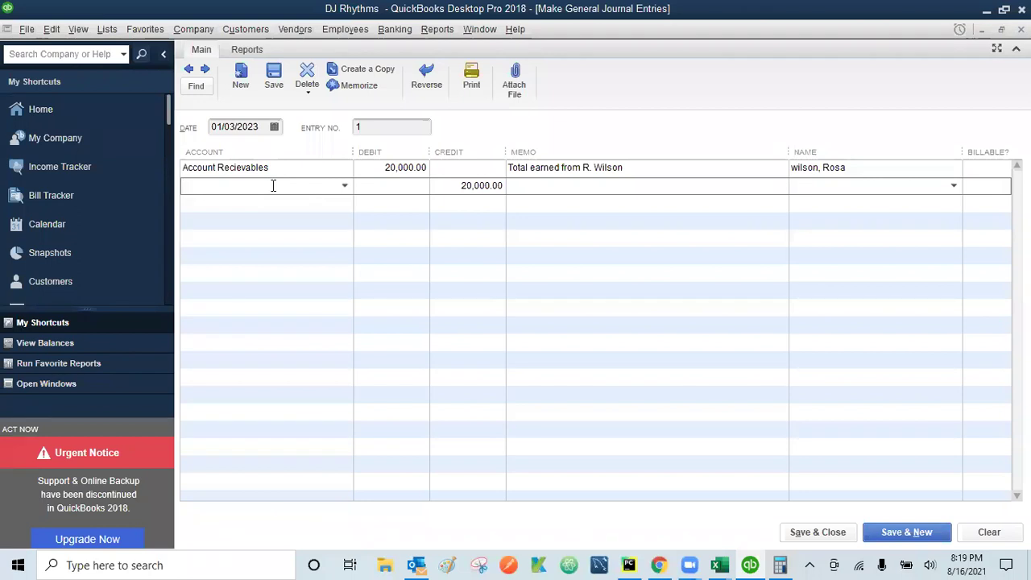
# Credit Sales Income:Corporate Events with memo and customer on line 2, then save despite the future-date warning
pyautogui.write('Corporate Events')
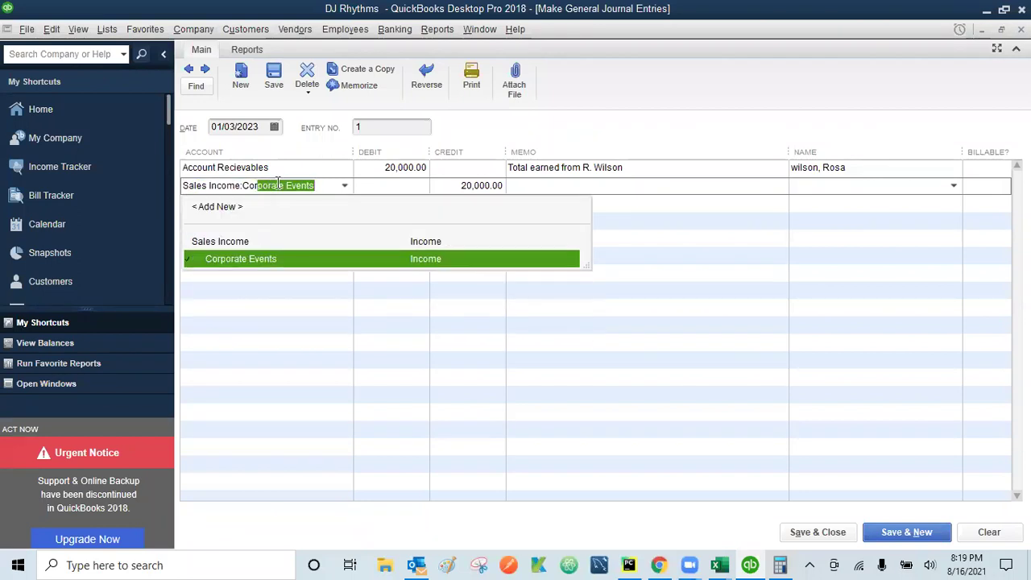
pyautogui.click(257, 260)
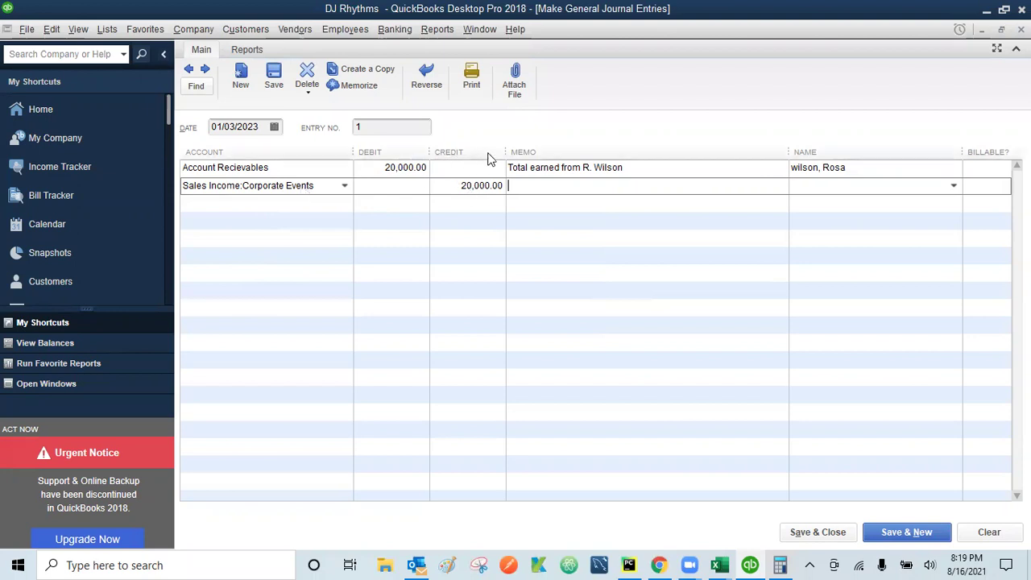
pyautogui.write('Togal earned from R')
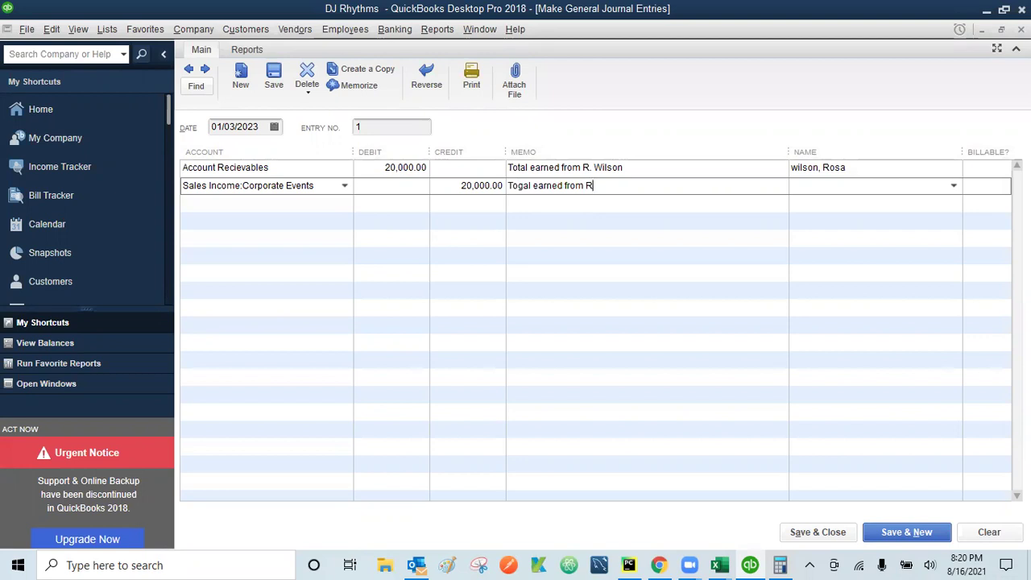
pyautogui.write('. Wisl')
pyautogui.press('BackSpace')
pyautogui.press('BackSpace')
pyautogui.write('lson')
pyautogui.press('Tab')
pyautogui.write('wils')
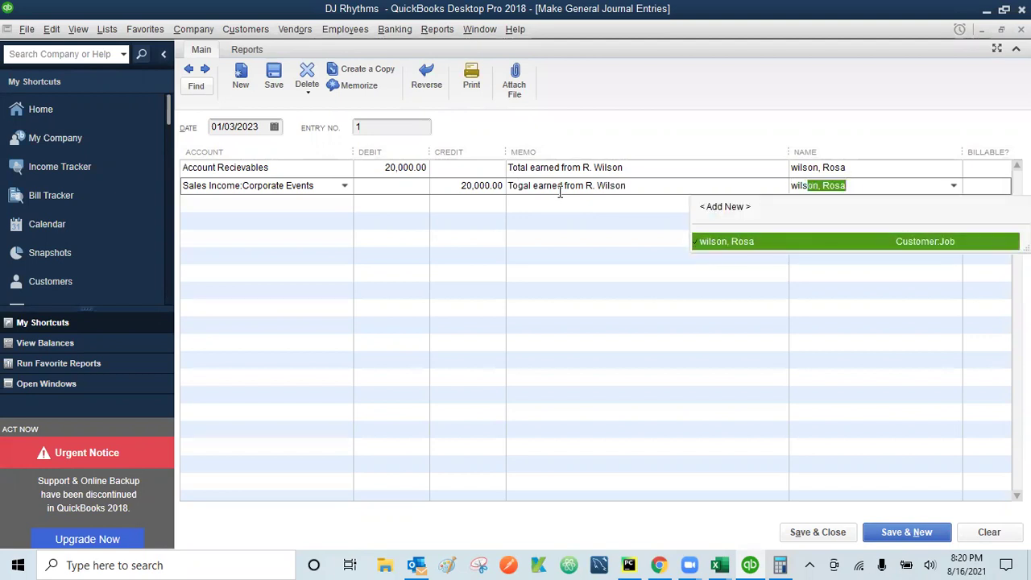
pyautogui.press('Tab')
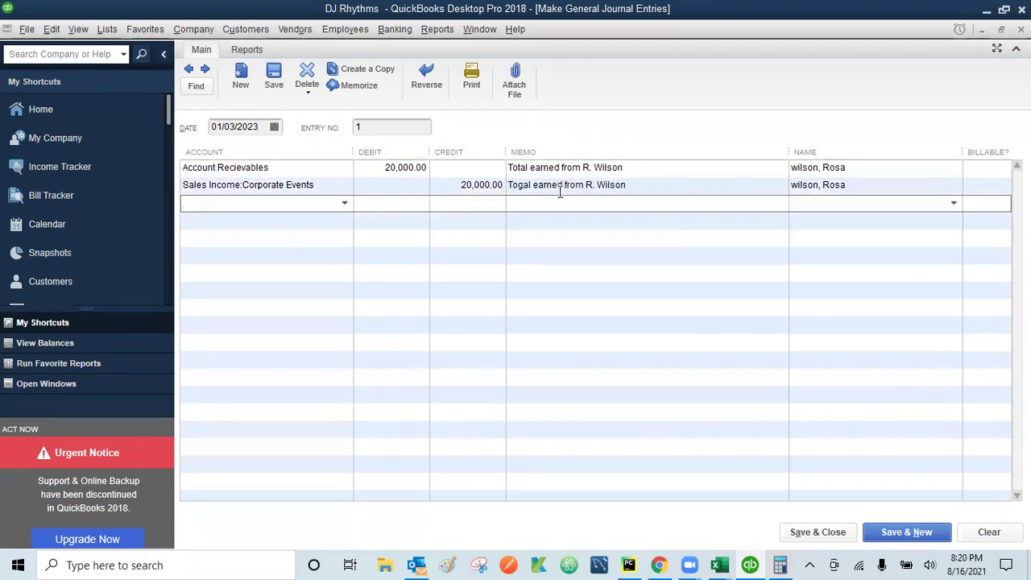
pyautogui.click(826, 542)
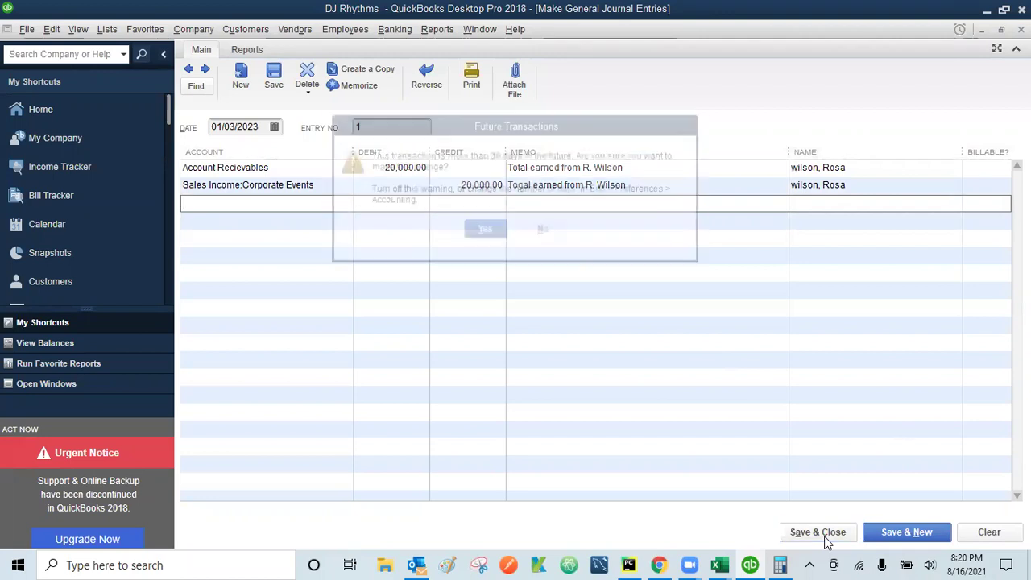
pyautogui.click(483, 230)
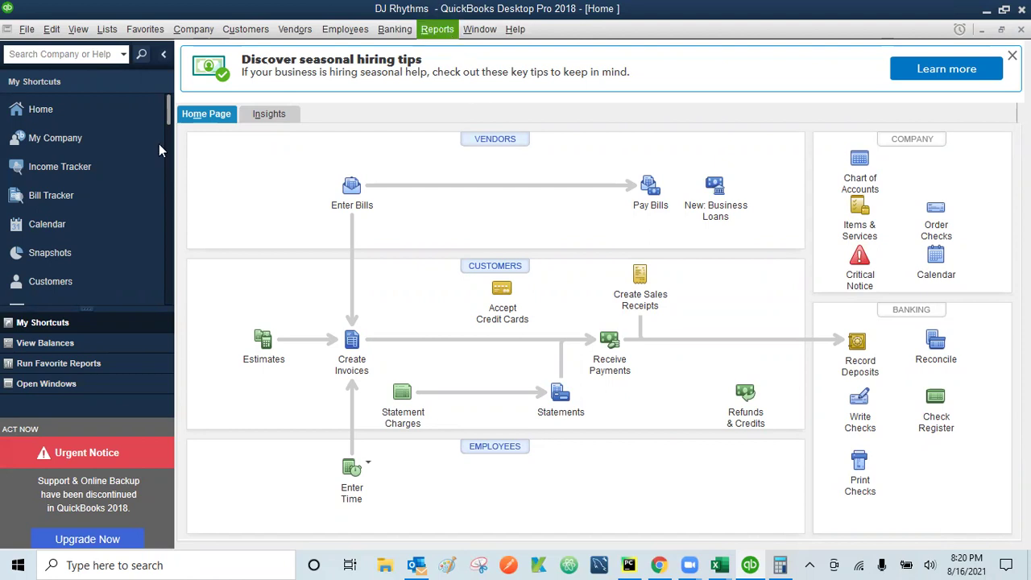
# Open a new general journal entry, numbered 2, and date it 02/03/2023
pyautogui.click(193, 29)
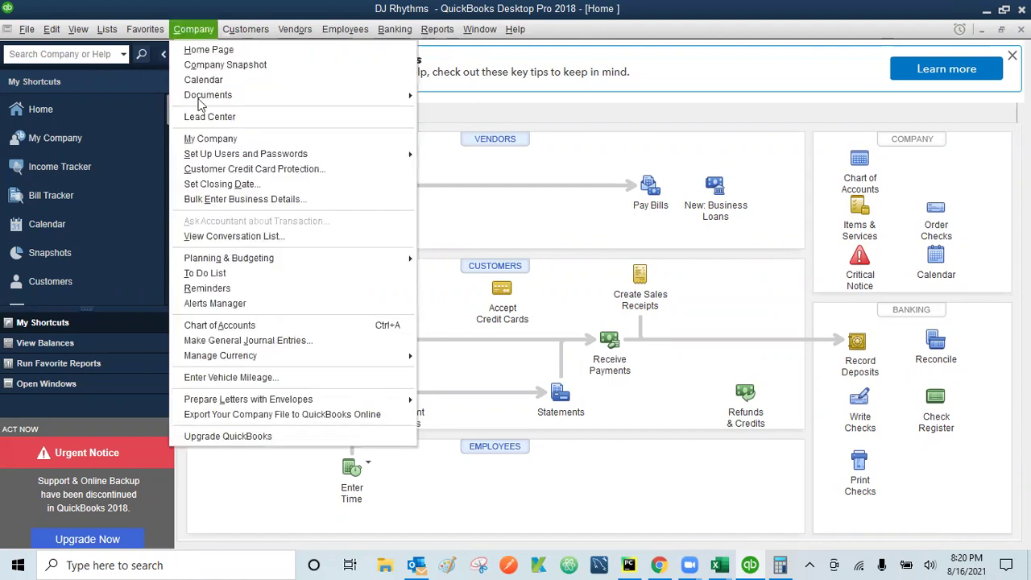
pyautogui.click(258, 343)
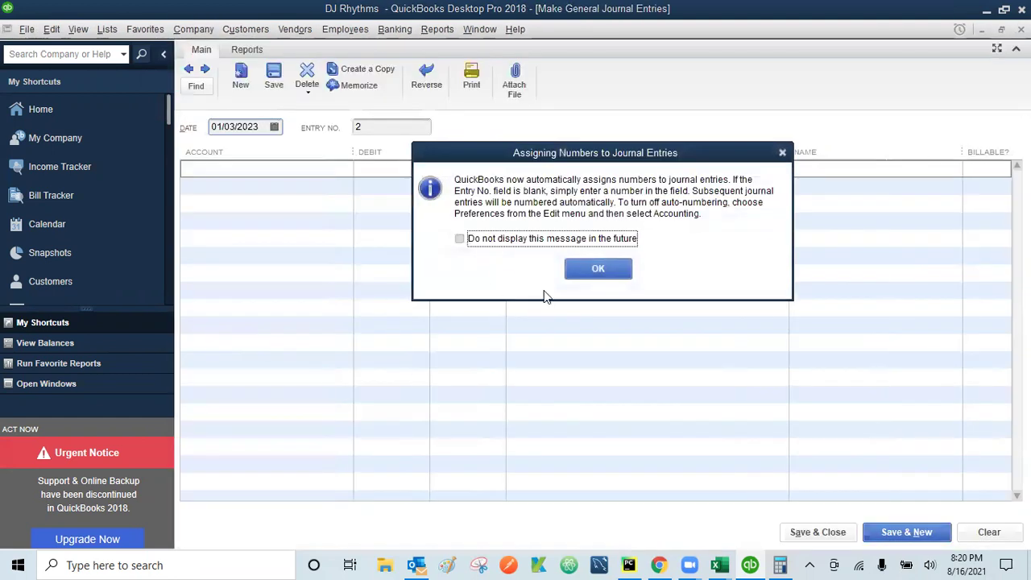
pyautogui.click(600, 268)
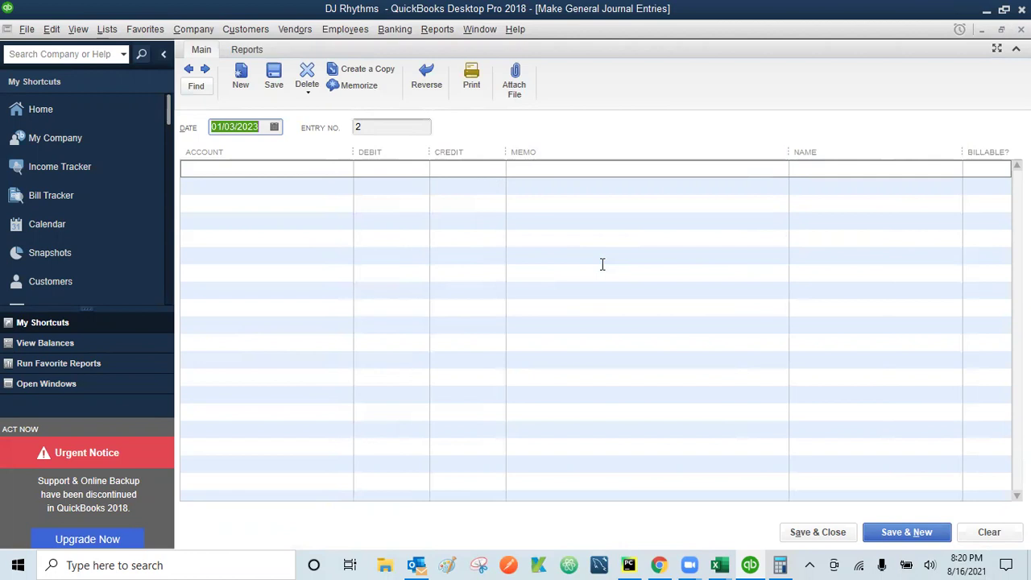
pyautogui.write('020323')
pyautogui.press('Tab')
pyautogui.press('Tab')
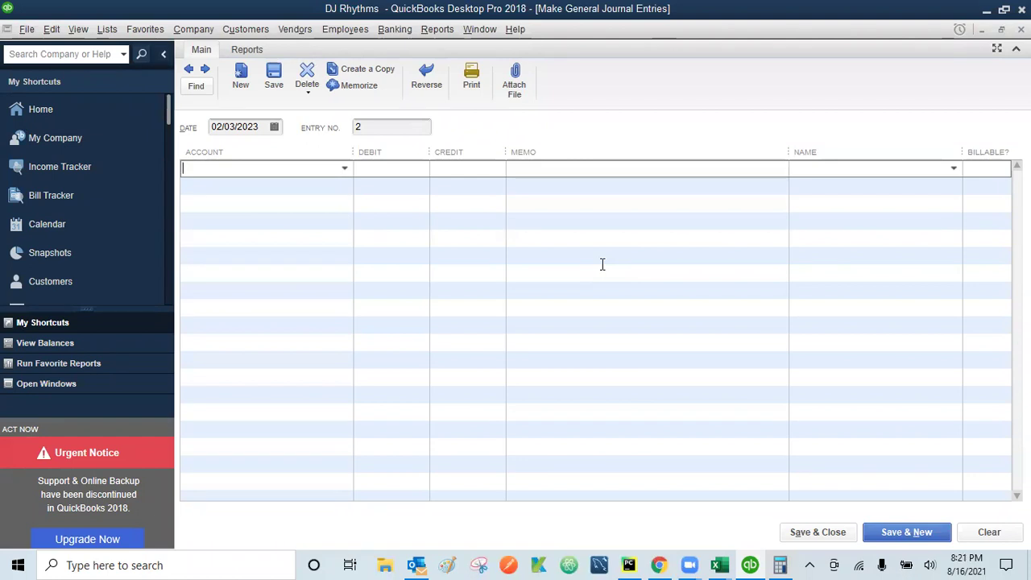
# Look up the Cash at Bank amount in the Book1 Excel workbook
pyautogui.moveTo(725, 557)
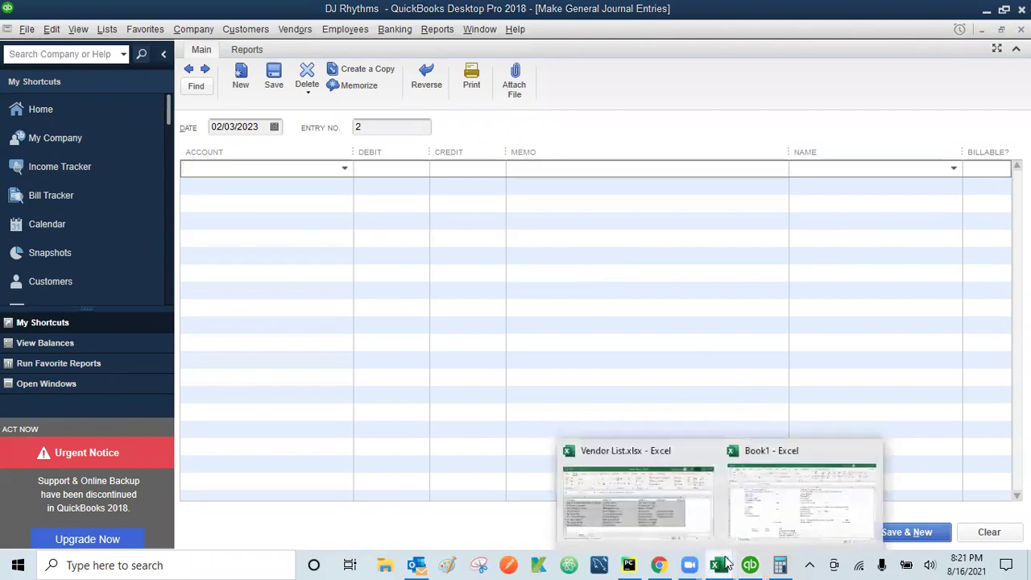
pyautogui.click(767, 516)
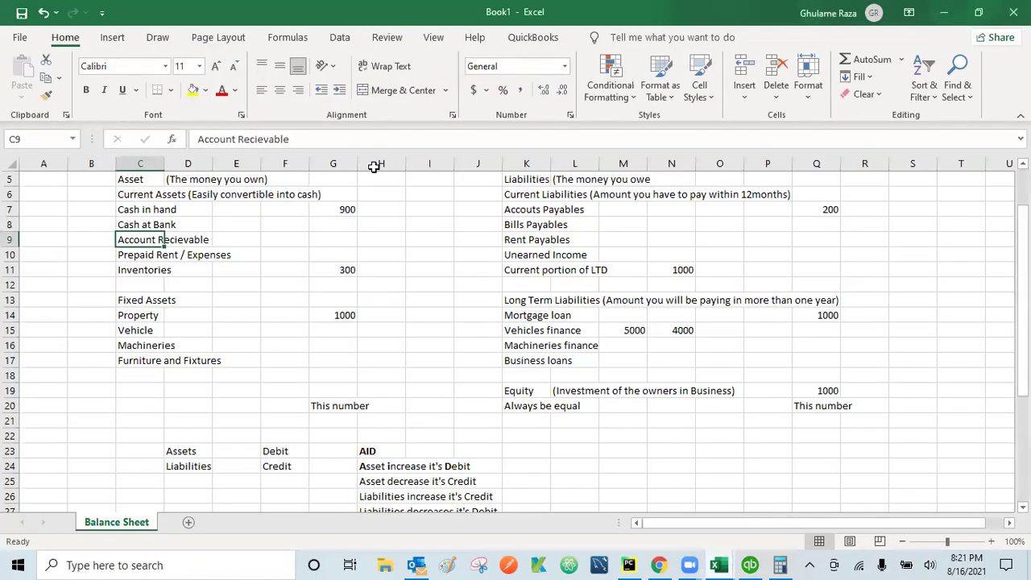
pyautogui.click(139, 226)
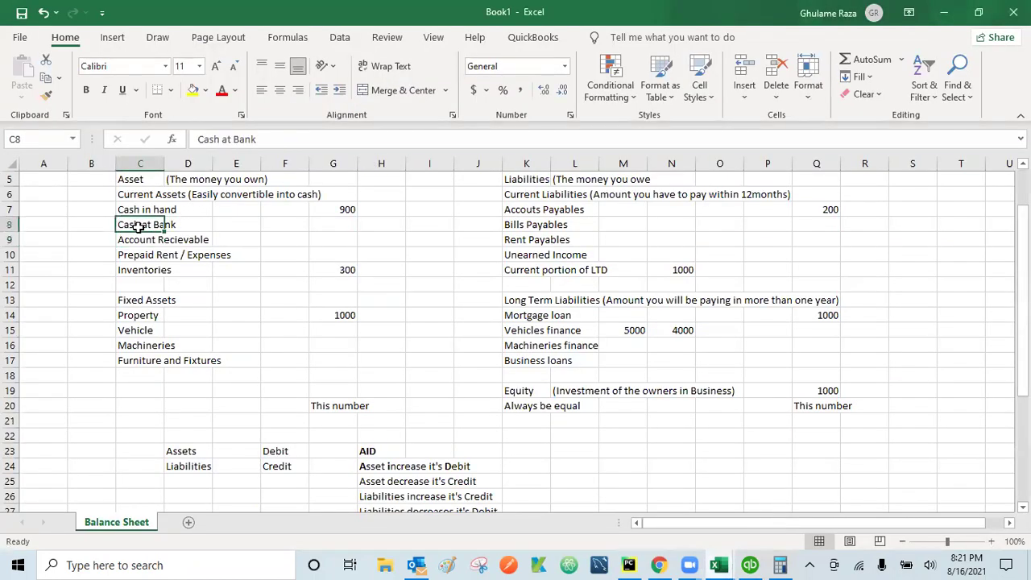
pyautogui.click(749, 564)
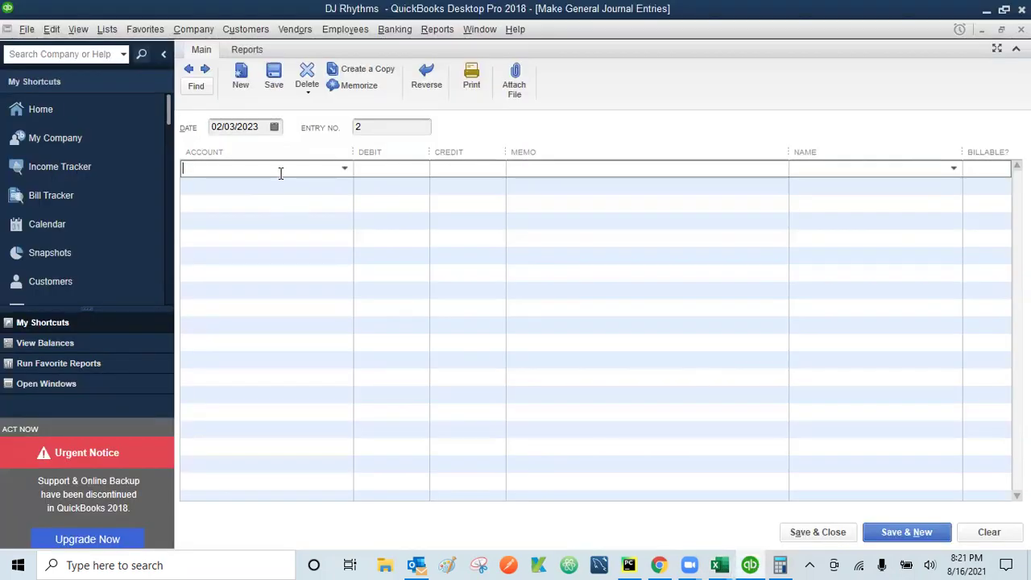
# Debit Metropolis Checking 20,000.00 on line one, with a deposit memo and the customer's name
pyautogui.write('Checking')
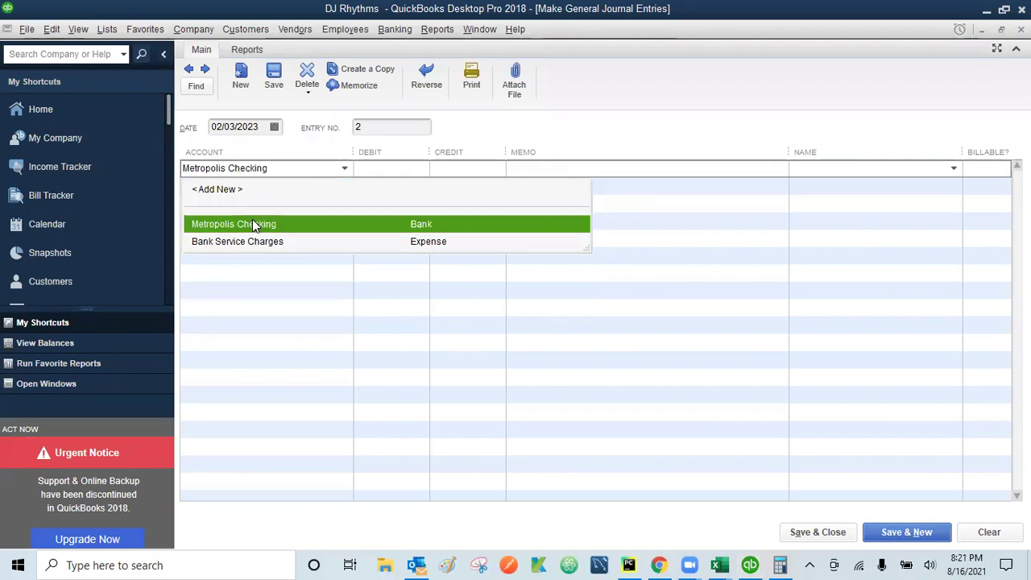
pyautogui.click(252, 223)
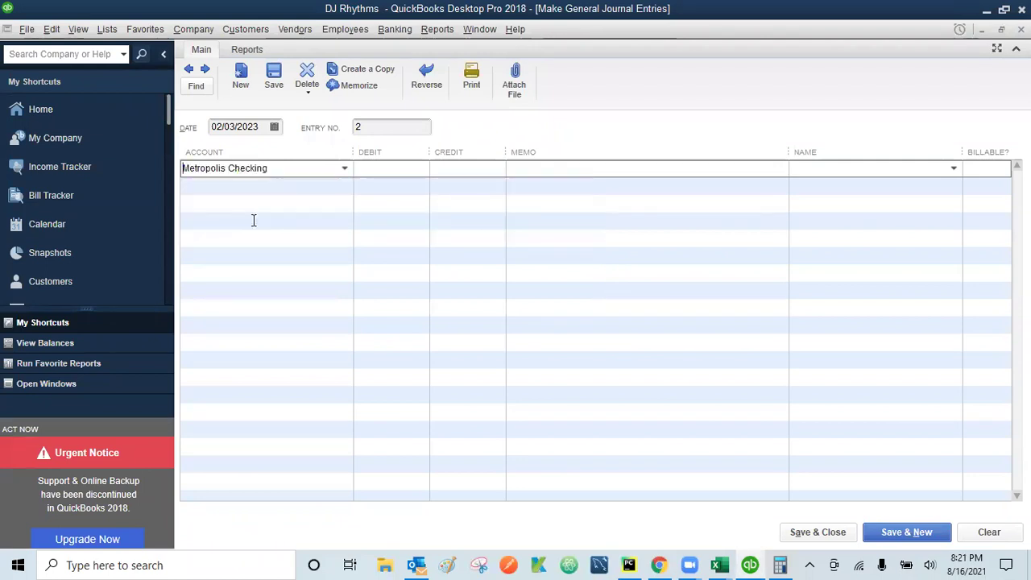
pyautogui.click(391, 170)
pyautogui.write('20000')
pyautogui.press('Tab')
pyautogui.press('Tab')
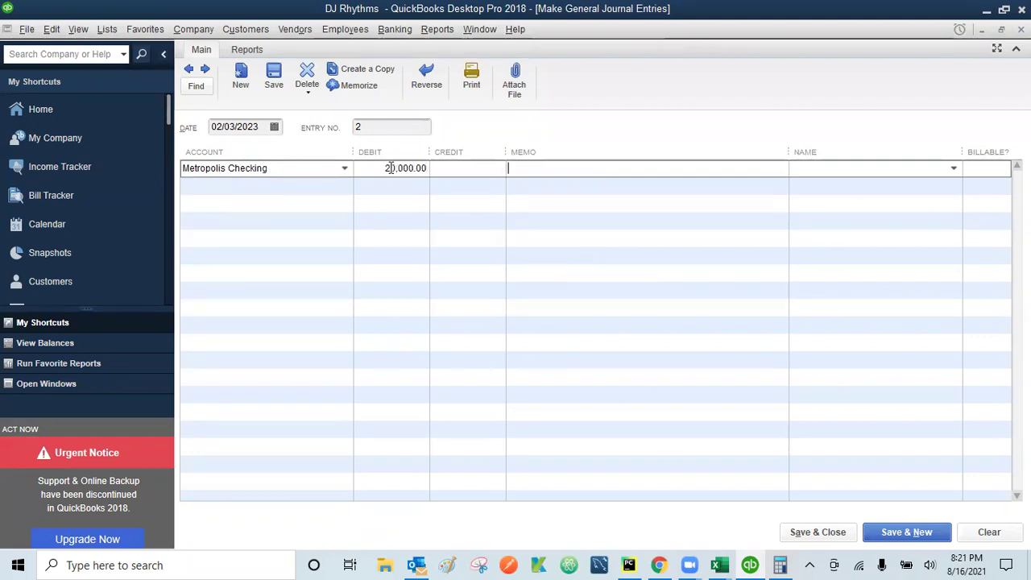
pyautogui.write('Dep R. Wilson')
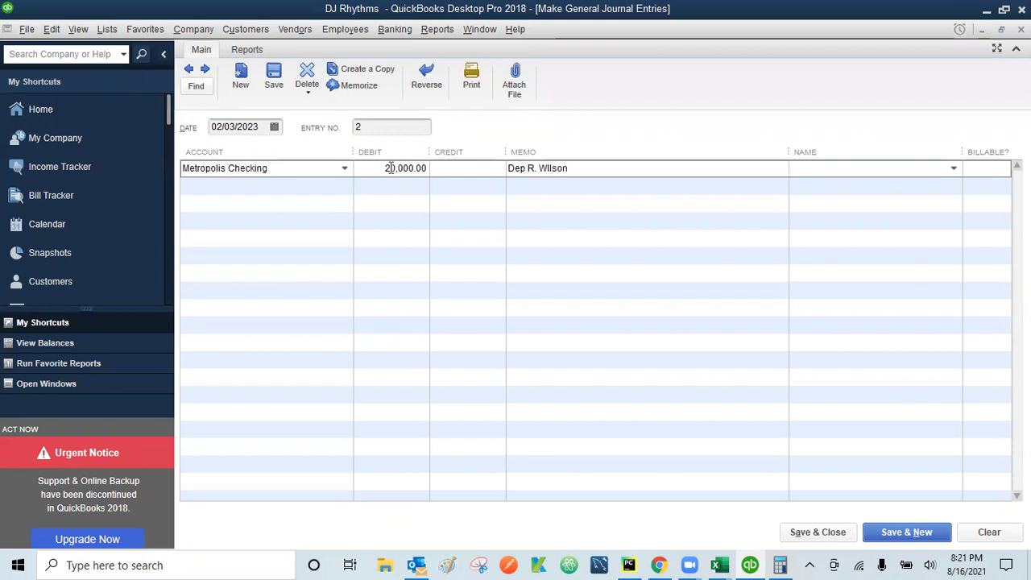
pyautogui.write('Walla, Manisha')
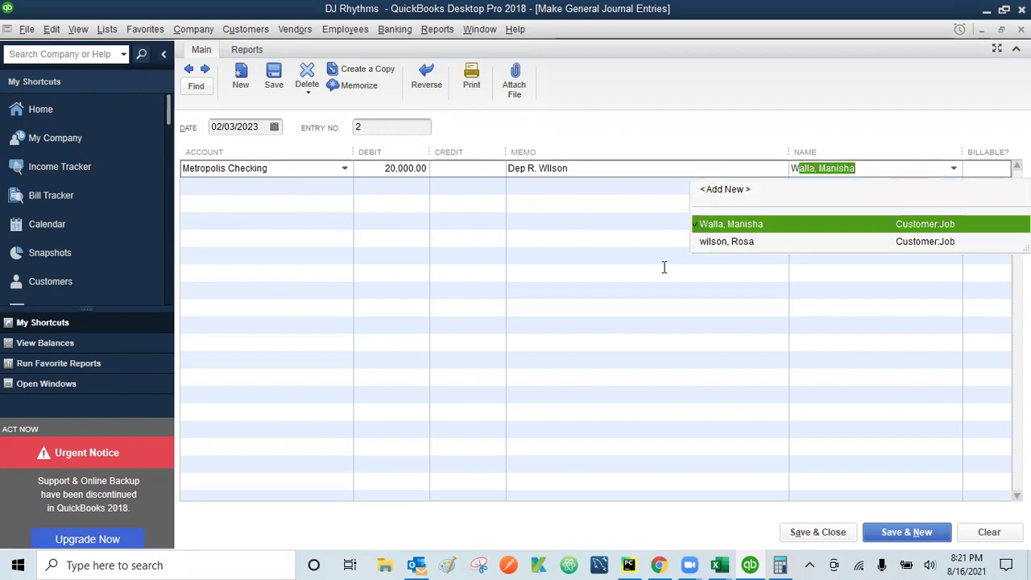
pyautogui.click(716, 243)
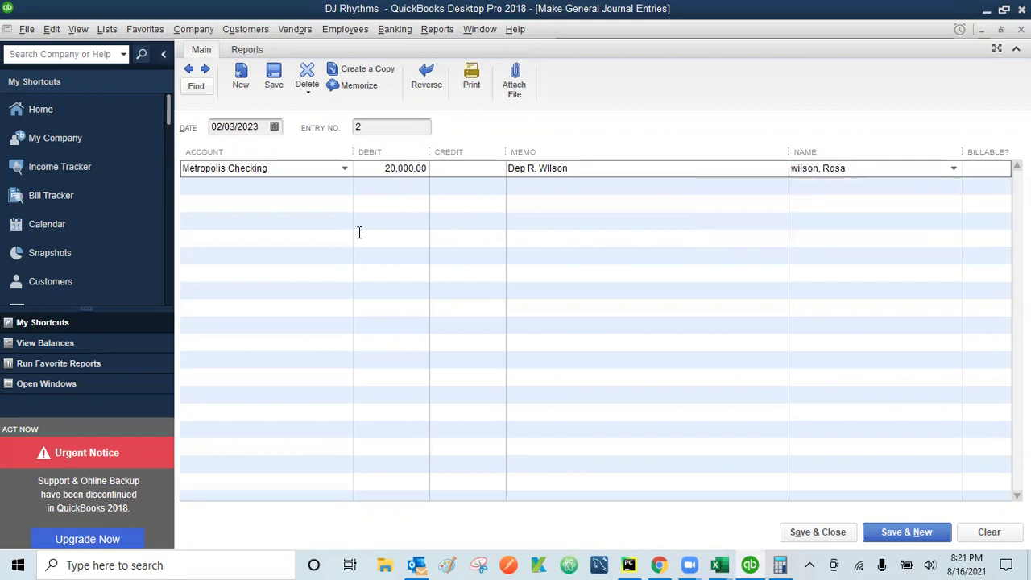
pyautogui.click(256, 186)
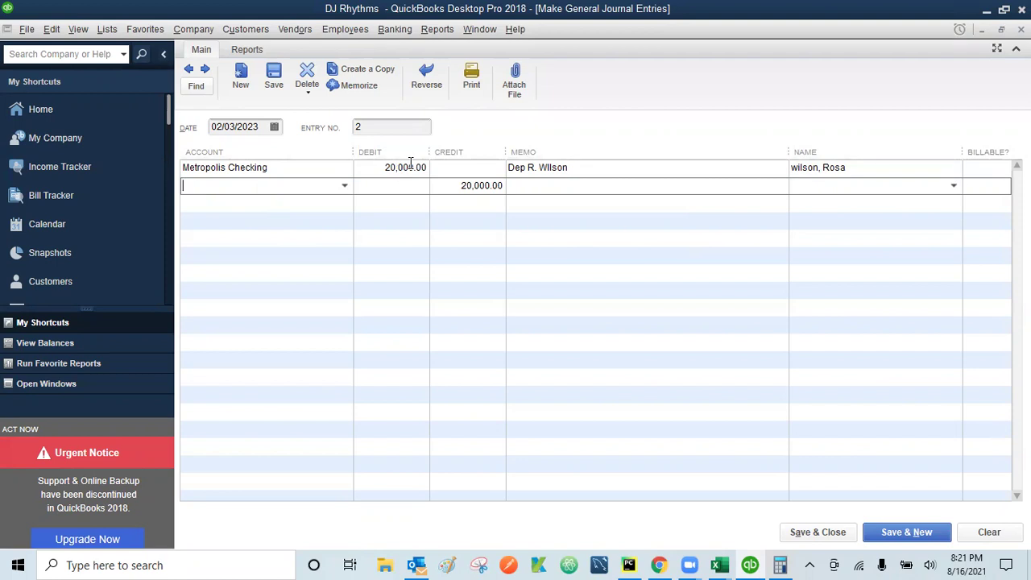
# Check the Book1 workbook for the receivable entry
pyautogui.click(721, 564)
pyautogui.click(781, 521)
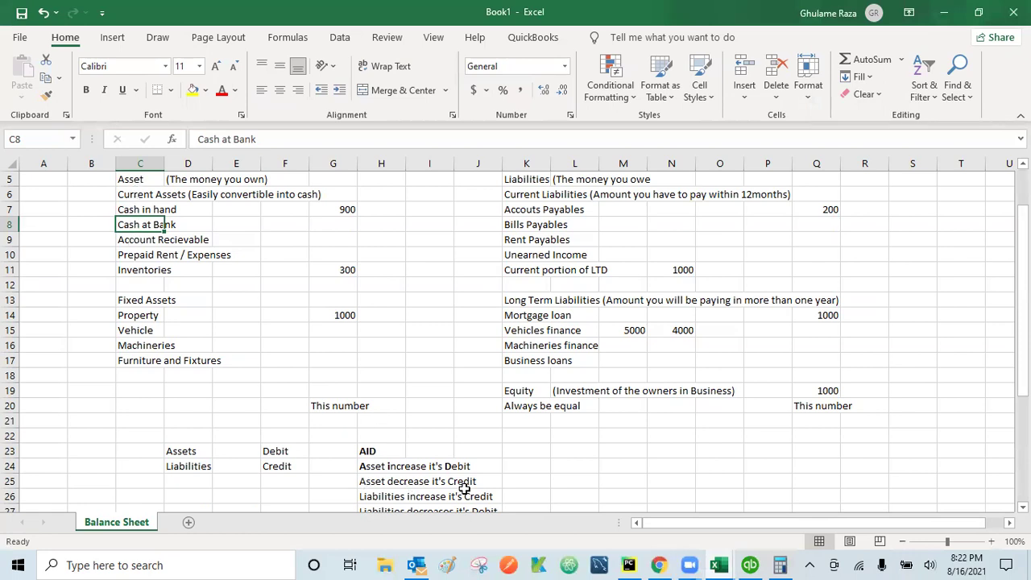
pyautogui.click(750, 564)
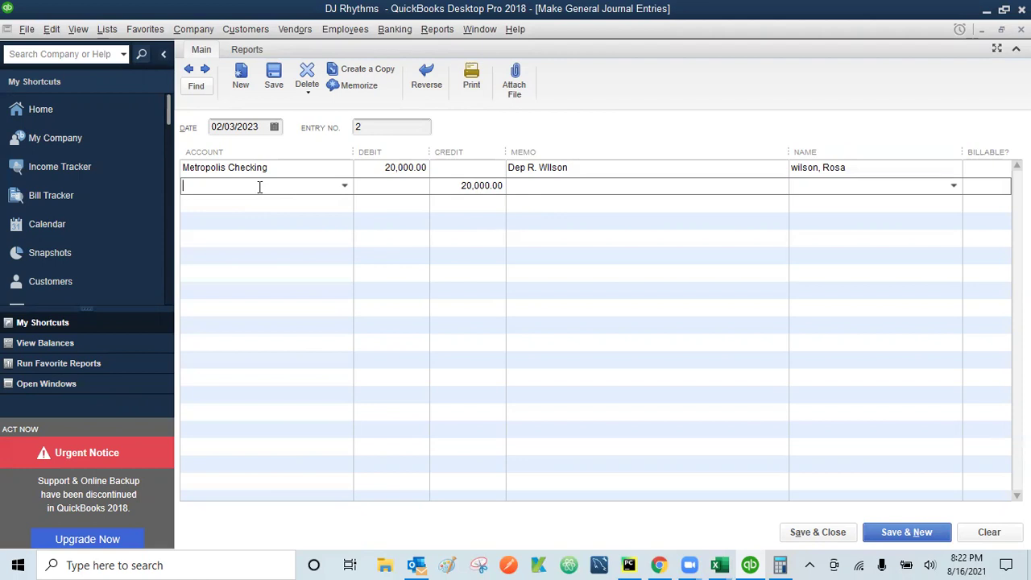
# Credit Account Recievables on line two with a receipt memo and the customer, then save past the future-date warning
pyautogui.write('Account Recievables')
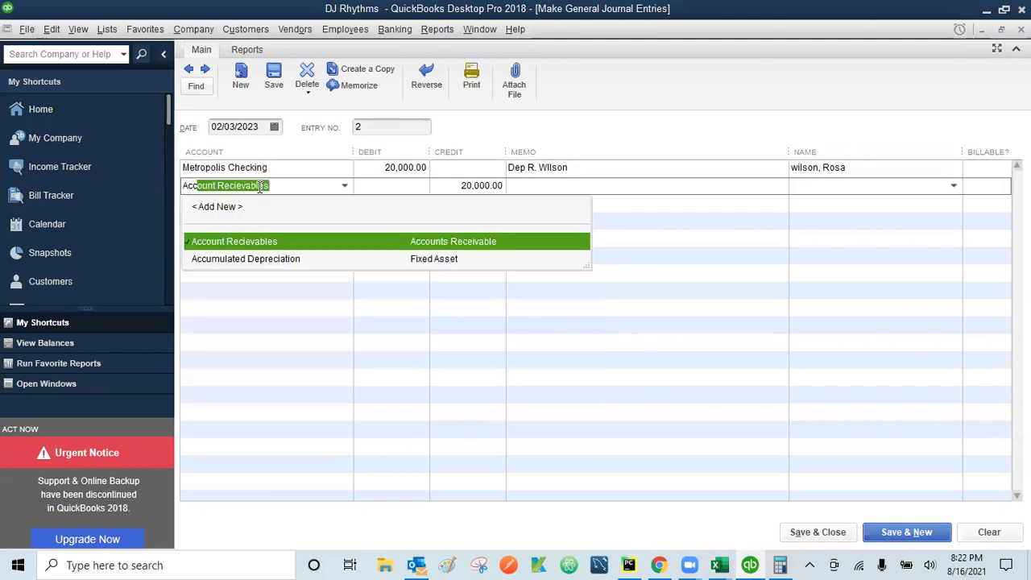
pyautogui.click(276, 241)
pyautogui.click(545, 186)
pyautogui.write('Recie')
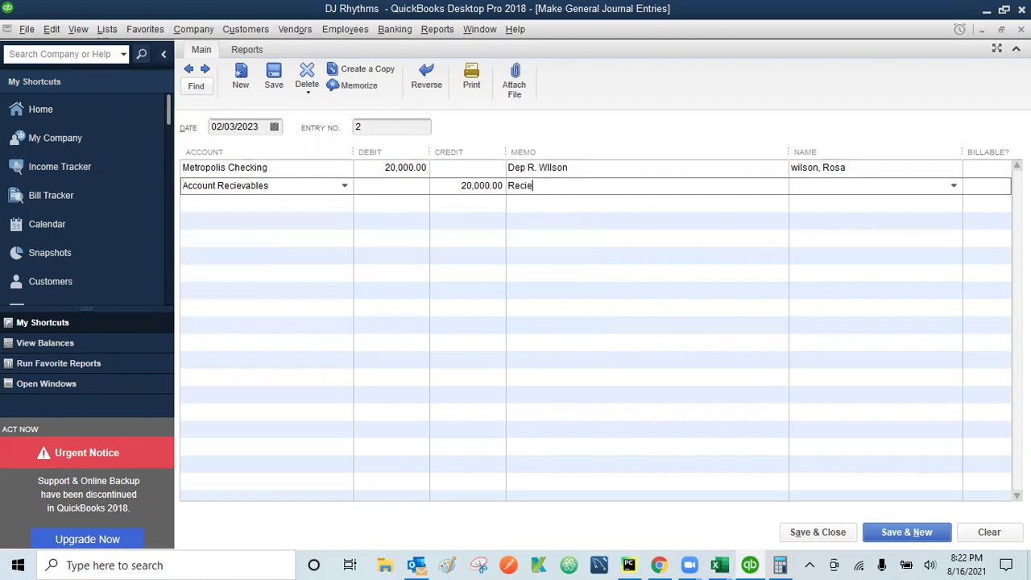
pyautogui.write('ved from R. Wilson')
pyautogui.click(868, 186)
pyautogui.write('Ristorante Elegant')
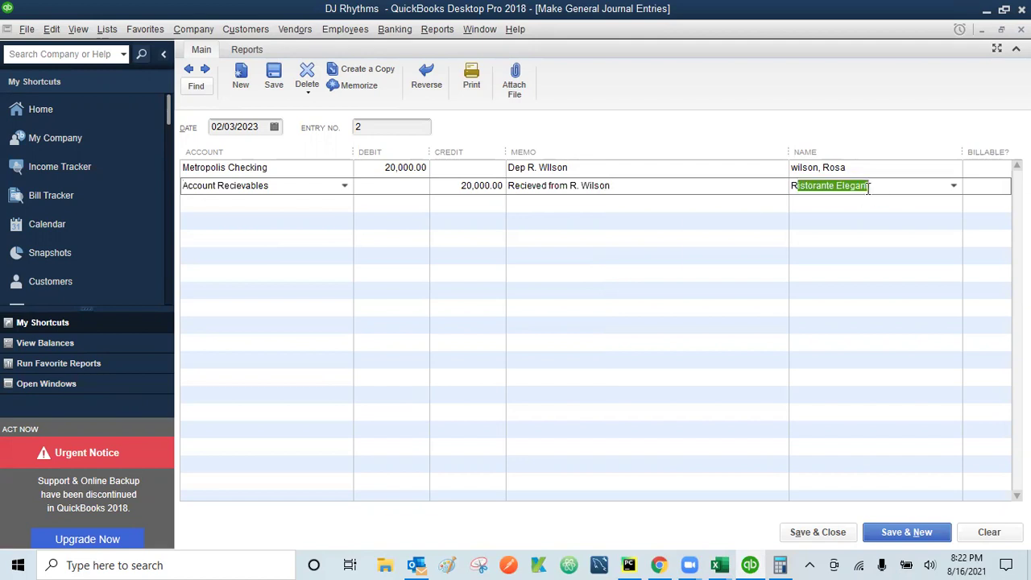
pyautogui.click(746, 245)
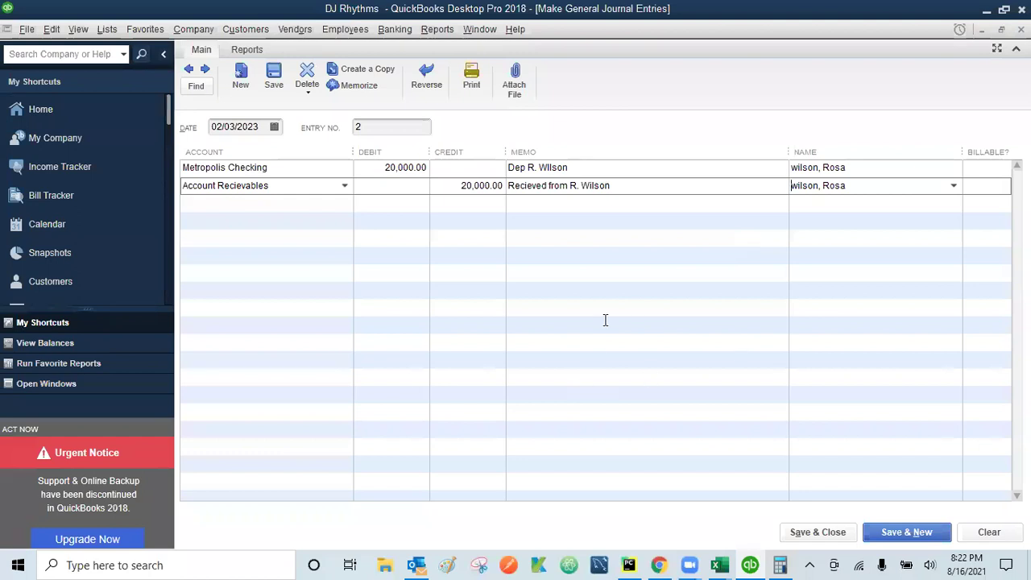
pyautogui.click(833, 534)
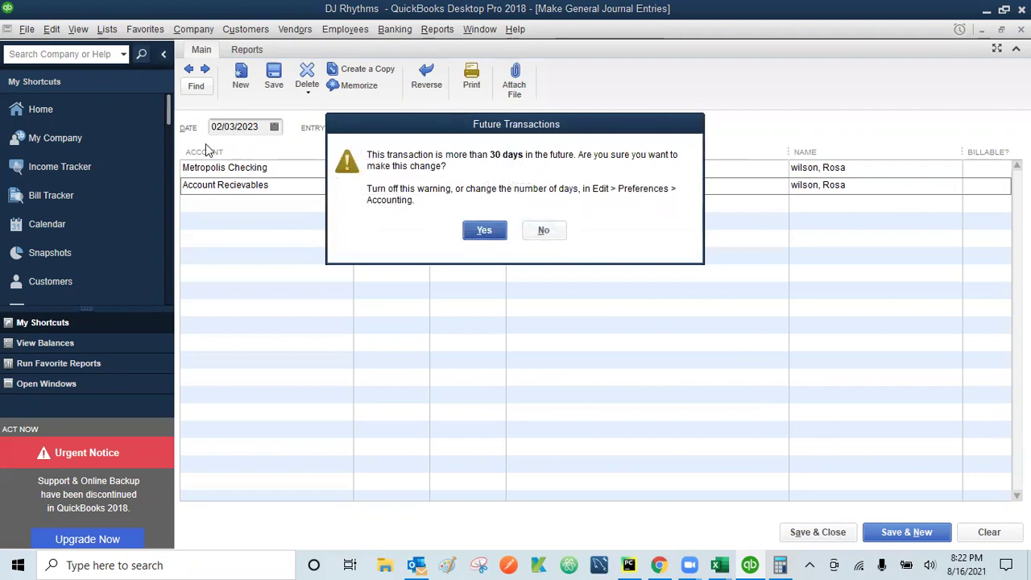
pyautogui.click(485, 230)
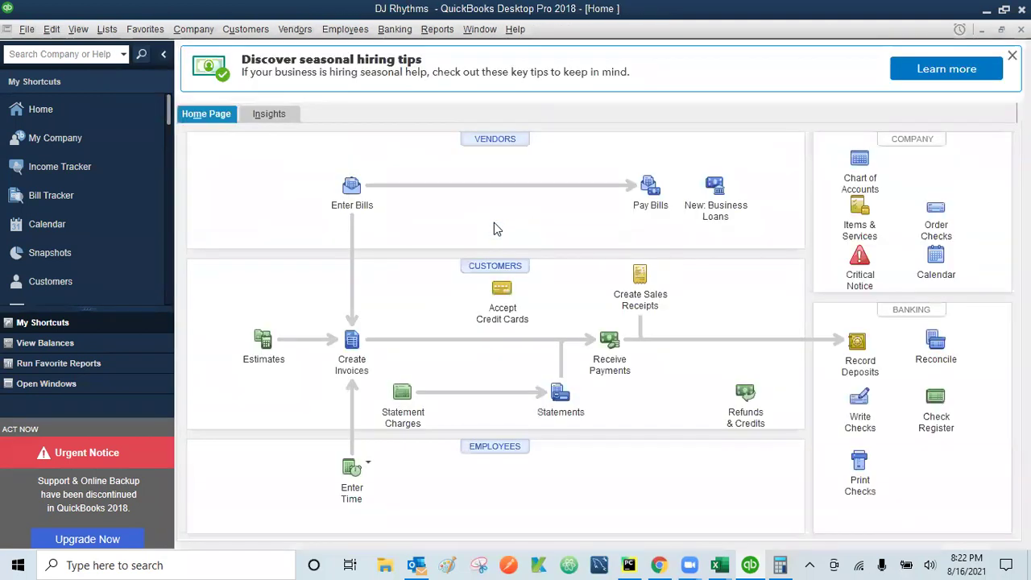